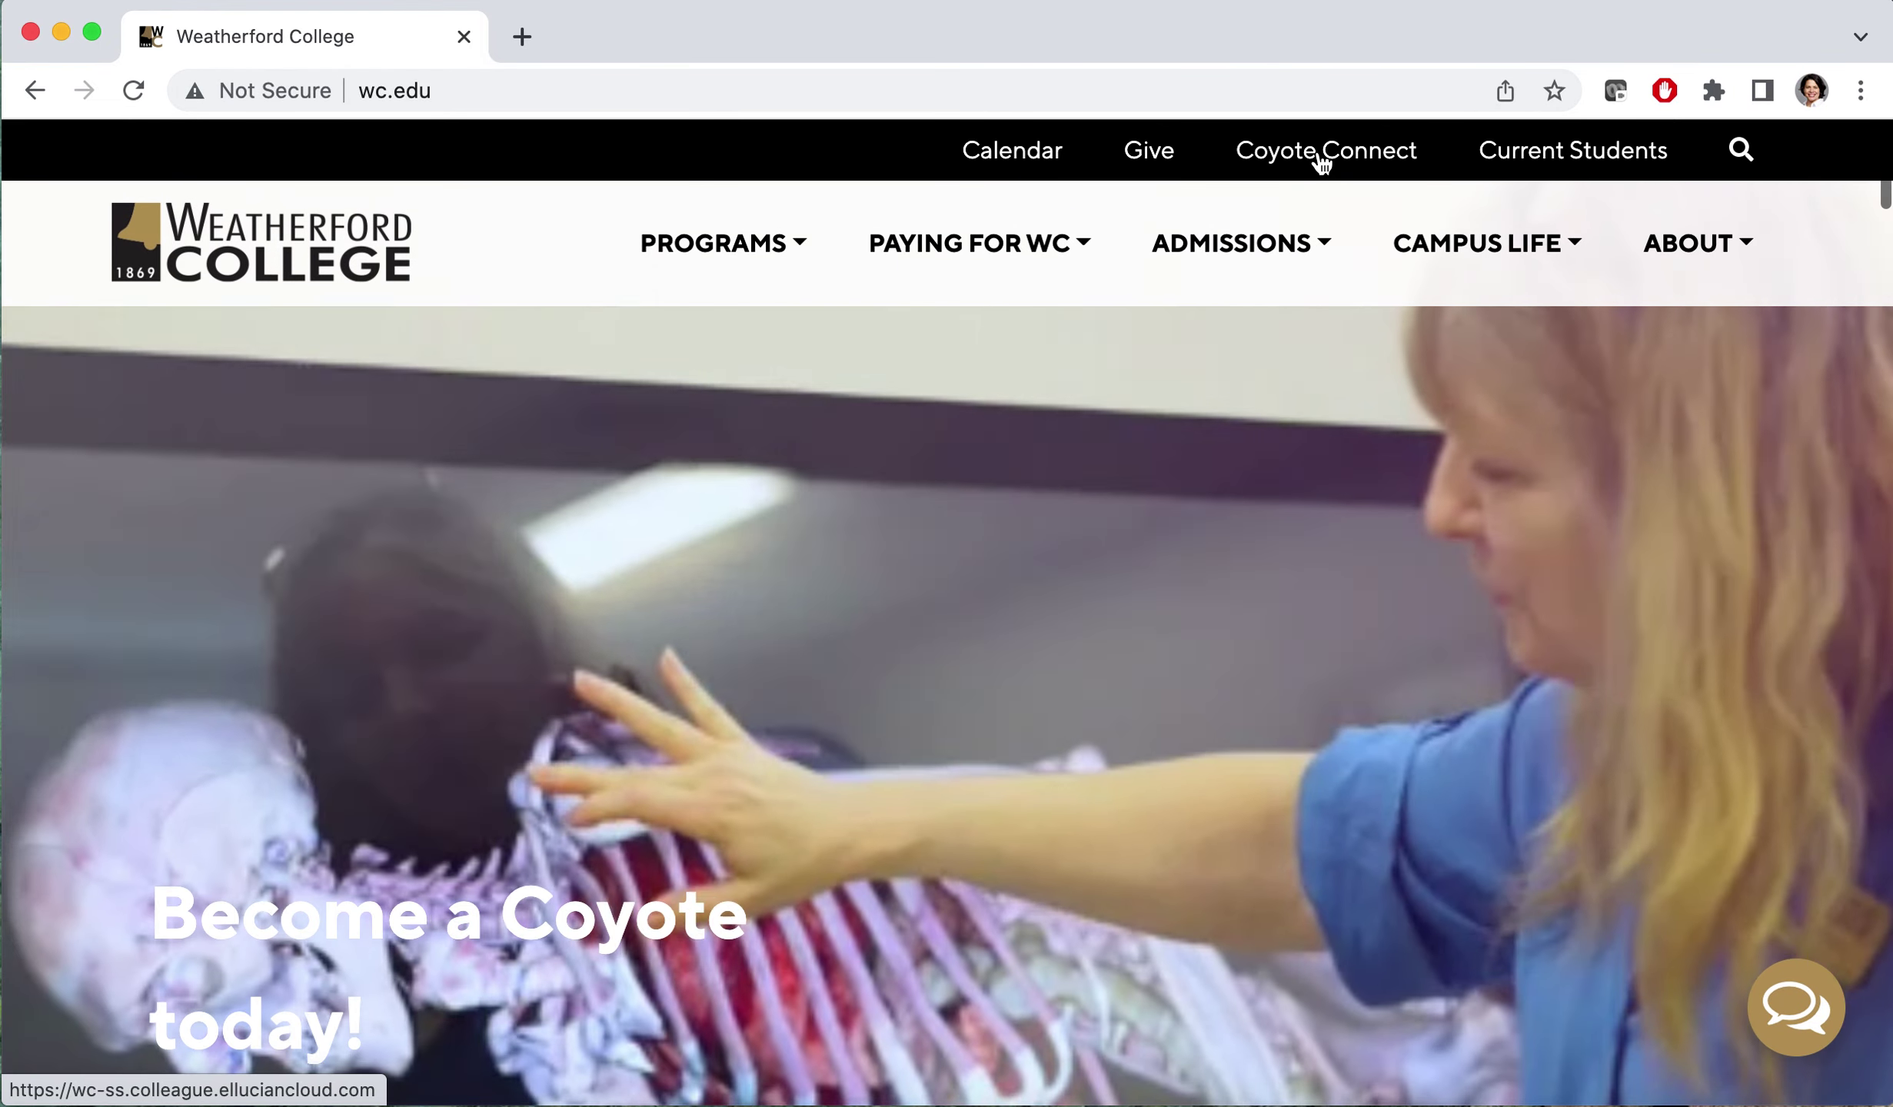
# Open Coyote Connect, go to Plan & Schedule within Student Planning, and display the Fall 2022 term
pyautogui.click(1321, 154)
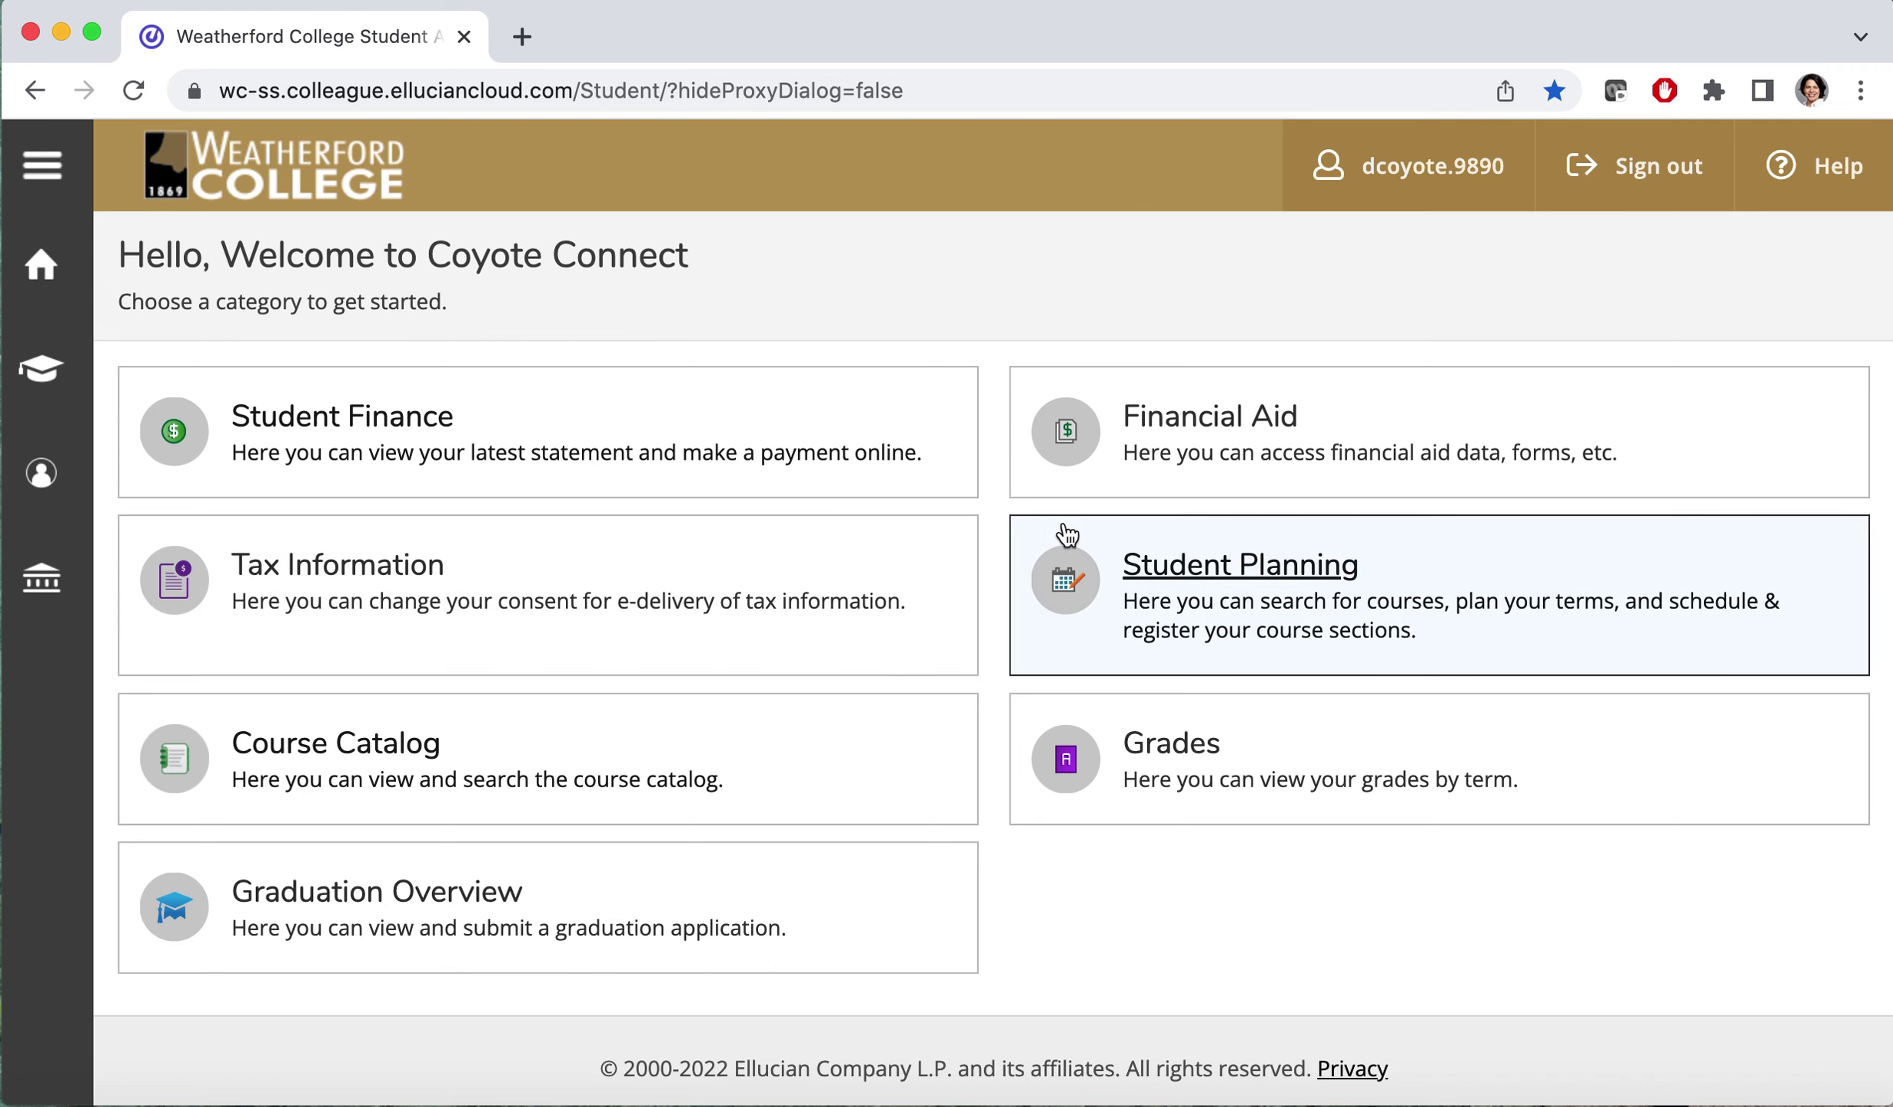
pyautogui.click(1223, 575)
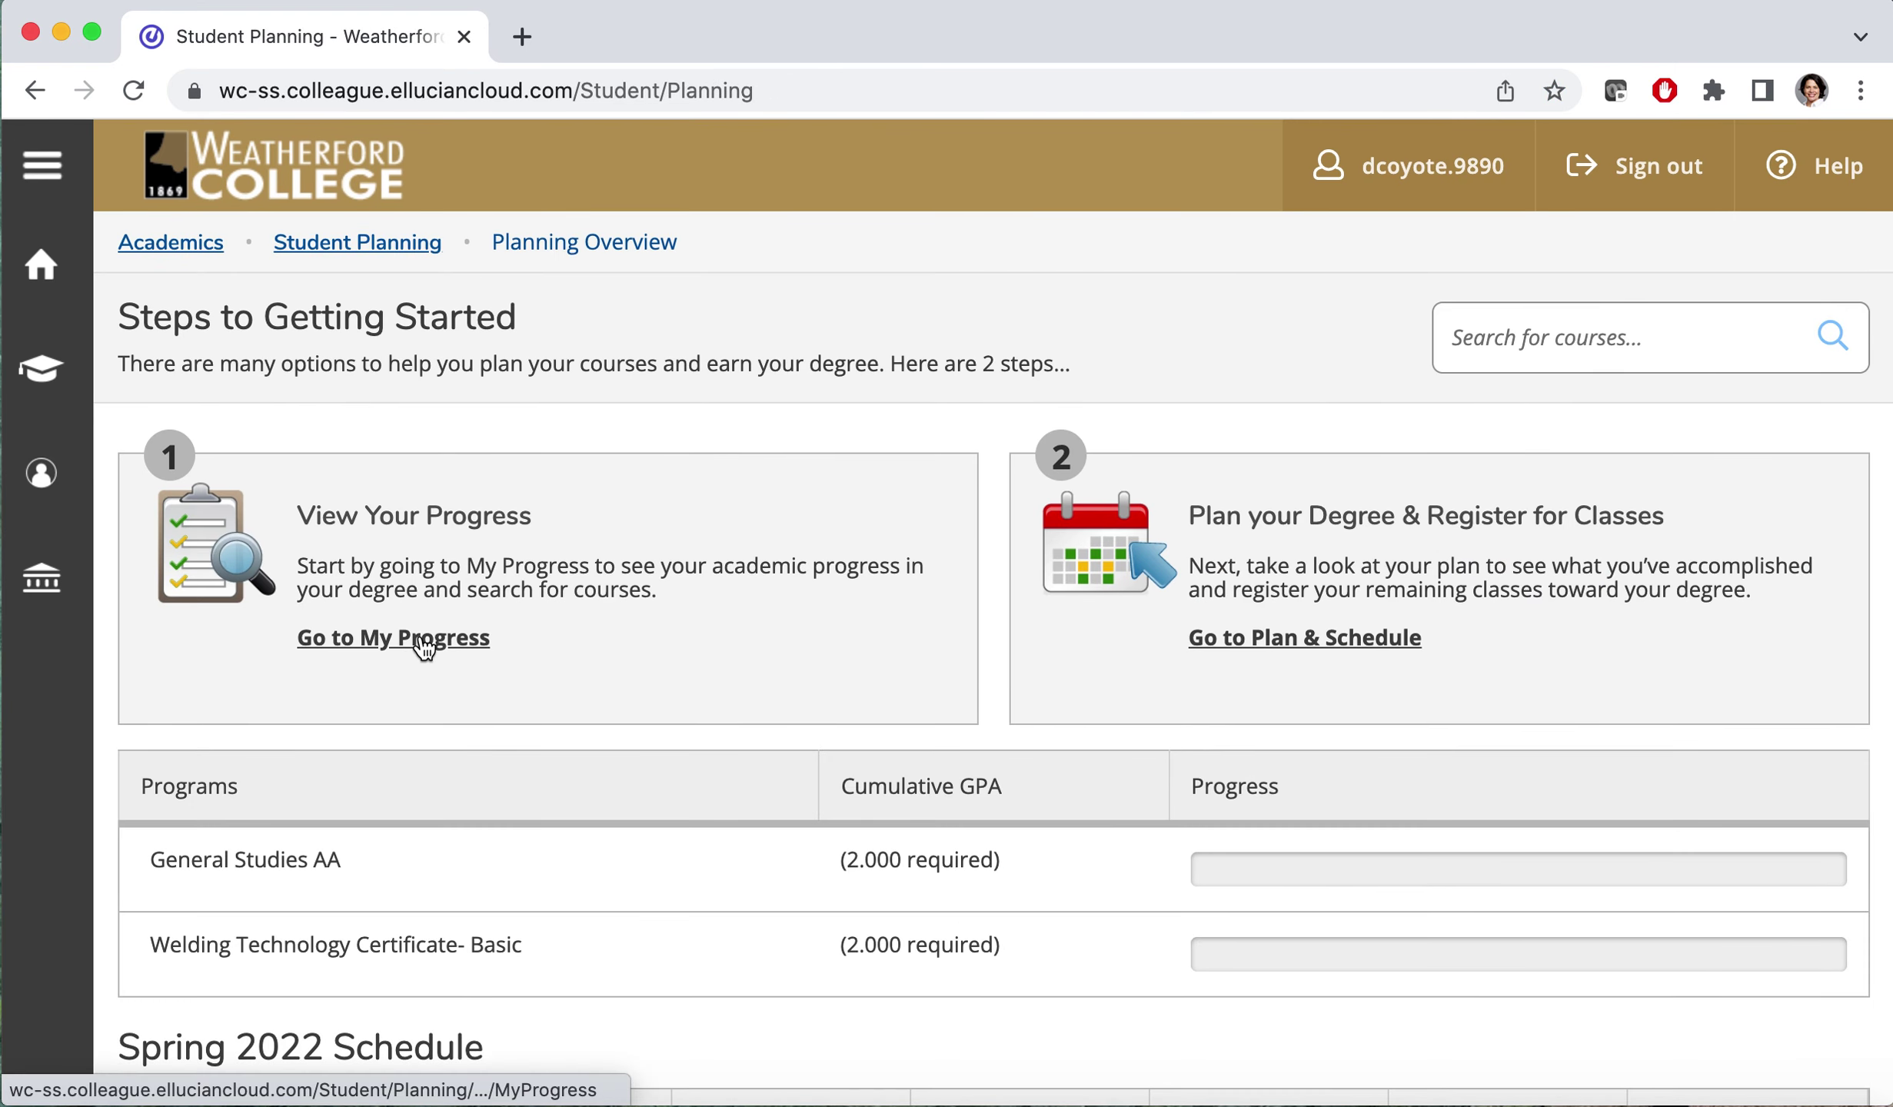
pyautogui.scroll(-2, 768, 382)
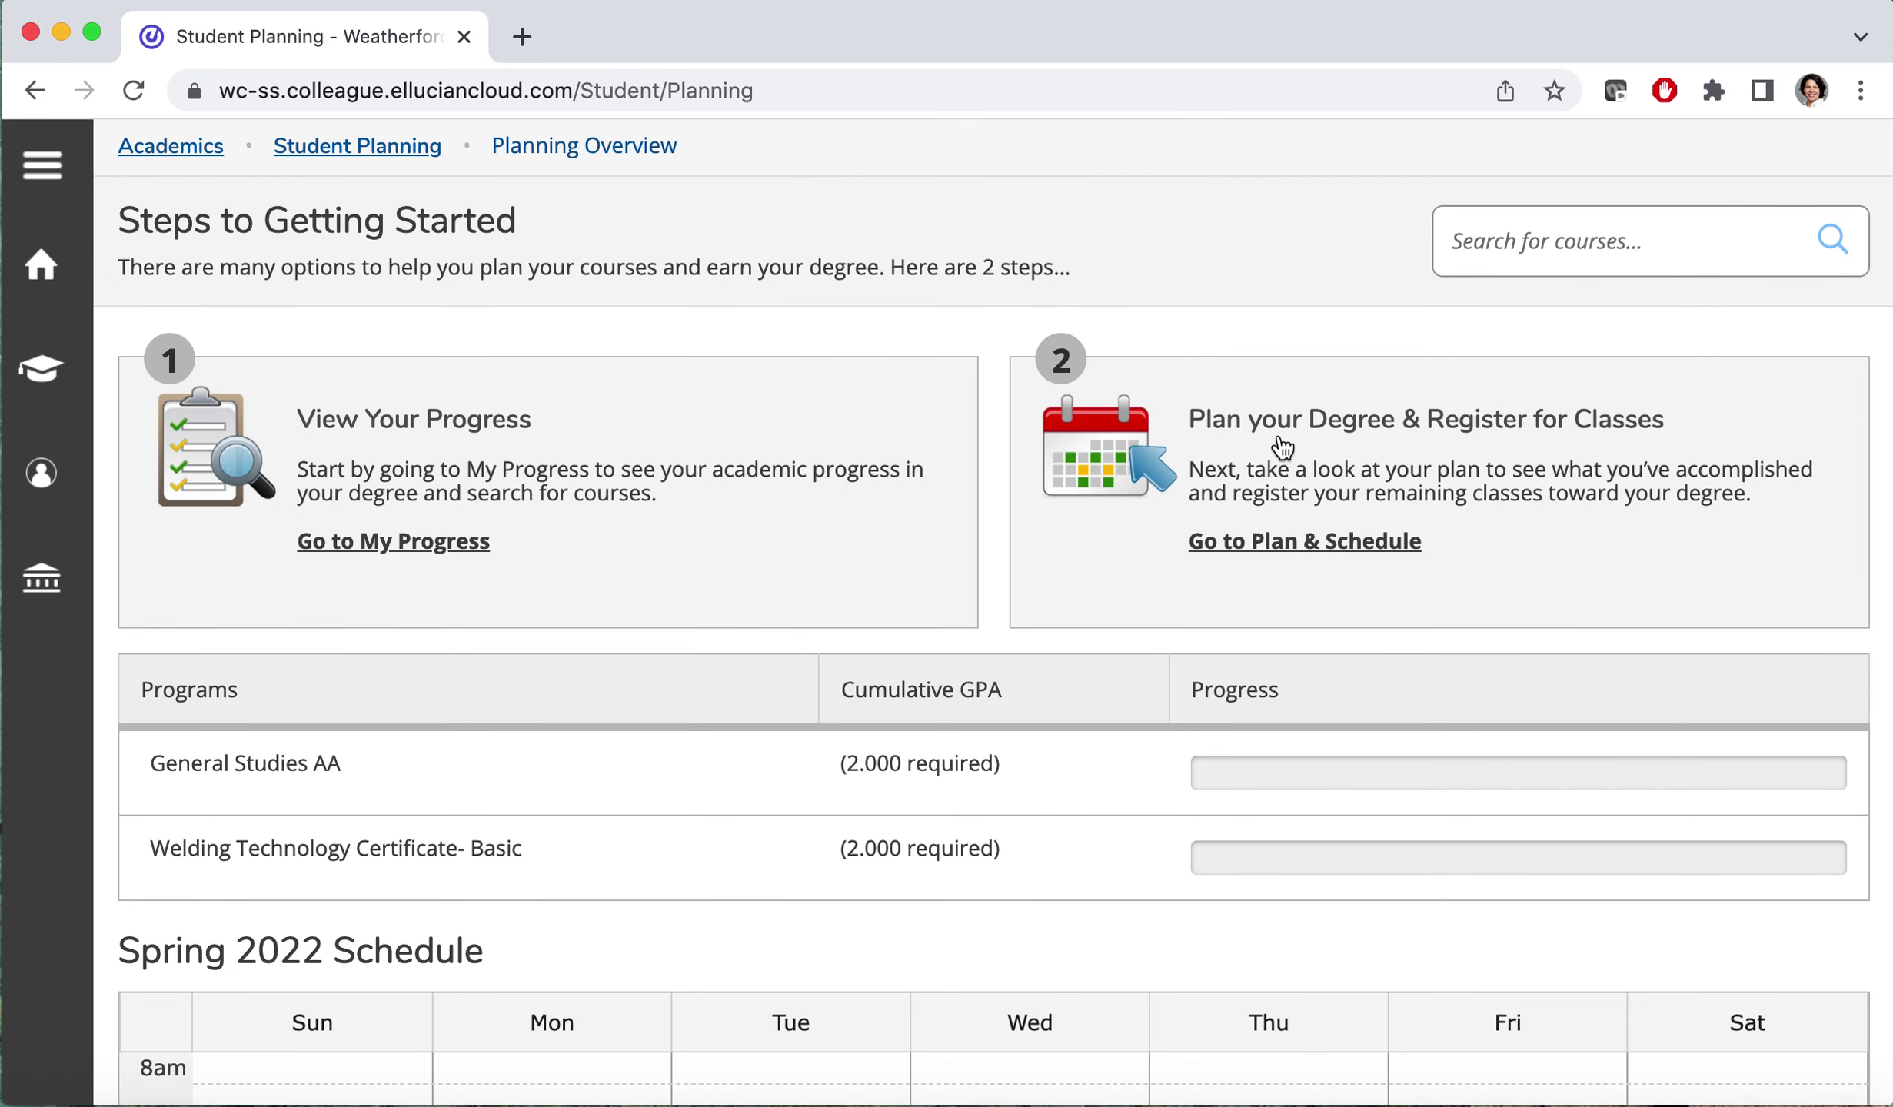
pyautogui.click(1326, 542)
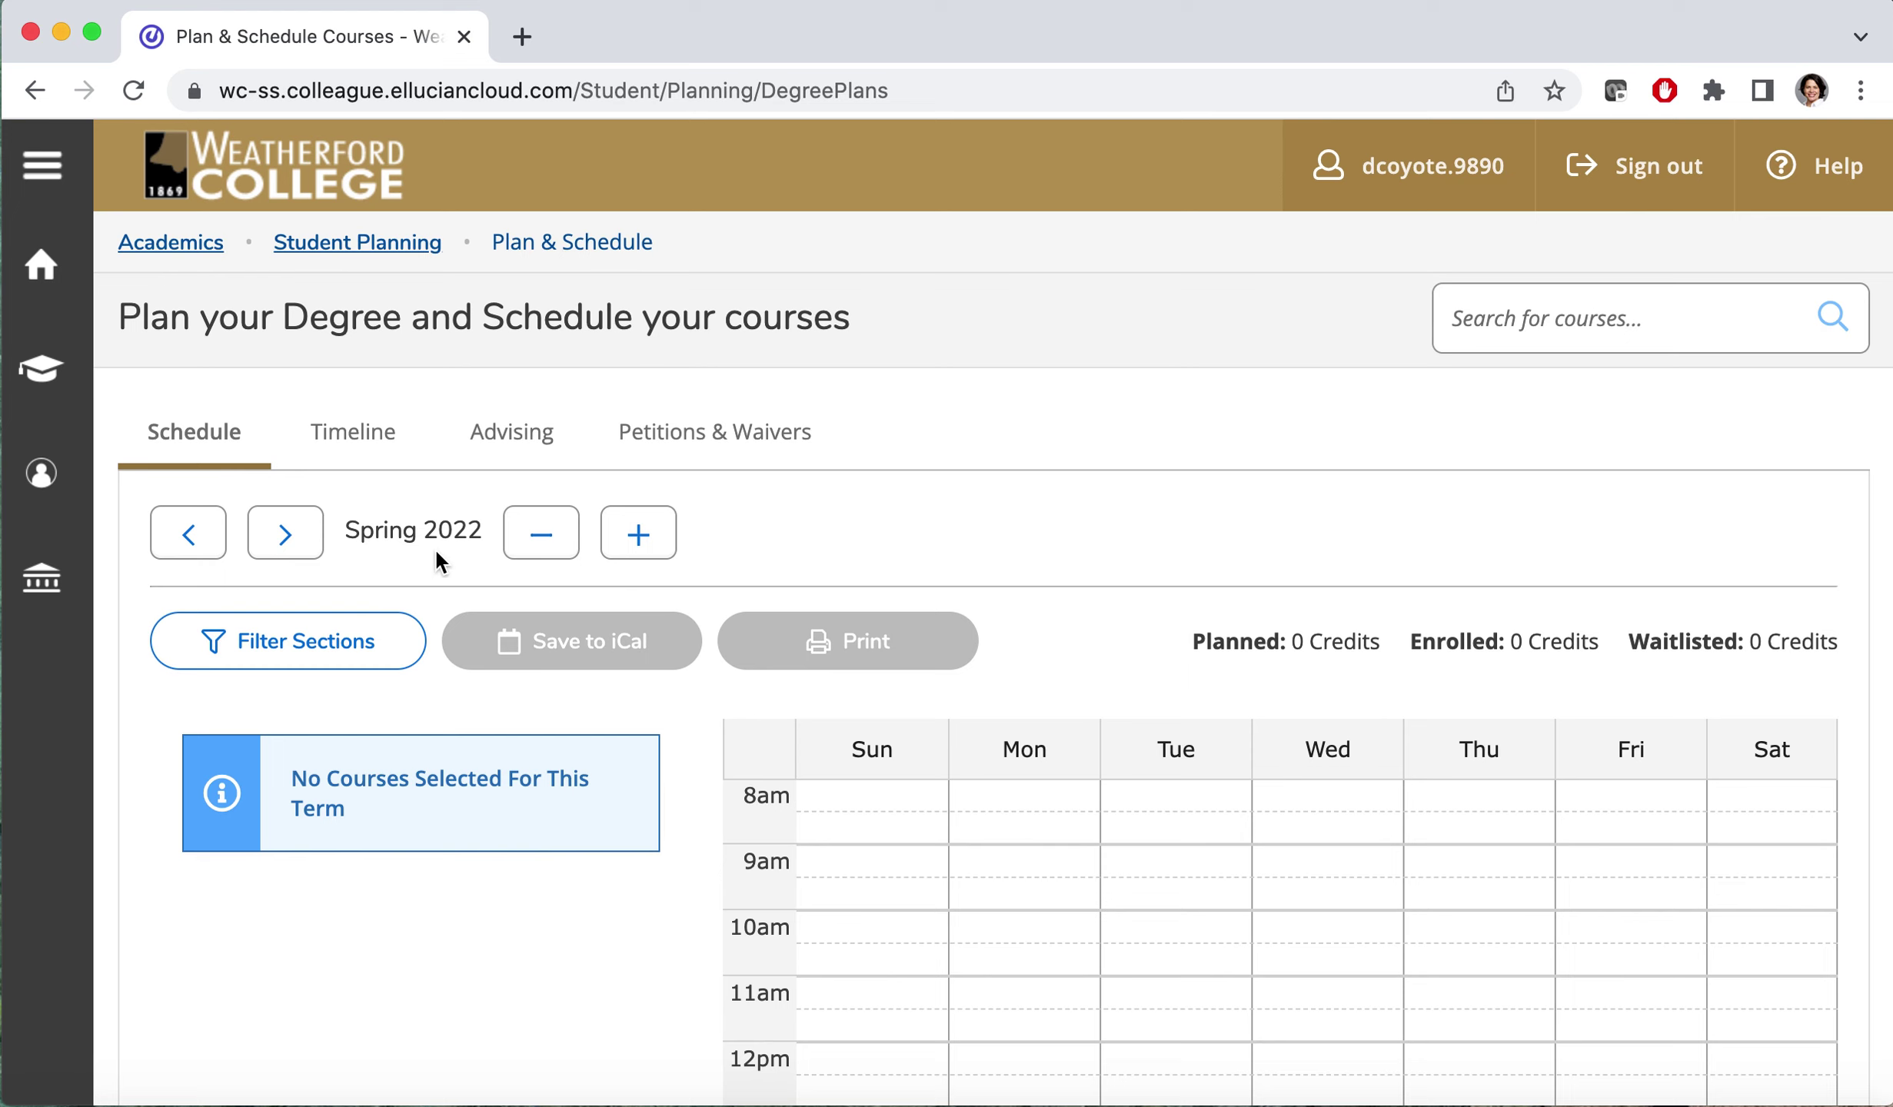
pyautogui.click(286, 538)
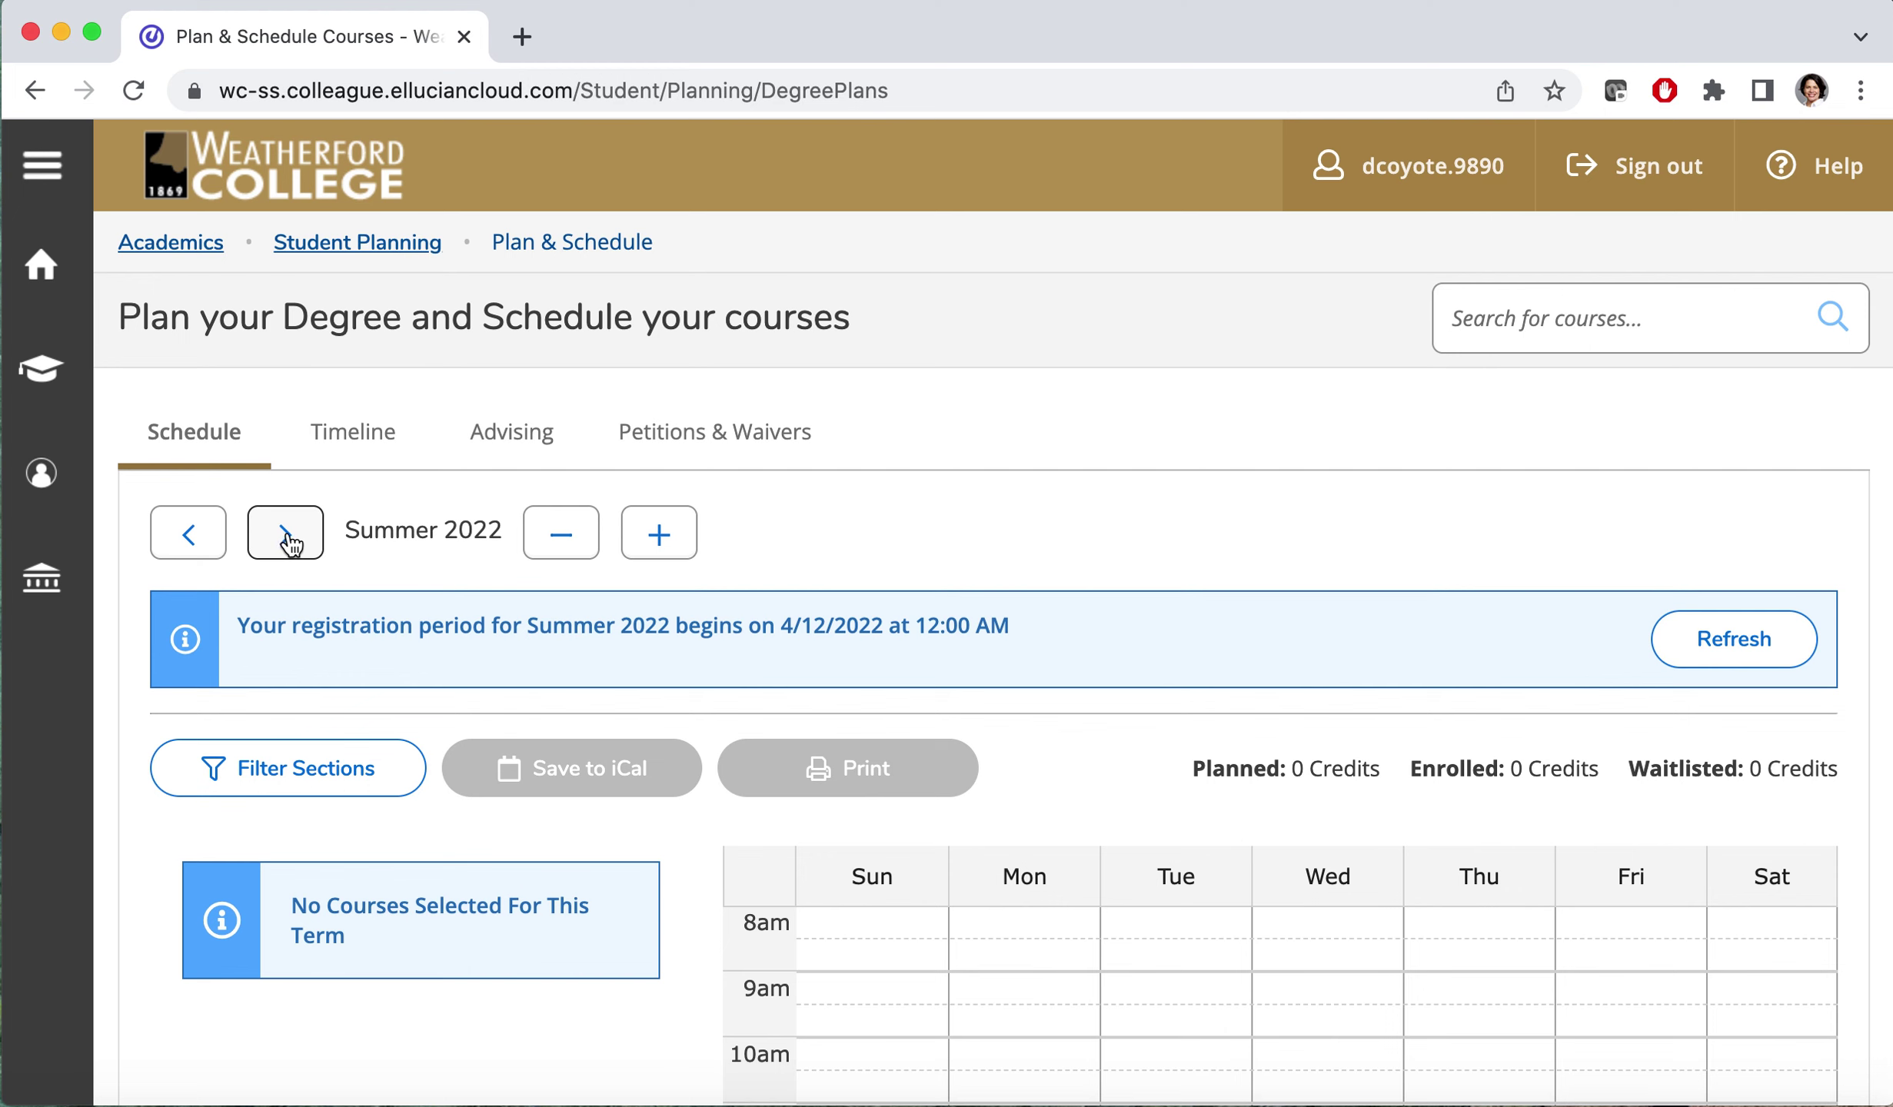
pyautogui.click(288, 540)
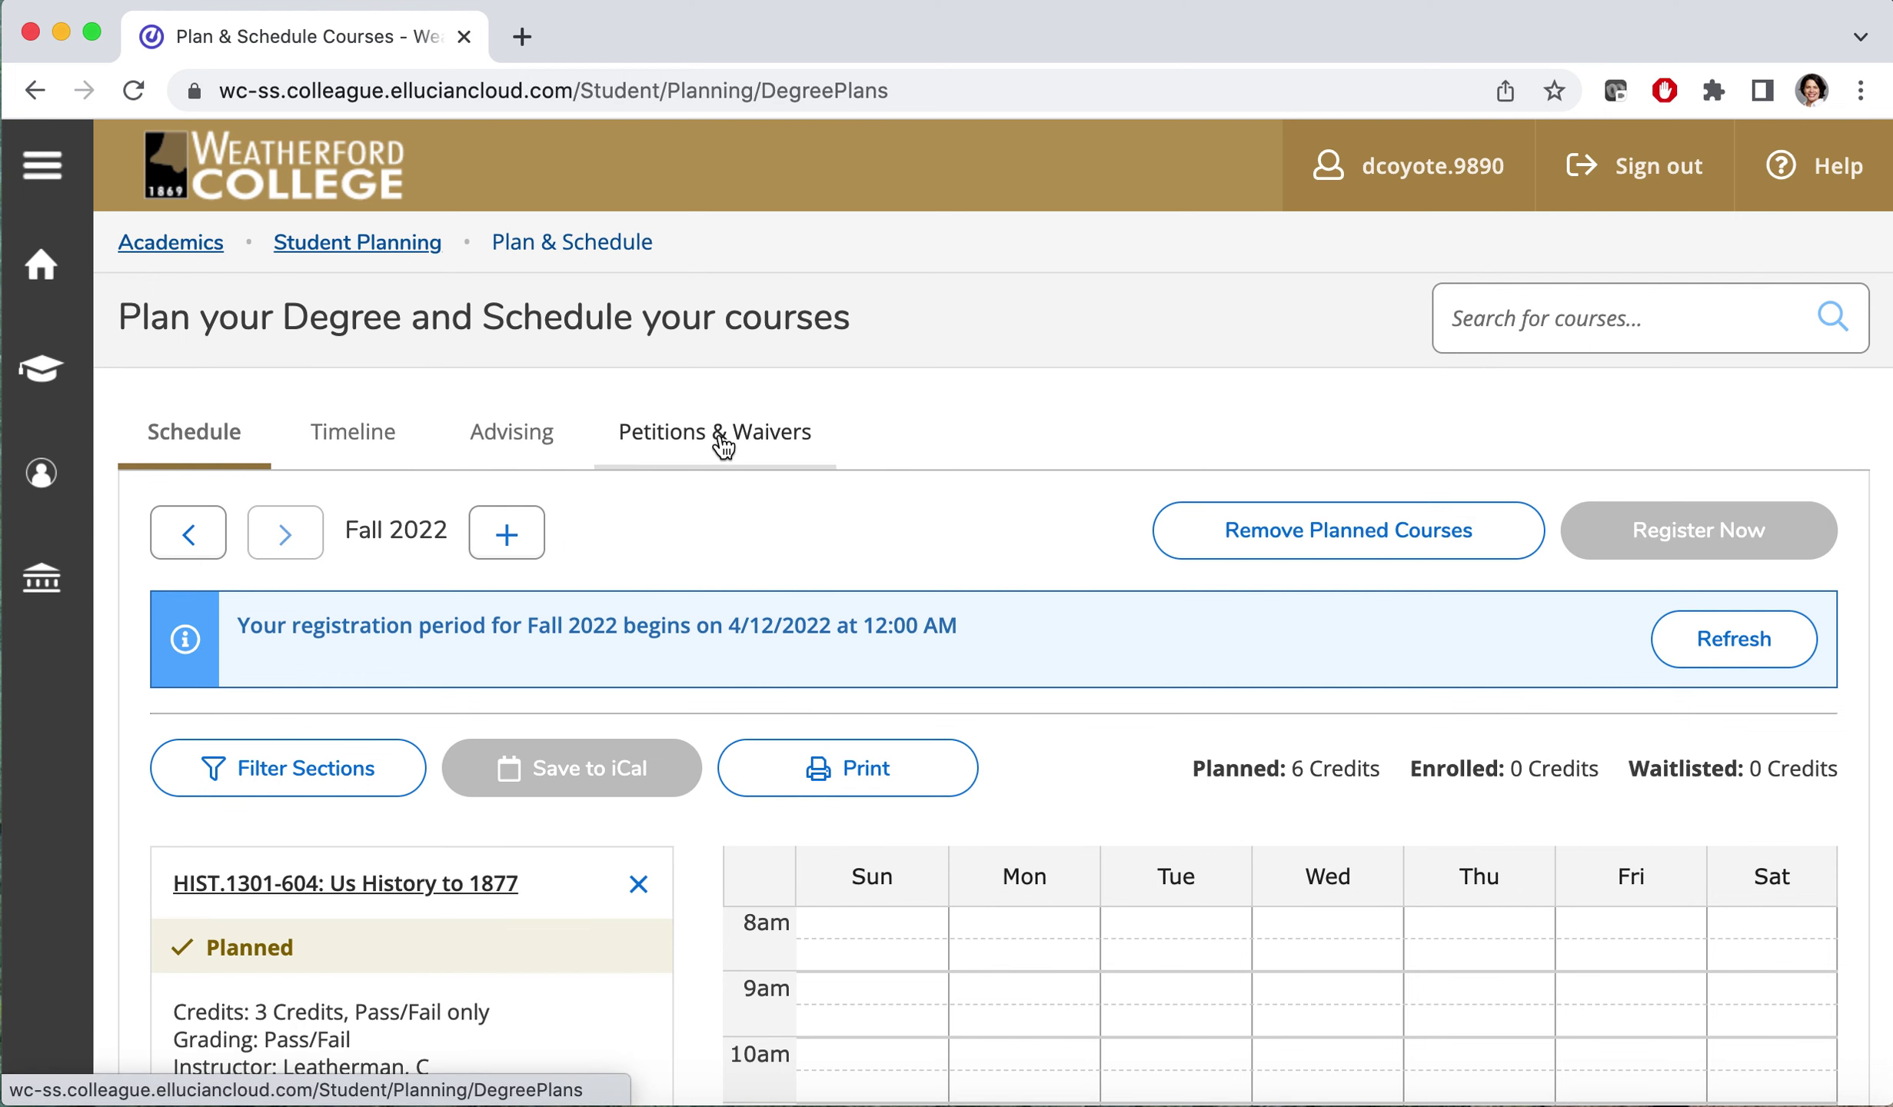
# Remove the planned courses HIST-1301 Us History to 1877 and PSYC-2301 Intro to Psychology from Fall 2022
pyautogui.click(638, 884)
pyautogui.scroll(-1, 875, 723)
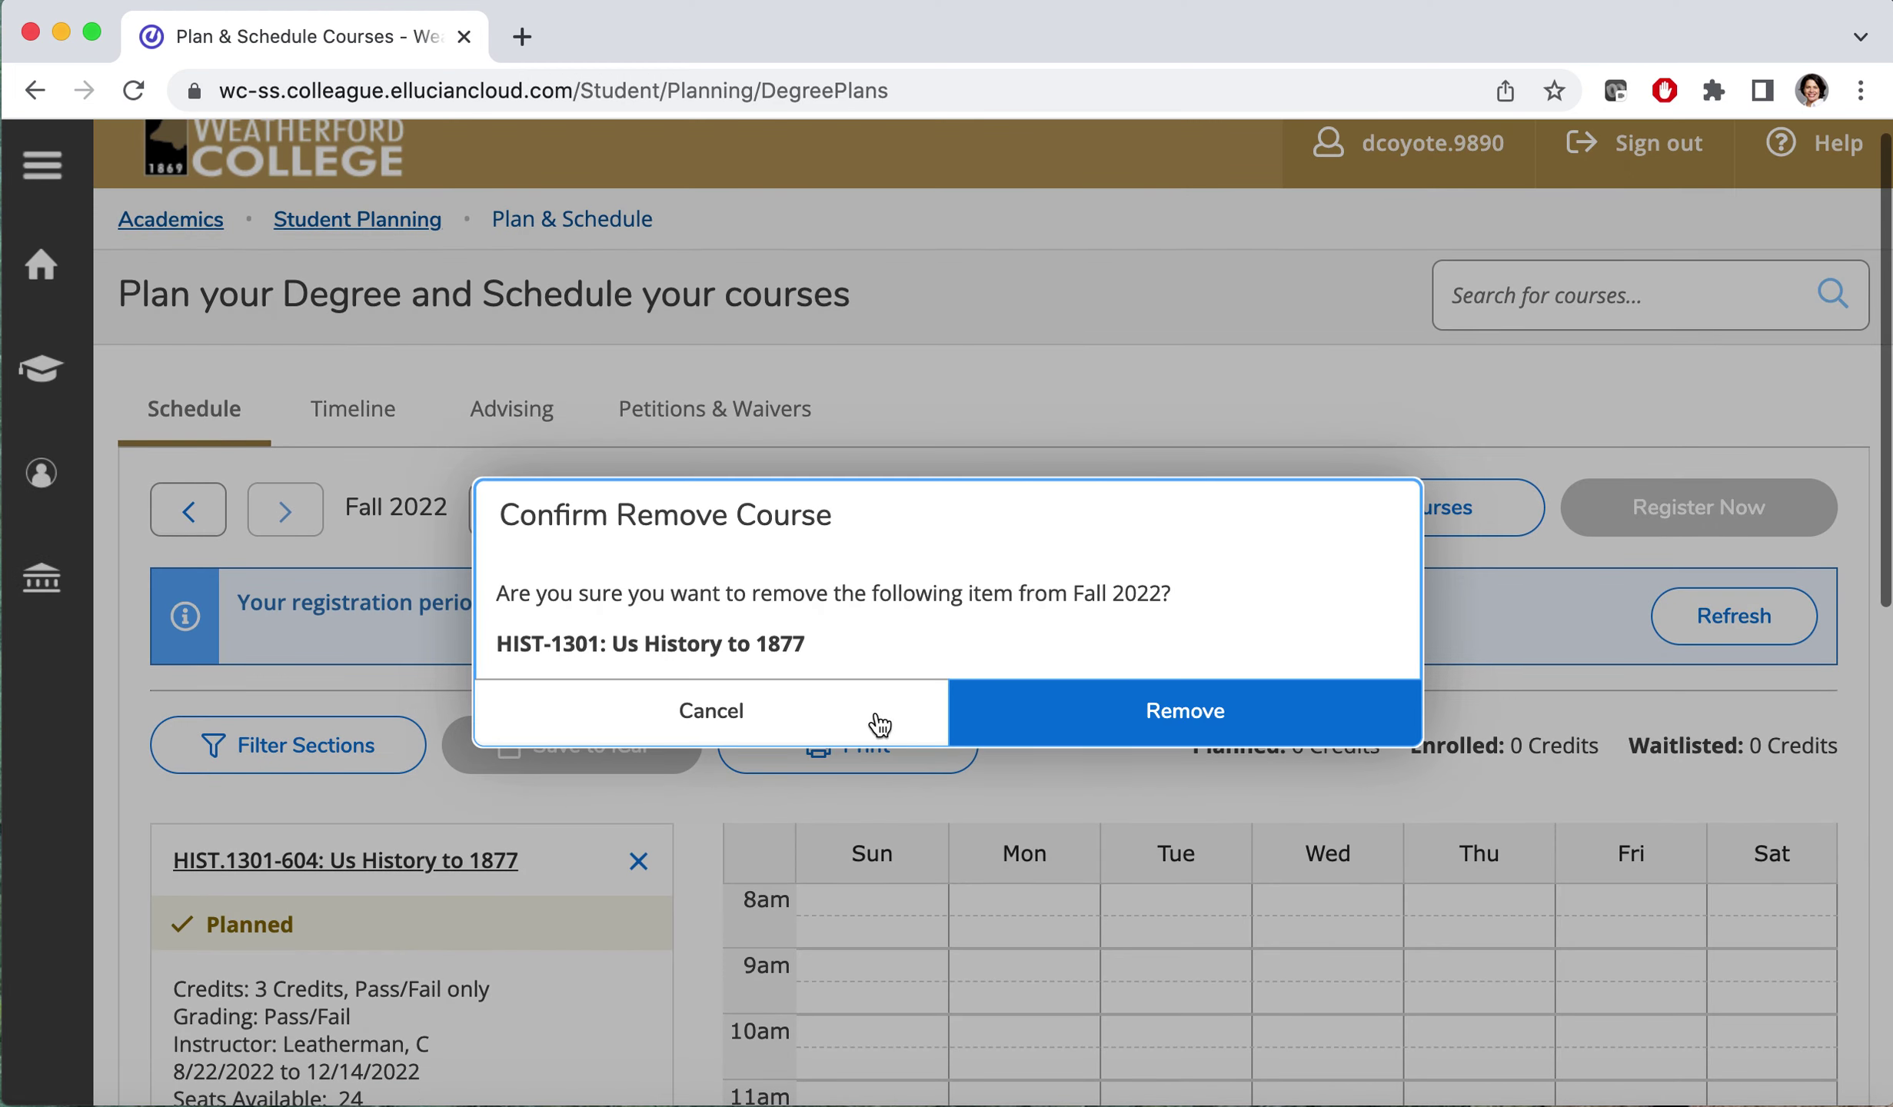
pyautogui.click(1046, 709)
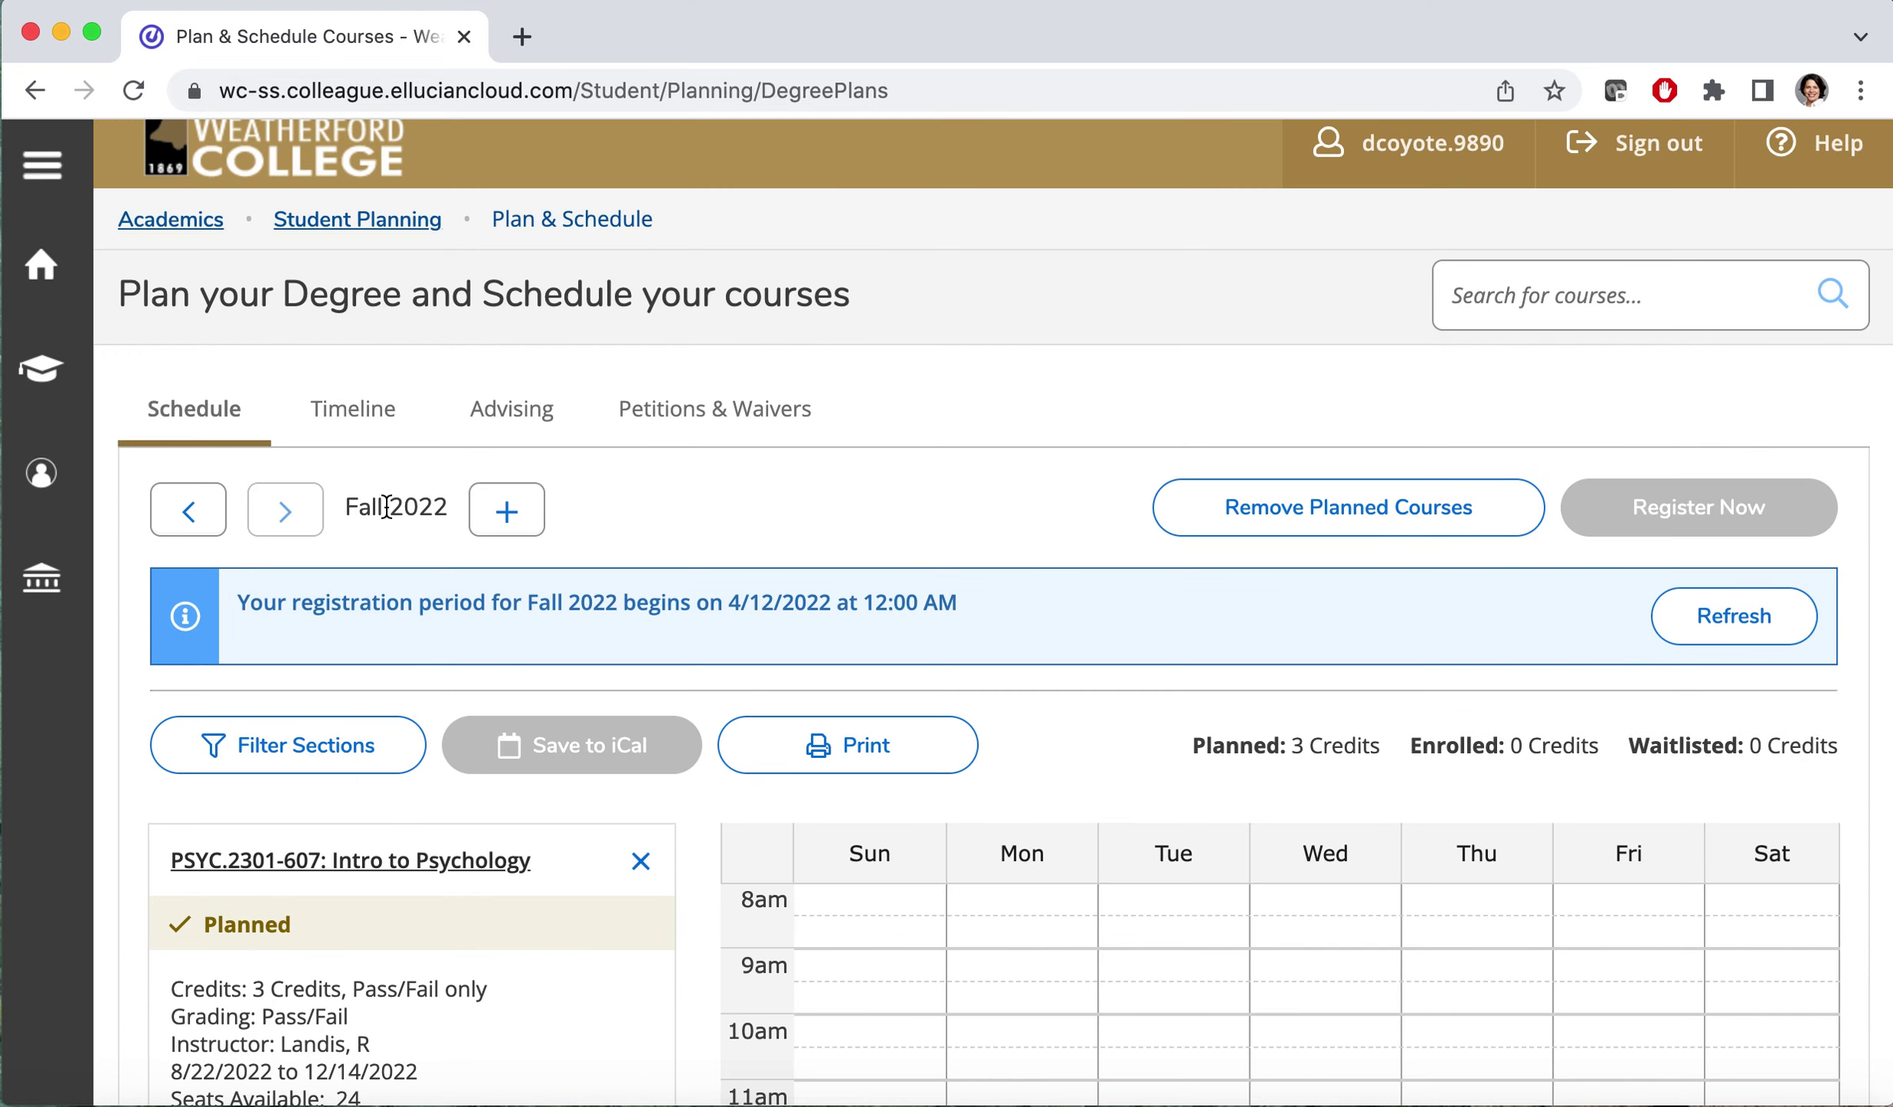
pyautogui.scroll(-5, 387, 507)
pyautogui.click(638, 451)
pyautogui.click(1039, 709)
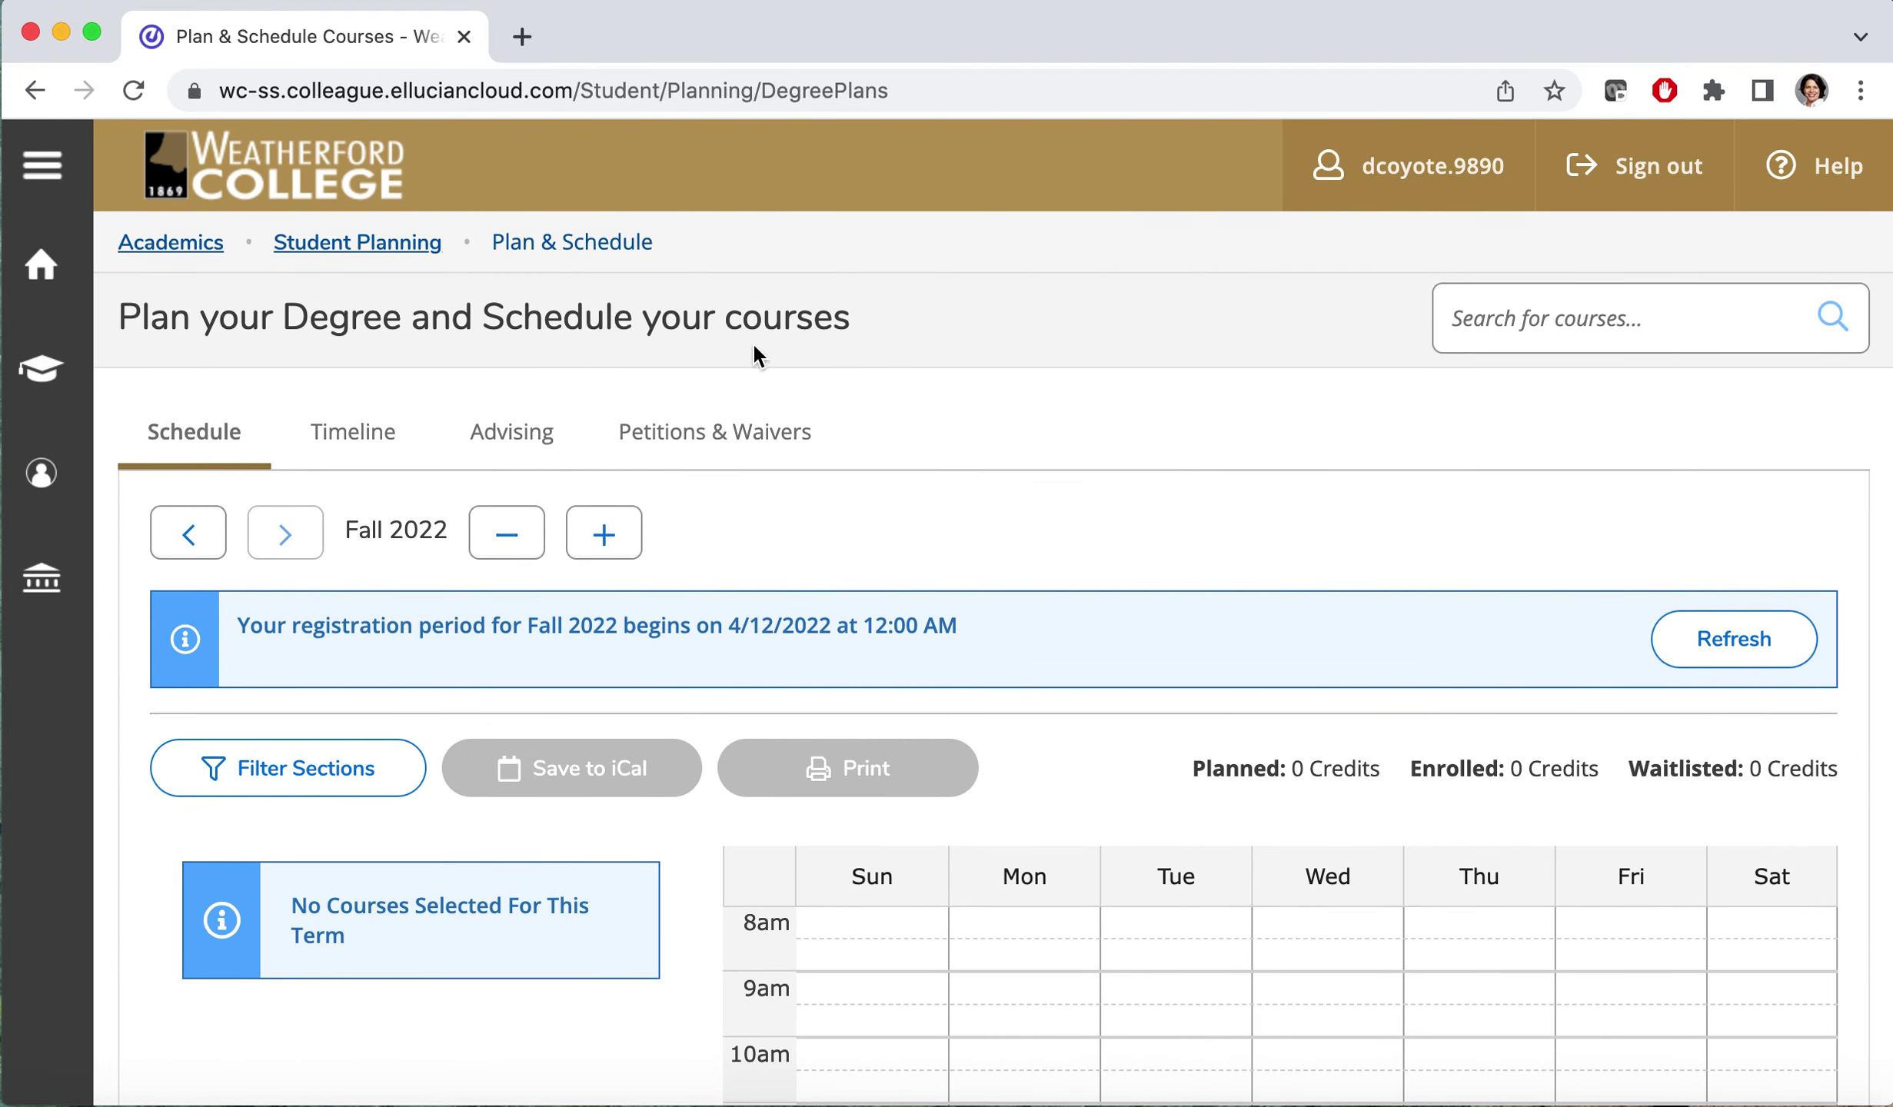
# Search the course catalog for "psyc"
pyautogui.click(1483, 315)
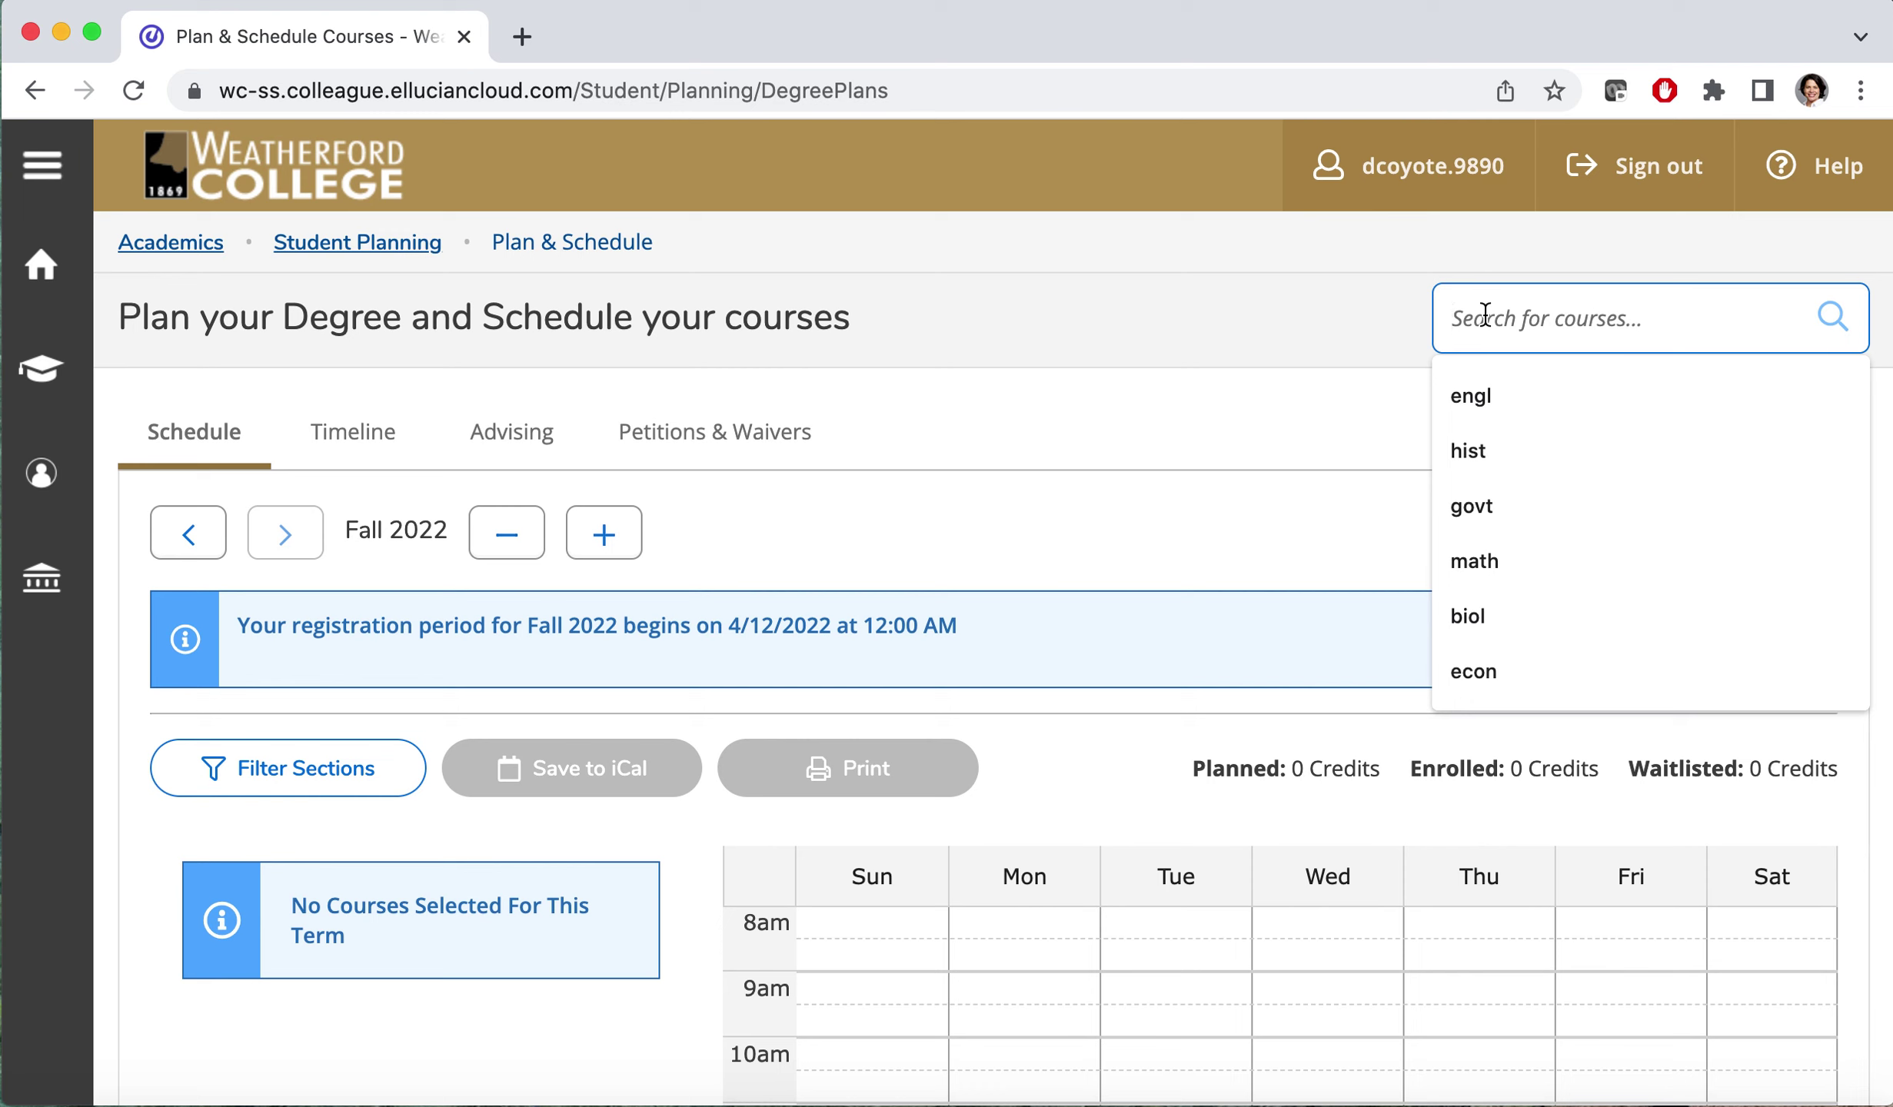
pyautogui.write('psyc')
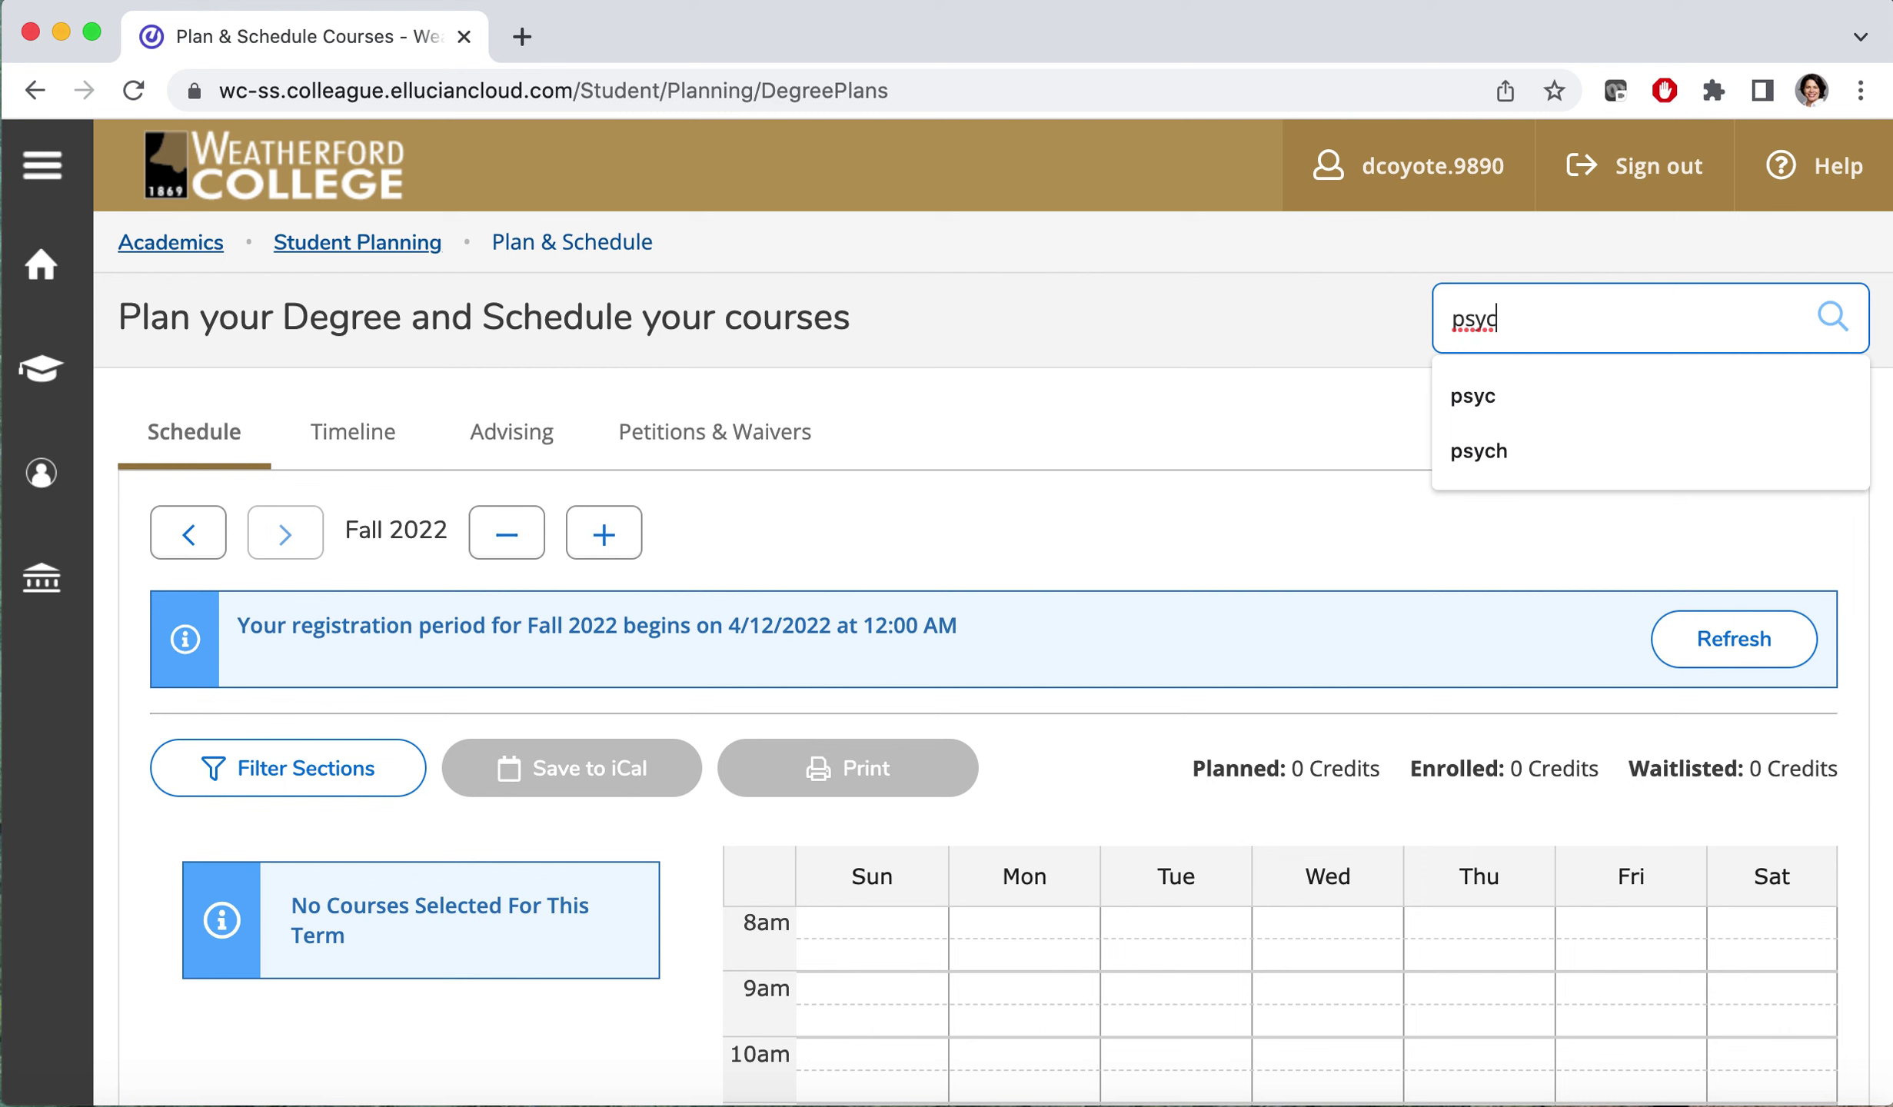
pyautogui.press('Return')
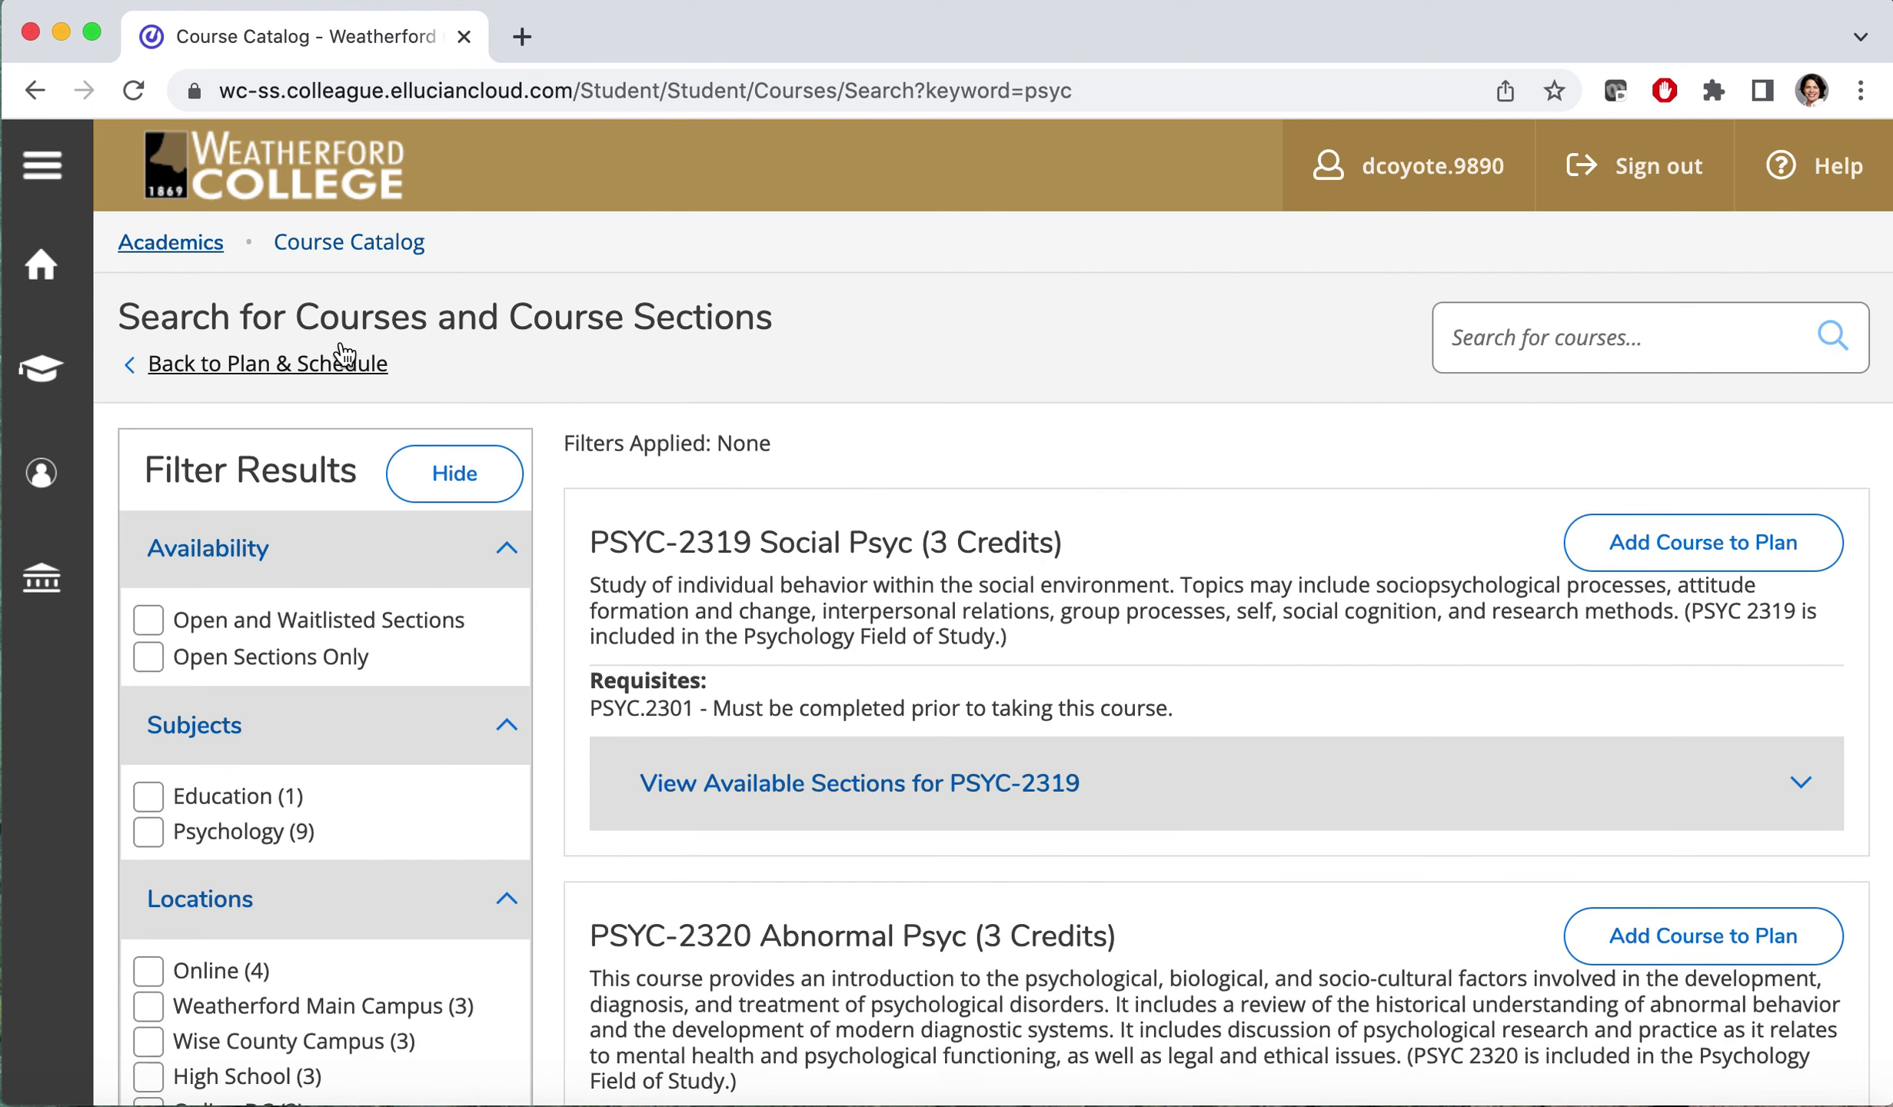
# Filter the course search results to the Fall 2022 term
pyautogui.scroll(-2, 355, 637)
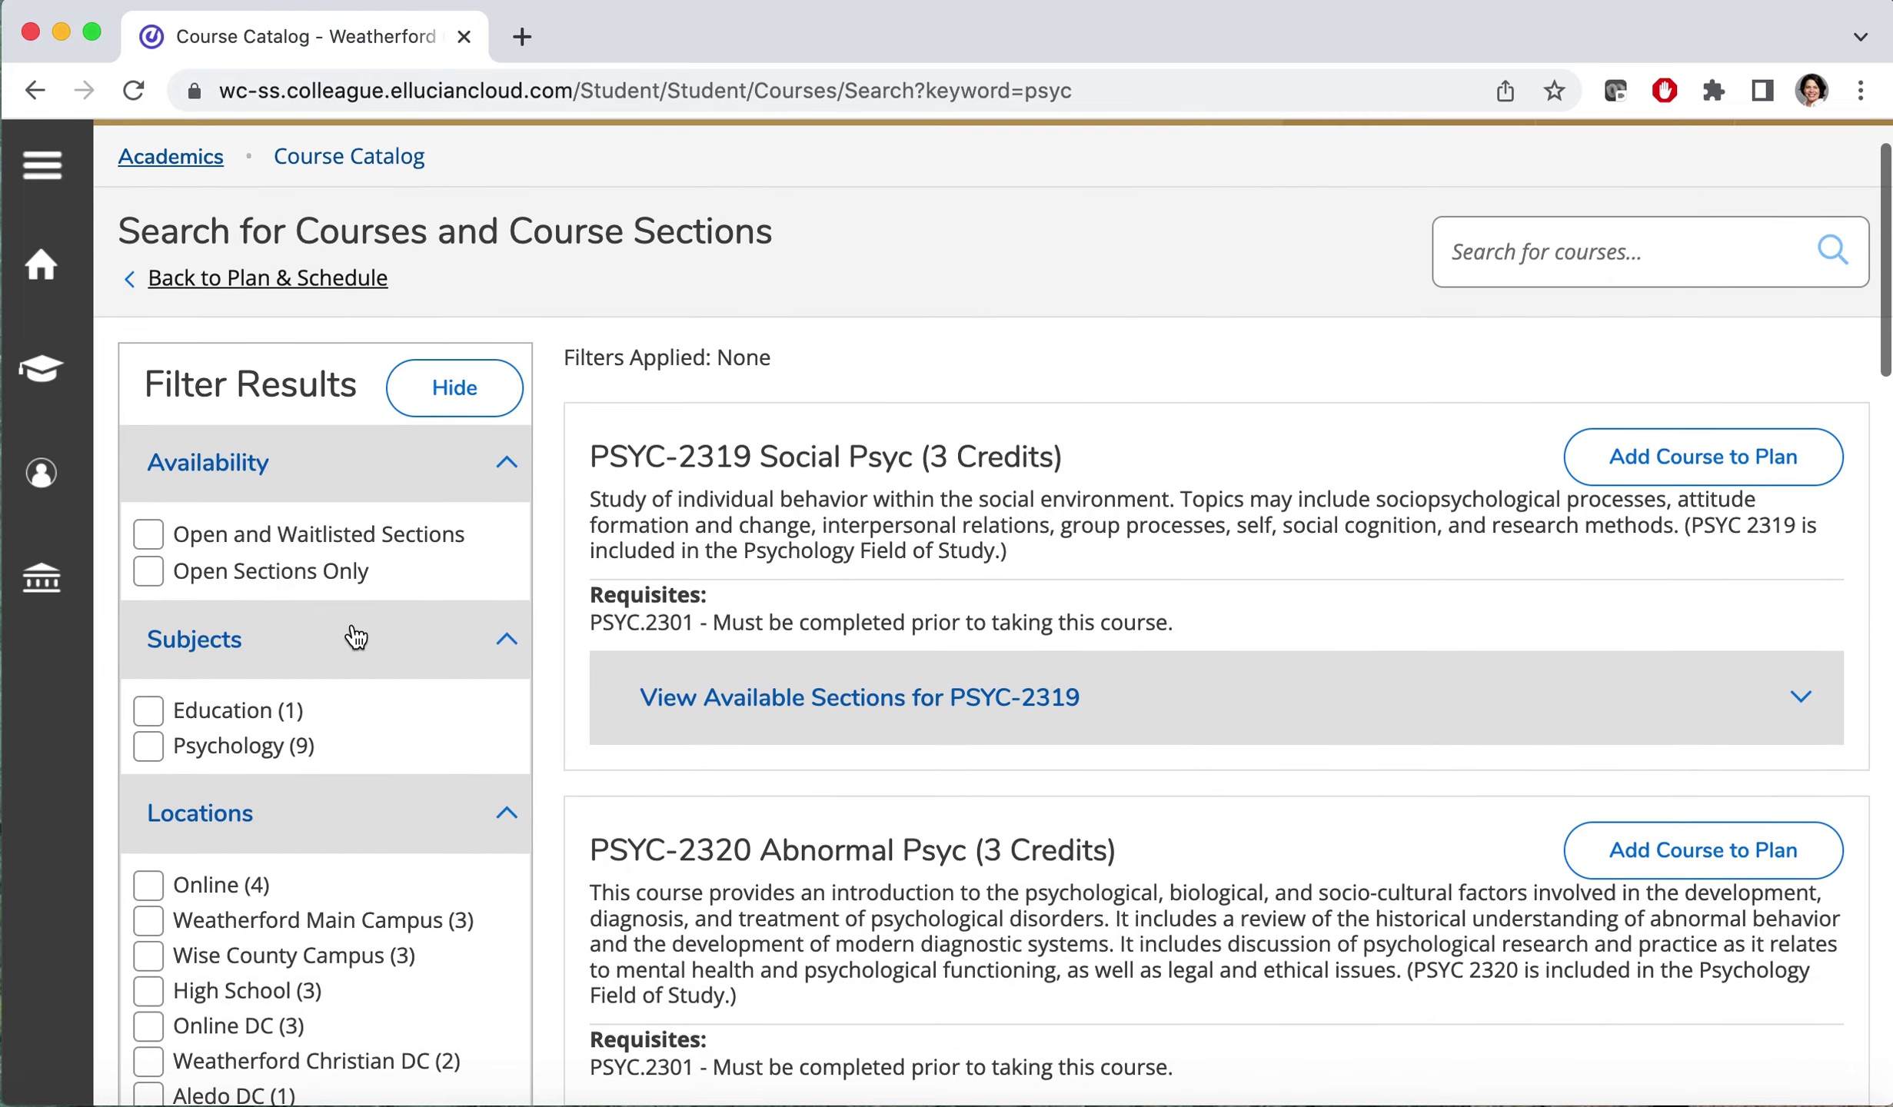
pyautogui.scroll(-8, 355, 636)
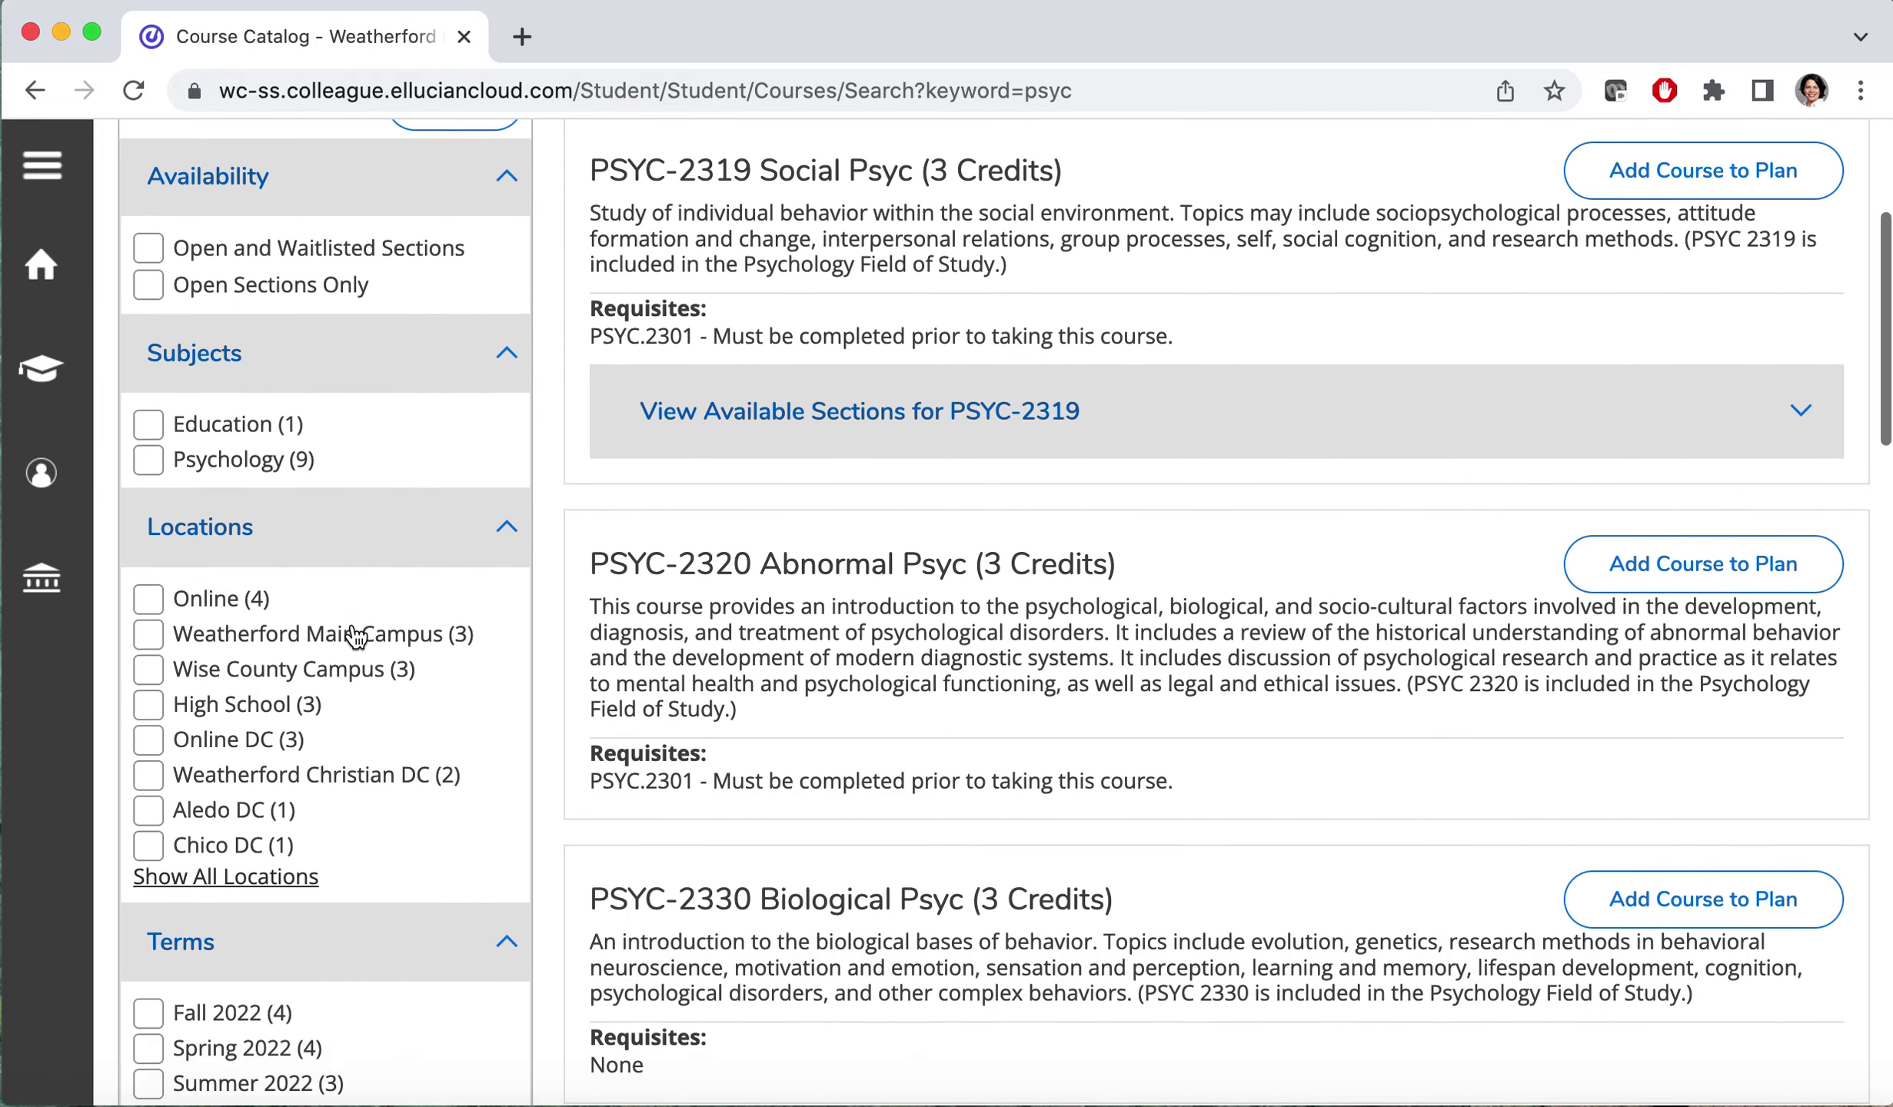
pyautogui.scroll(10, 347, 503)
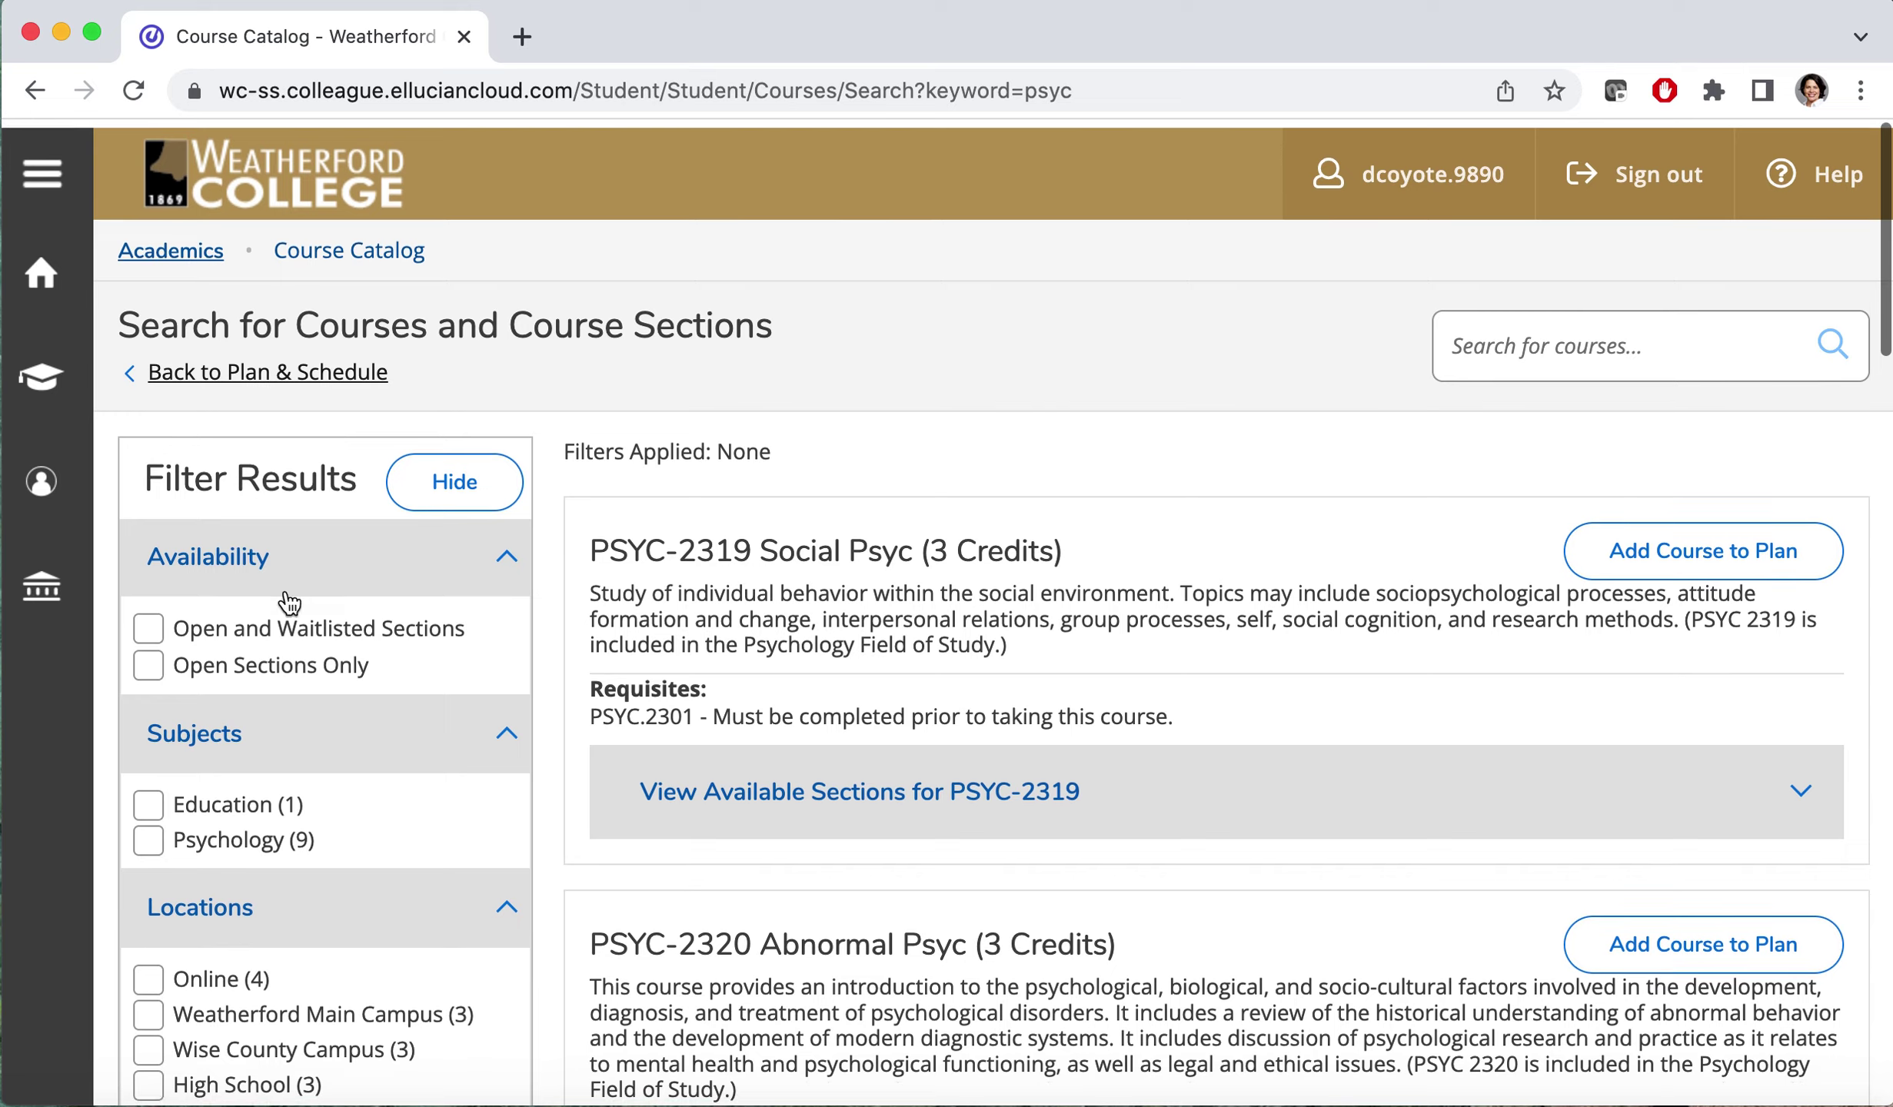
pyautogui.scroll(-5, 322, 592)
pyautogui.scroll(-7, 288, 655)
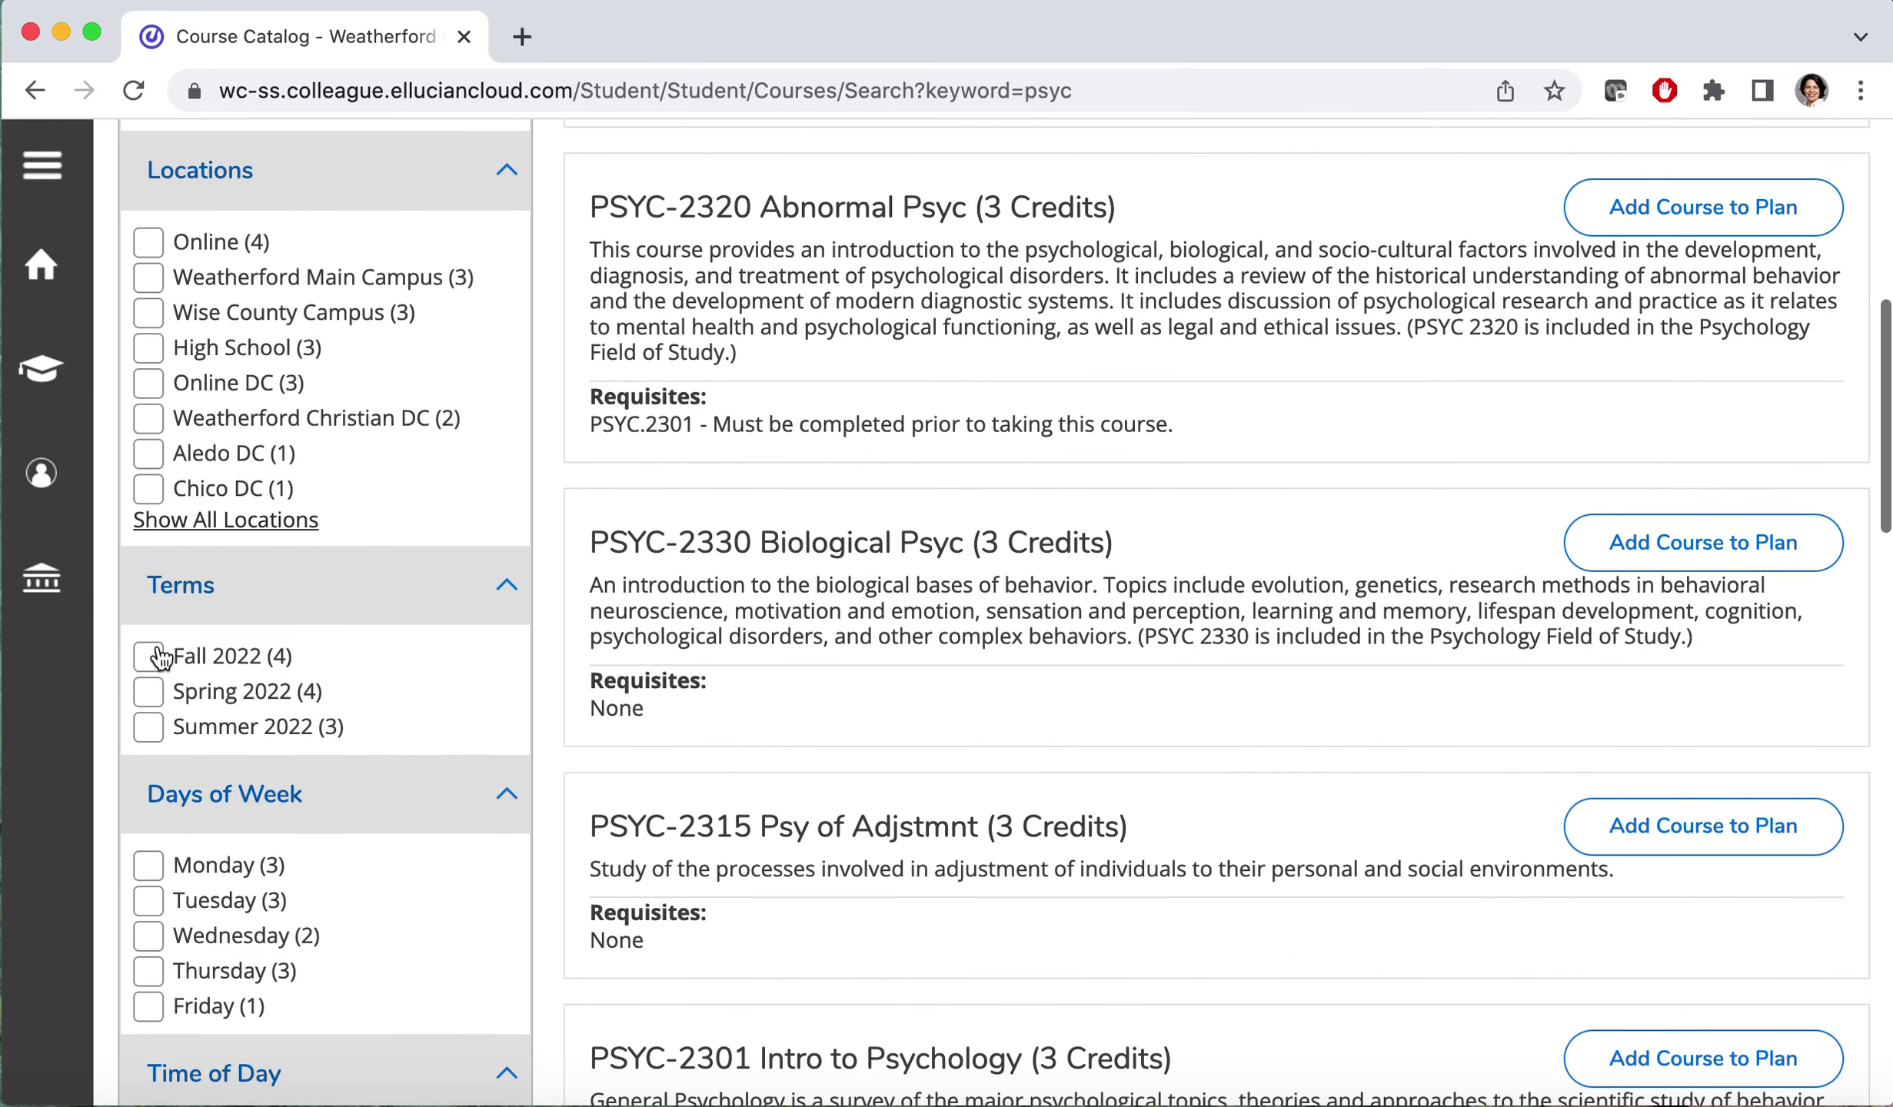
pyautogui.click(153, 656)
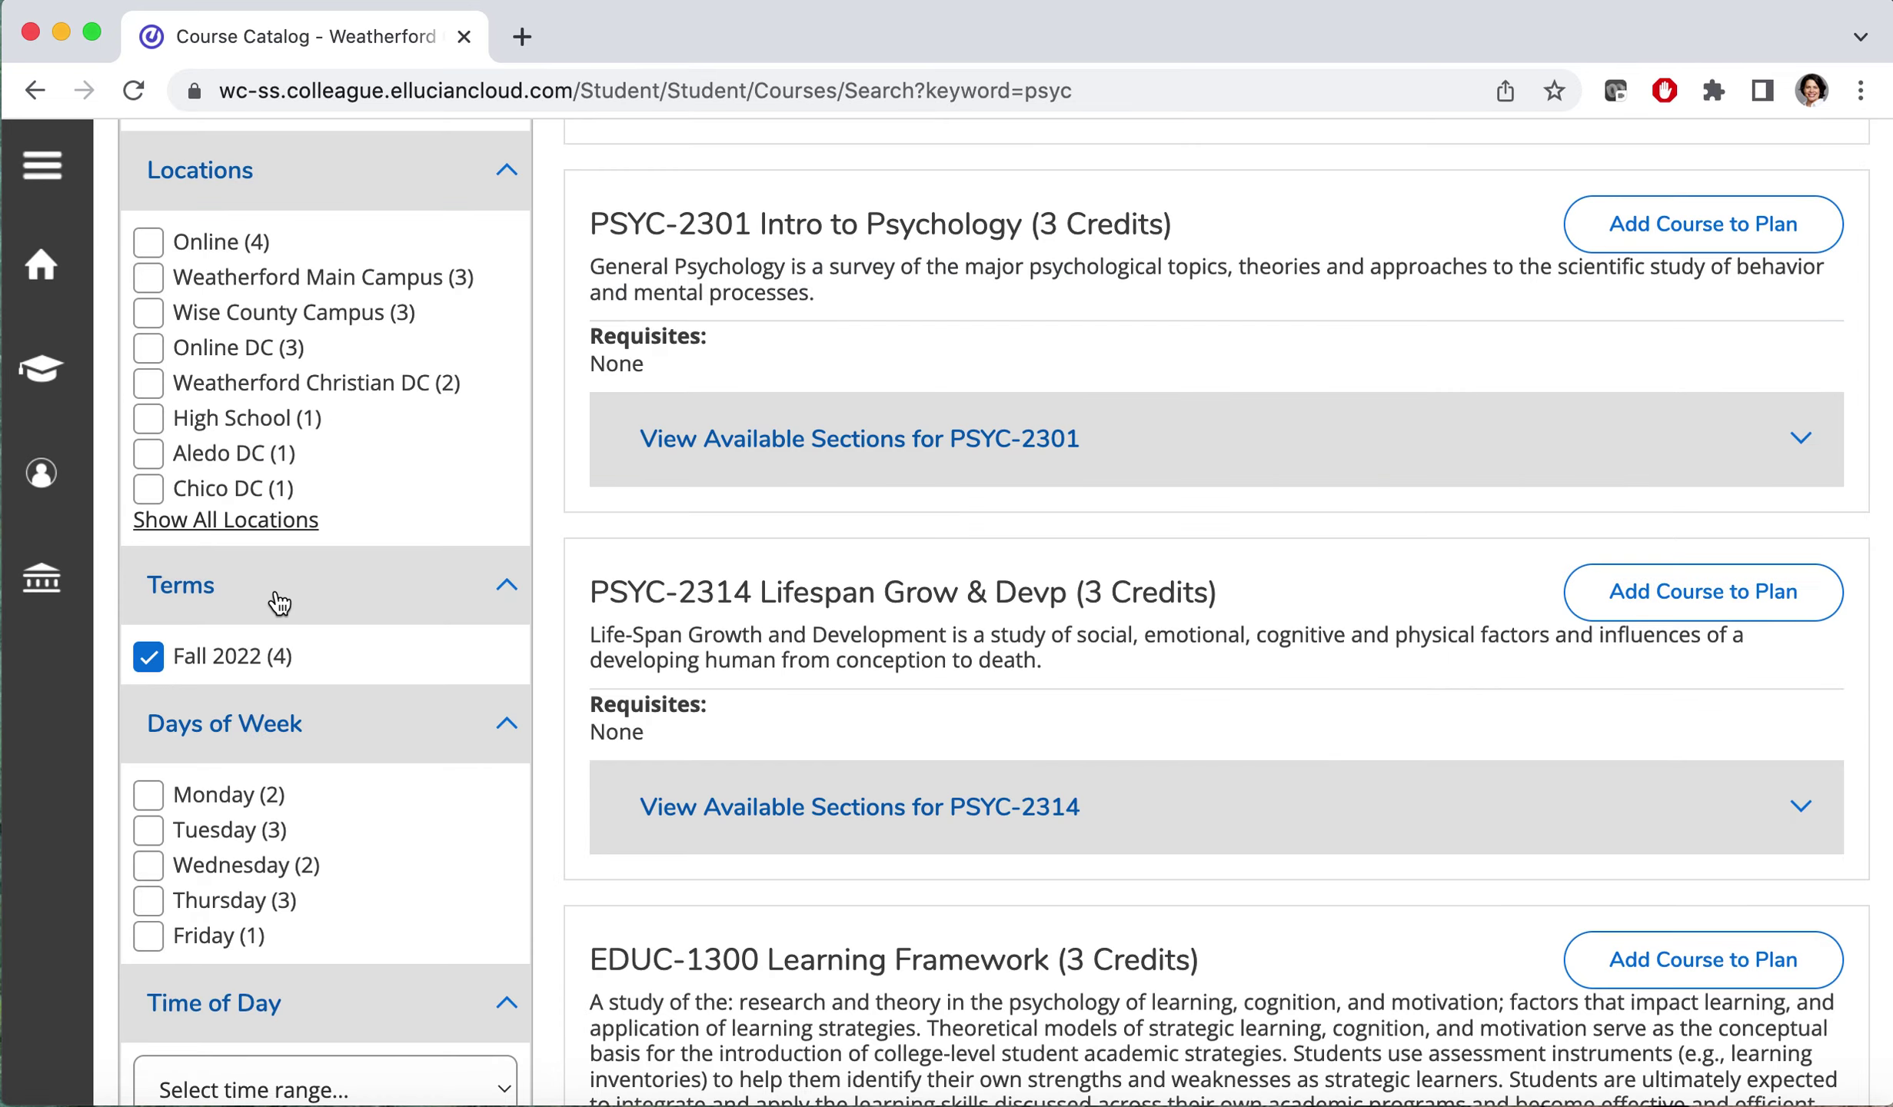
# Narrow the course results to the Dual Credit course type and look over the filtered courses
pyautogui.scroll(-8, 270, 600)
pyautogui.scroll(-10, 278, 603)
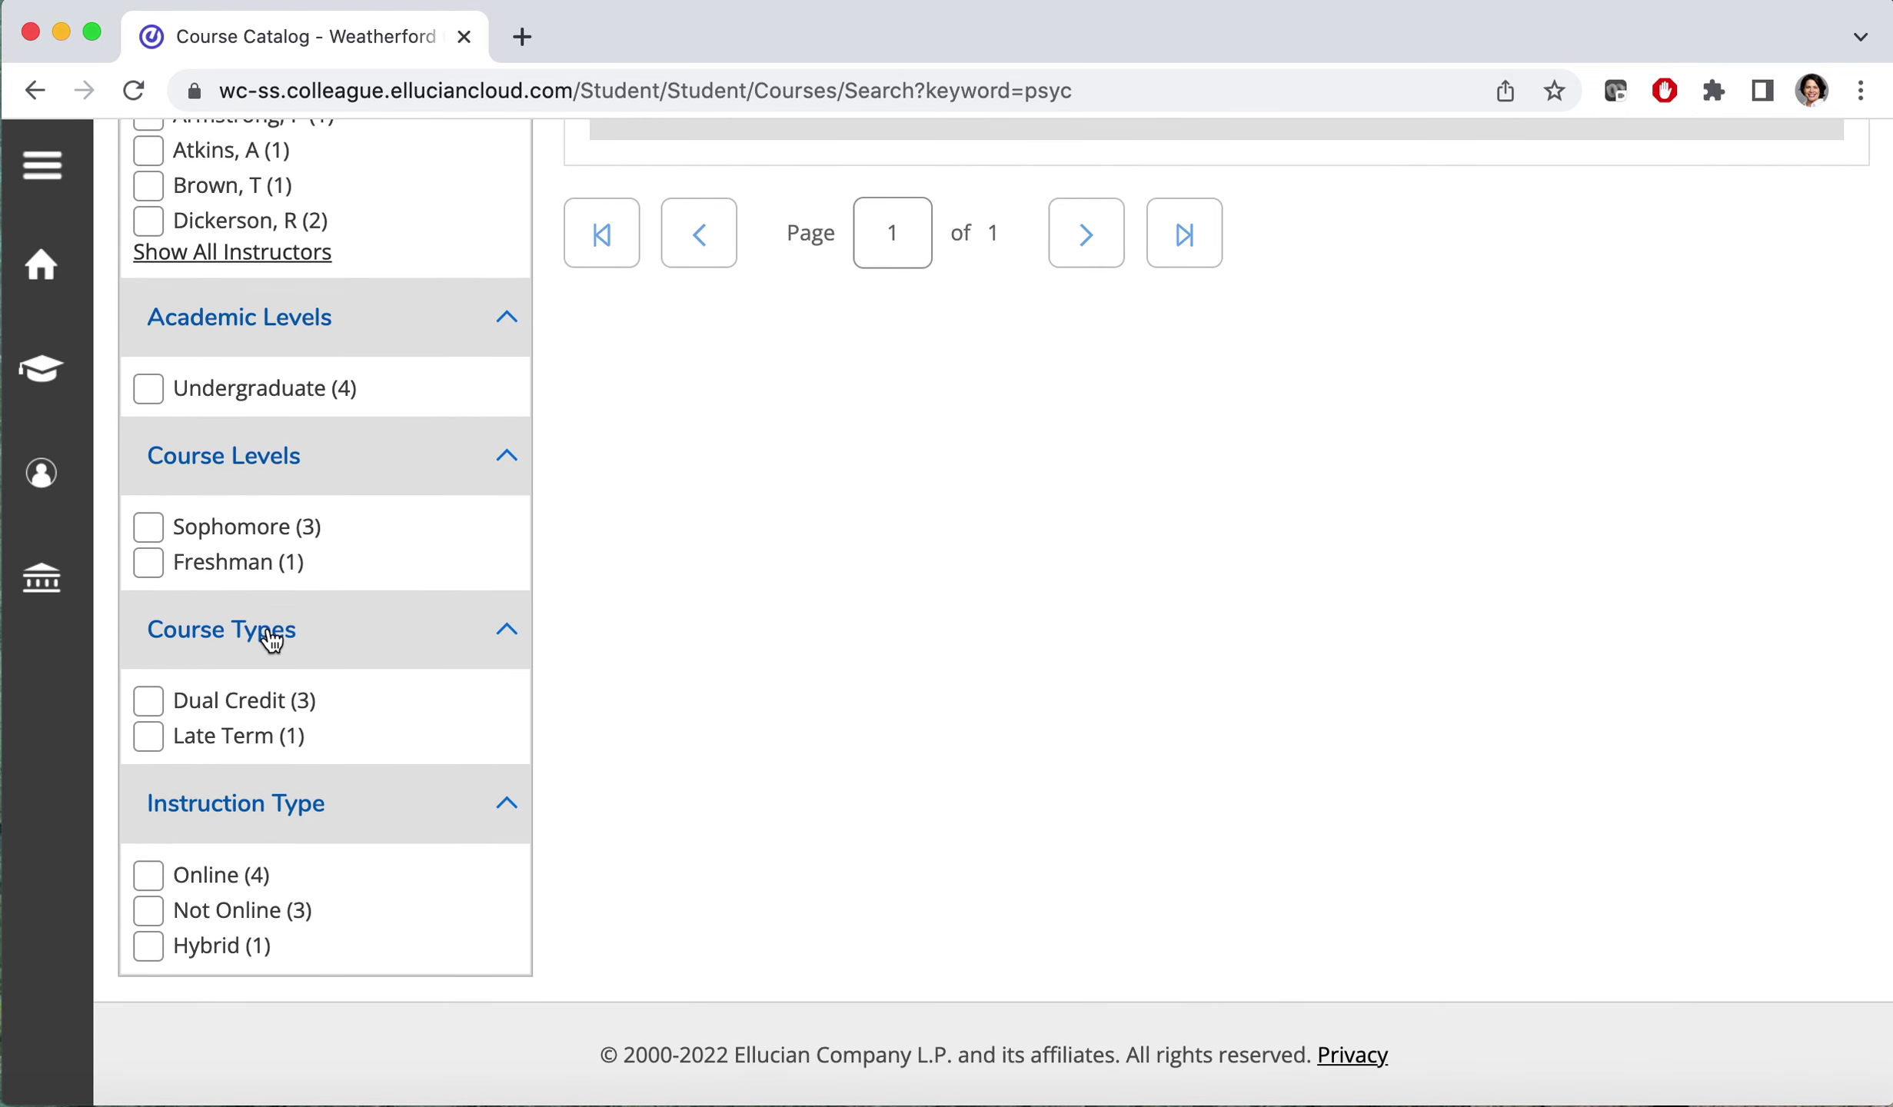
pyautogui.click(148, 704)
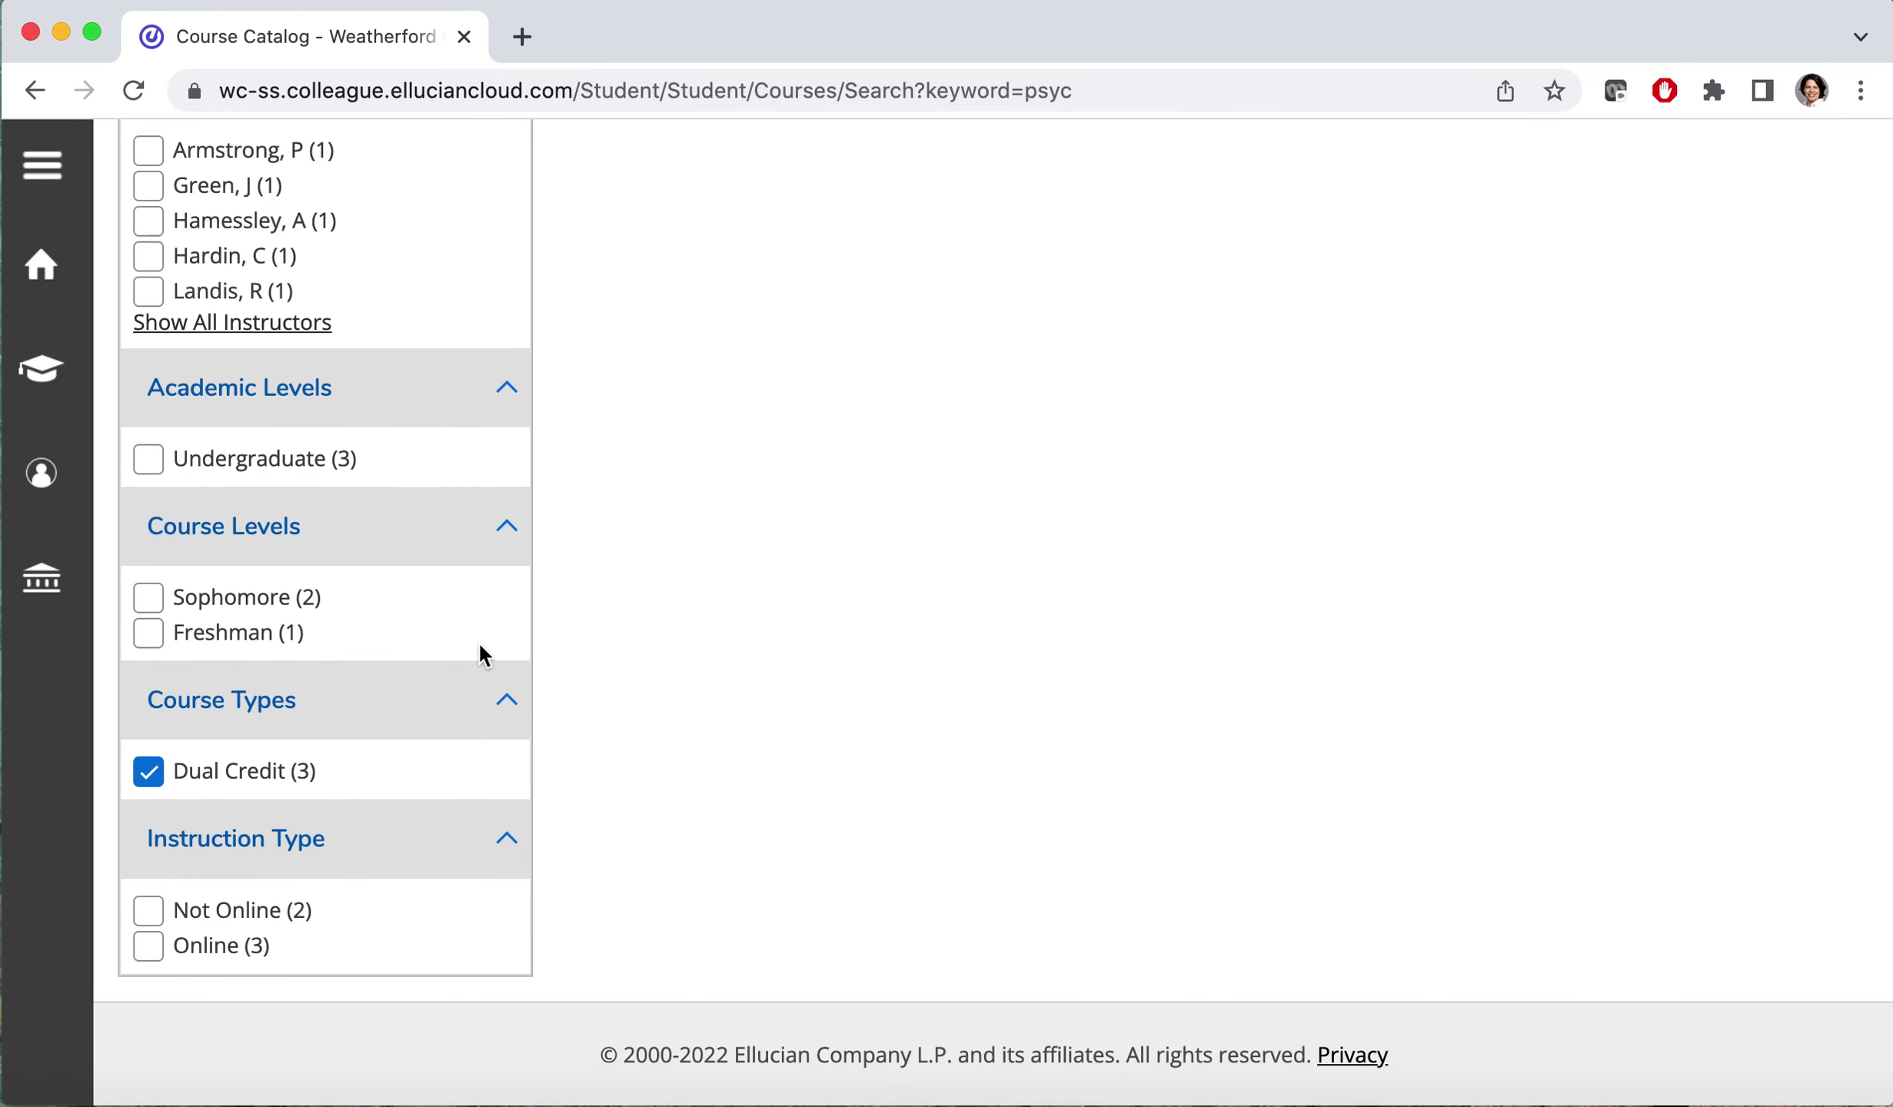
pyautogui.scroll(13, 477, 642)
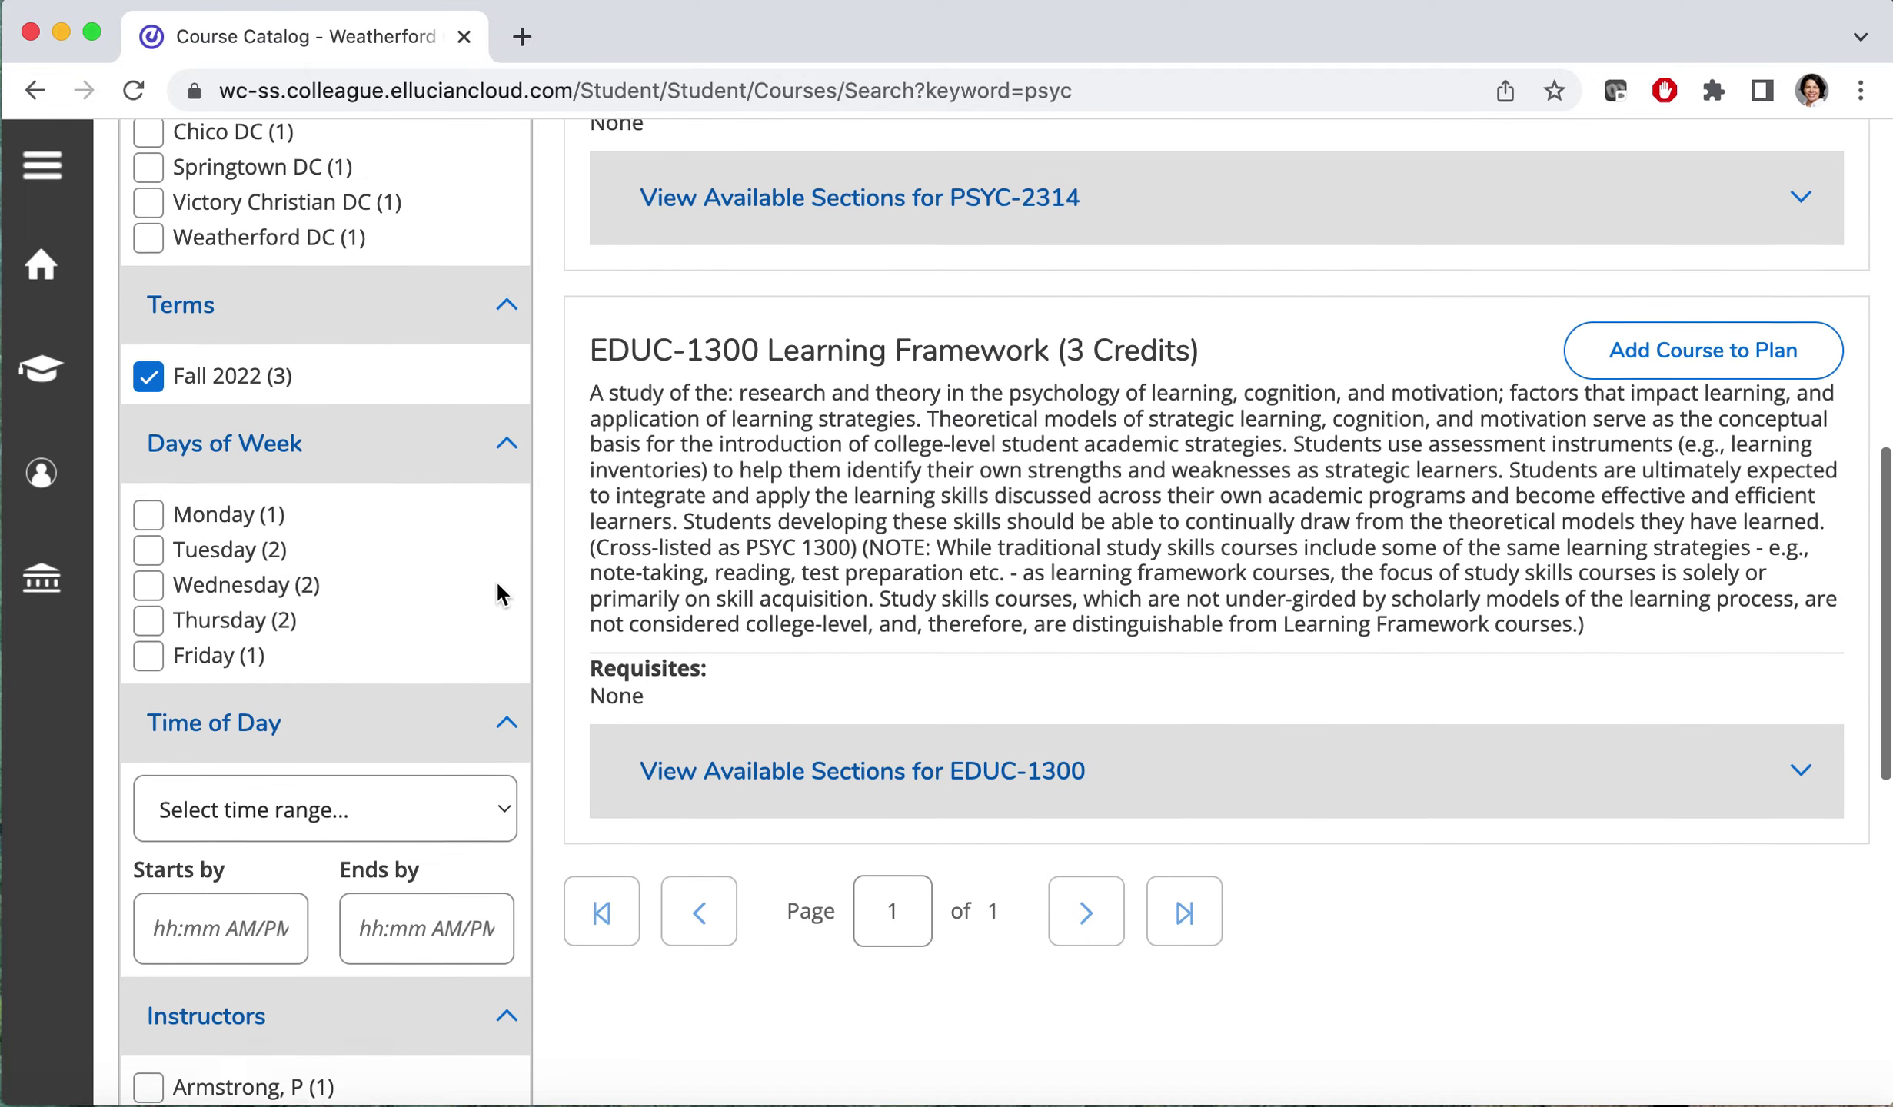
pyautogui.scroll(10, 495, 579)
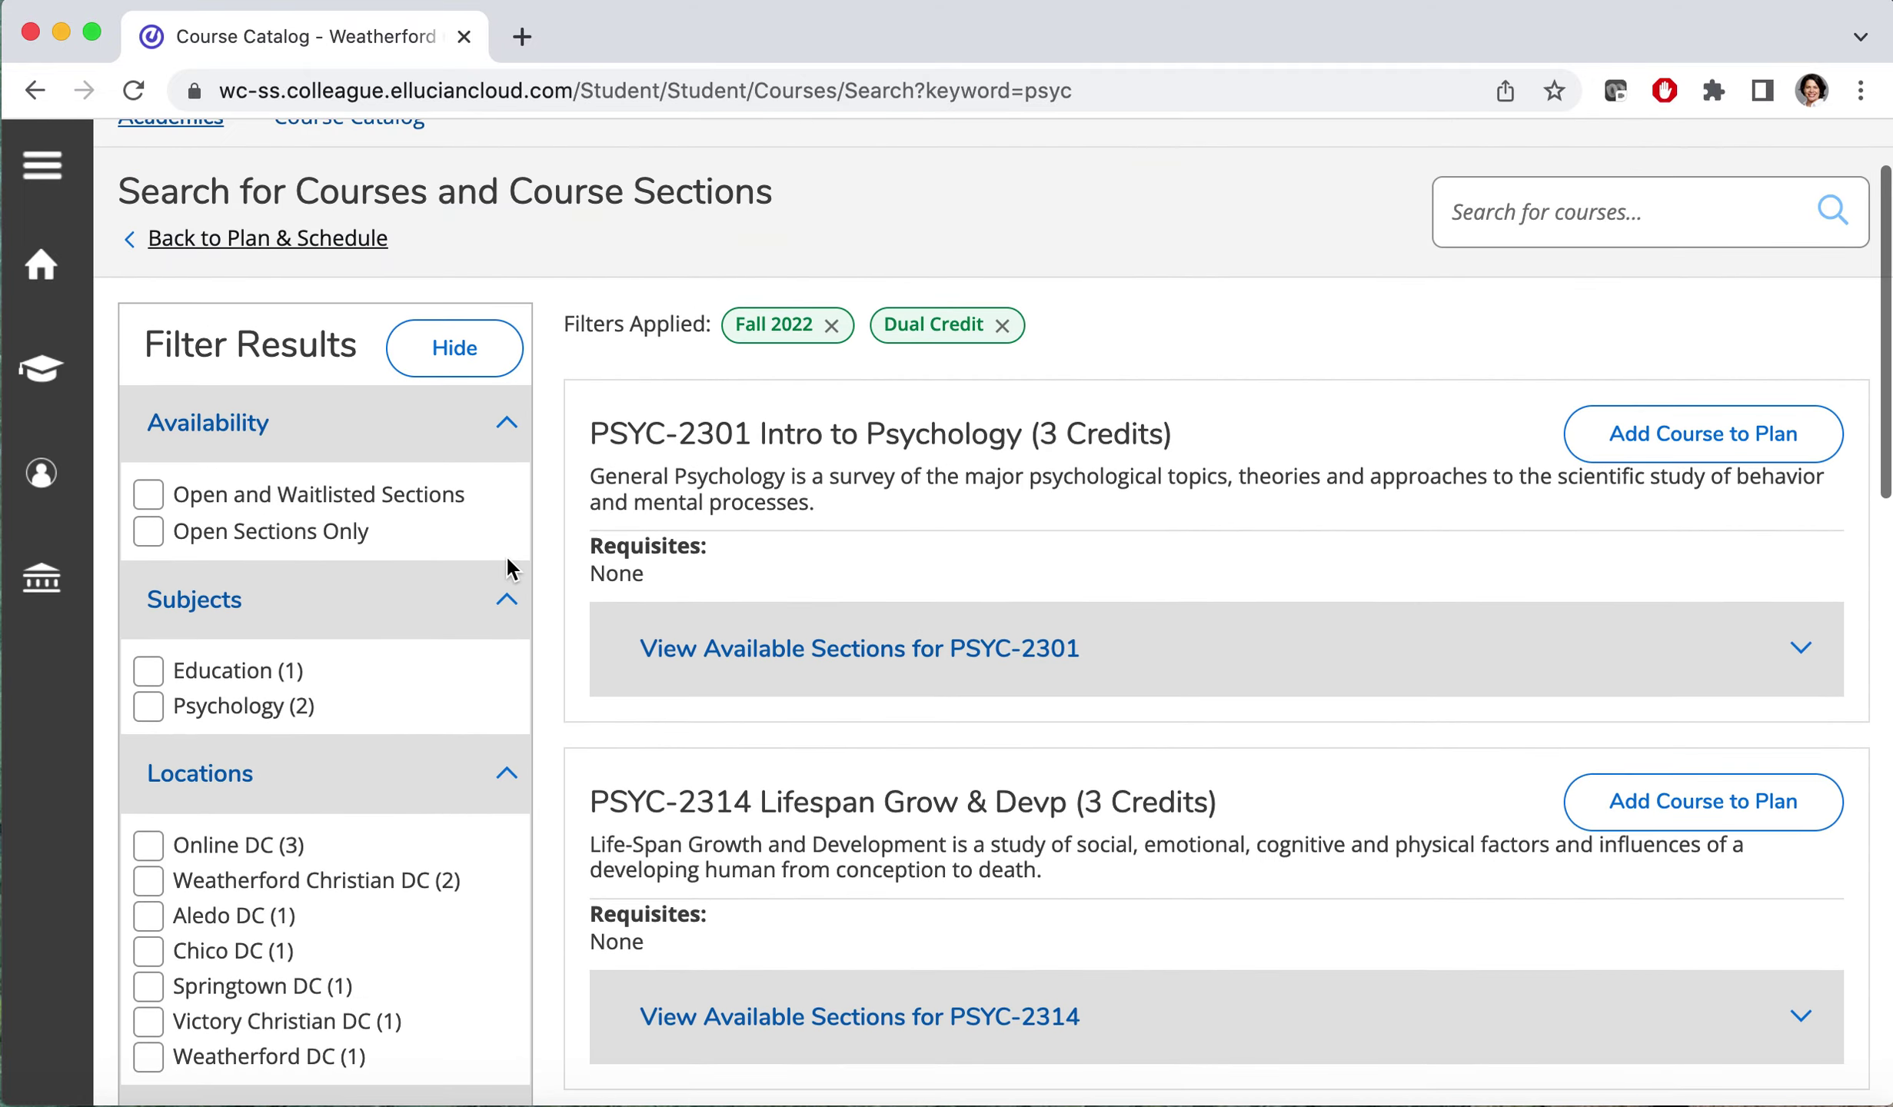
pyautogui.scroll(-11, 507, 559)
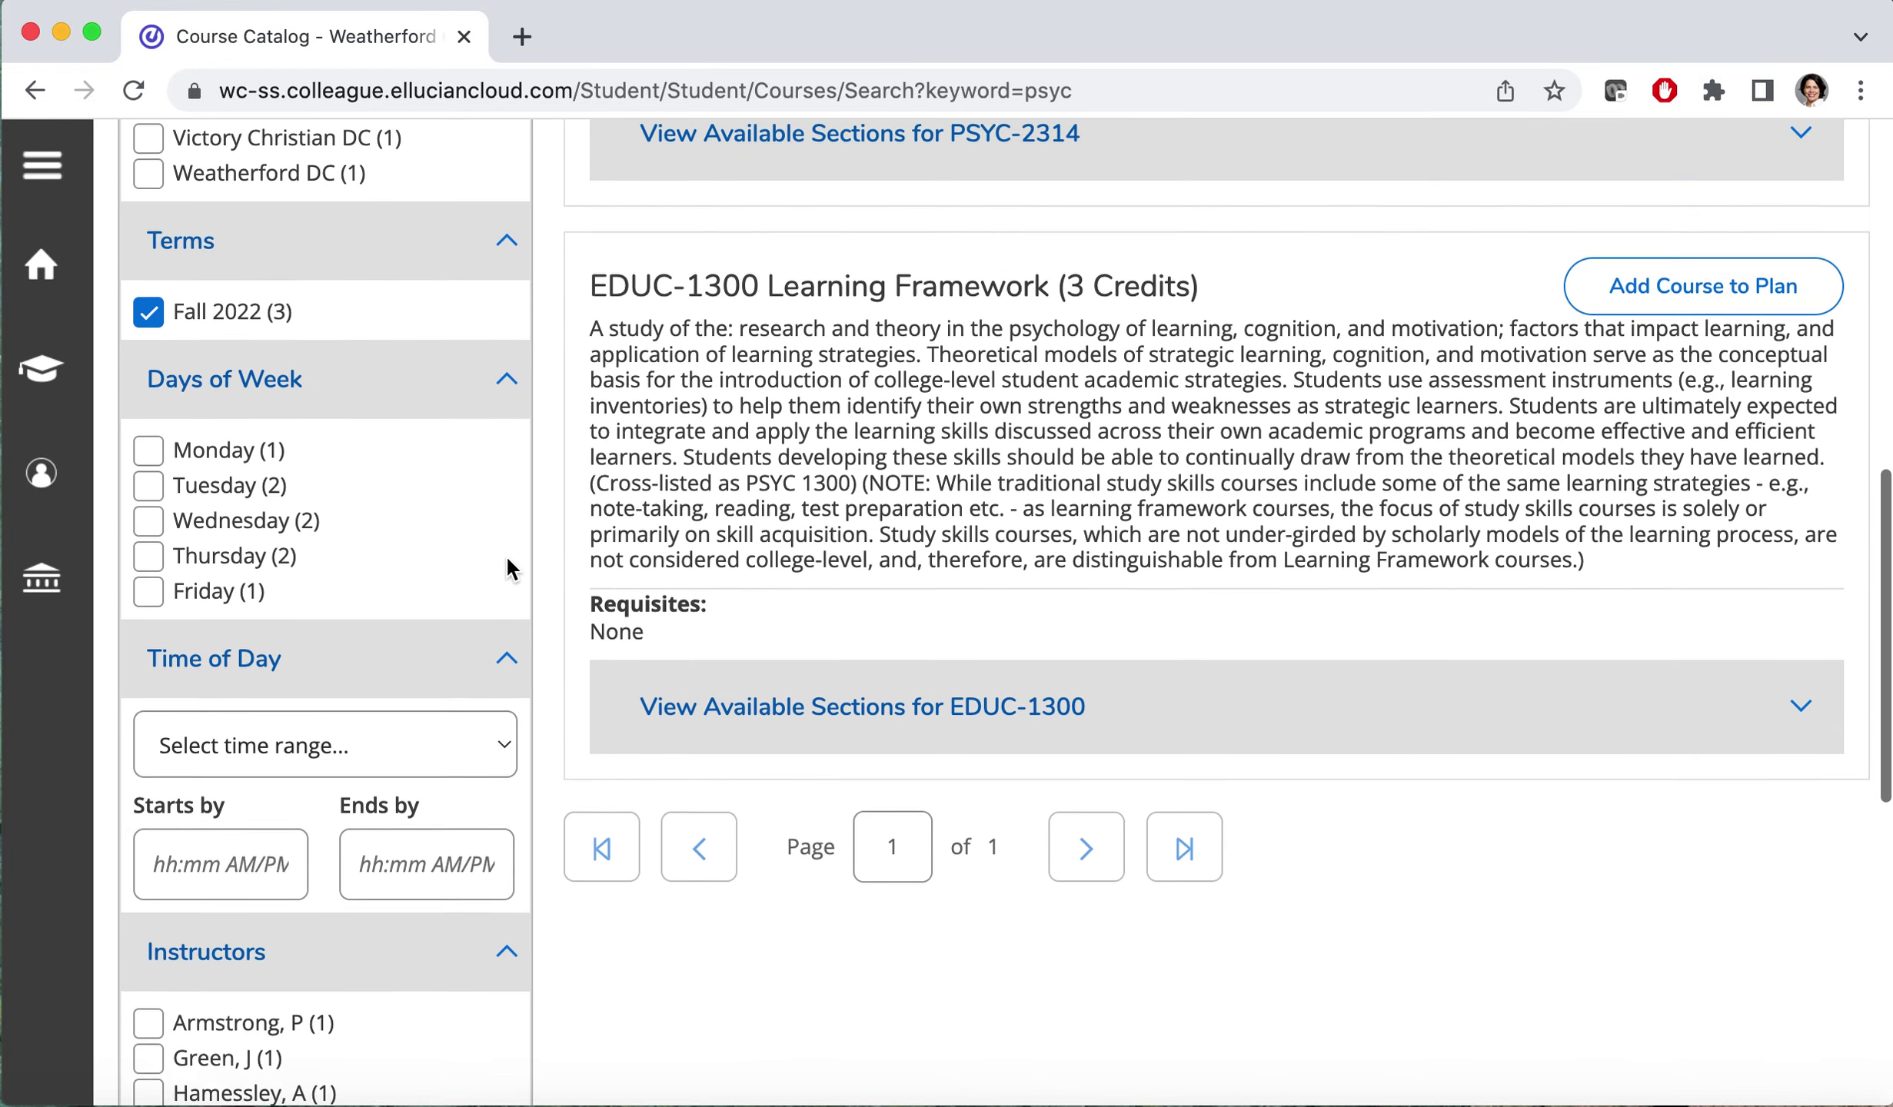
pyautogui.scroll(11, 508, 567)
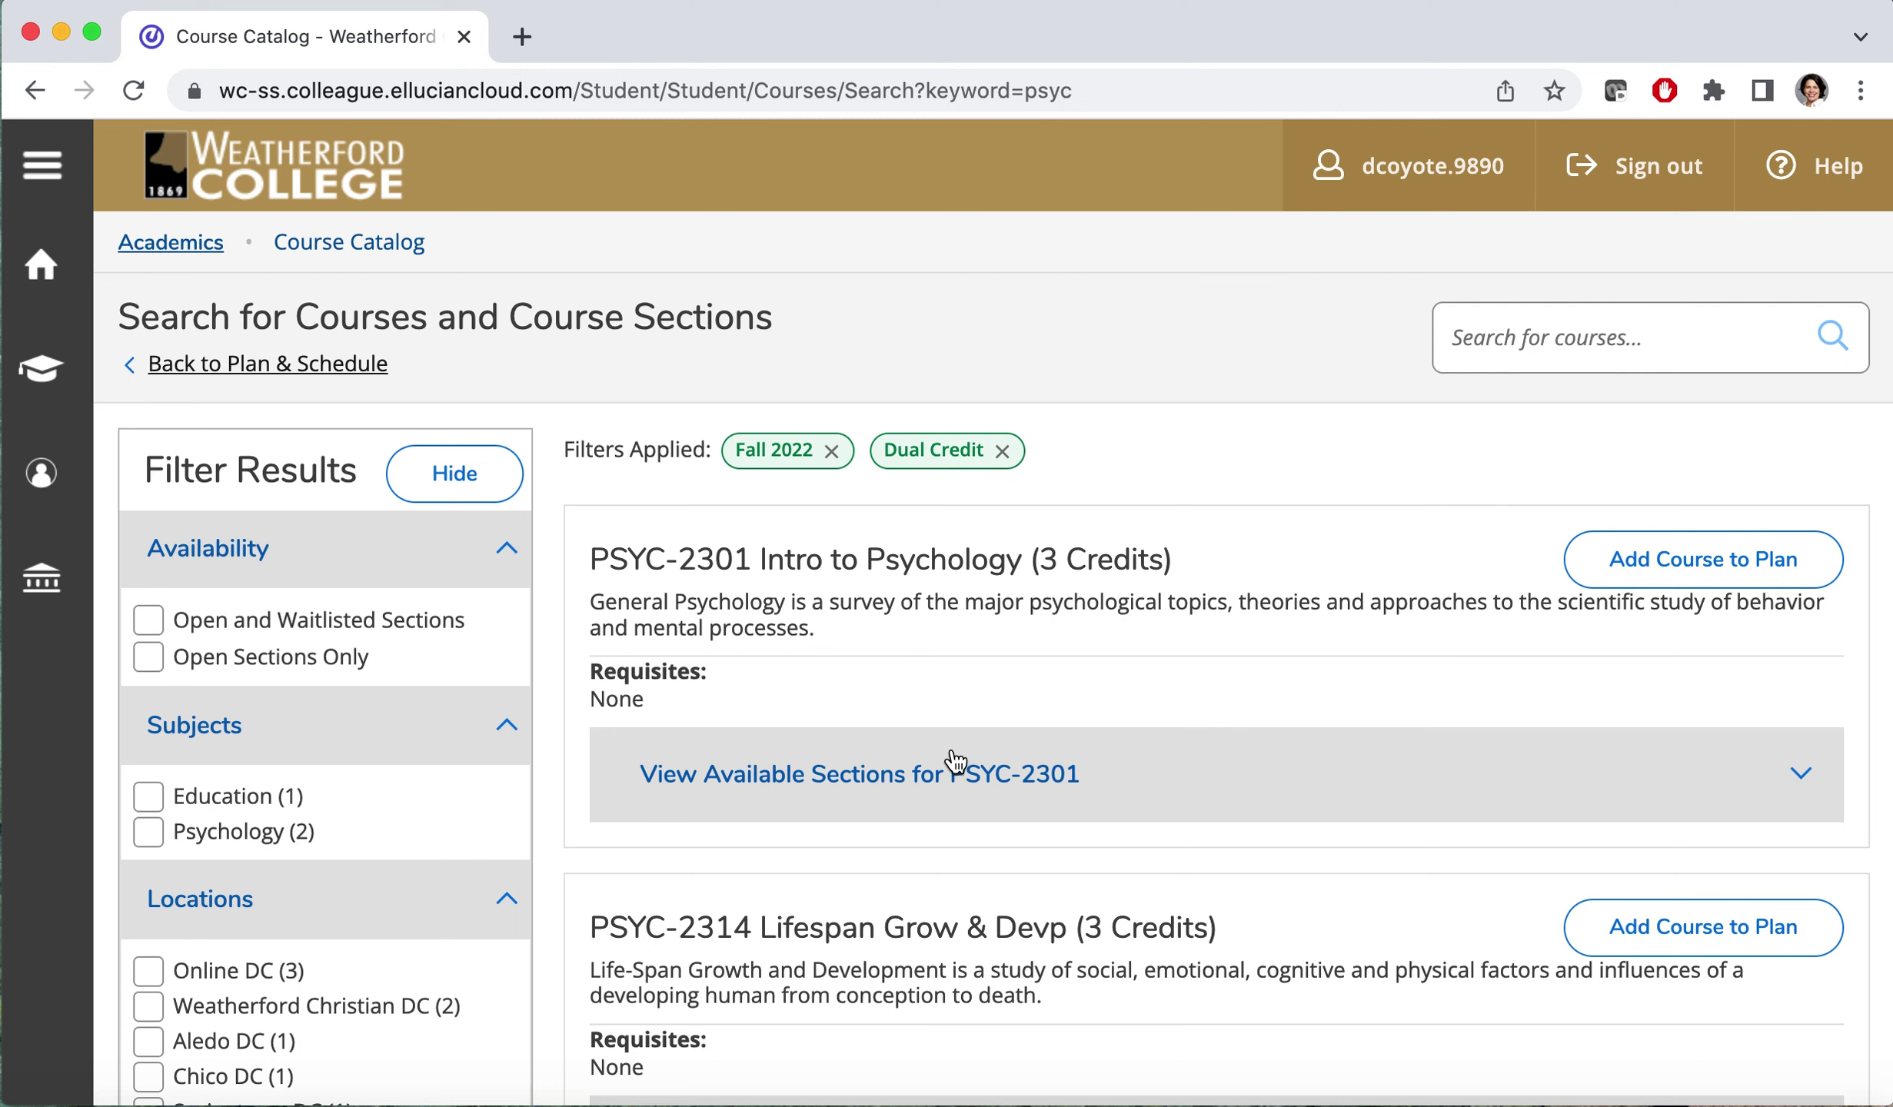
# Show the available sections for PSYC-2301 Intro to Psychology and look through their times and locations
pyautogui.scroll(-2, 1035, 655)
pyautogui.click(1010, 700)
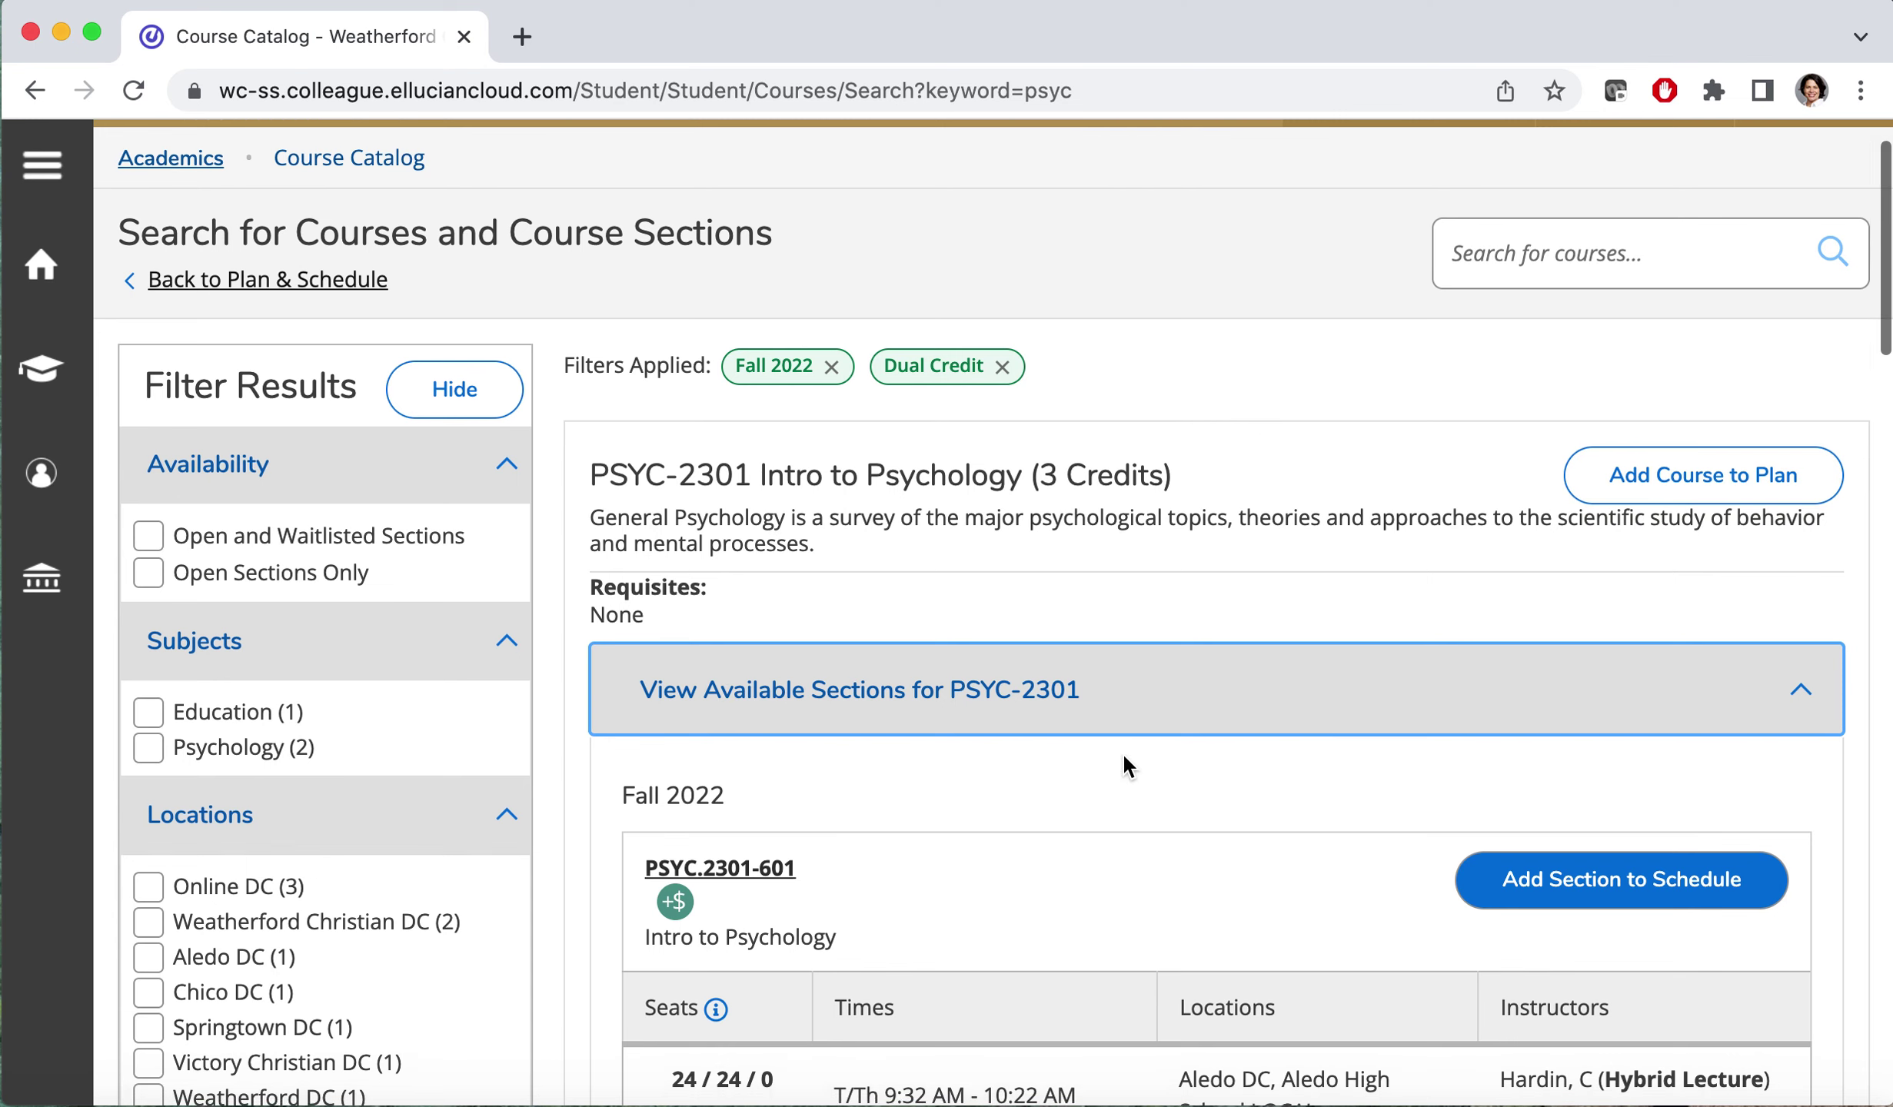
pyautogui.scroll(-3, 1122, 753)
pyautogui.scroll(-5, 380, 600)
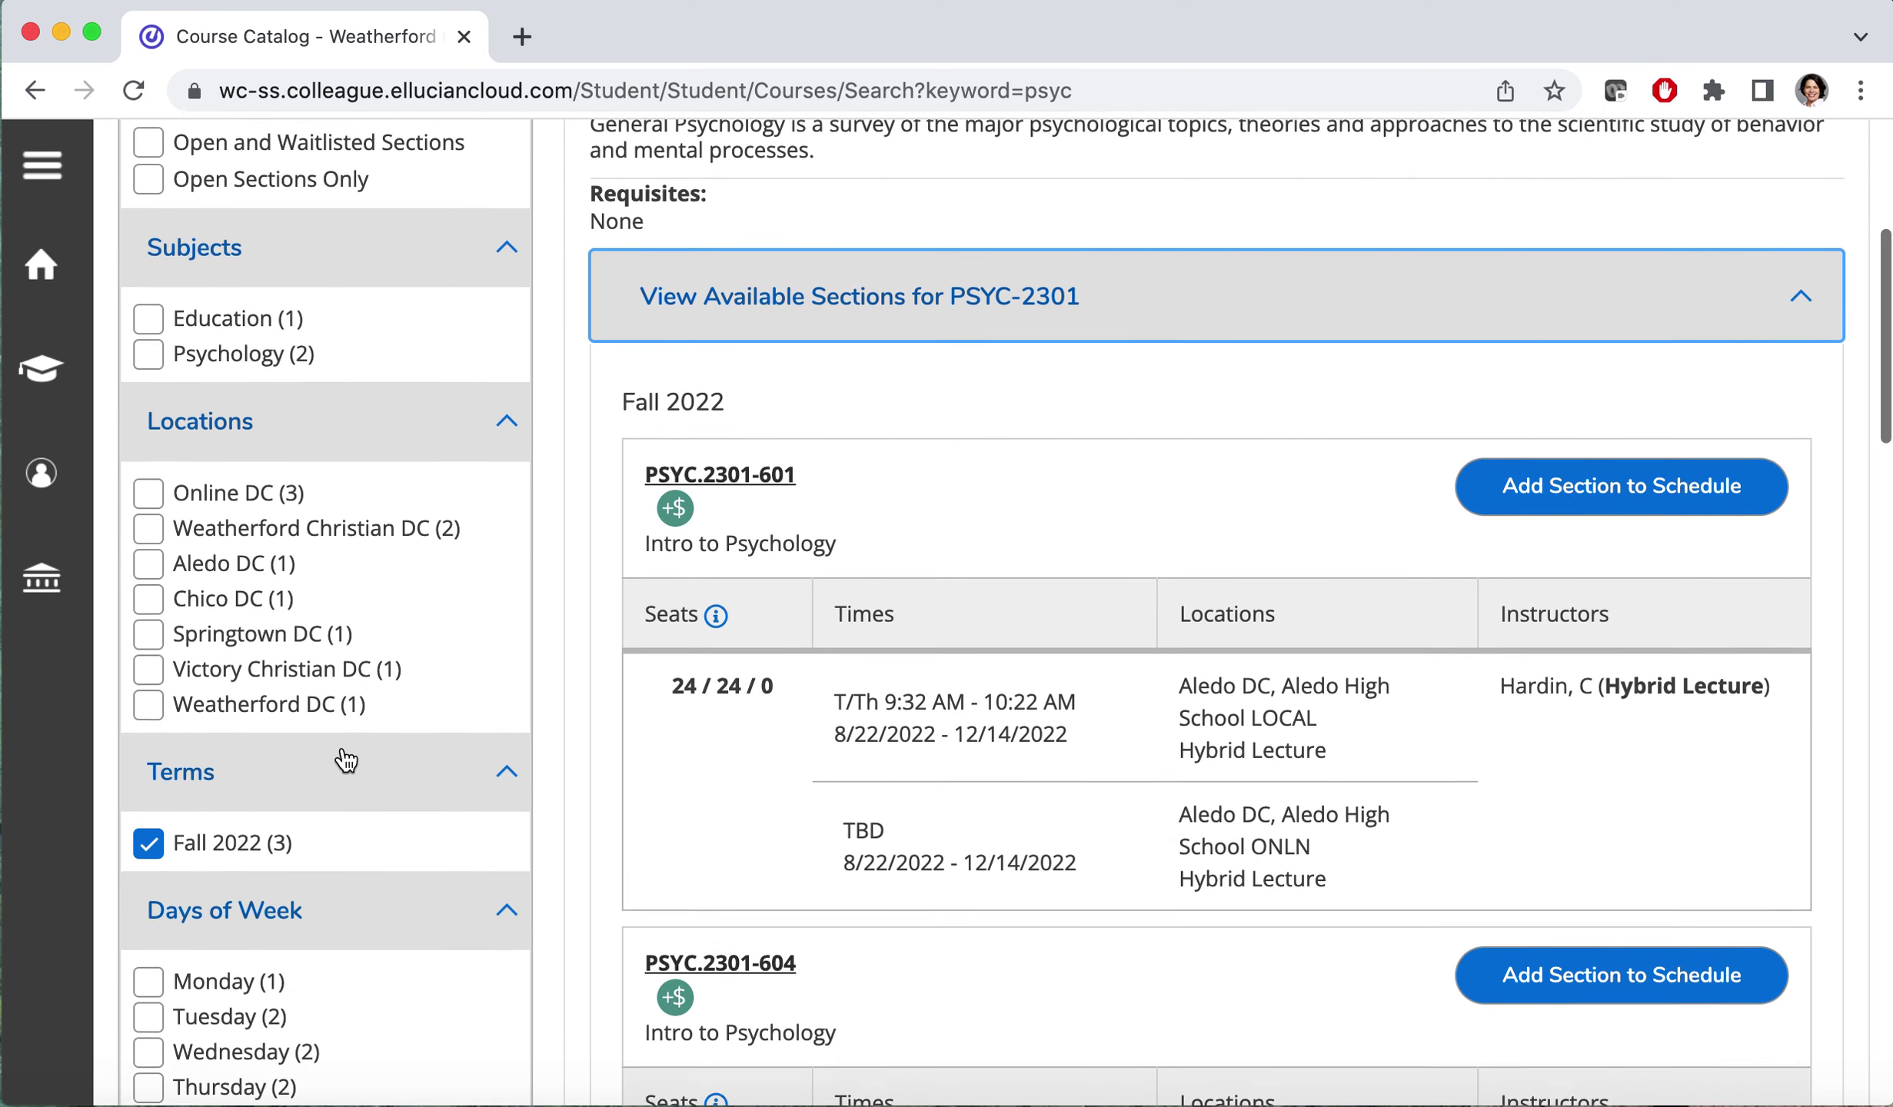
pyautogui.scroll(-15, 154, 598)
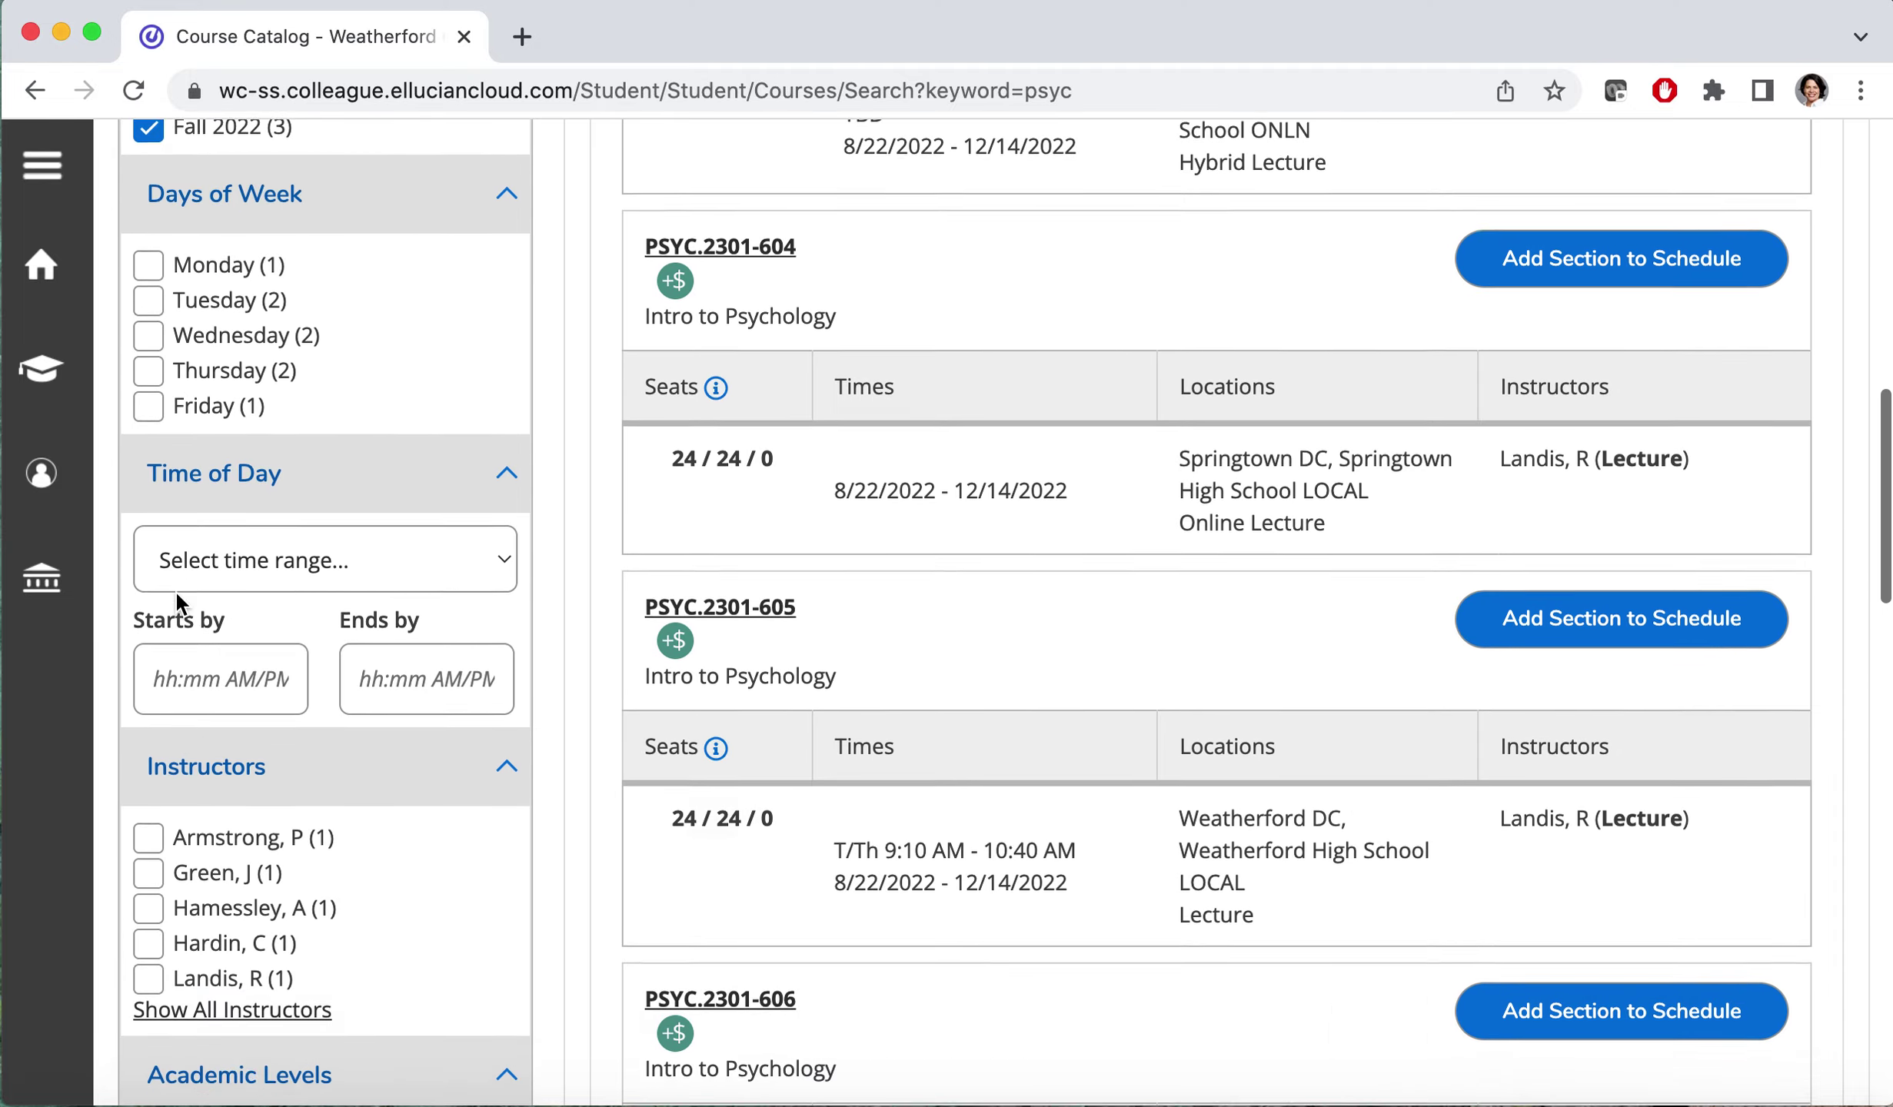
pyautogui.scroll(20, 536, 765)
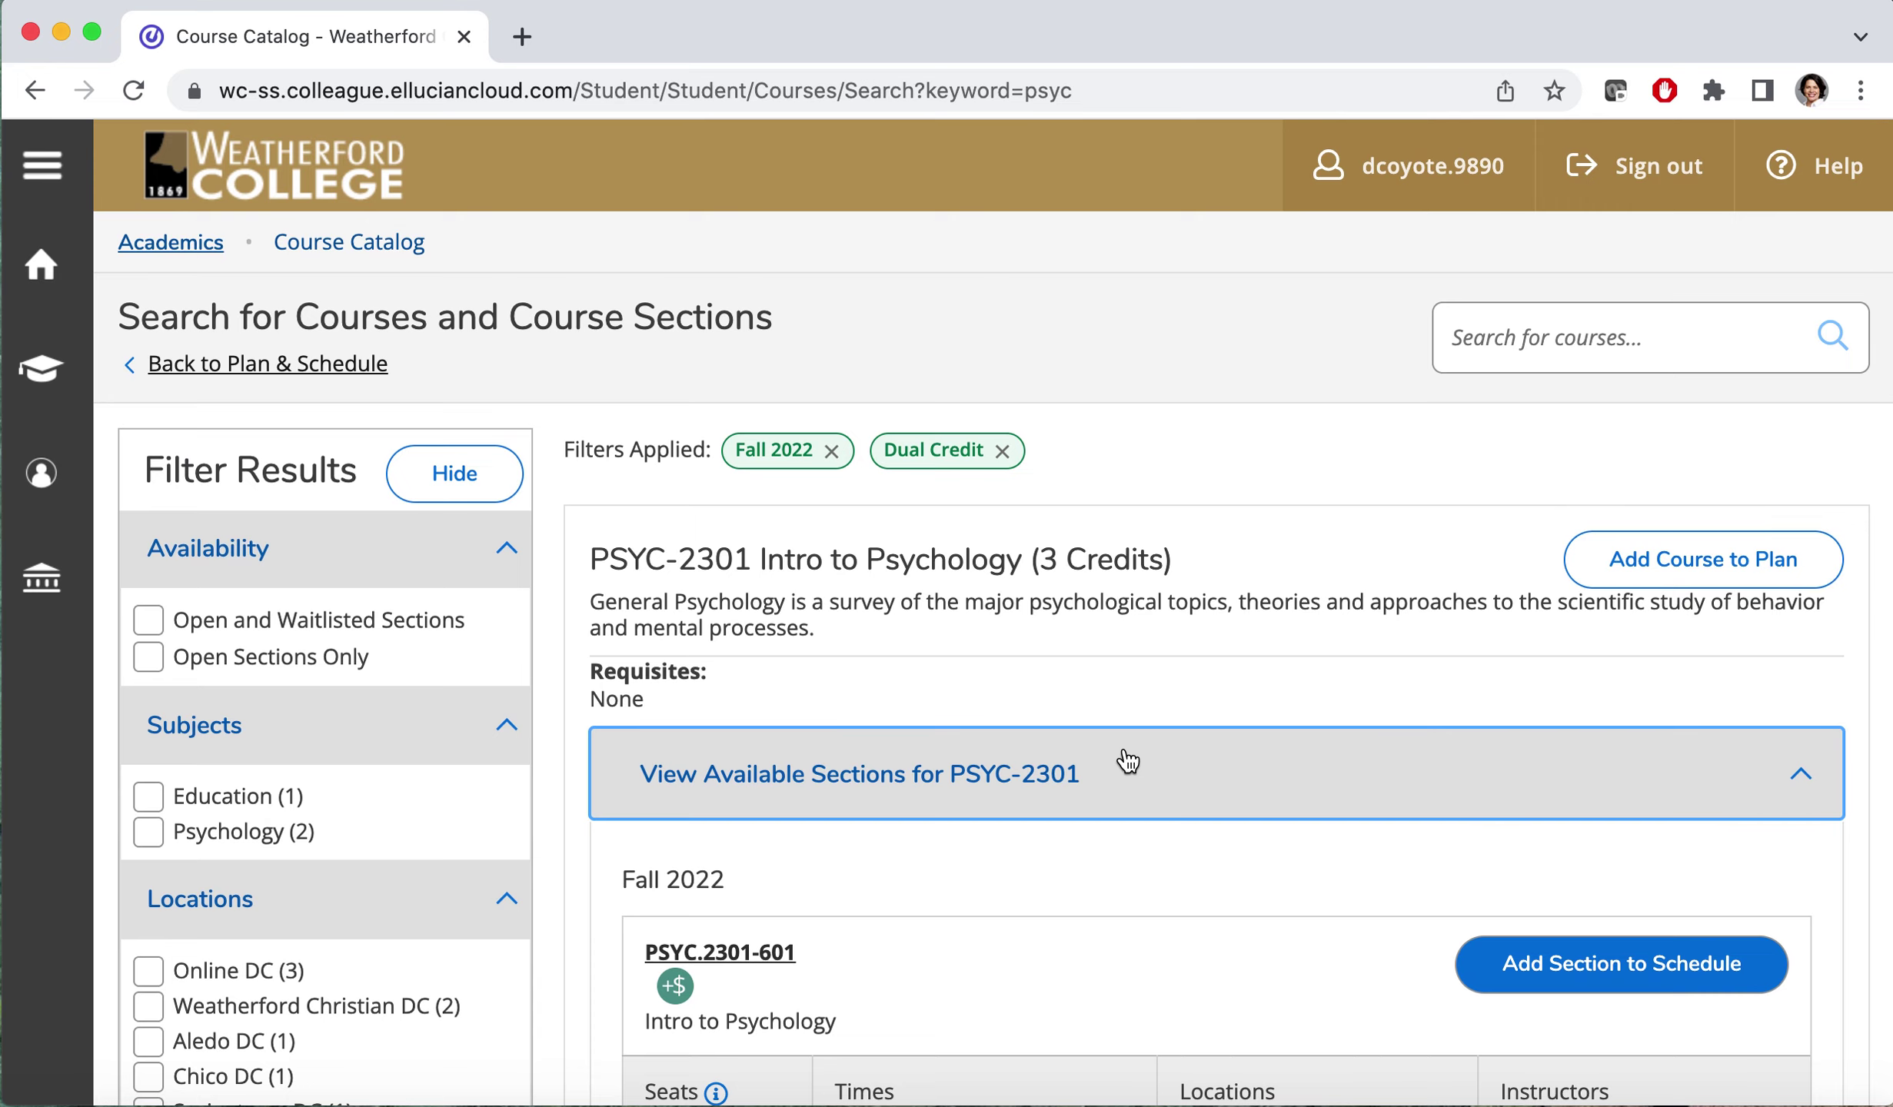
# Add the online dual credit section PSYC.2301-607 Intro to Psychology to the Fall 2022 schedule
pyautogui.scroll(-4, 1125, 765)
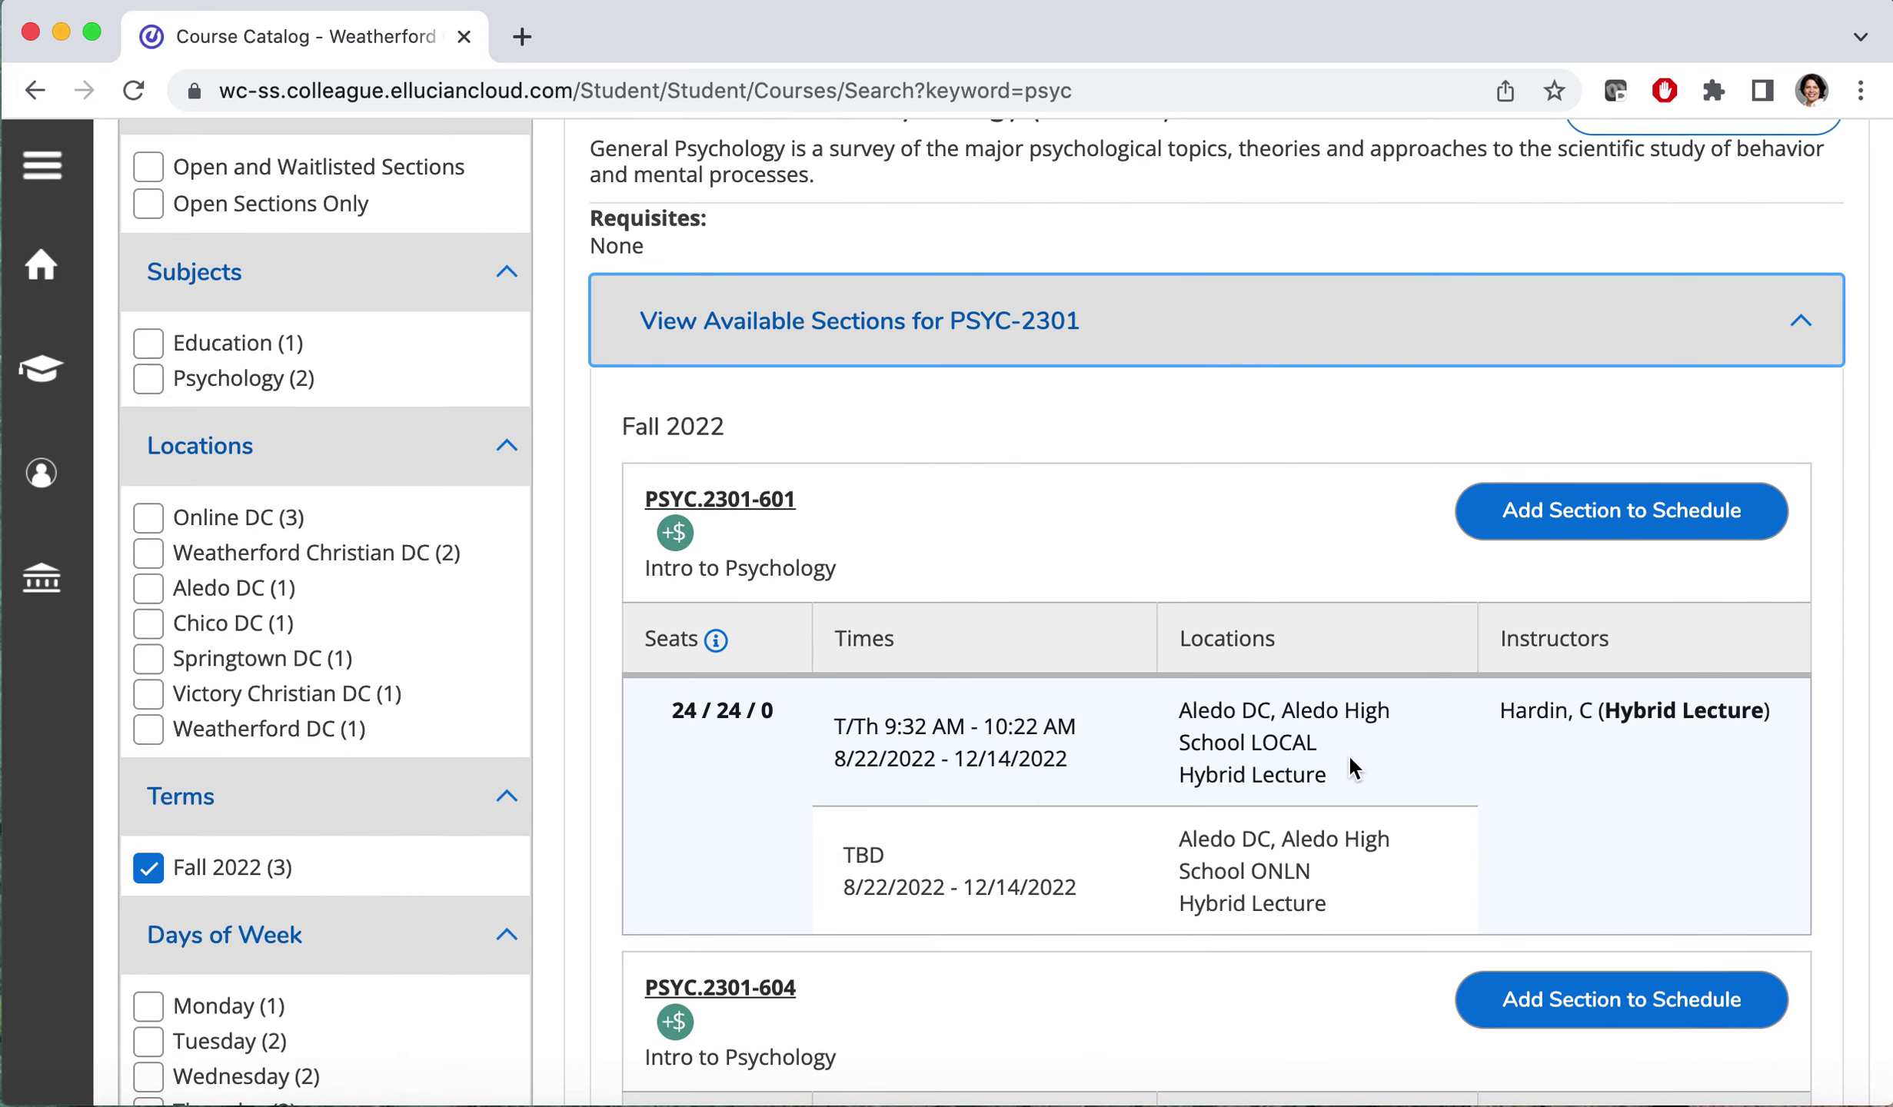
pyautogui.scroll(-10, 1348, 753)
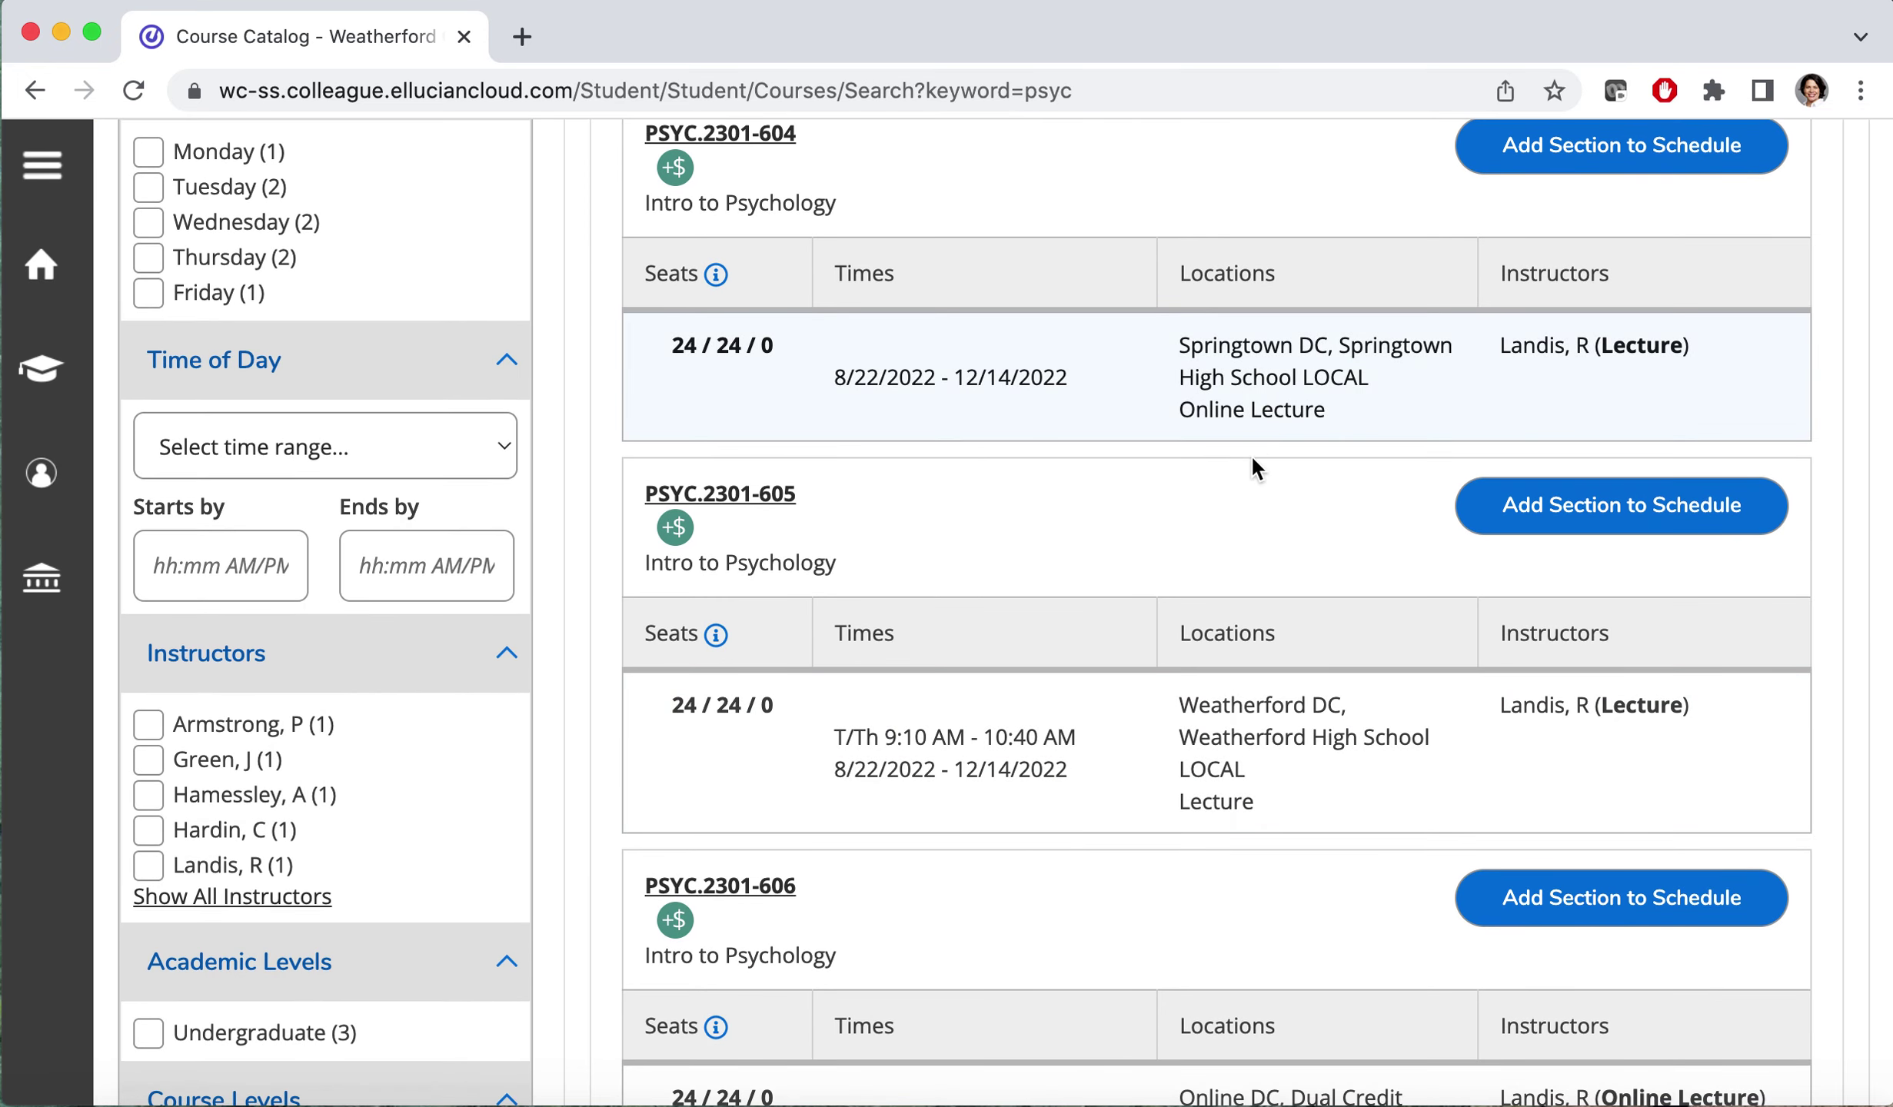
pyautogui.scroll(-4, 1232, 704)
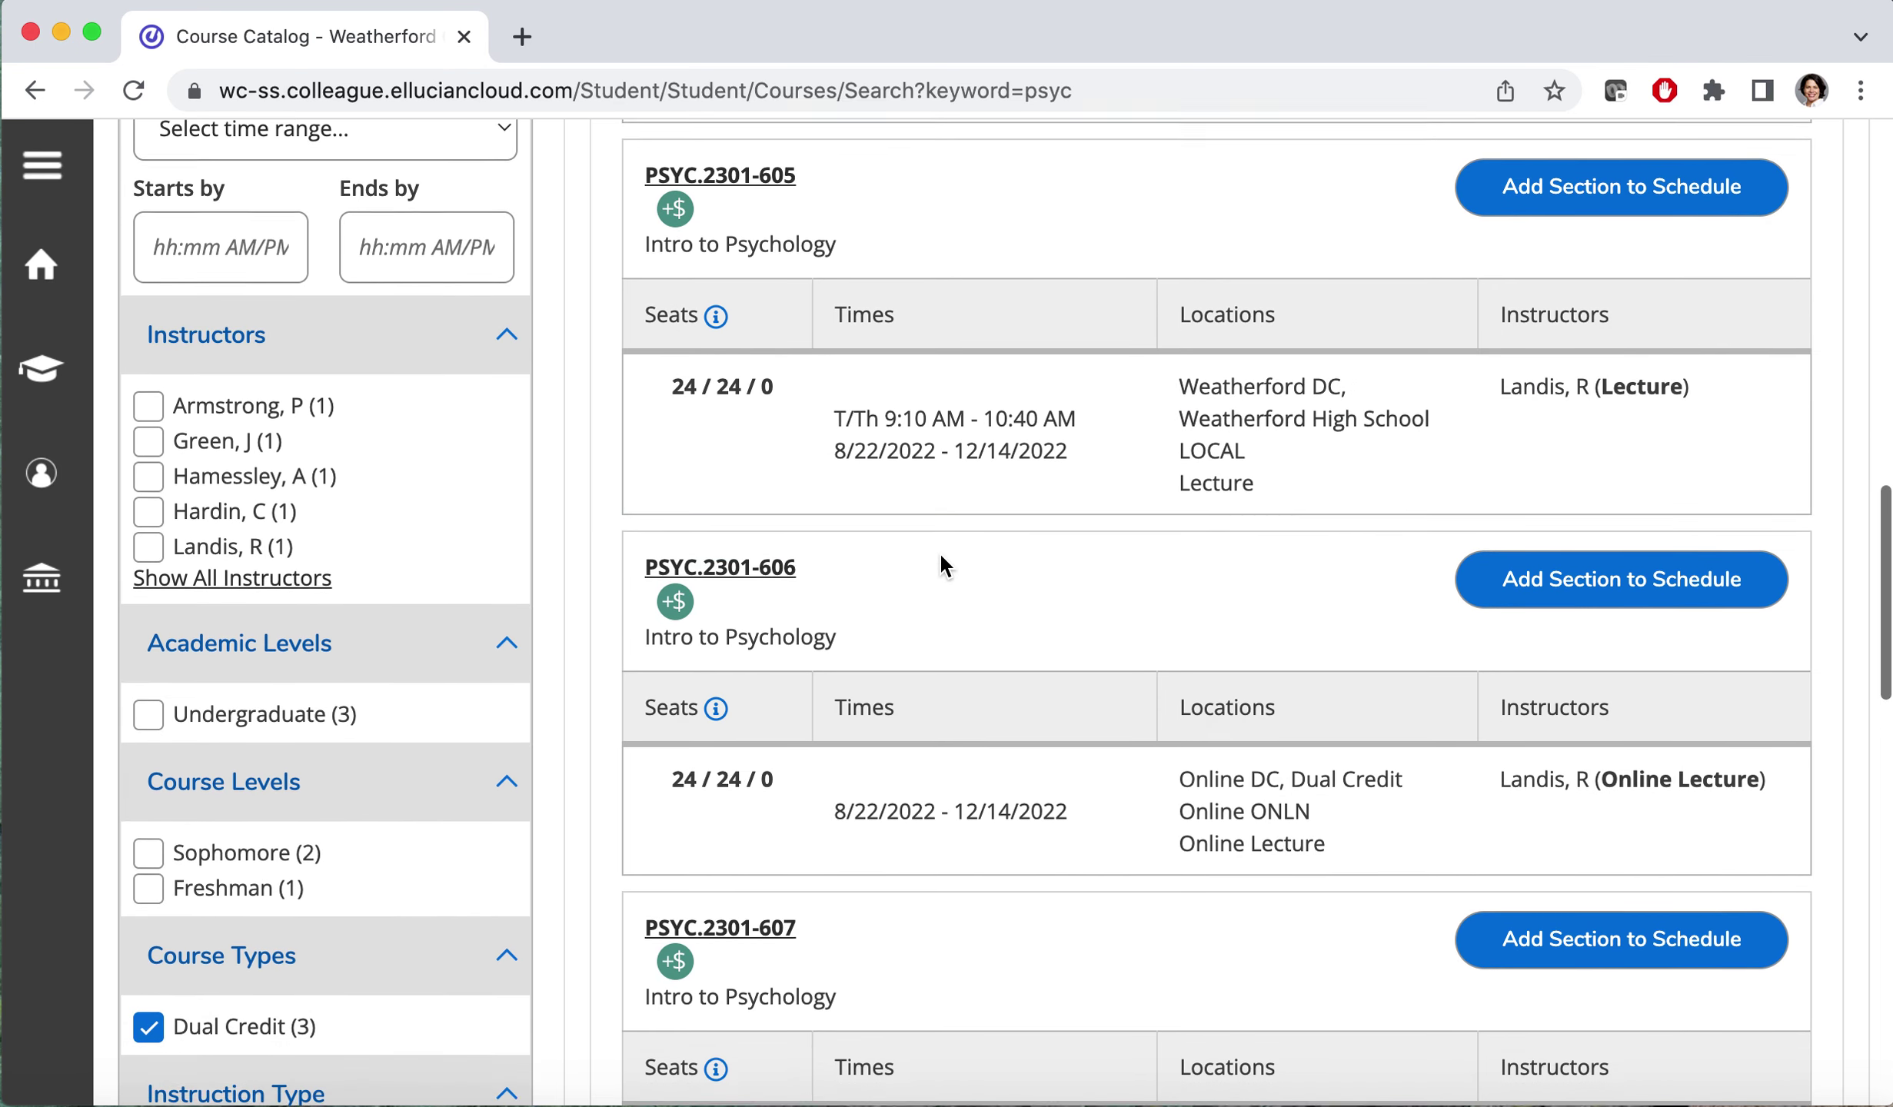
pyautogui.scroll(-3, 939, 551)
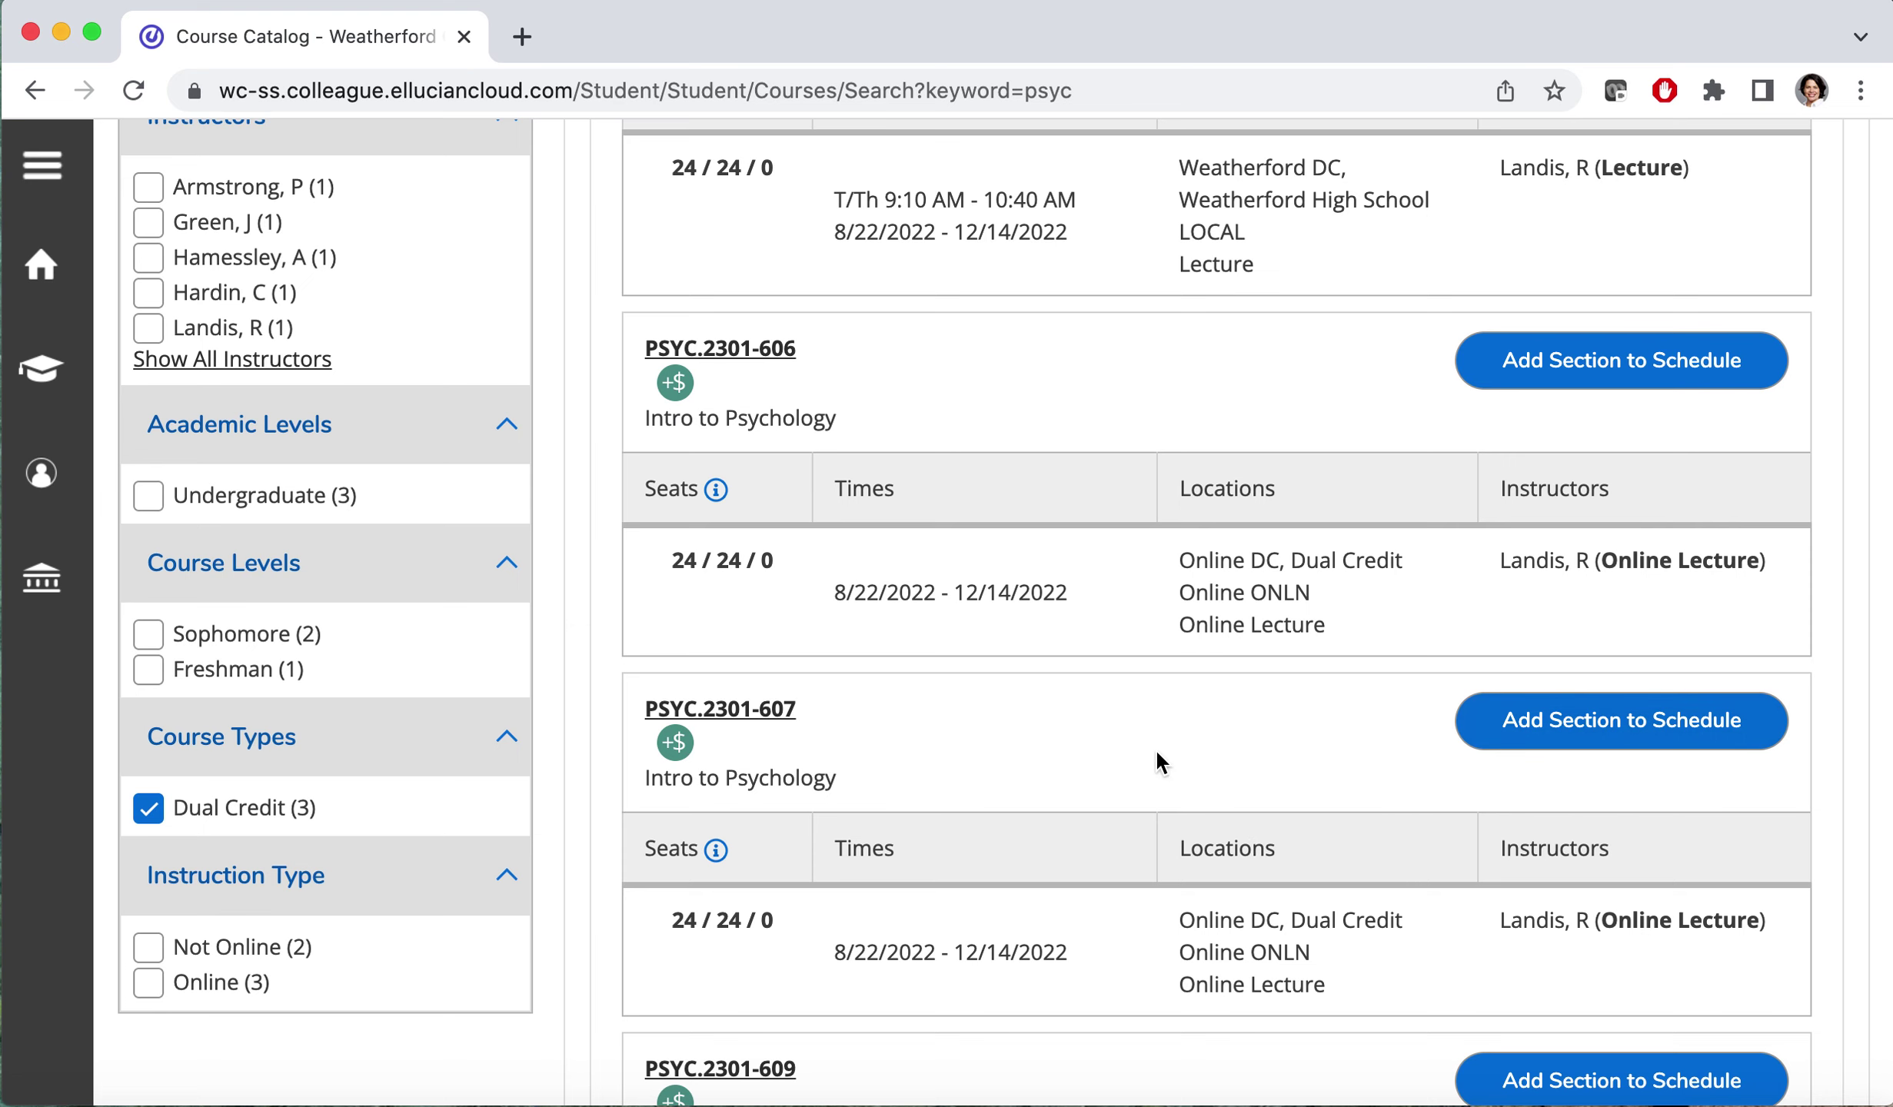
pyautogui.click(1577, 729)
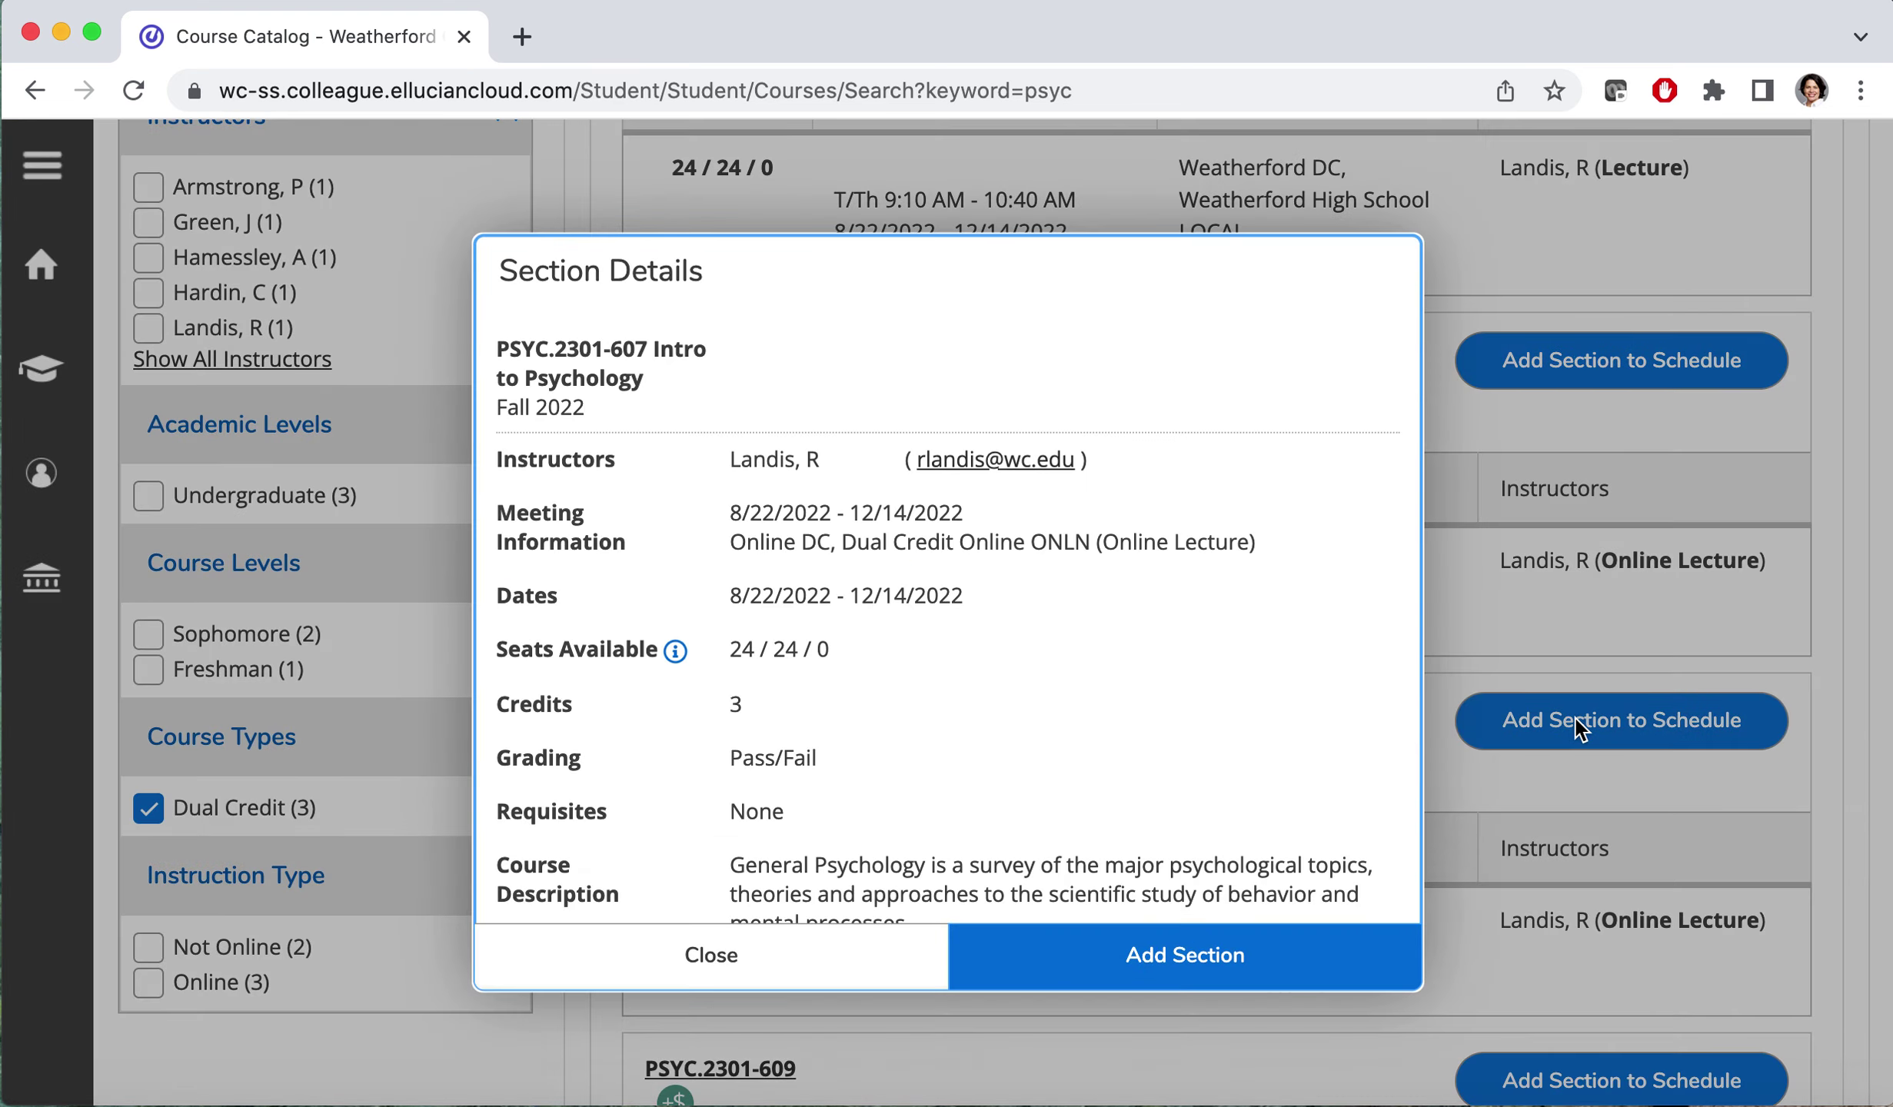
pyautogui.click(1202, 958)
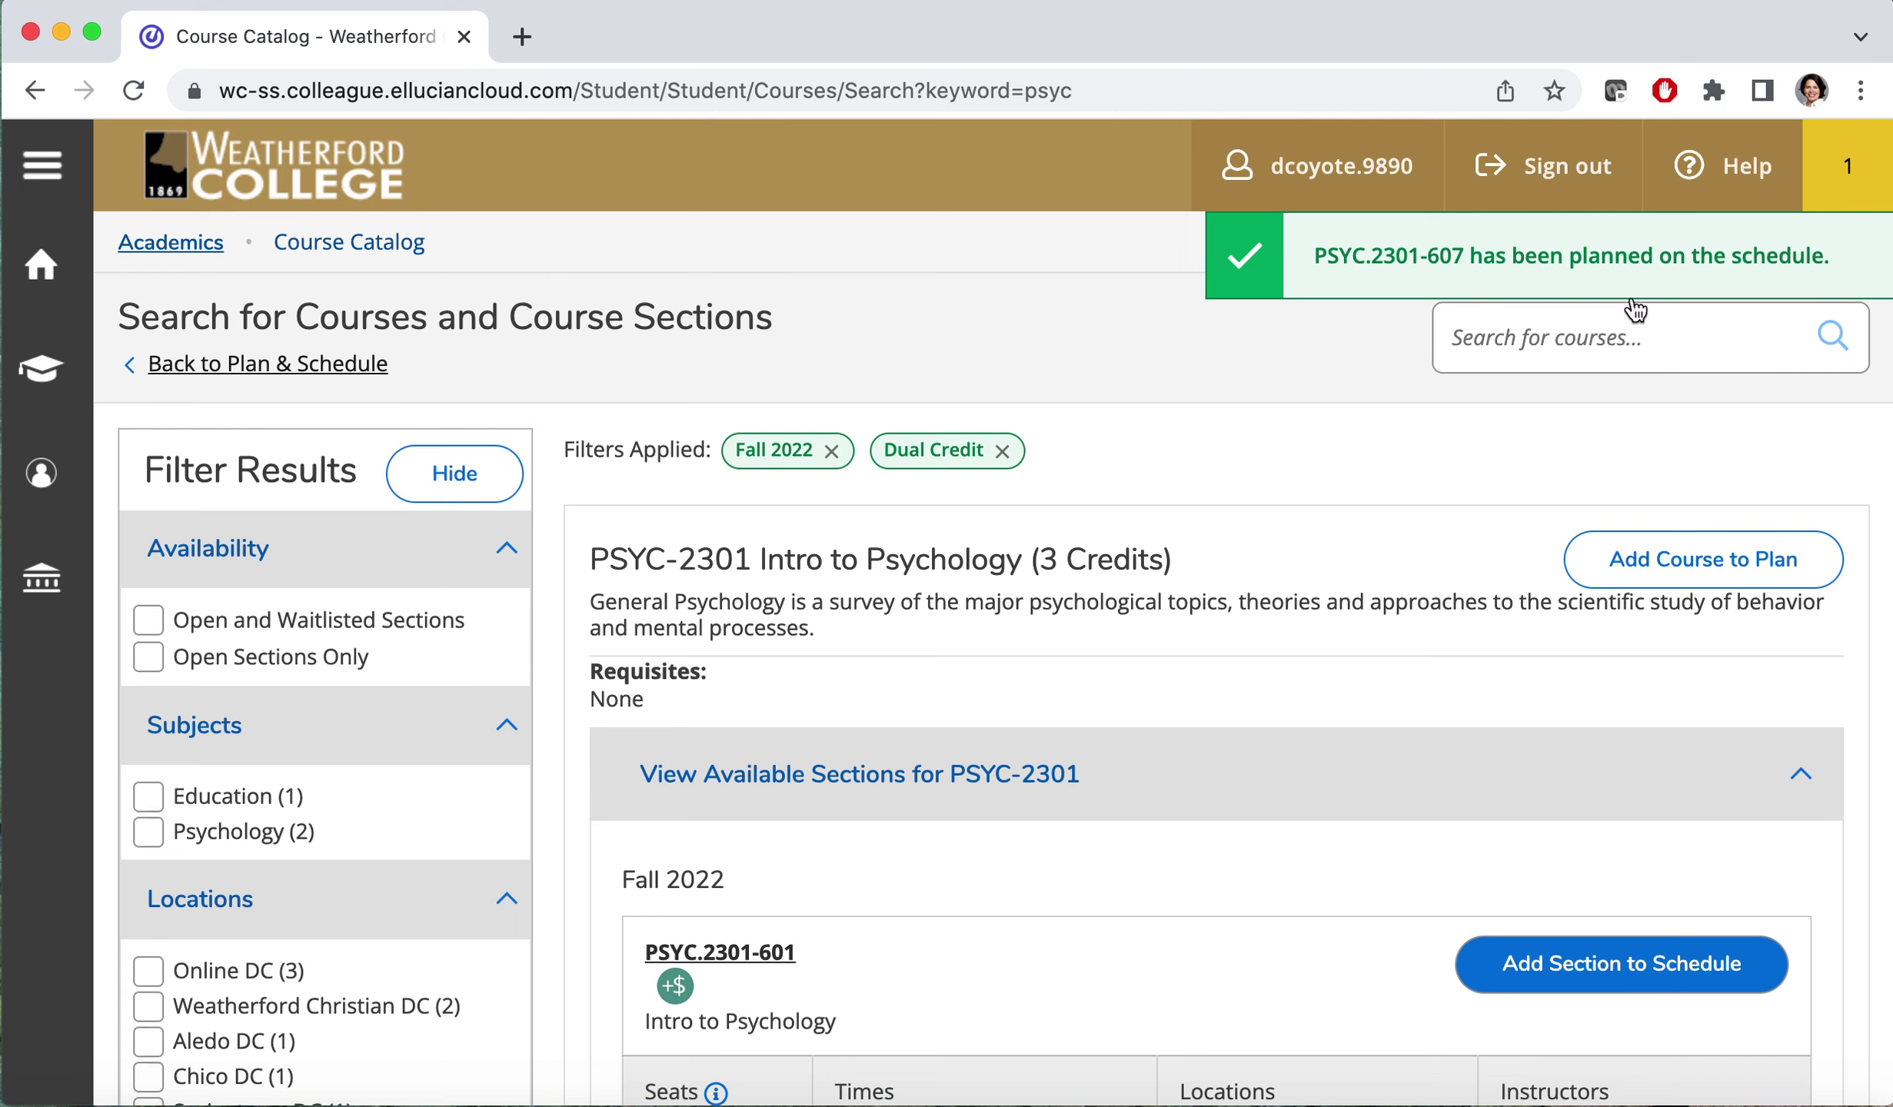
# Return to Plan & Schedule and advance the displayed term from Spring 2022 to Fall 2022
pyautogui.click(311, 369)
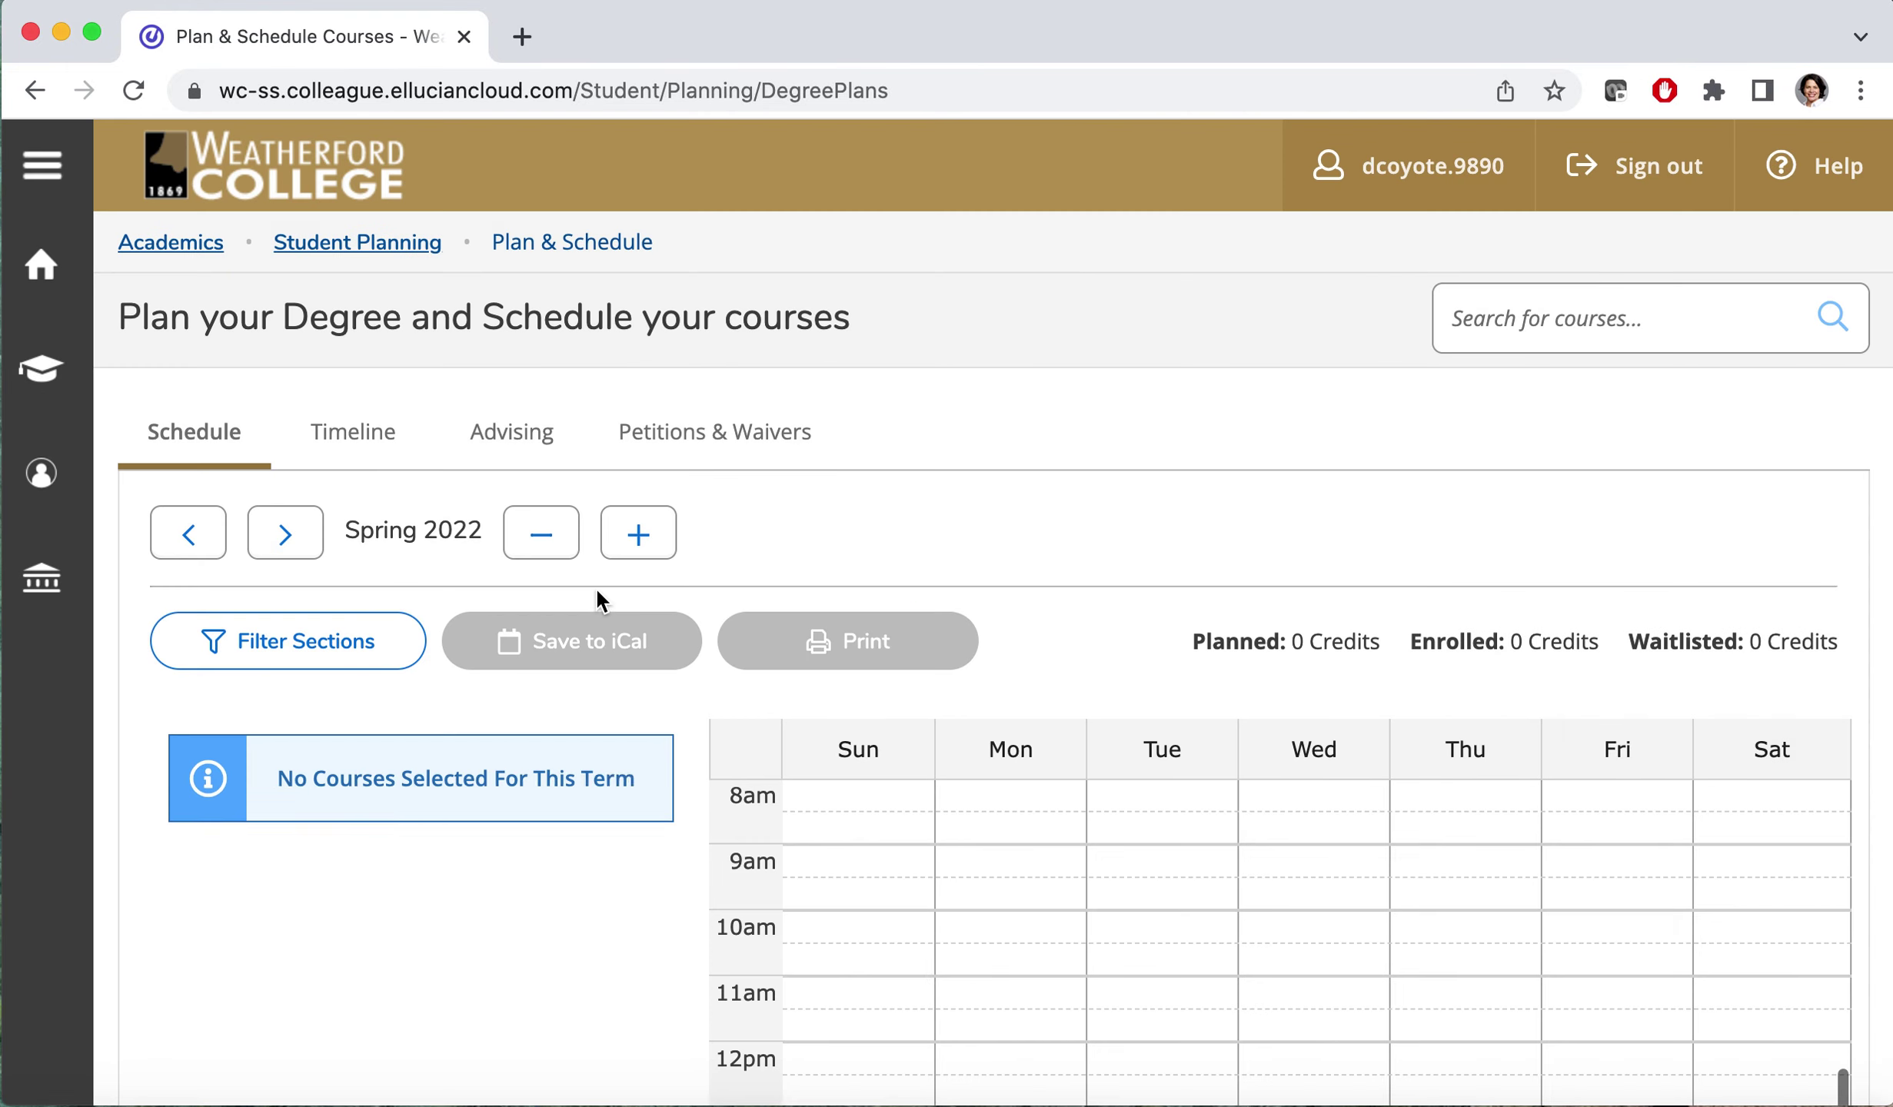
pyautogui.click(296, 545)
pyautogui.click(291, 538)
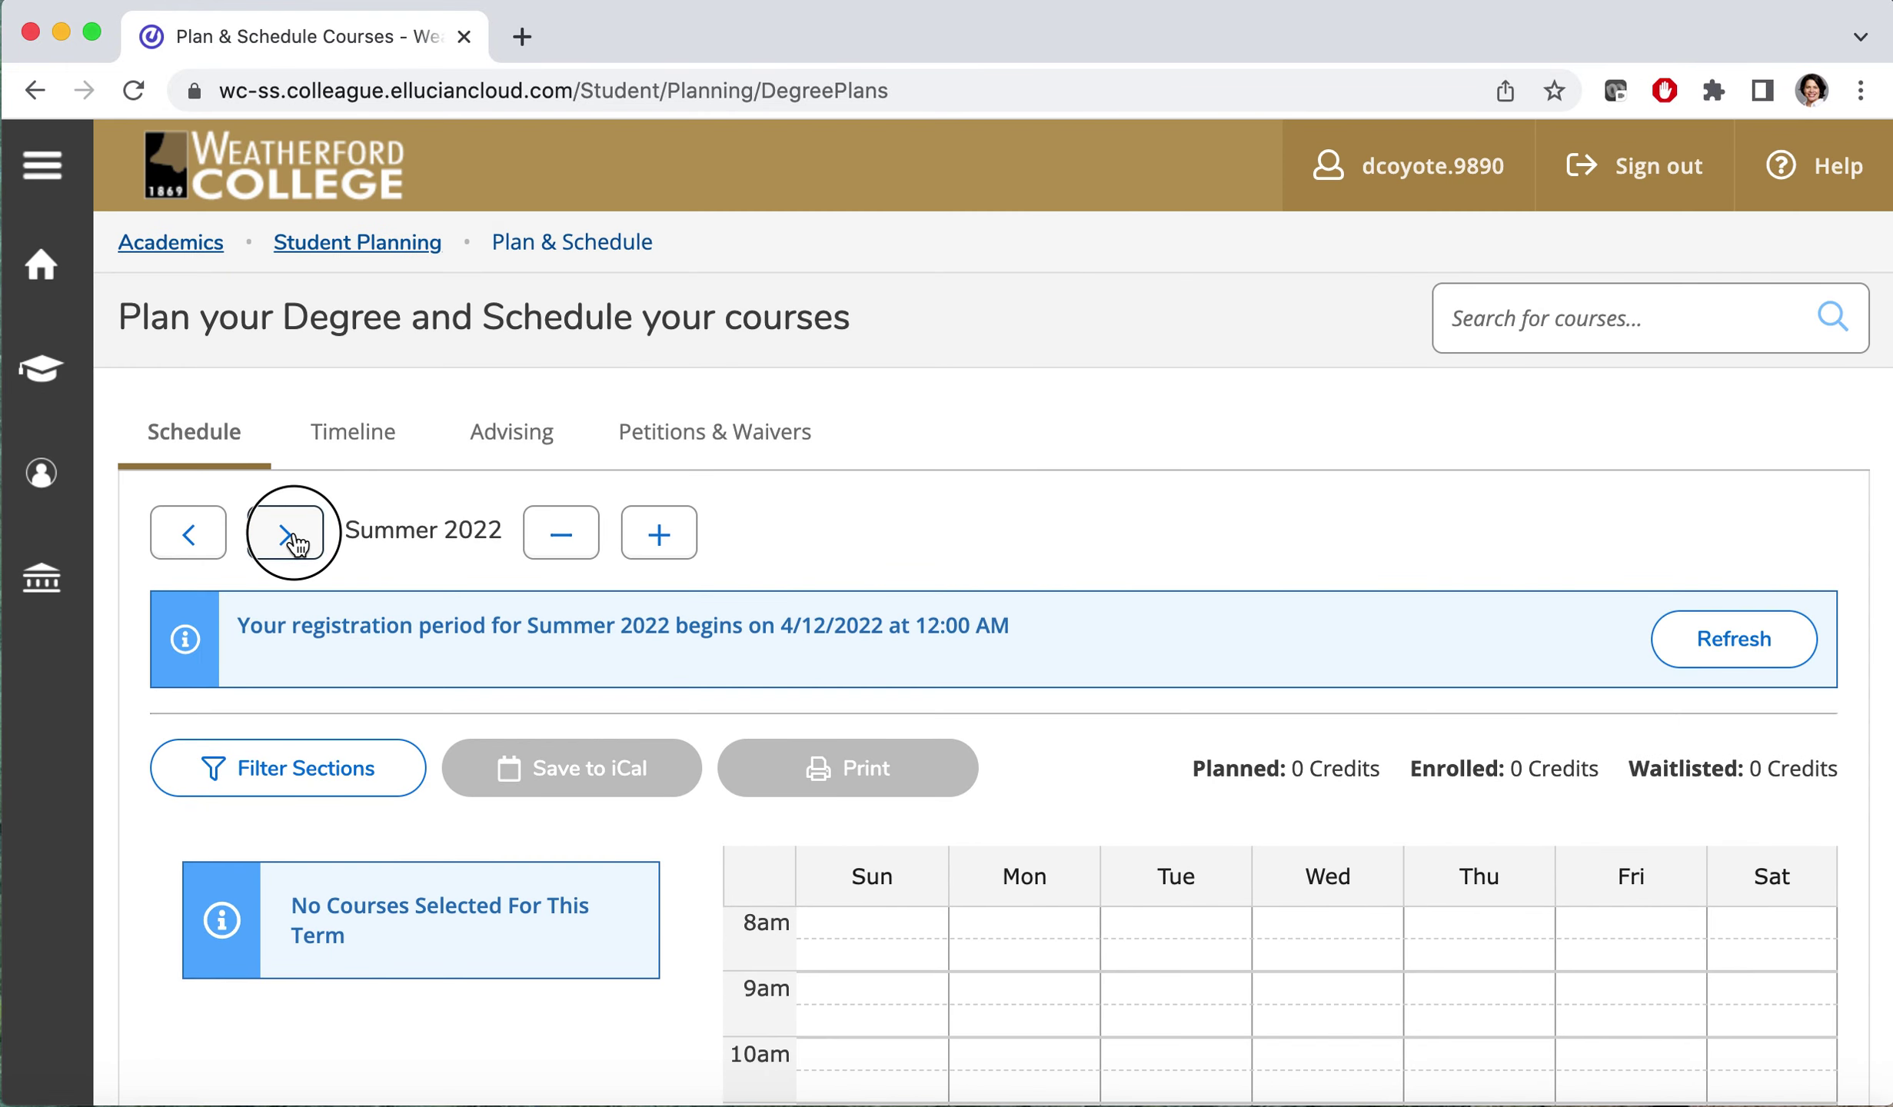
# Review the planned PSYC.2301-607 section and the registration period notice on the Fall 2022 schedule
pyautogui.scroll(-5, 455, 454)
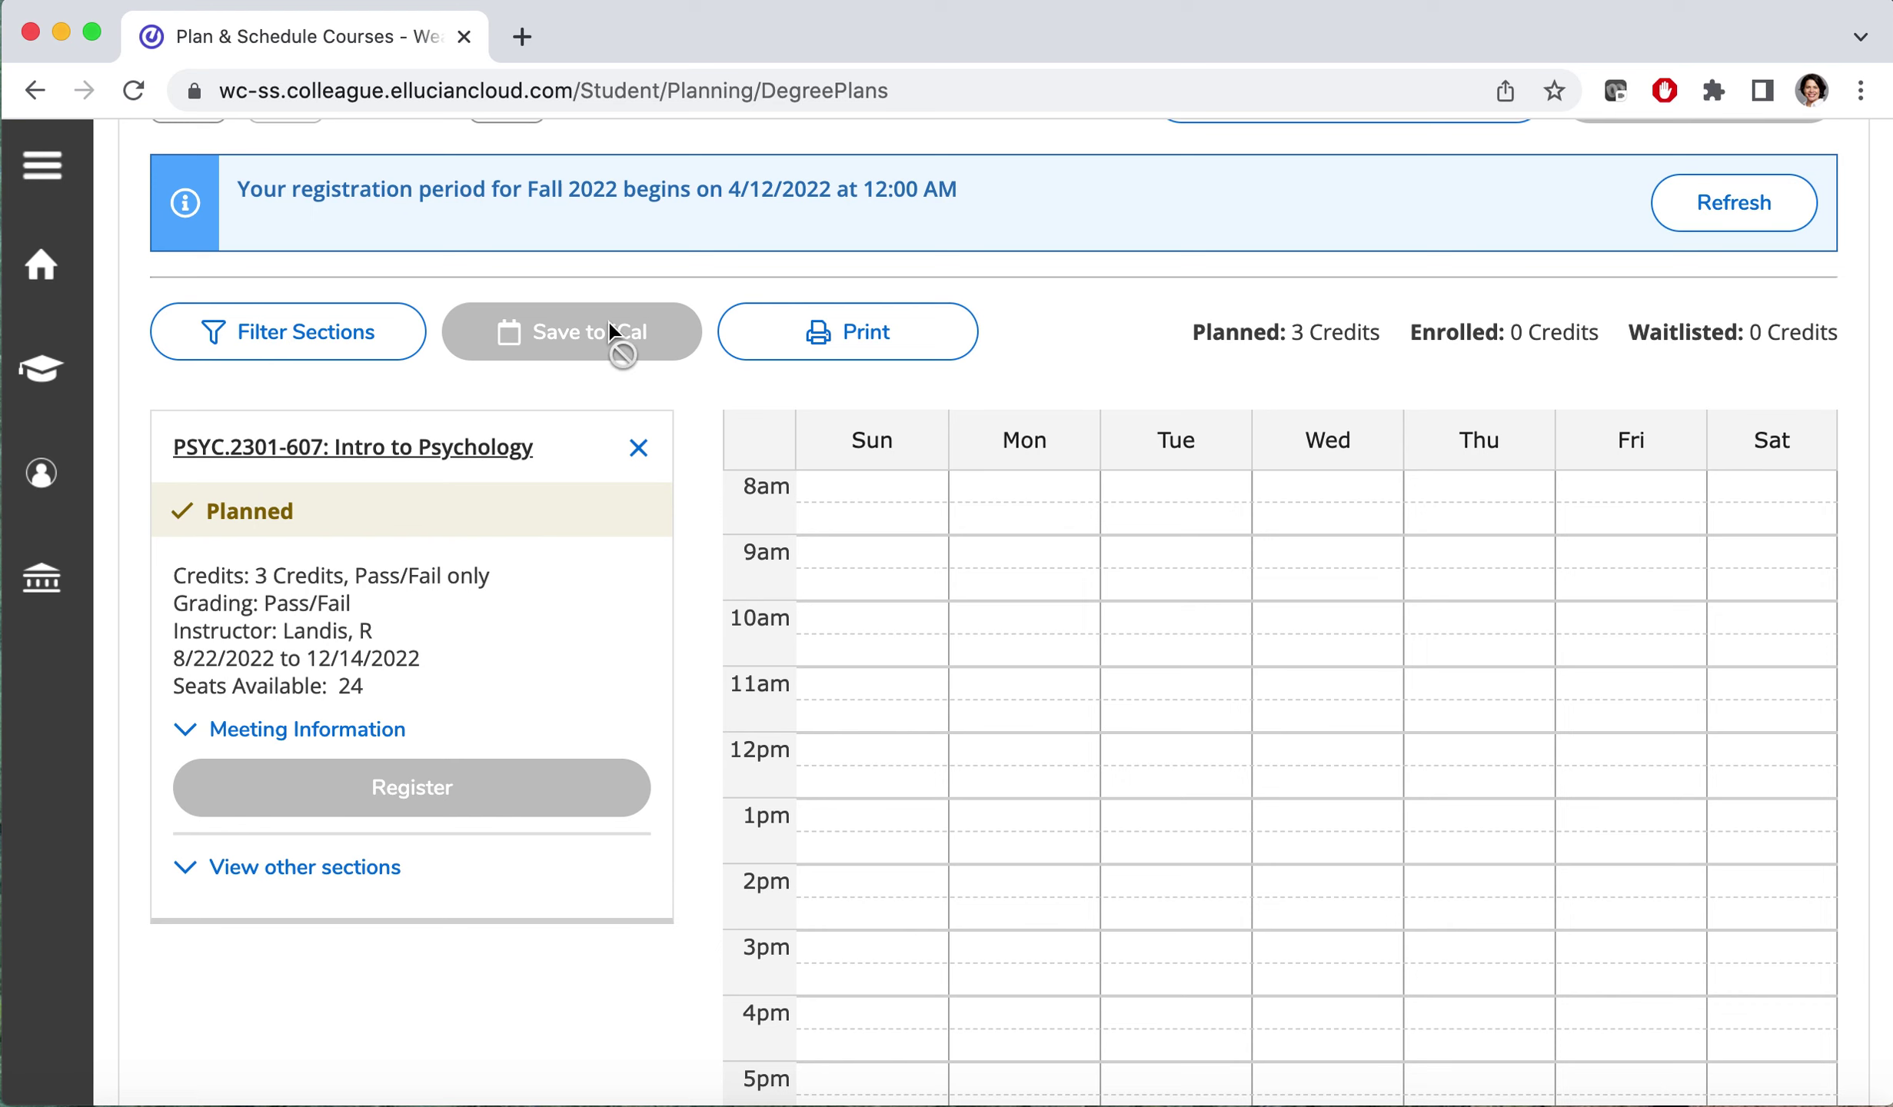
pyautogui.scroll(1, 462, 654)
pyautogui.scroll(1, 434, 769)
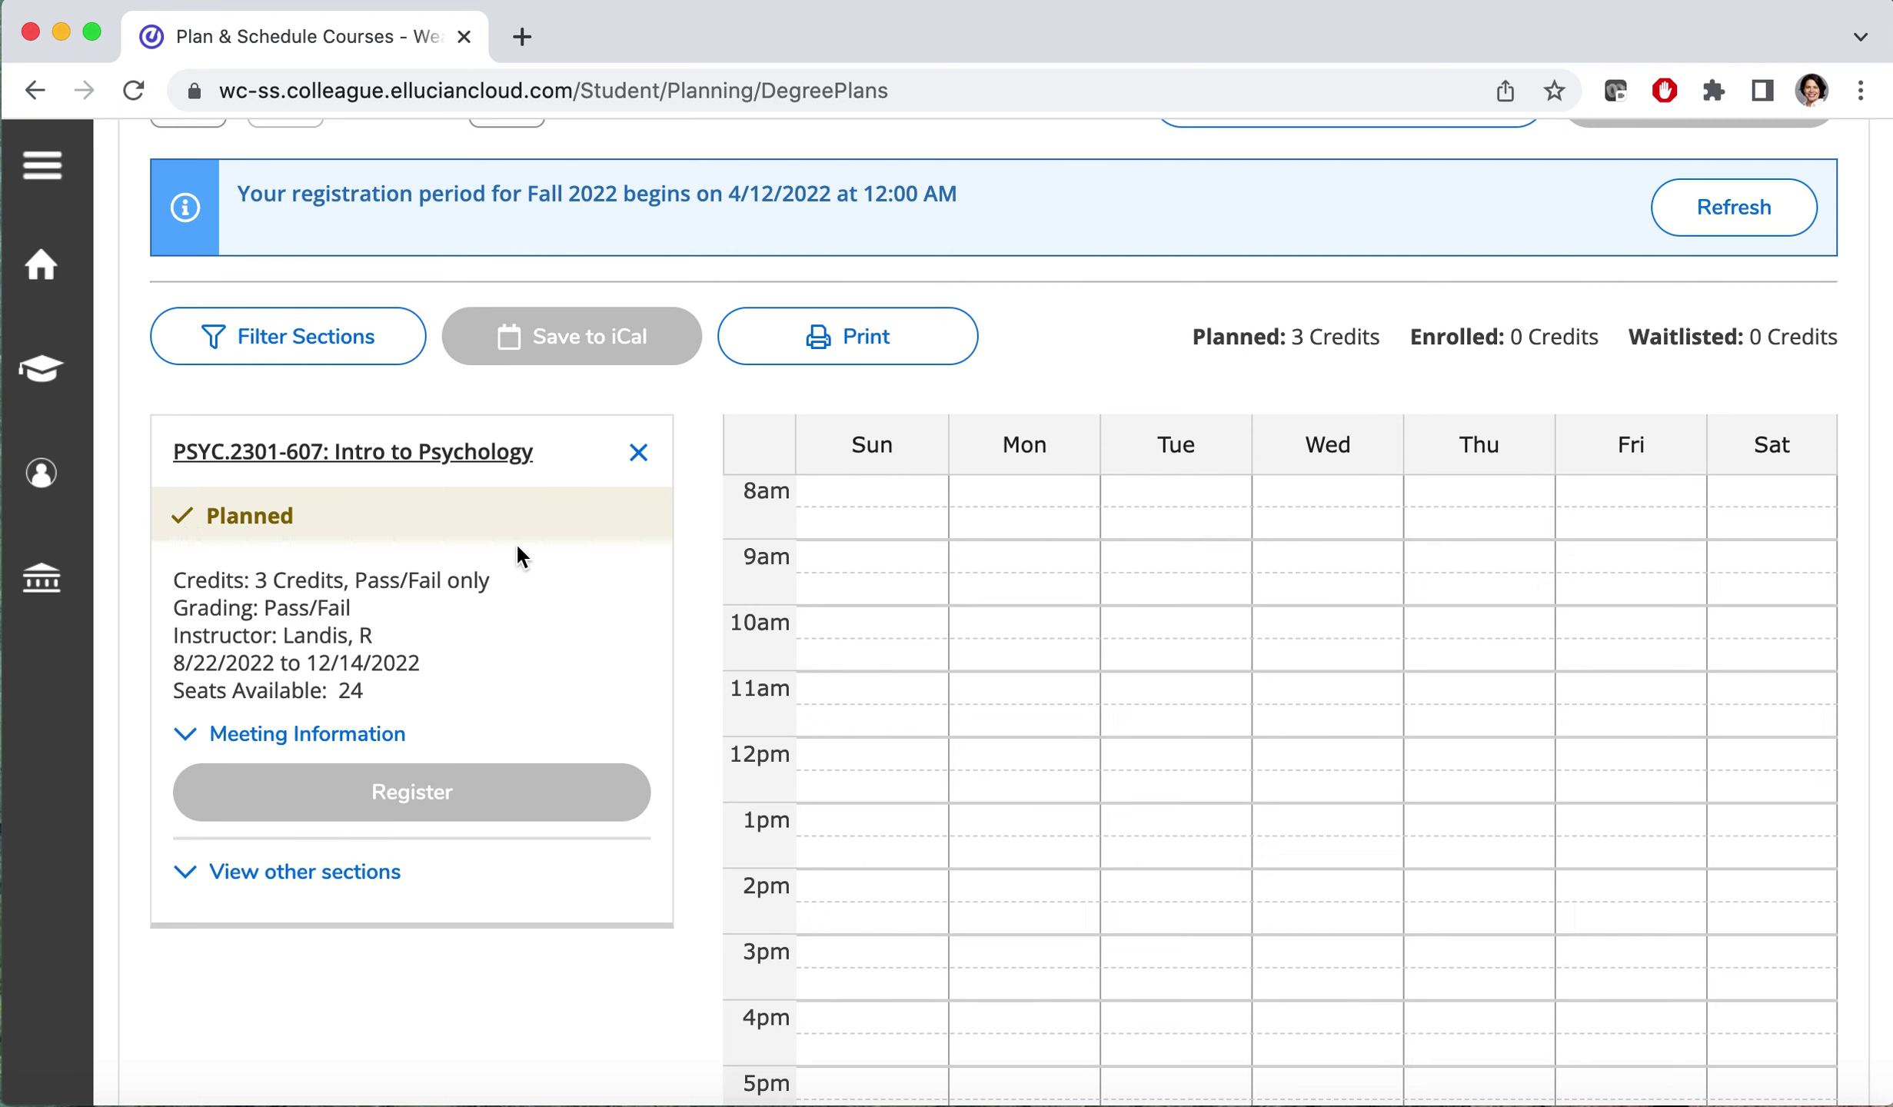
pyautogui.scroll(1, 639, 660)
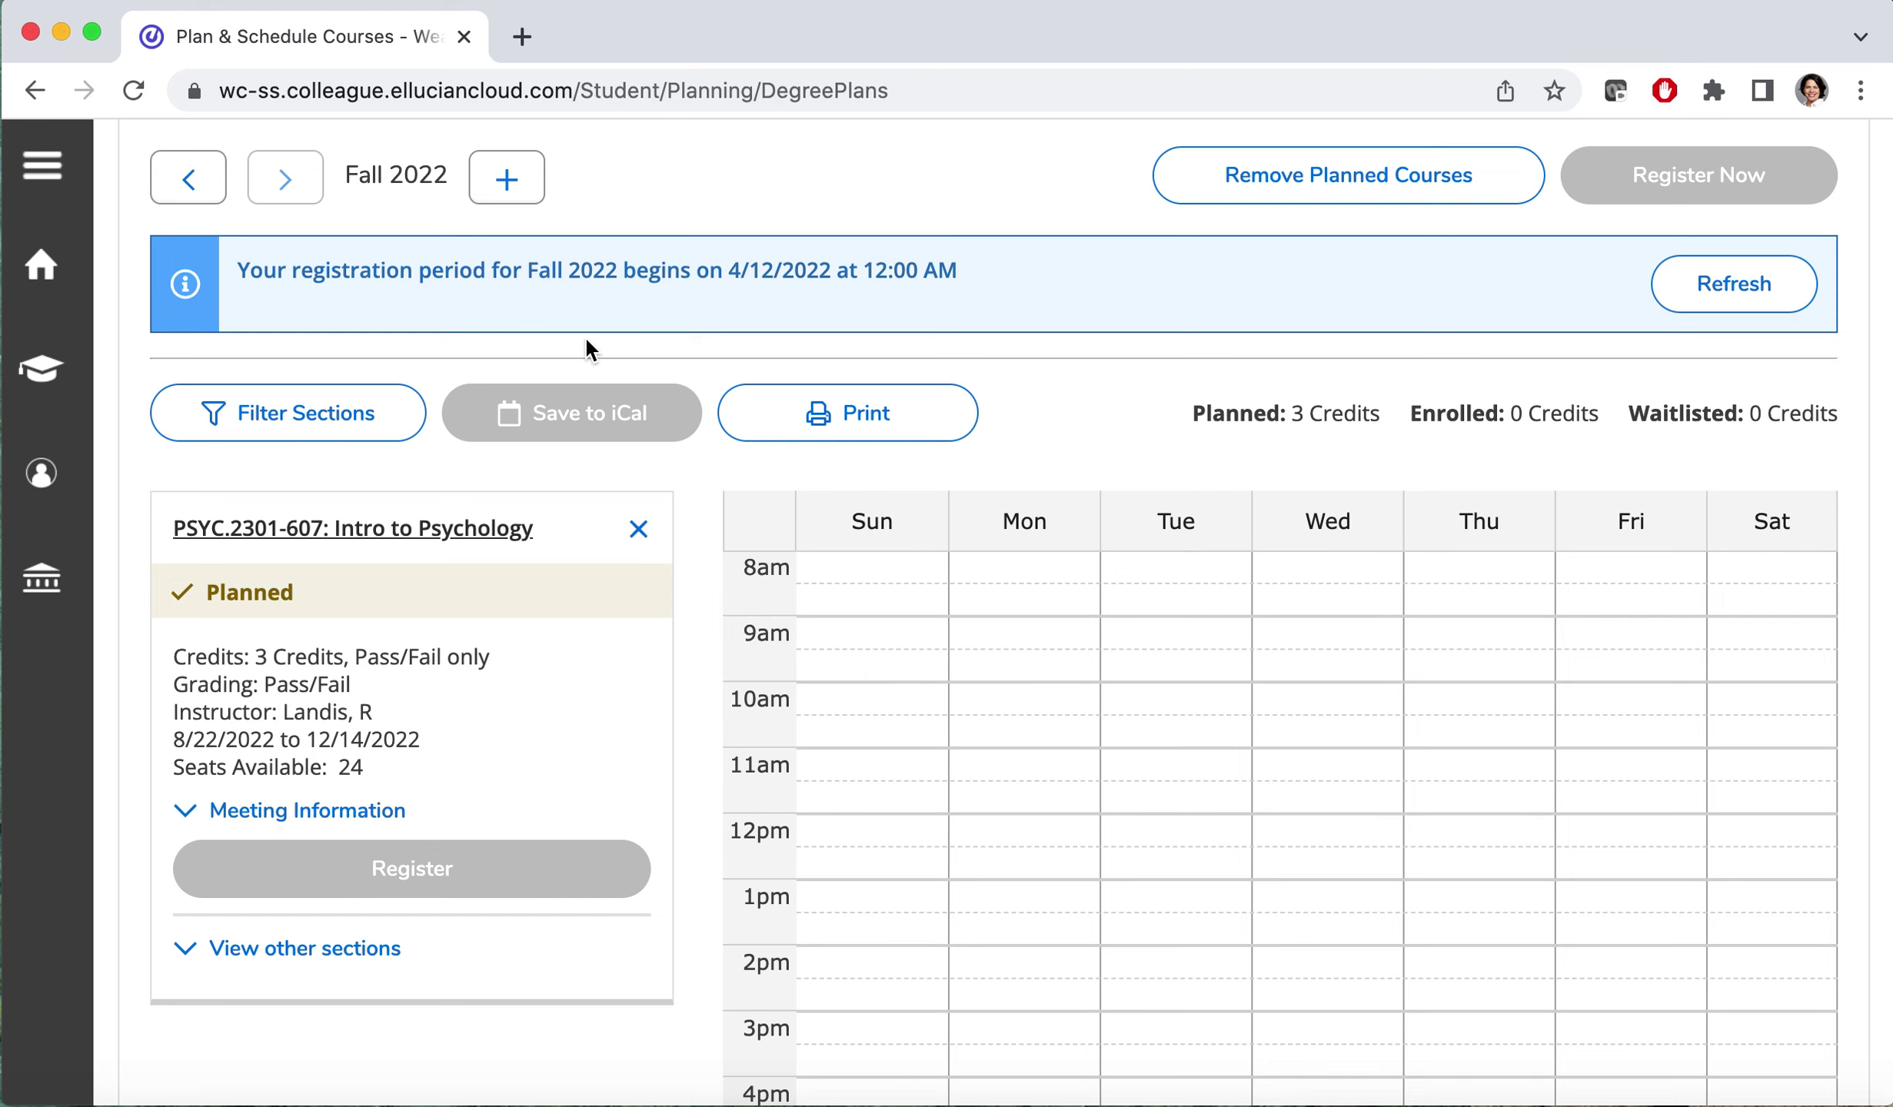
pyautogui.scroll(3, 231, 399)
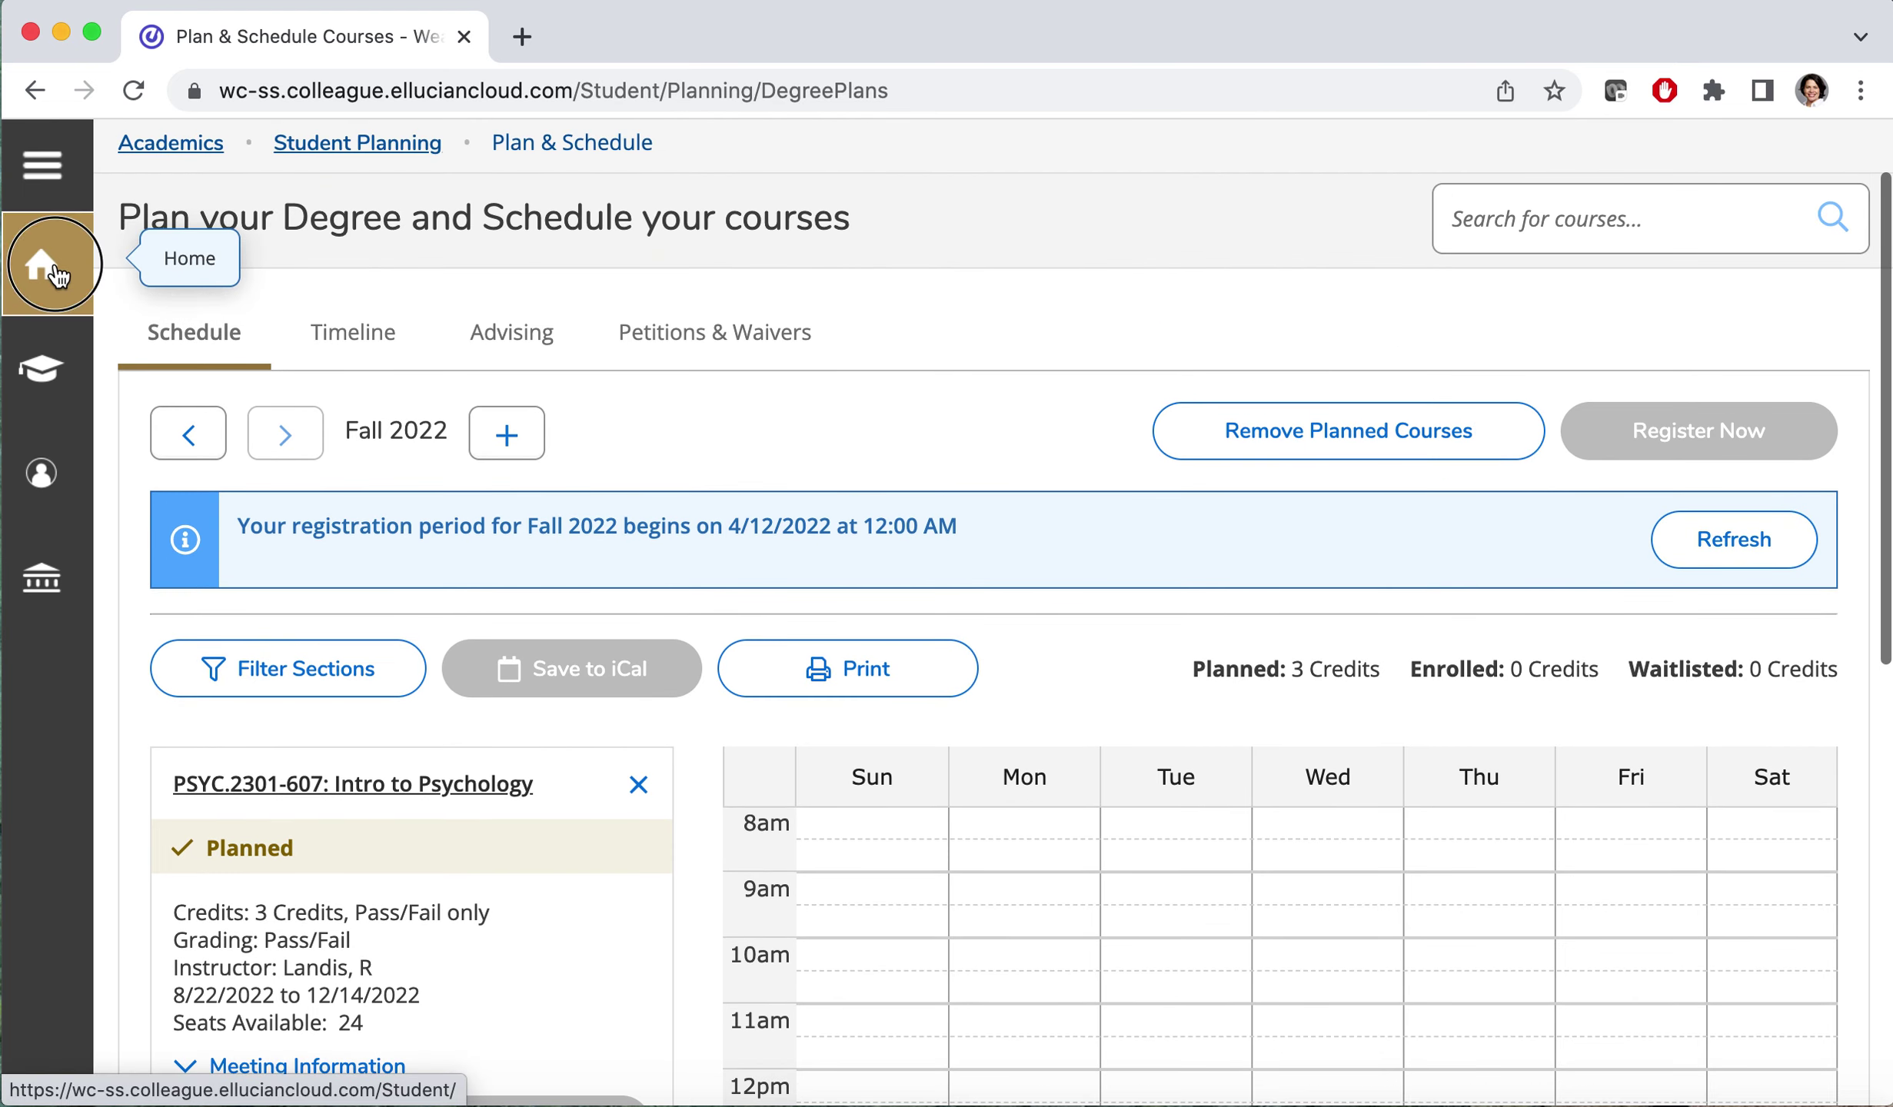
# Open Student Finance from the home page and look over the account overview and its balances by term
pyautogui.click(42, 263)
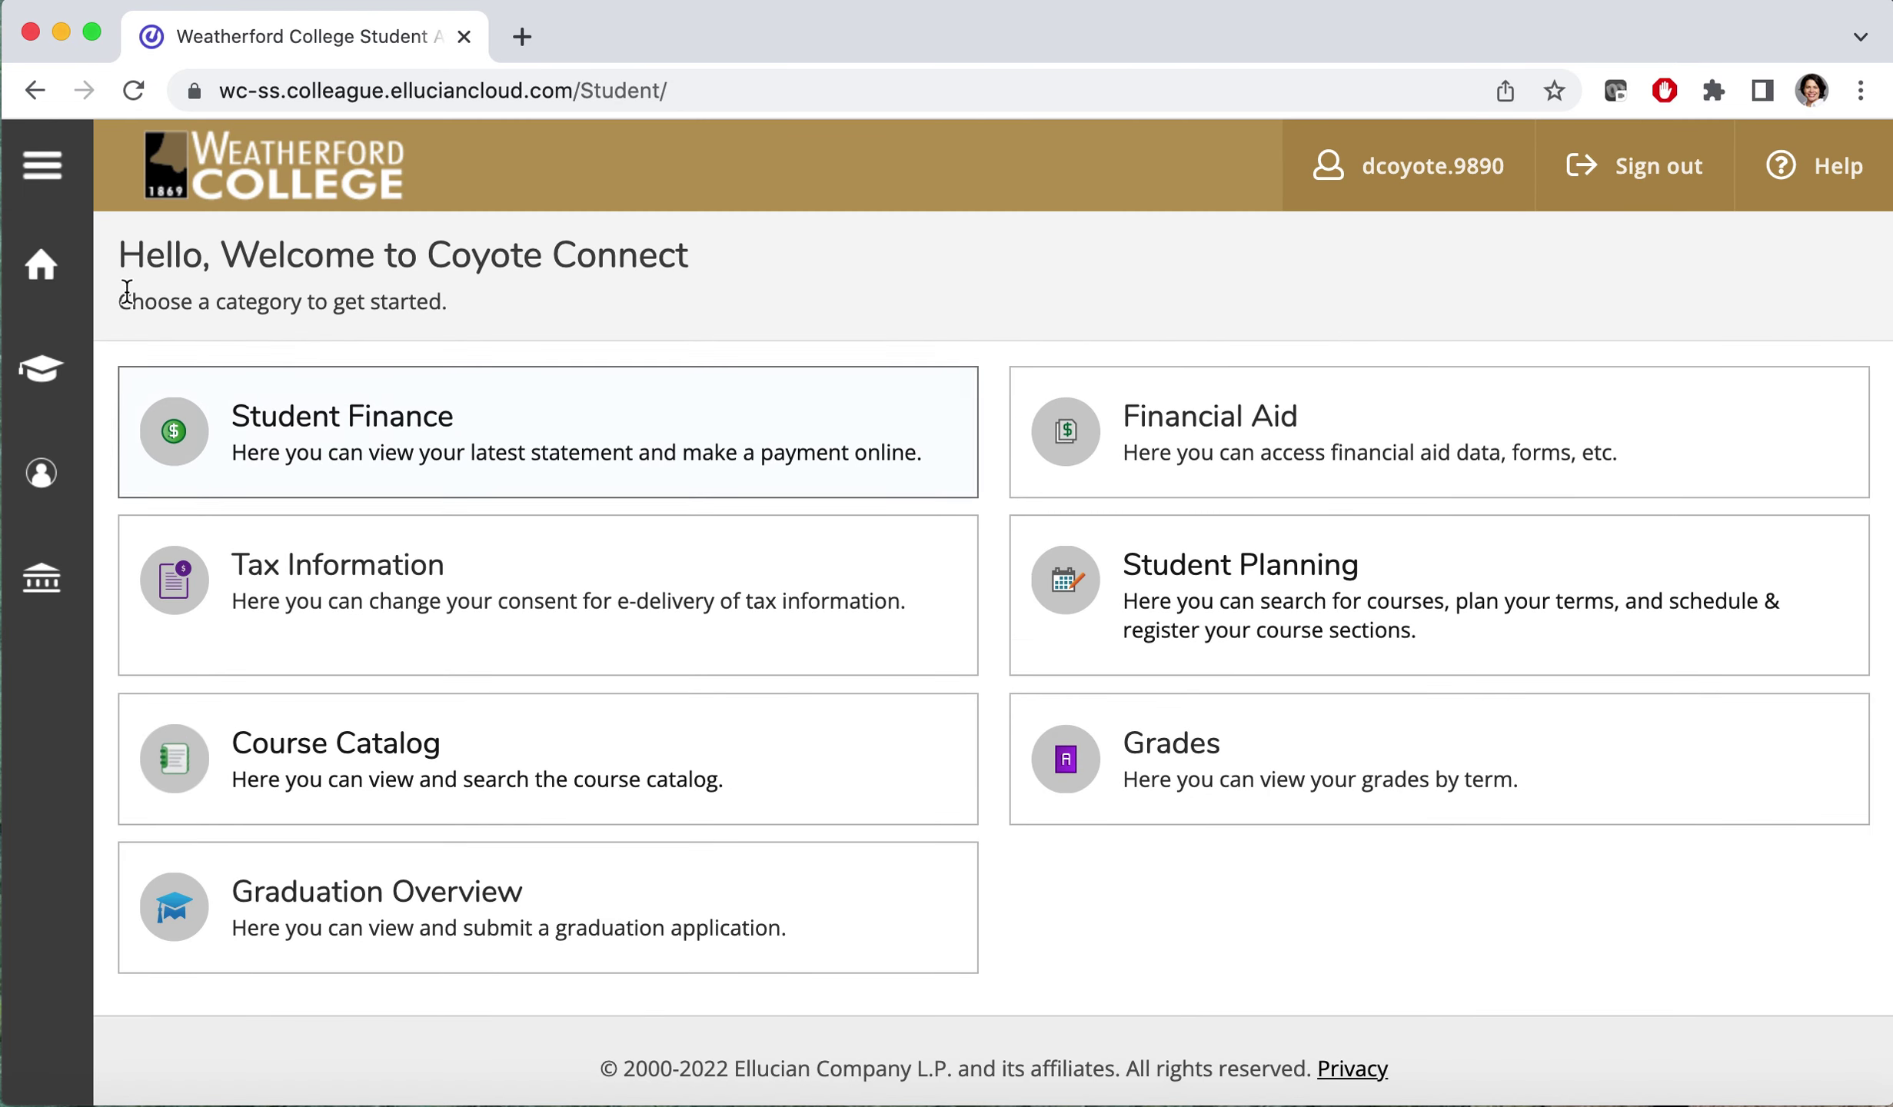
pyautogui.click(311, 421)
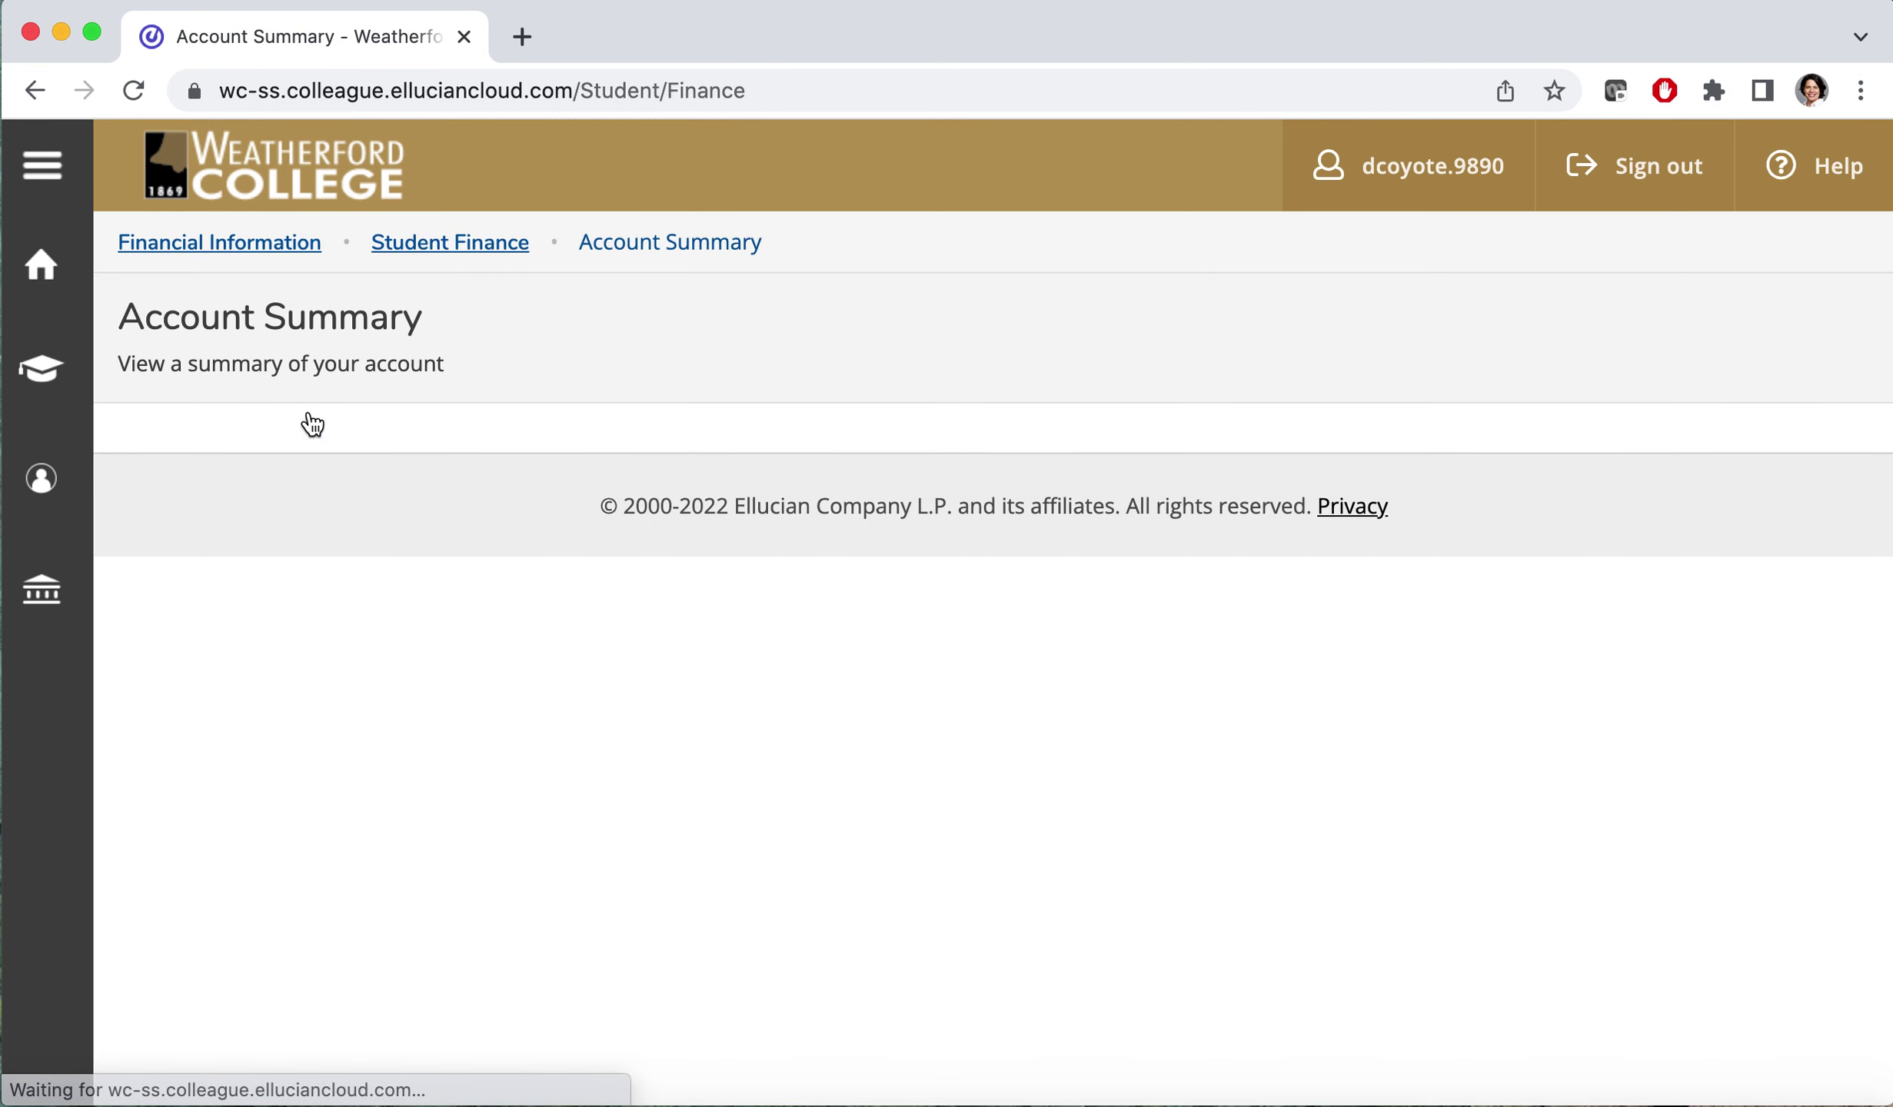
pyautogui.scroll(-4, 914, 617)
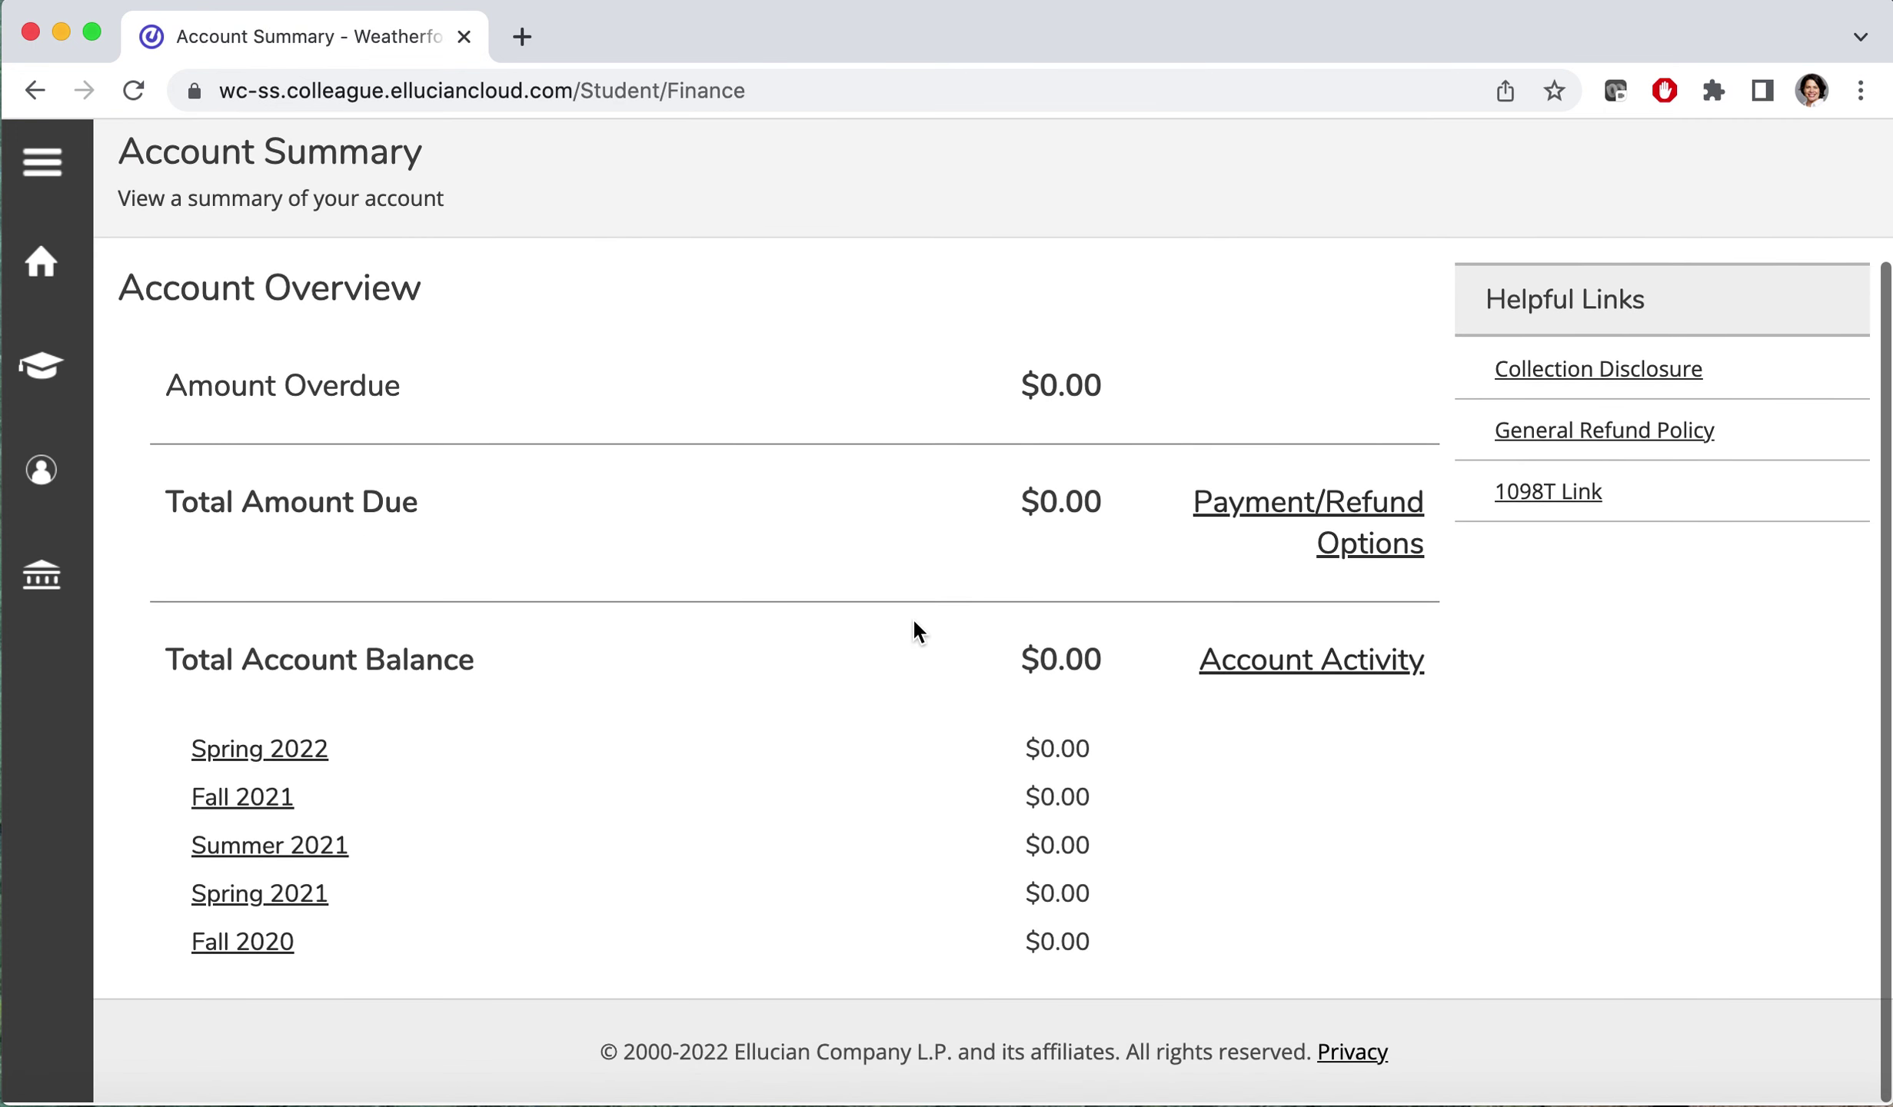
pyautogui.scroll(4, 596, 596)
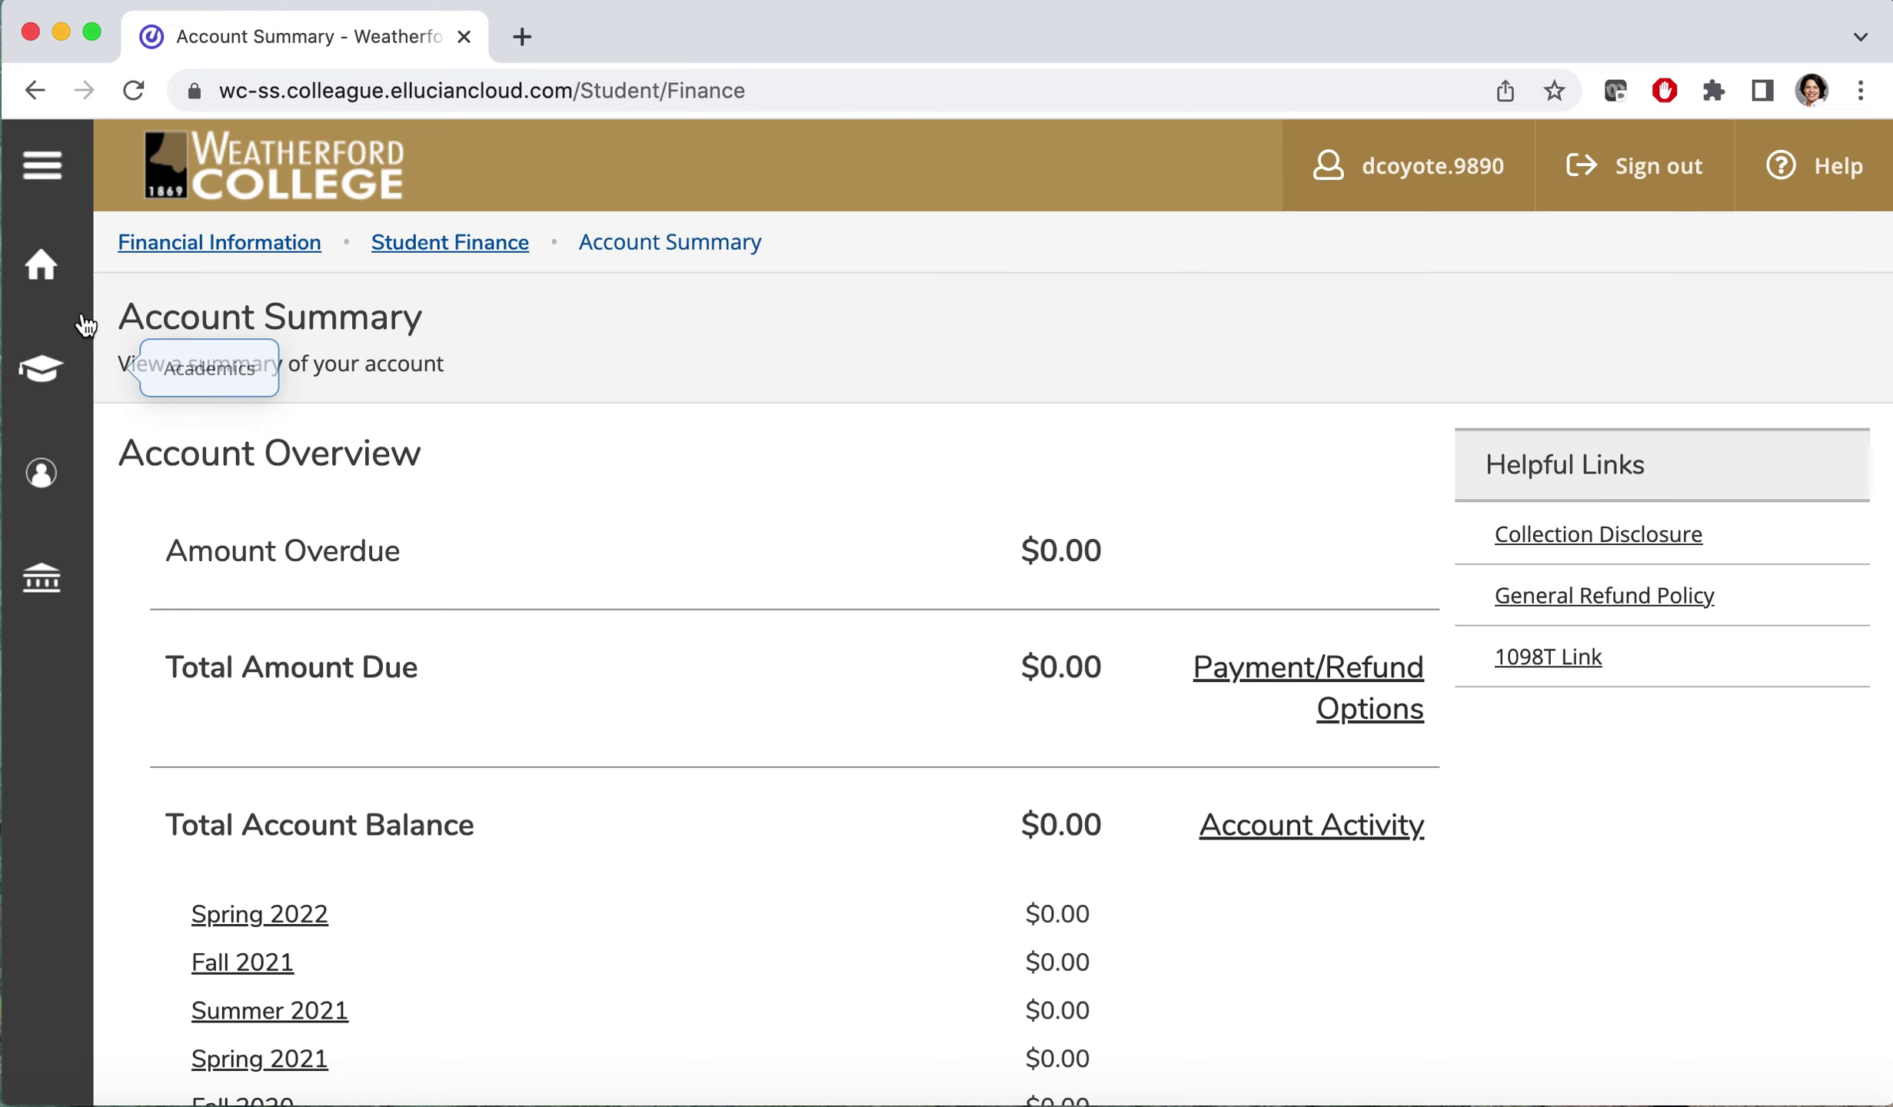
# Return through the home page and Student Planning to Plan & Schedule, and advance the displayed term to Fall 2022
pyautogui.click(42, 268)
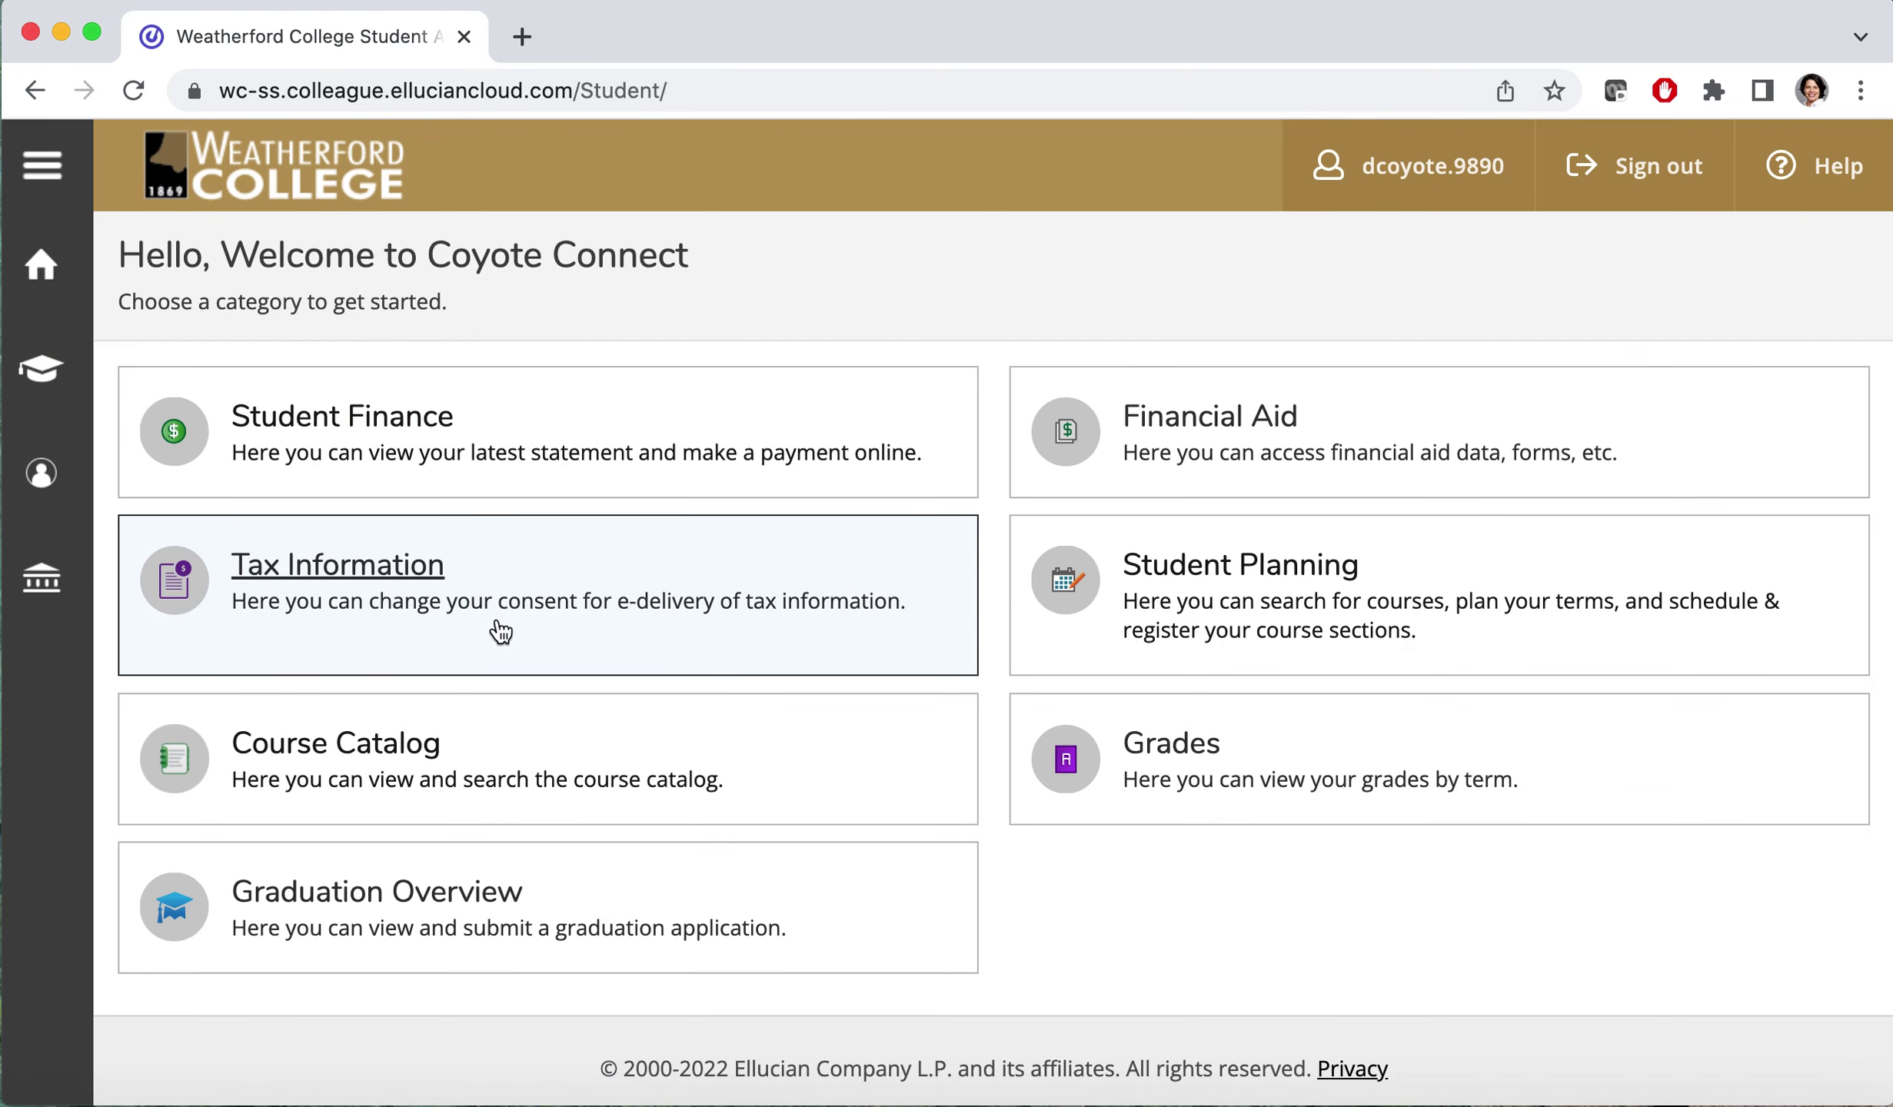
pyautogui.click(1207, 573)
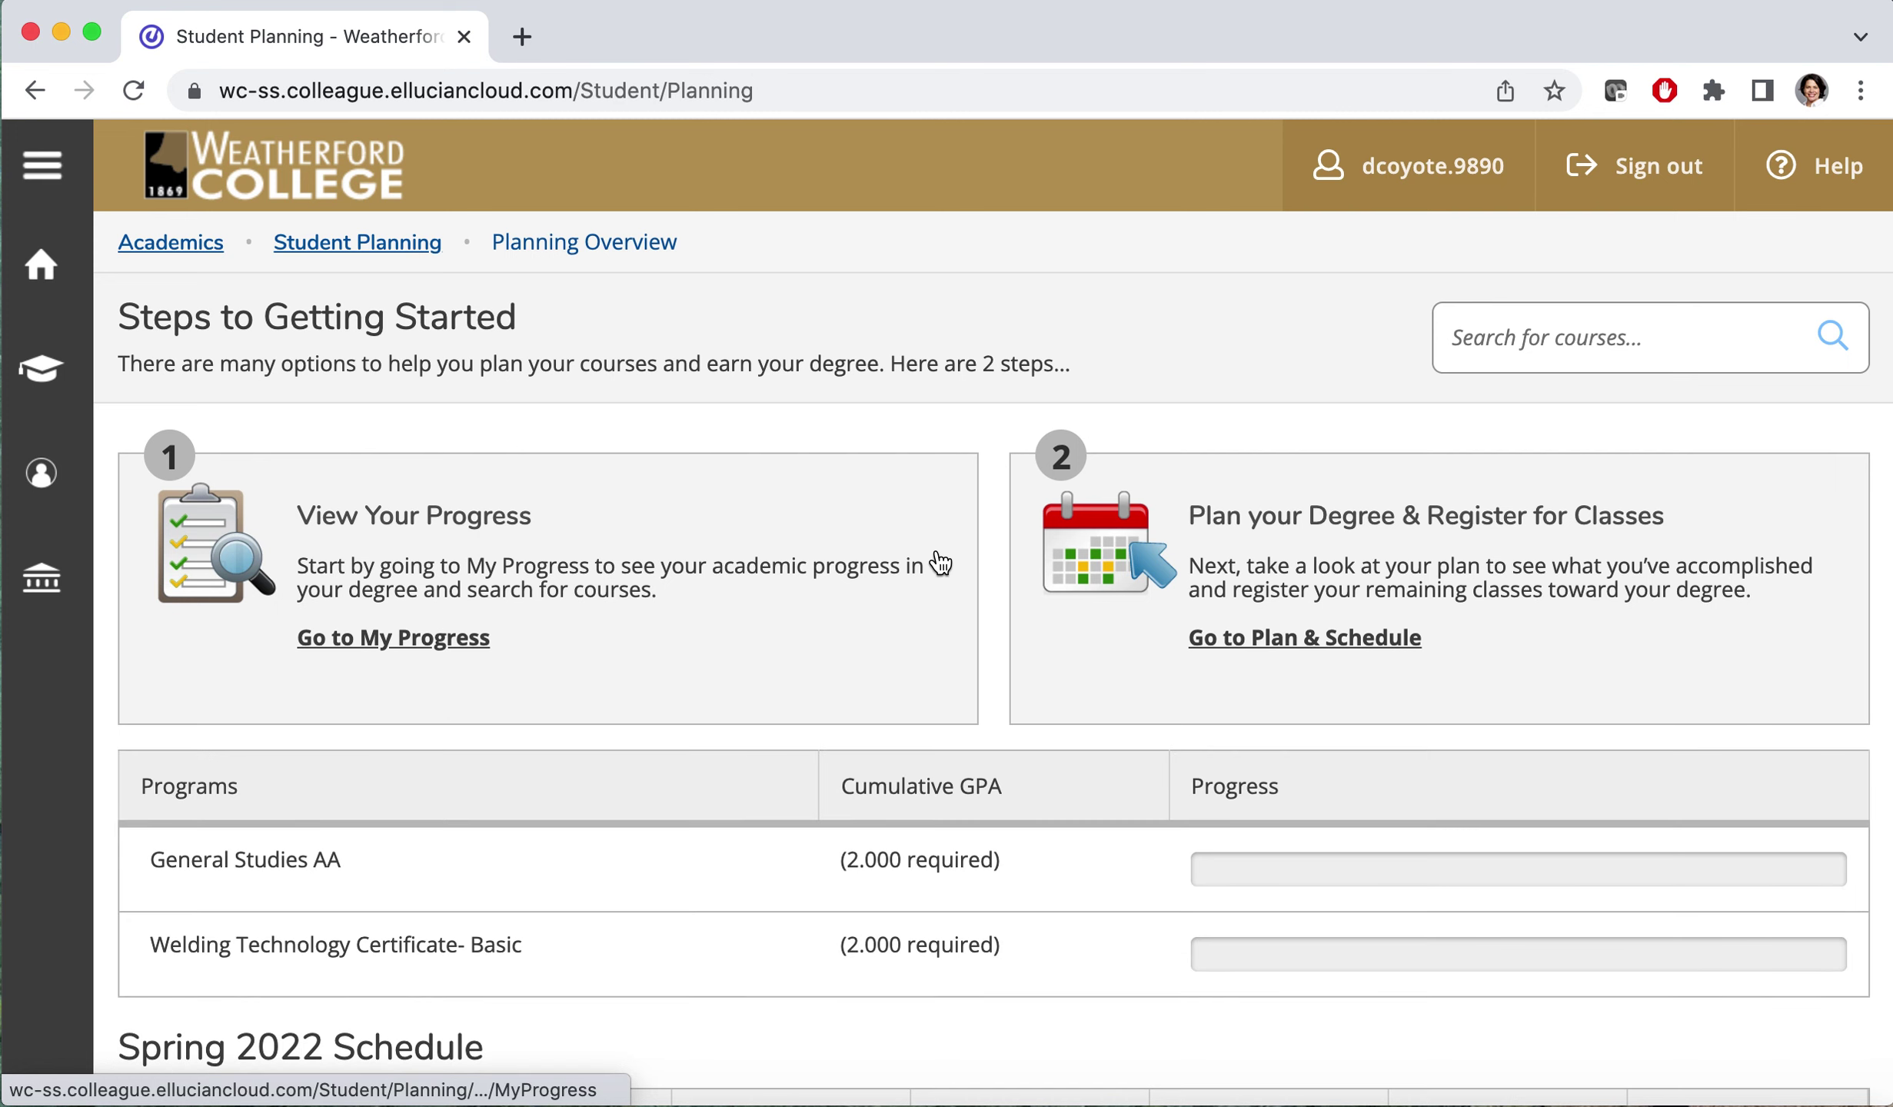
pyautogui.click(1277, 637)
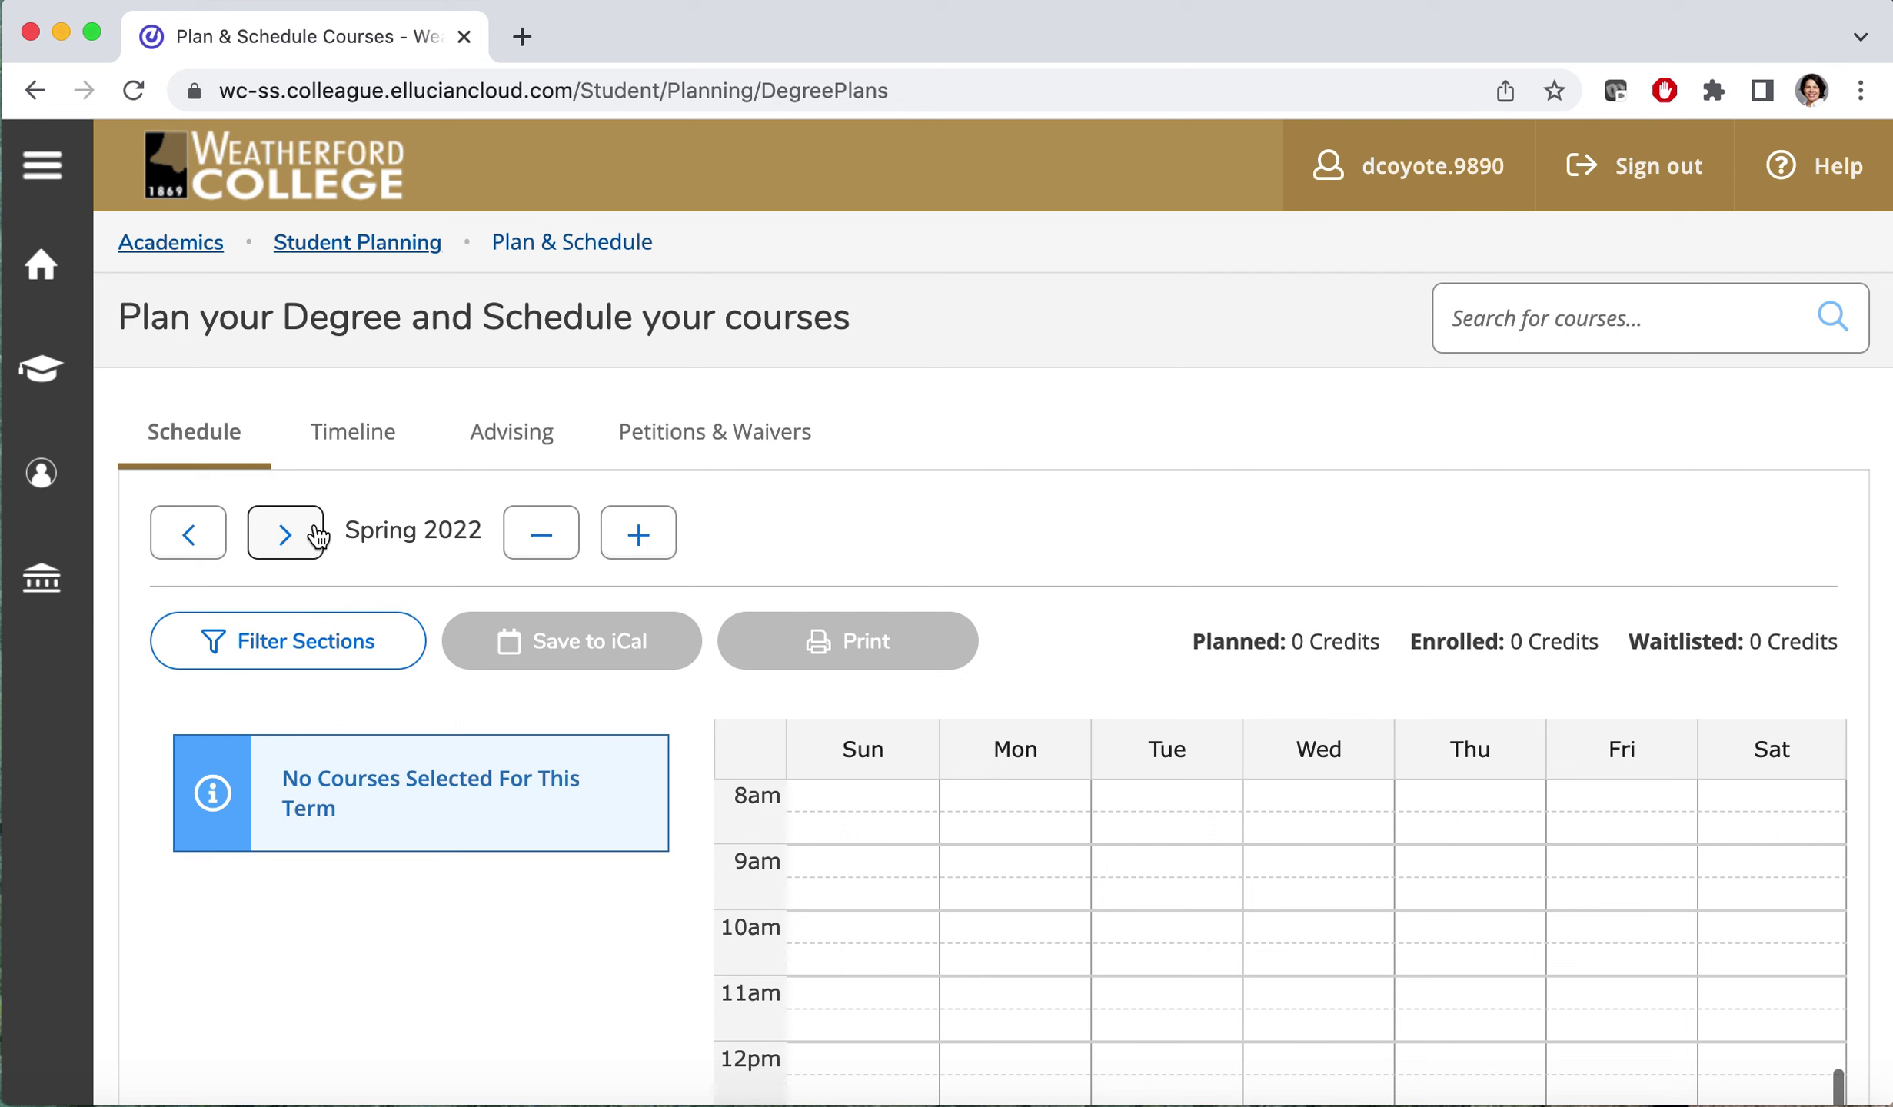
pyautogui.click(288, 543)
pyautogui.click(287, 540)
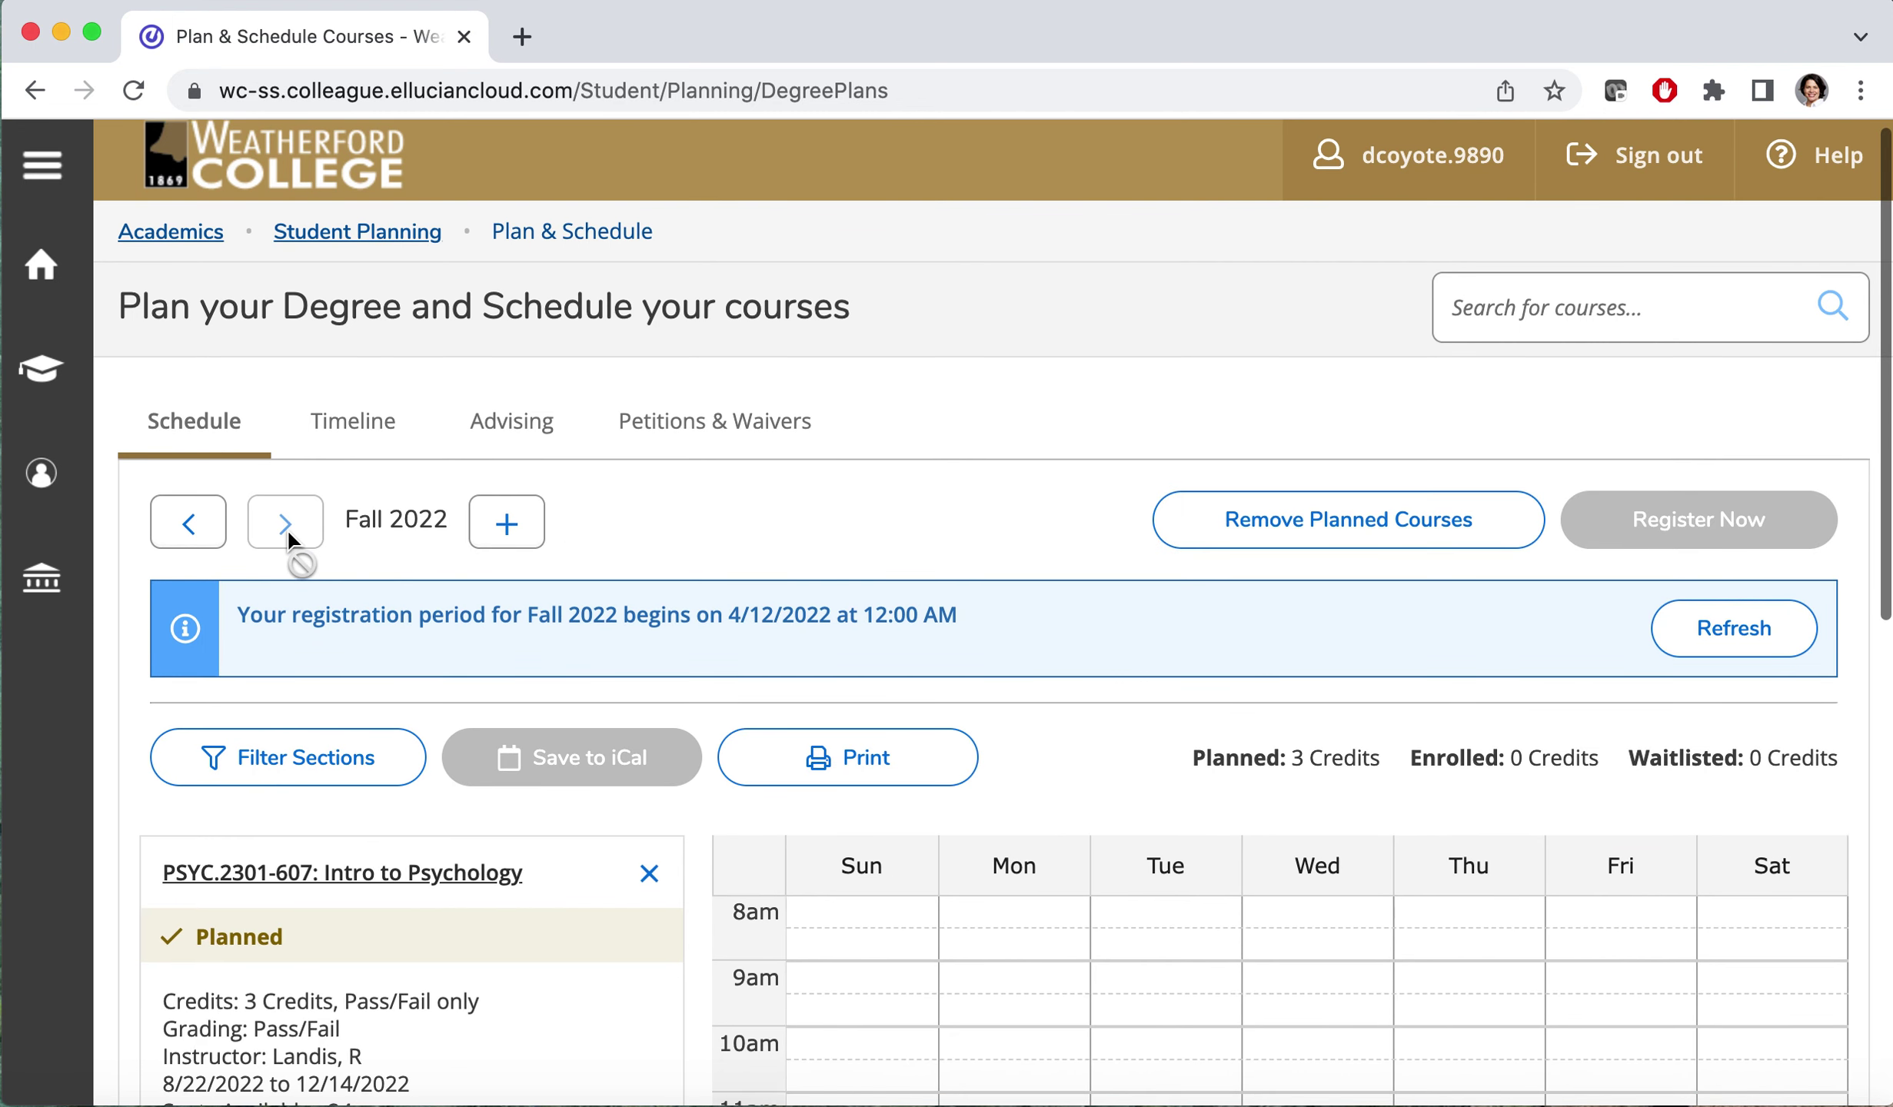
# Search the course catalog for "hist"
pyautogui.click(1569, 315)
pyautogui.write('hist')
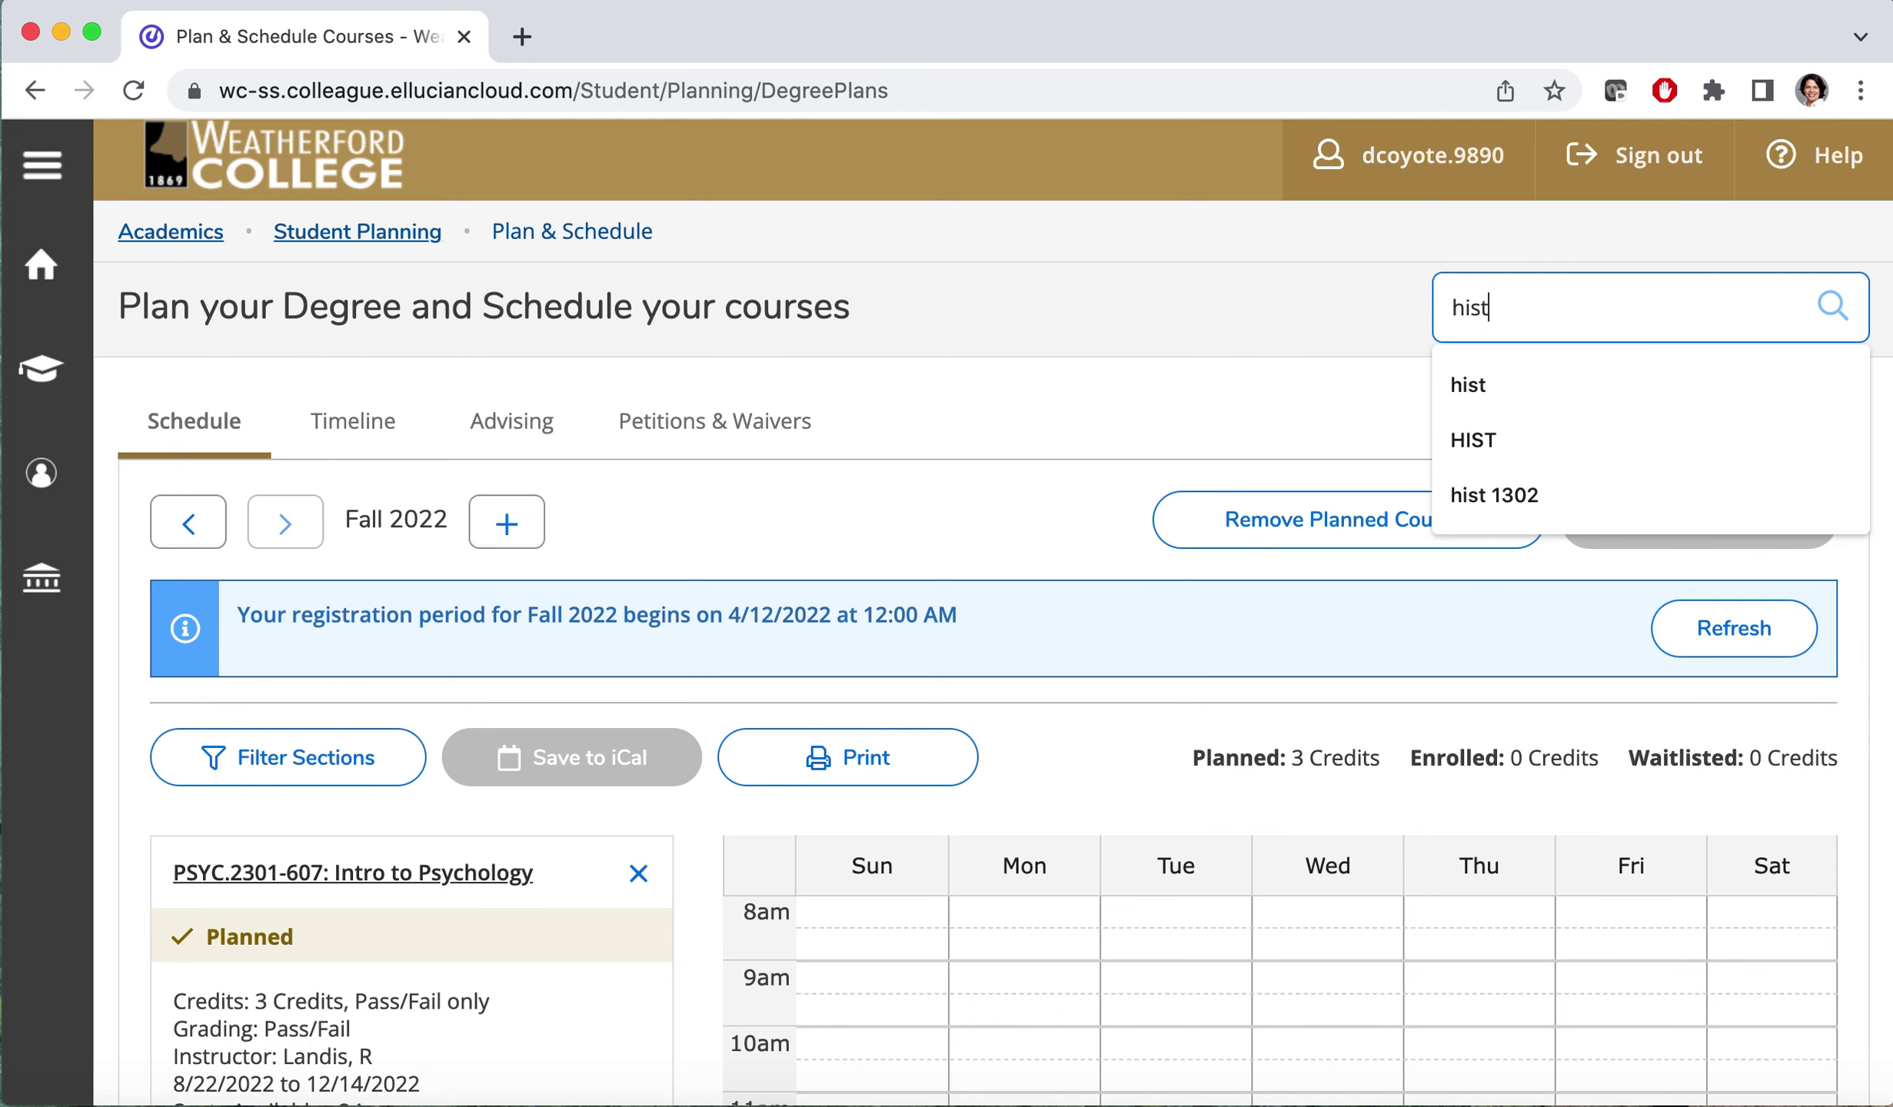
pyautogui.press('Return')
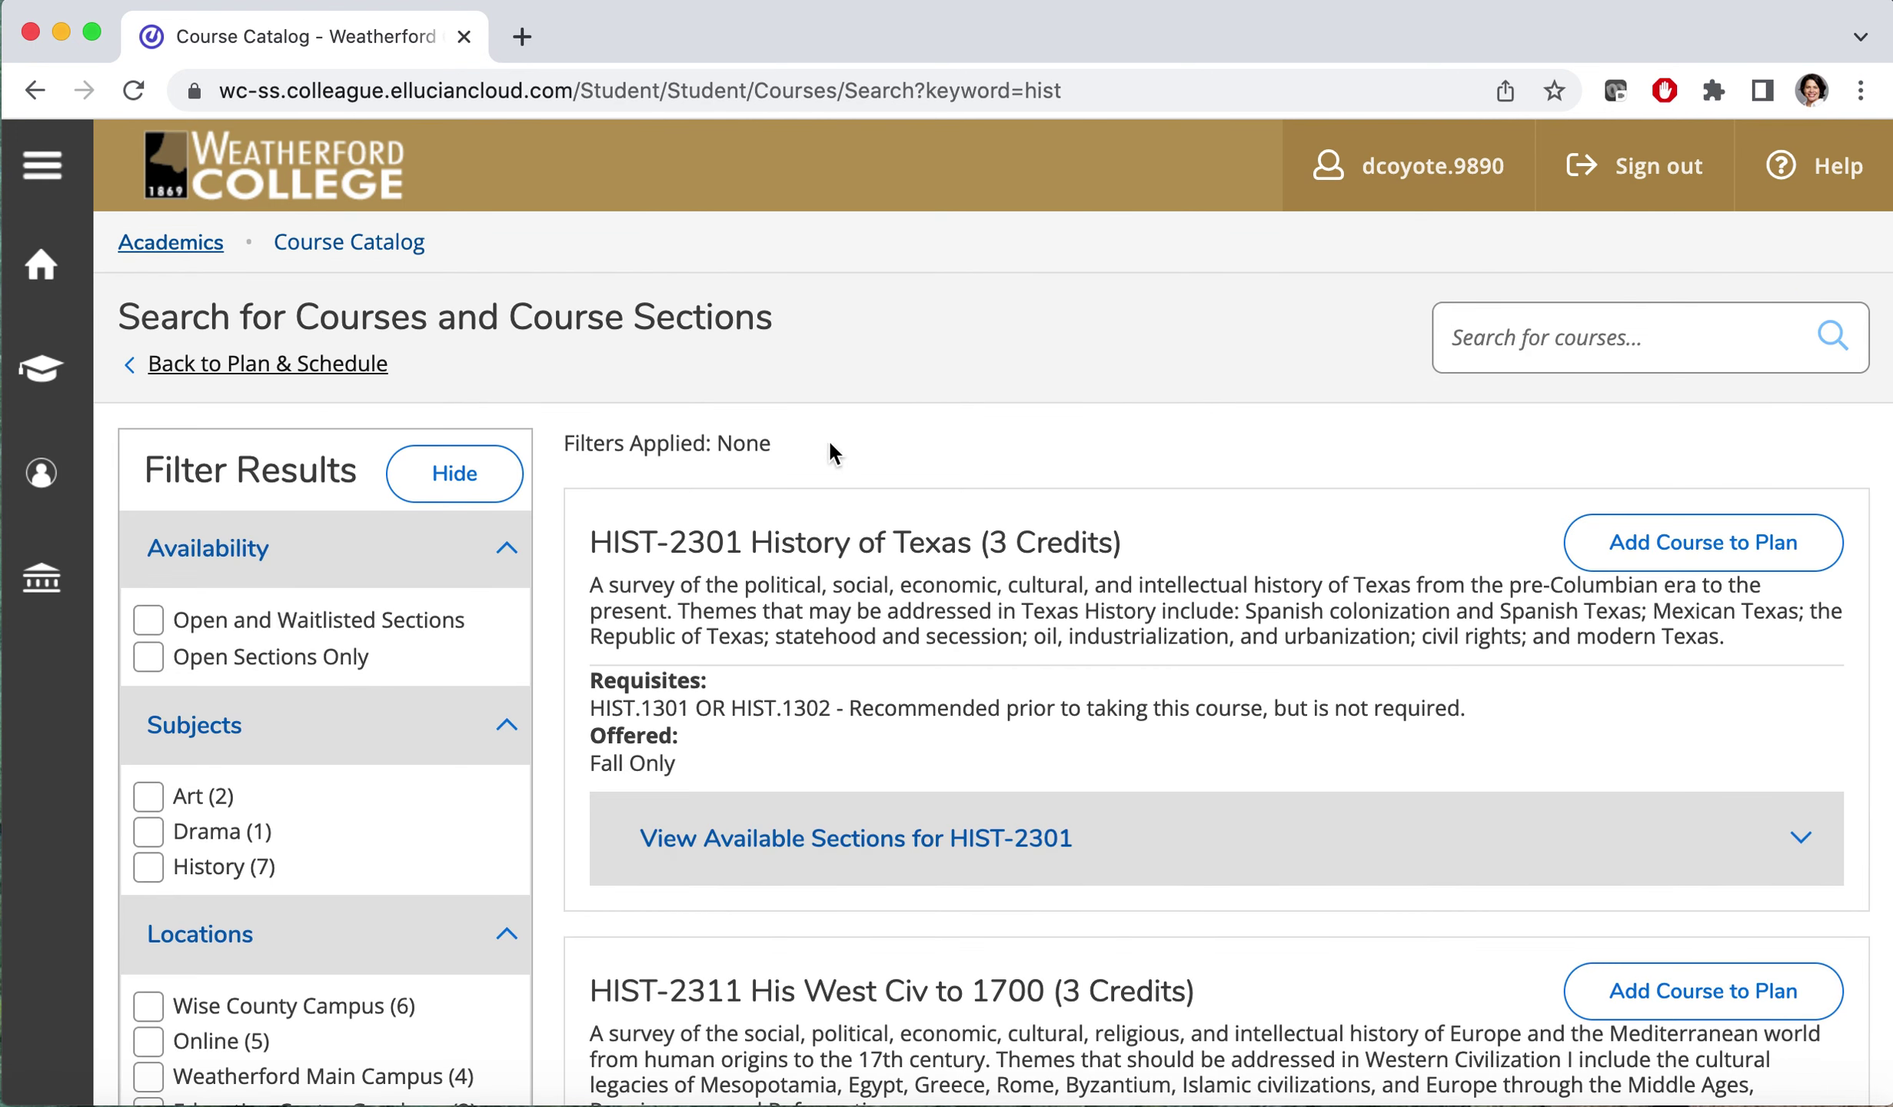
# Filter the history course results to the Fall 2022 term and the Dual Credit course type
pyautogui.scroll(-10, 550, 469)
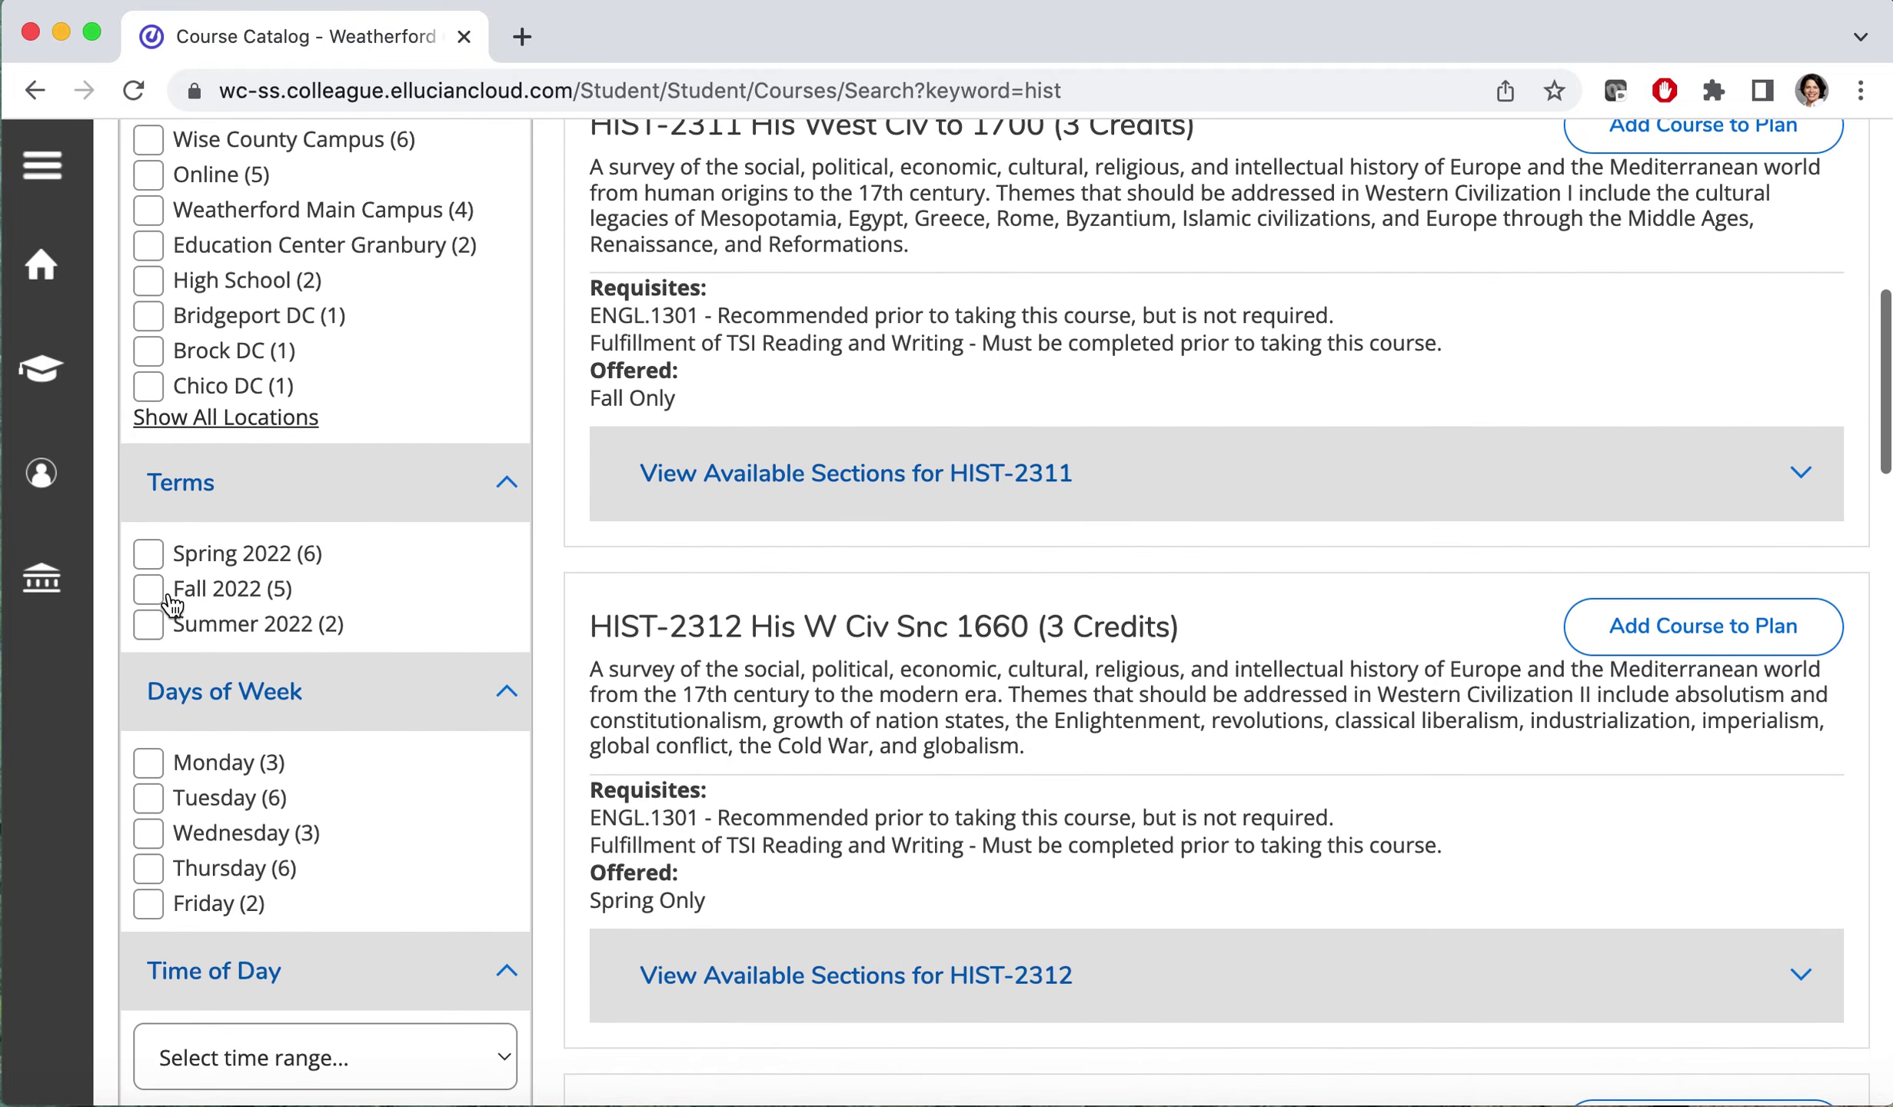
pyautogui.click(150, 590)
pyautogui.scroll(-9, 255, 538)
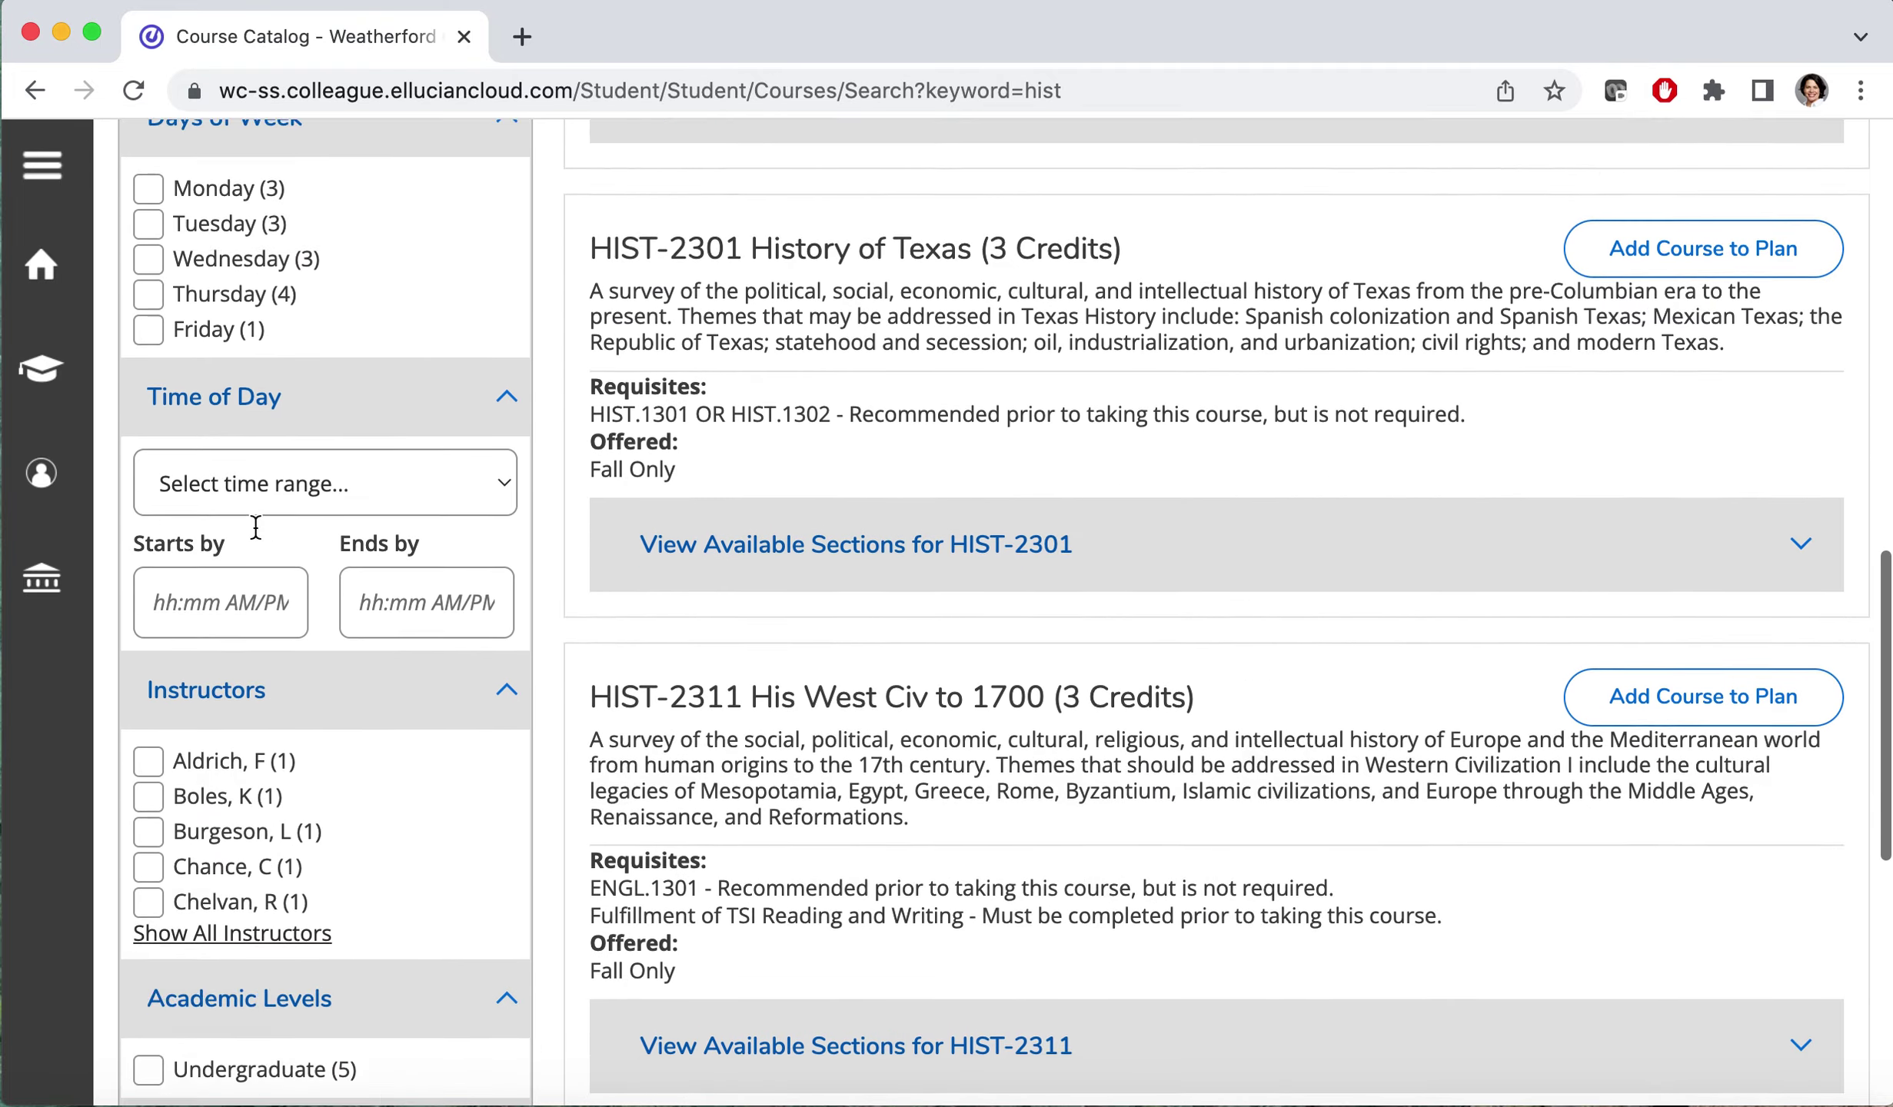
pyautogui.scroll(-7, 255, 527)
pyautogui.click(150, 768)
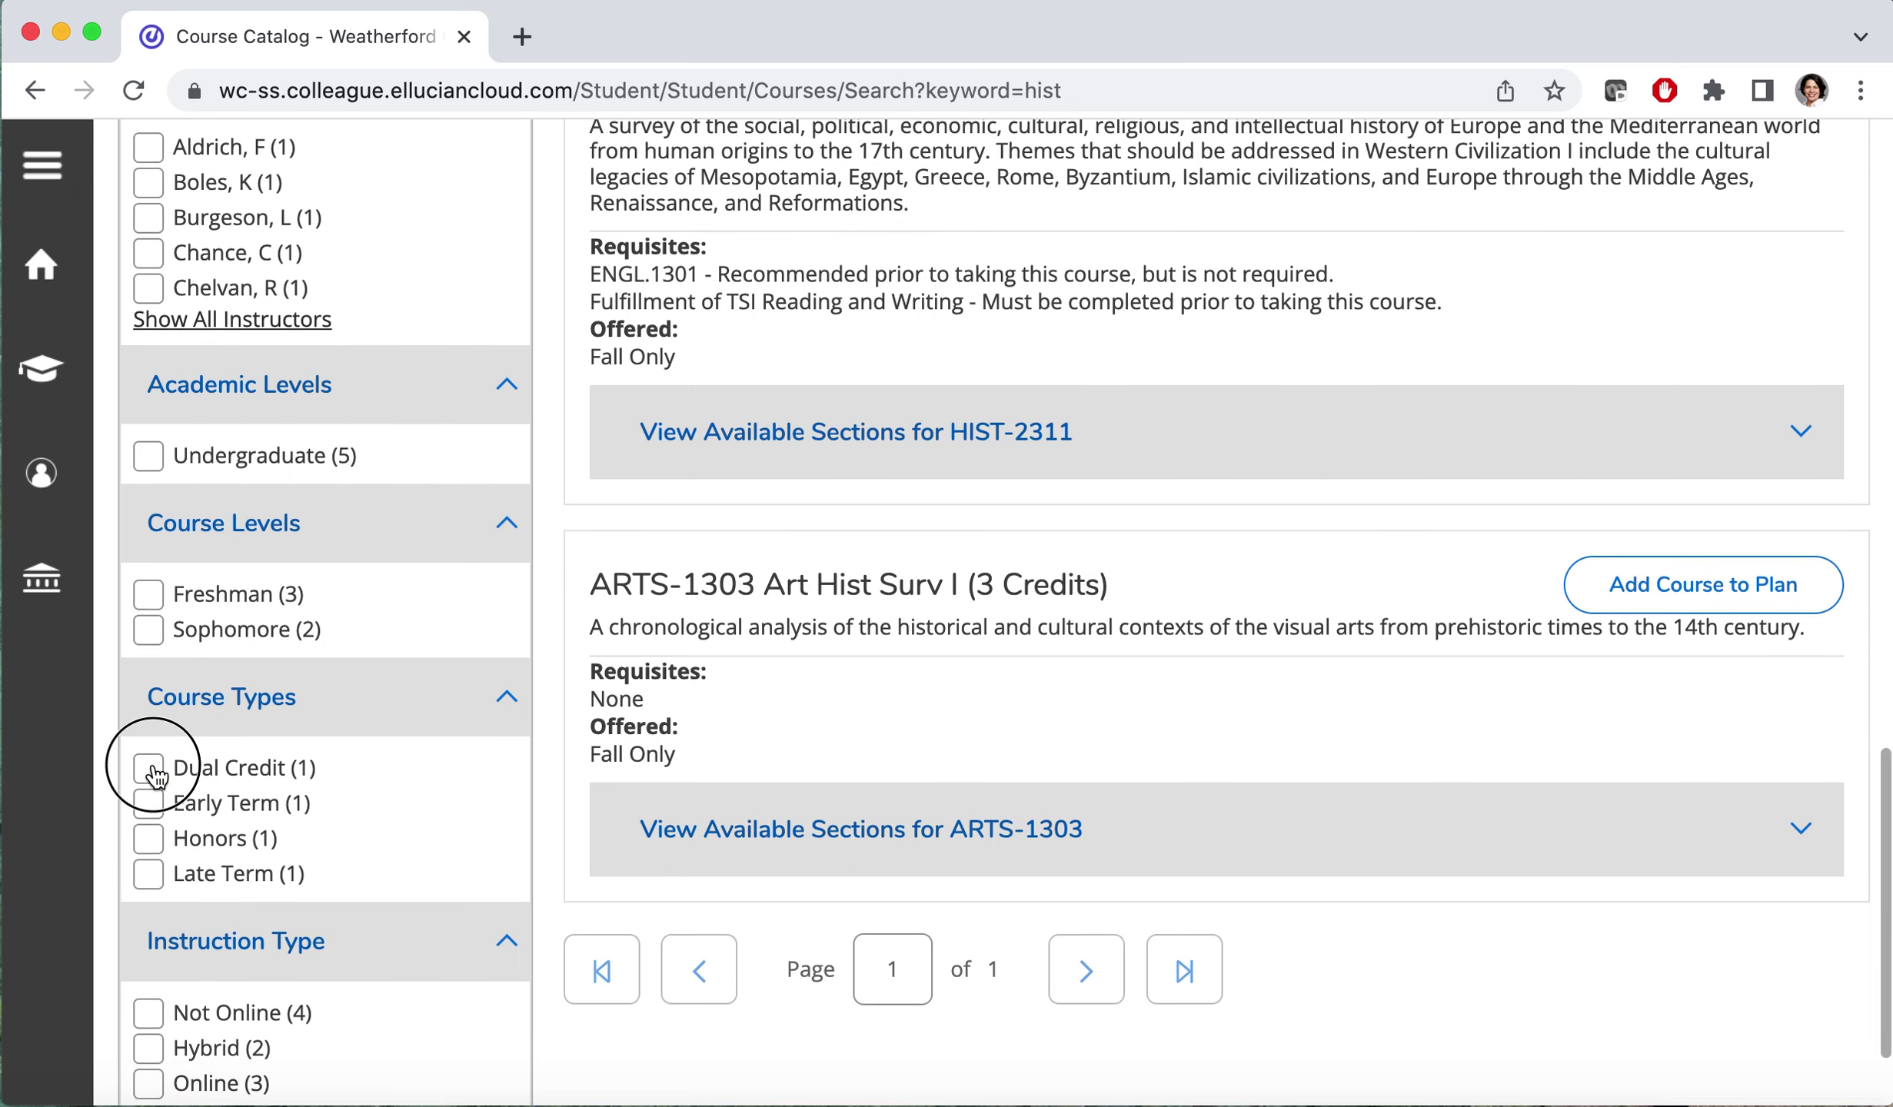
pyautogui.scroll(17, 1104, 650)
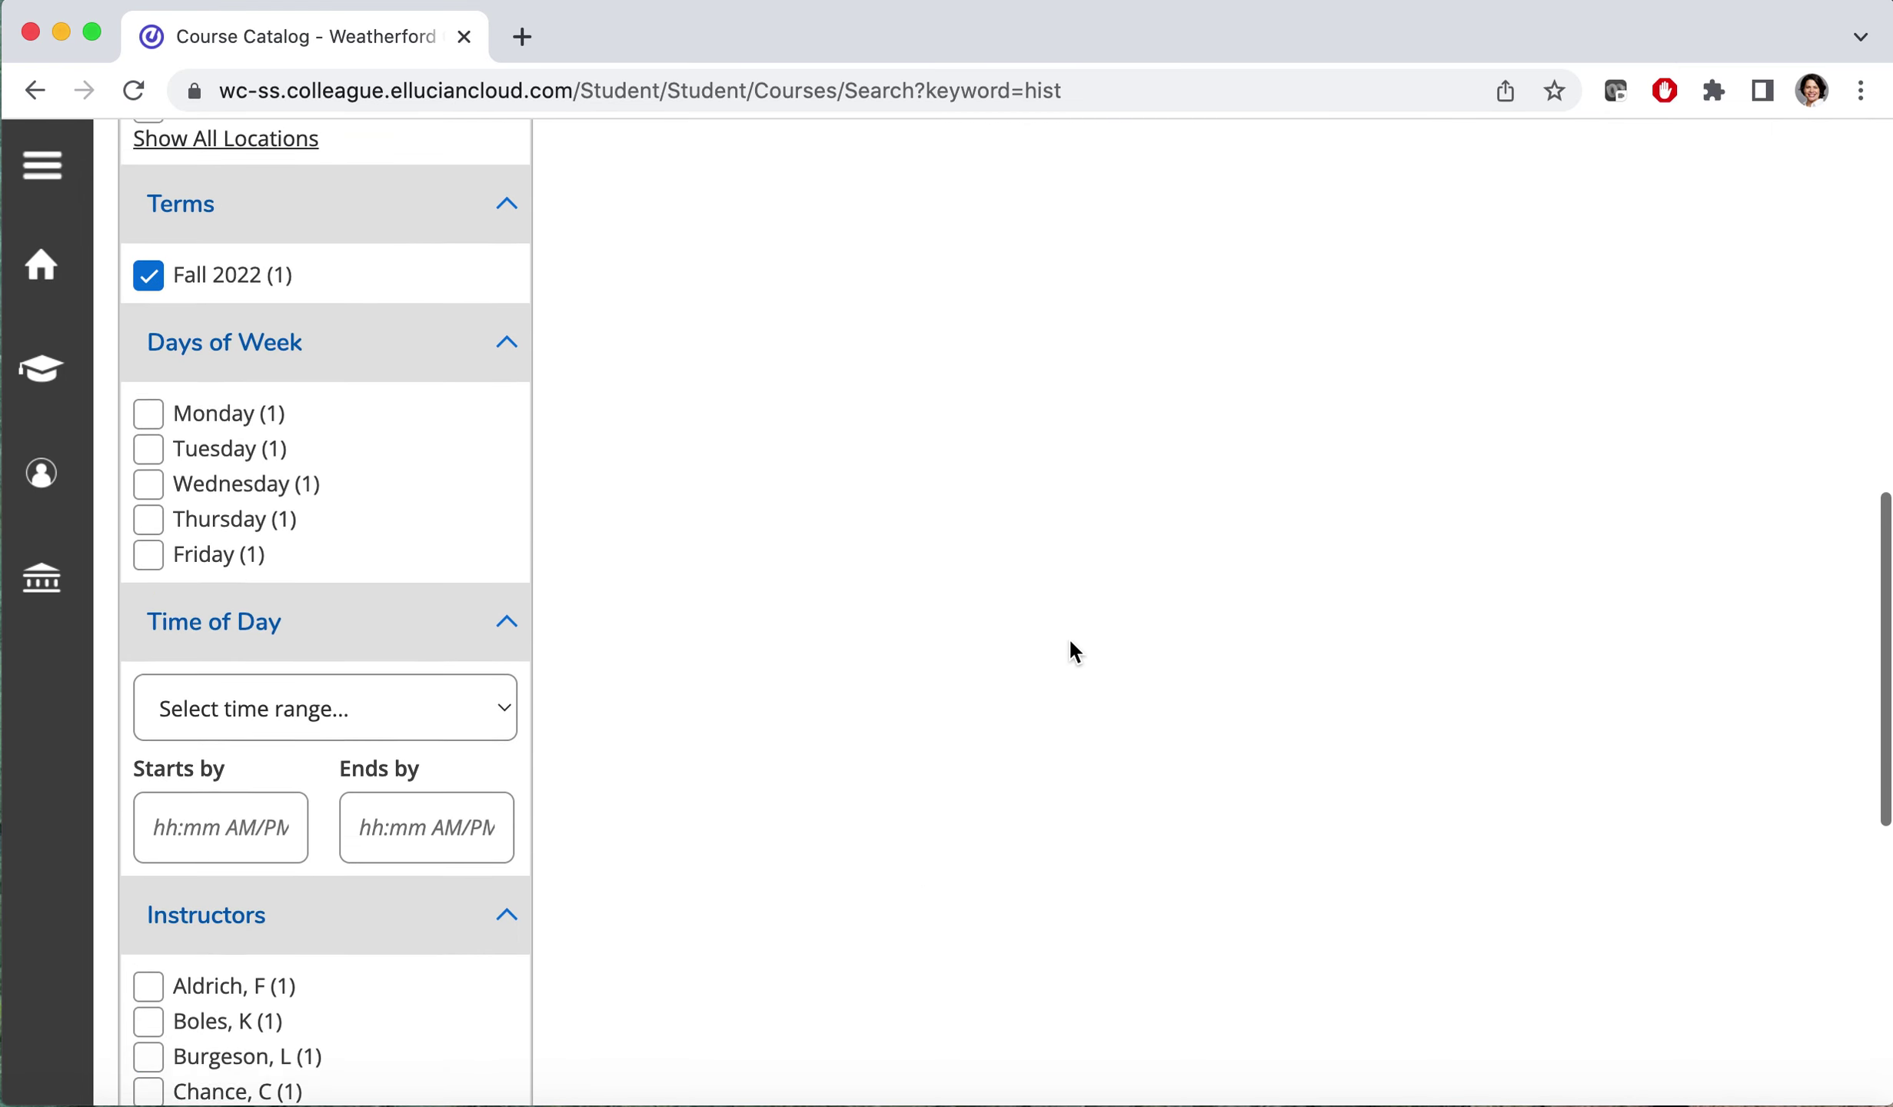
pyautogui.scroll(2, 368, 782)
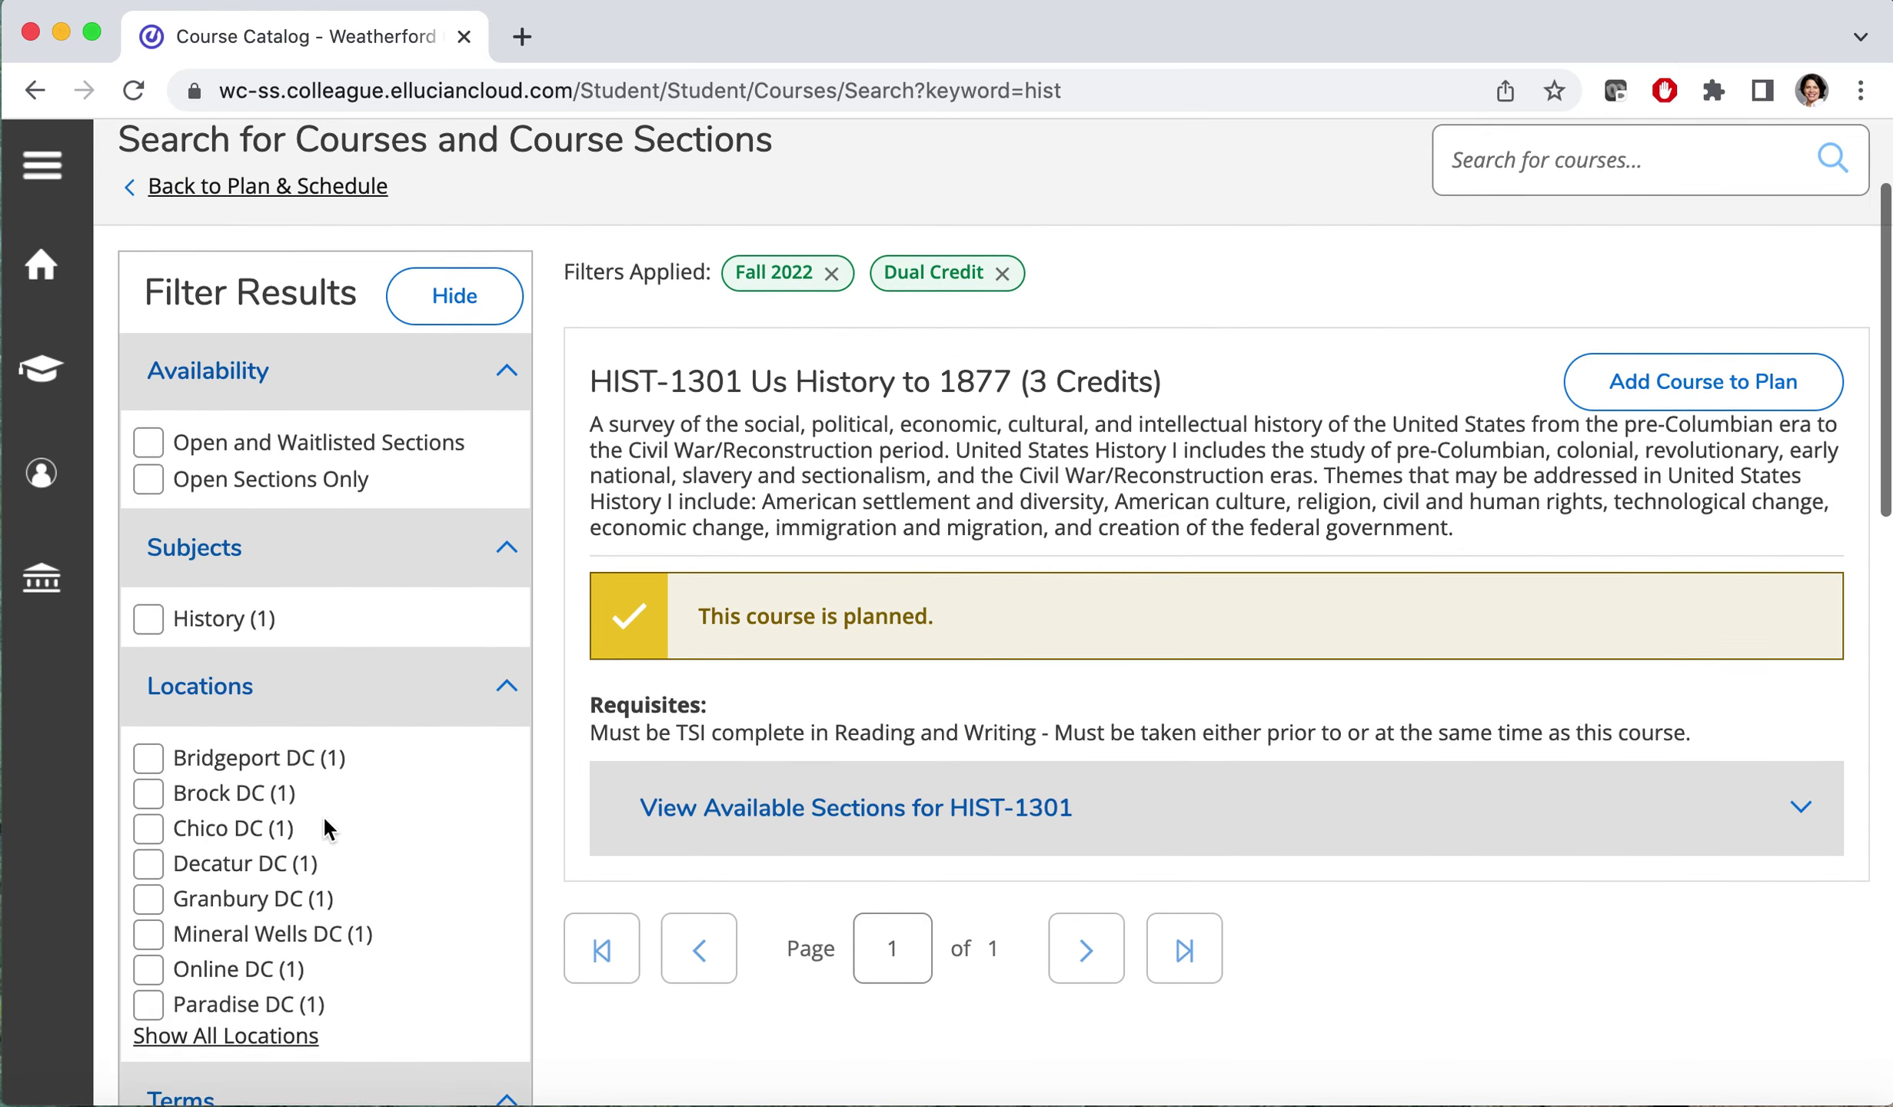
# Narrow the results to the Paradise DC location from the full location list and review the available HIST-1301 sections
pyautogui.scroll(-3, 331, 768)
pyautogui.click(260, 829)
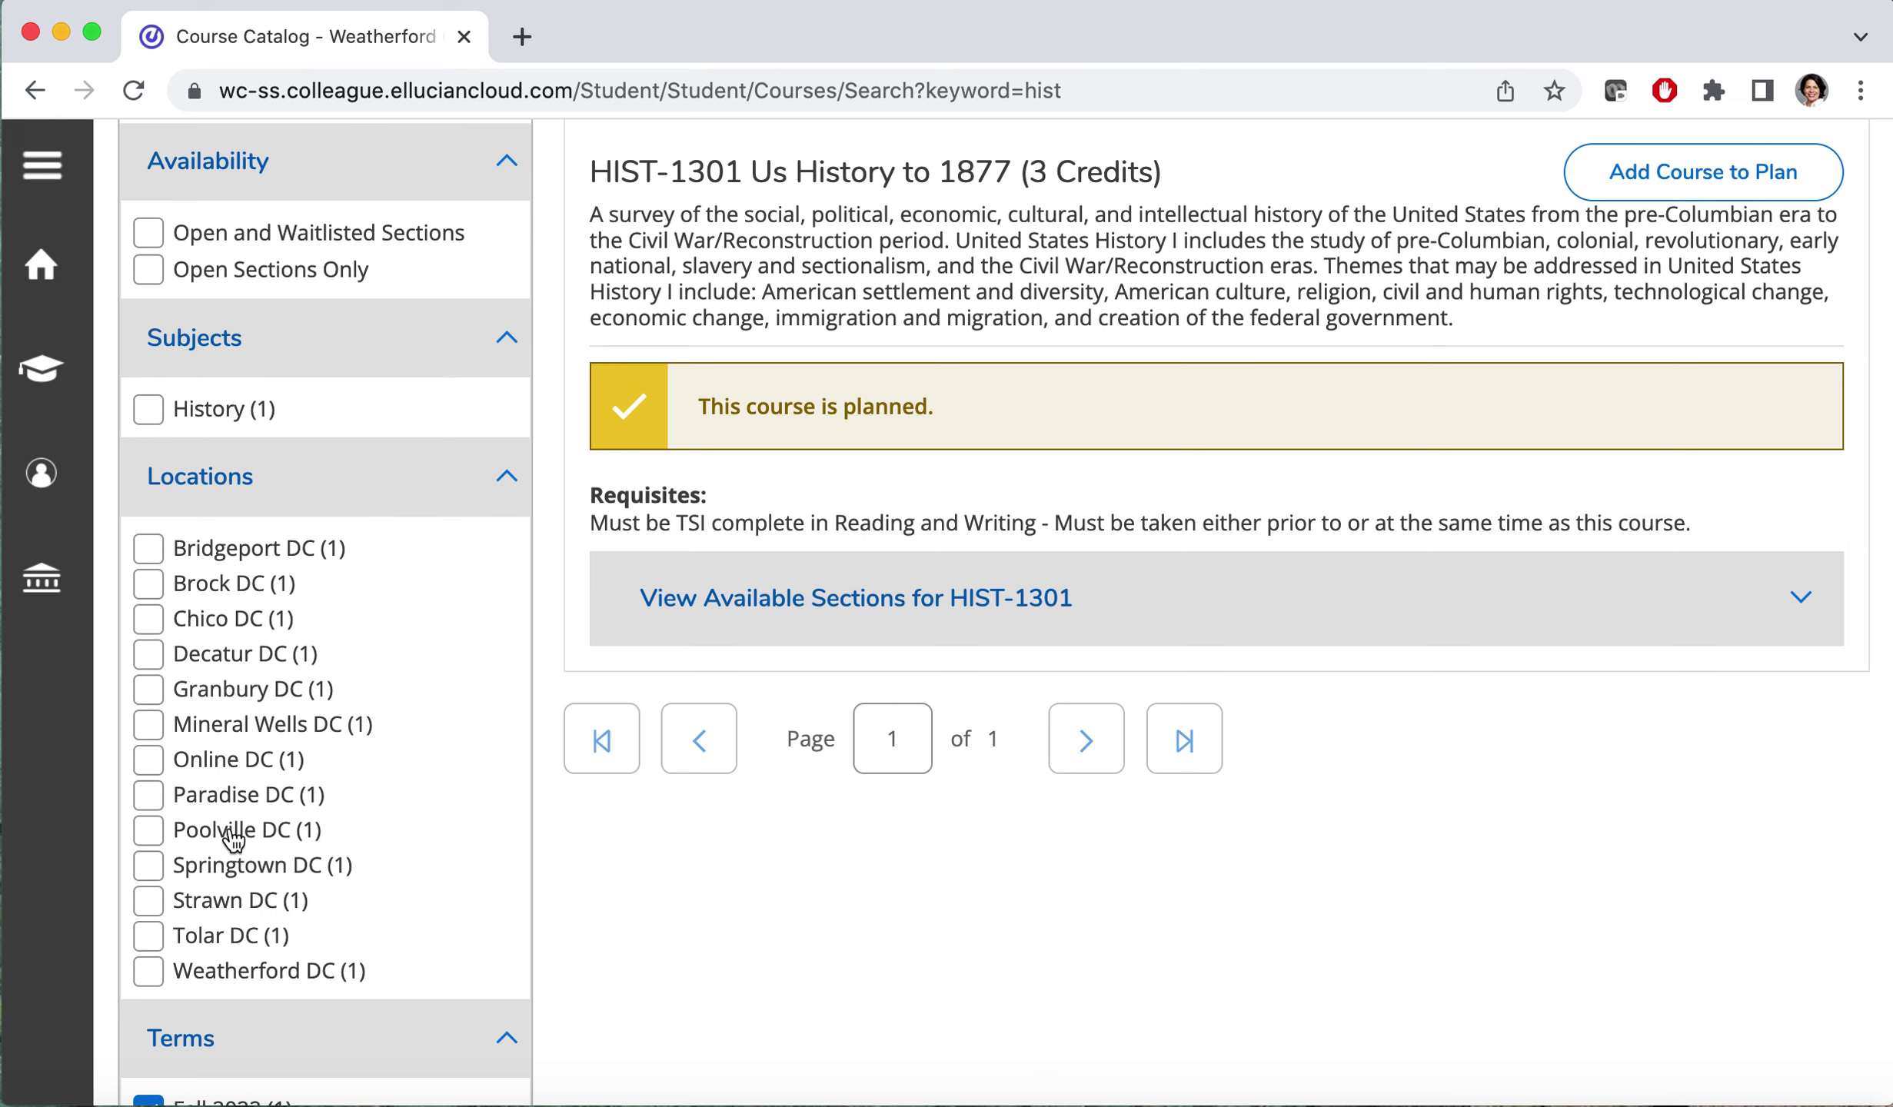
pyautogui.click(238, 803)
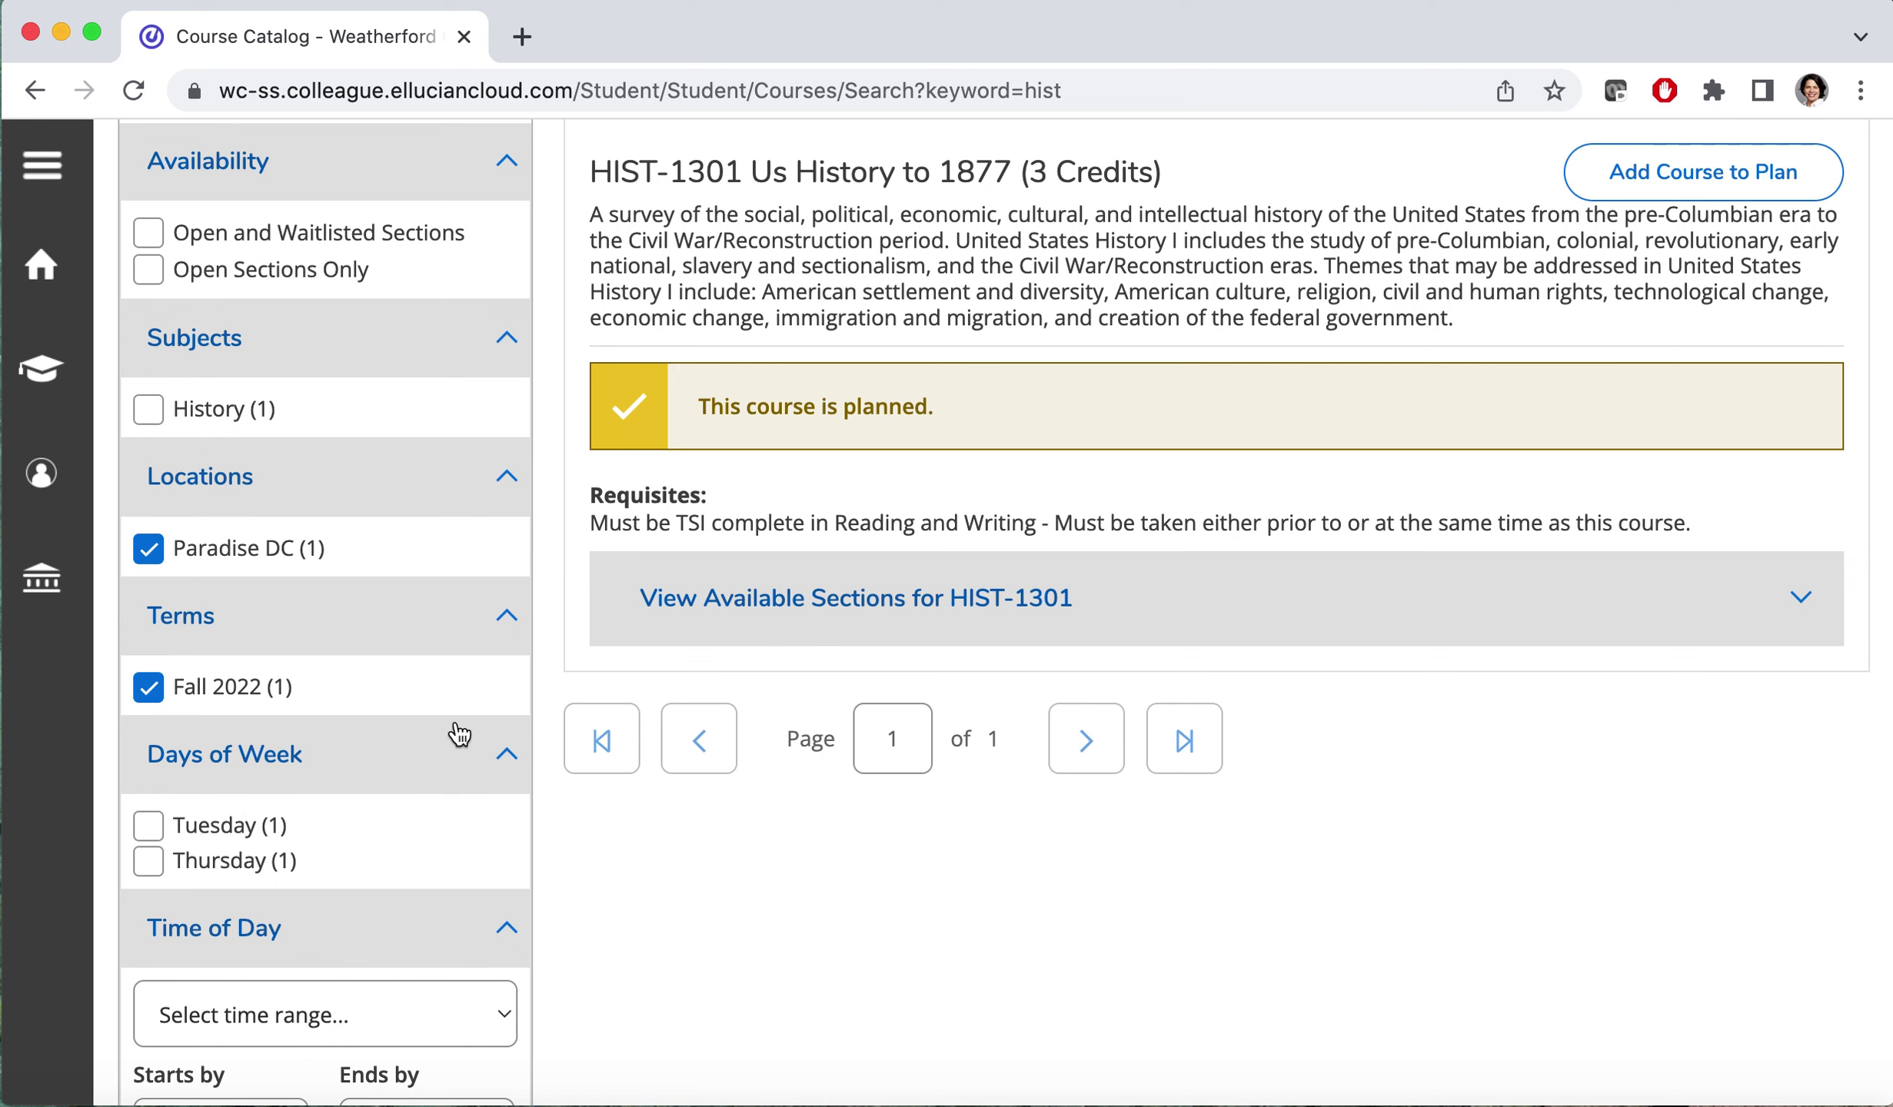
pyautogui.scroll(2, 427, 642)
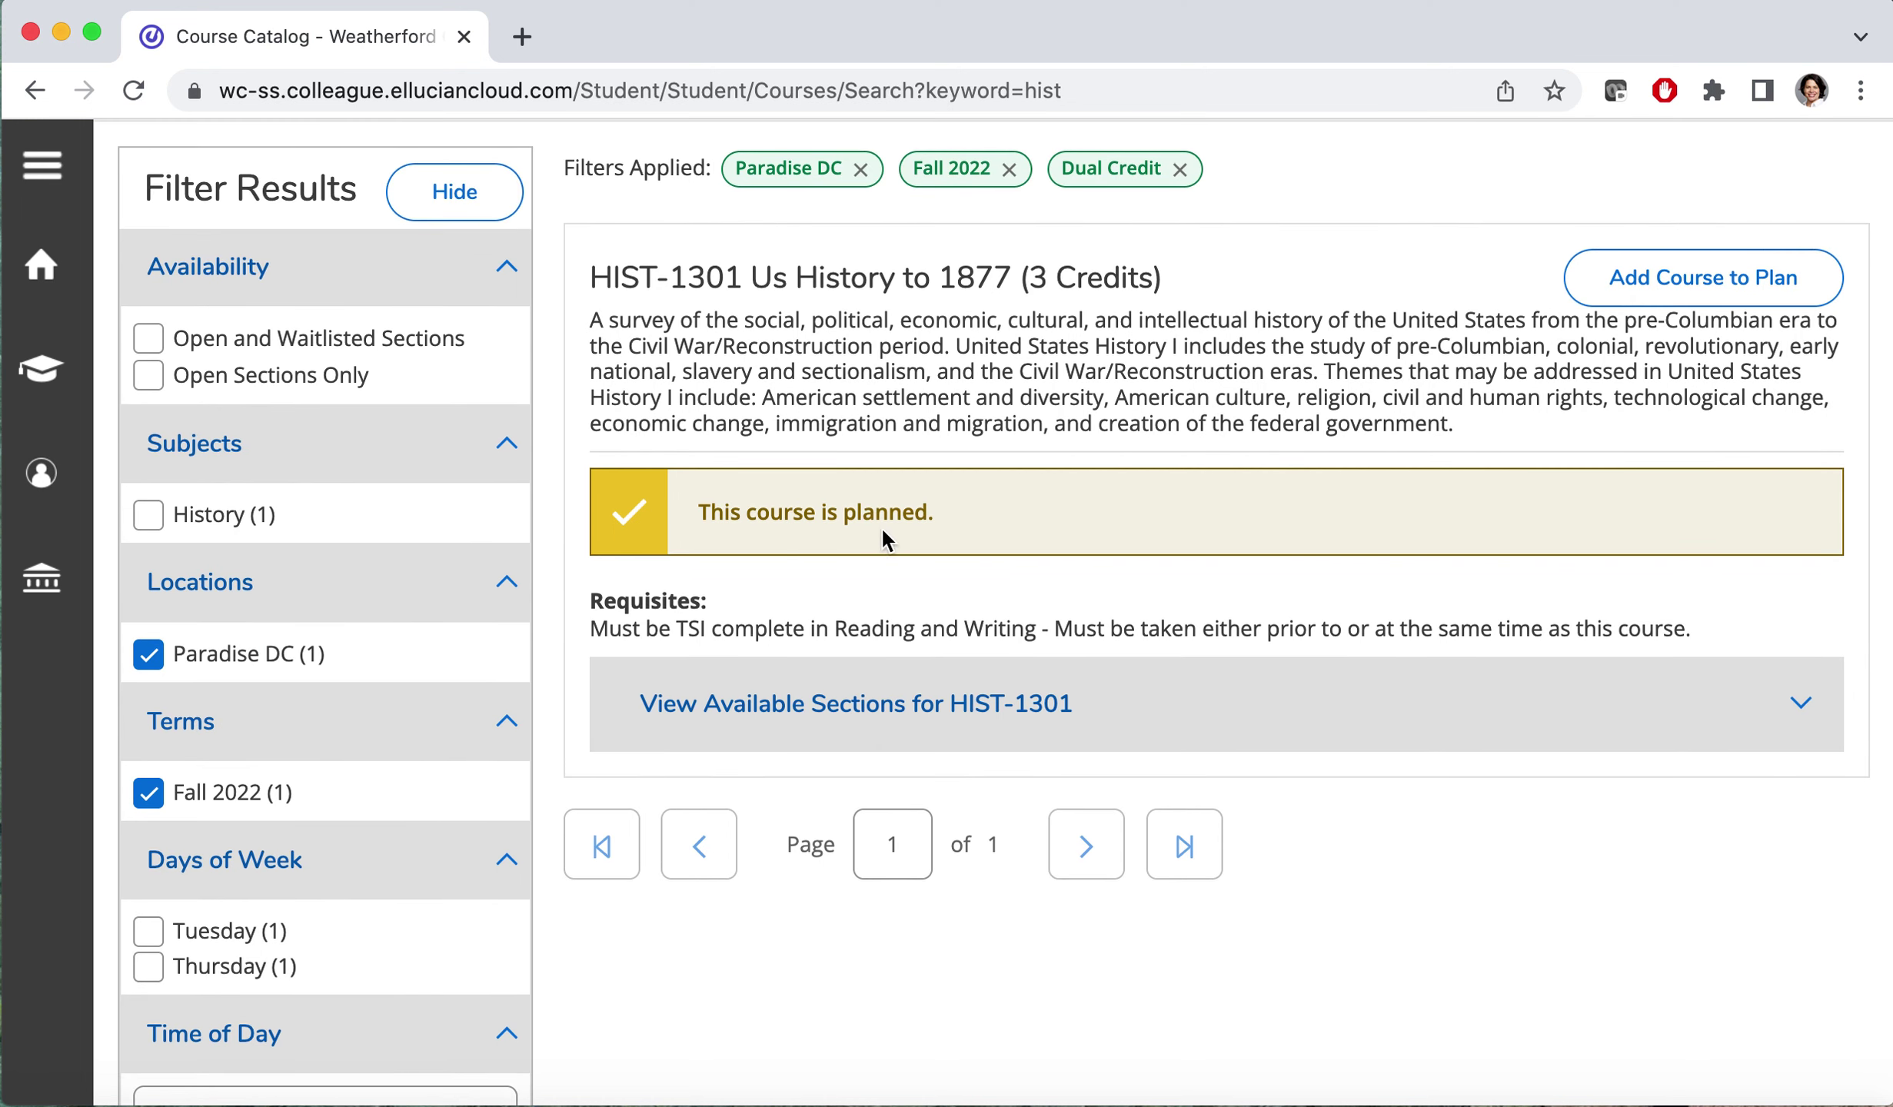
pyautogui.click(1810, 703)
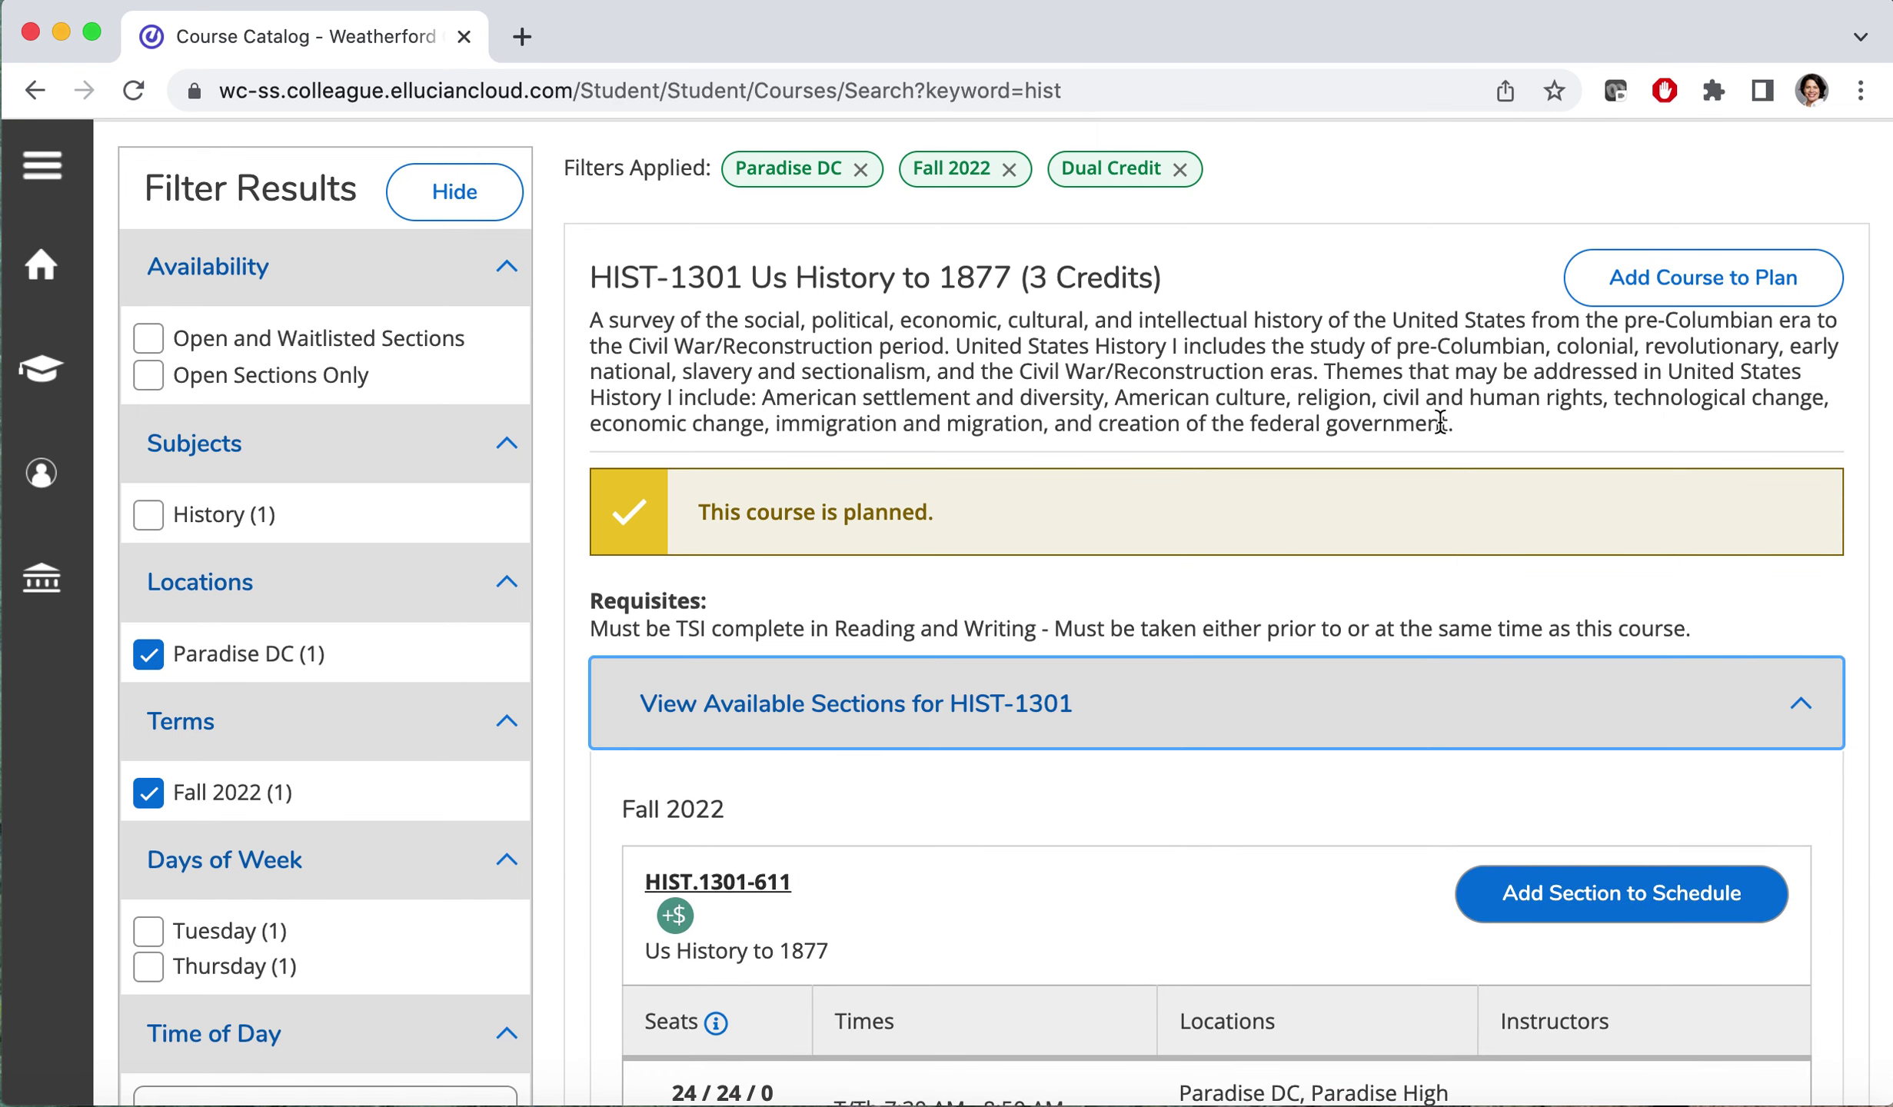
pyautogui.scroll(-5, 1128, 296)
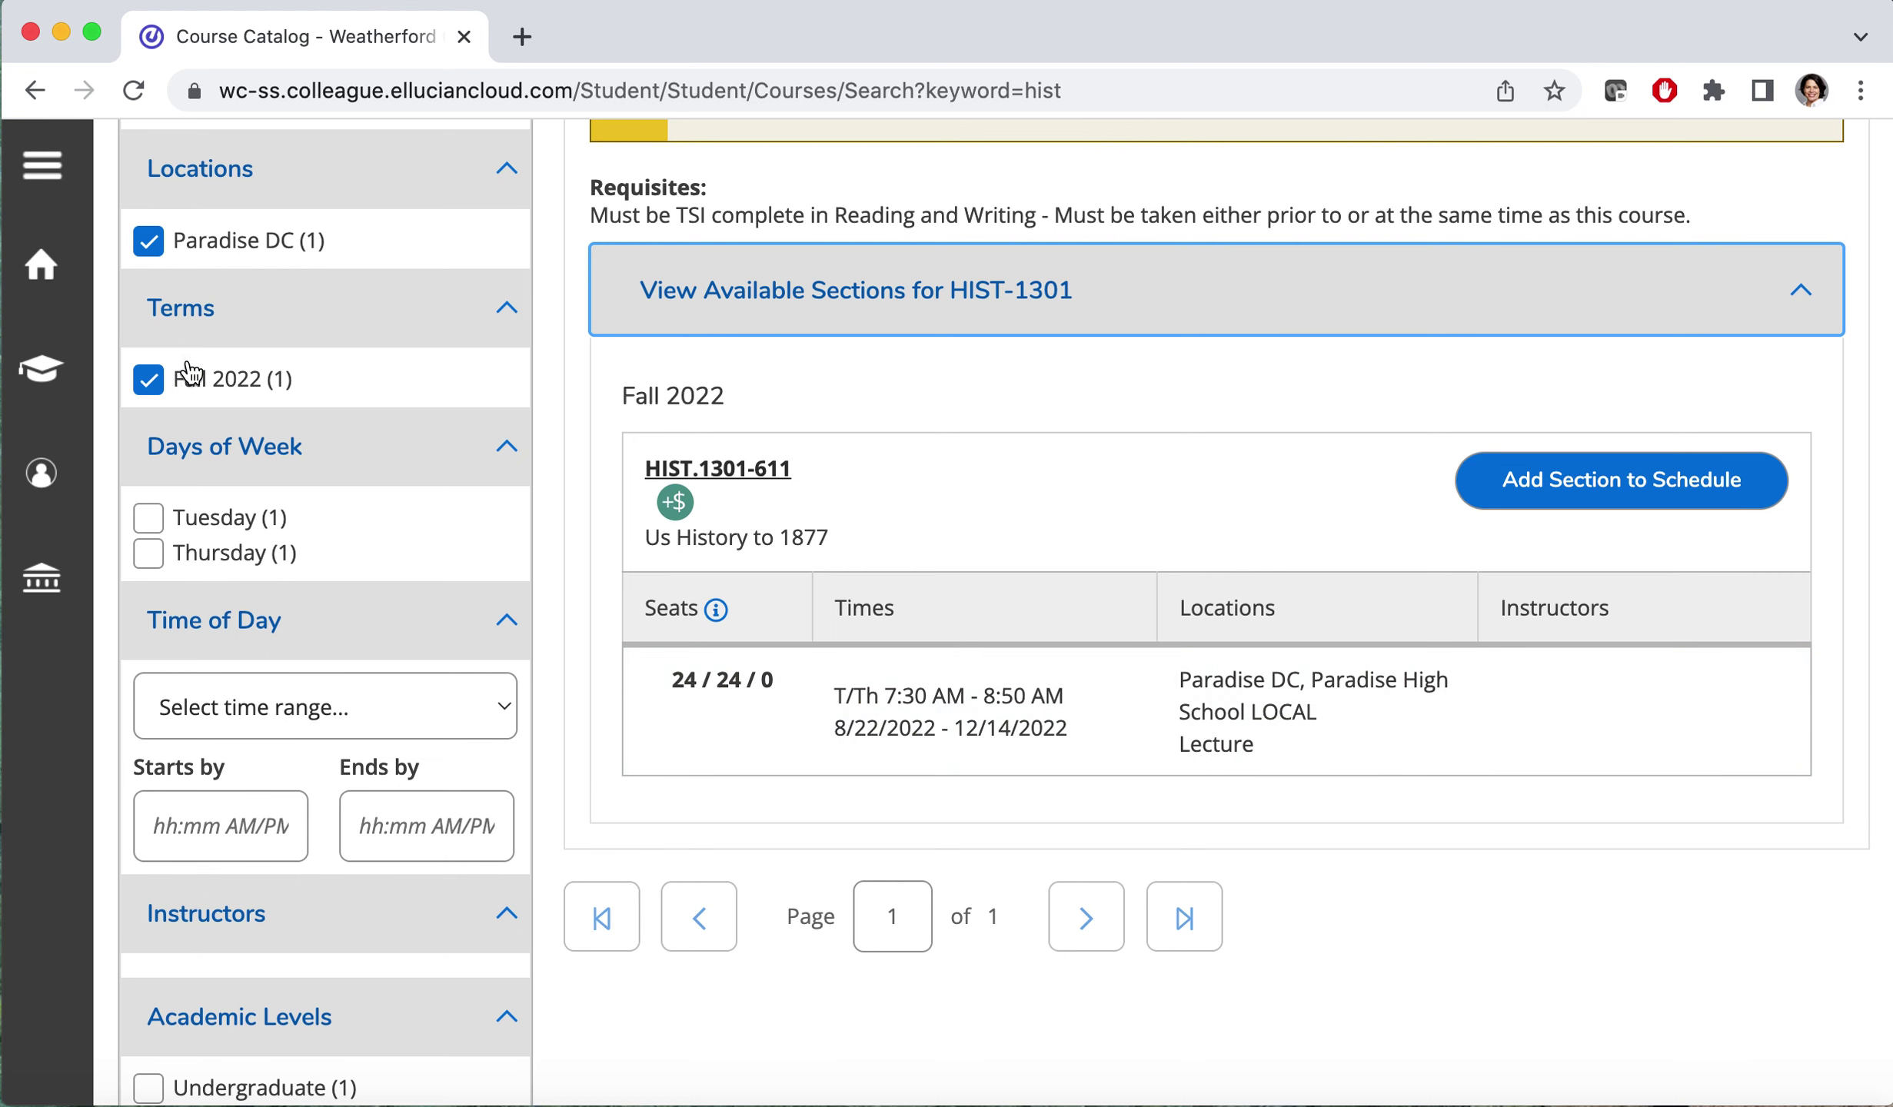
# Clear the Paradise DC location filter and look through the HIST-1301 dual credit sections at all locations
pyautogui.scroll(2, 184, 372)
pyautogui.click(152, 395)
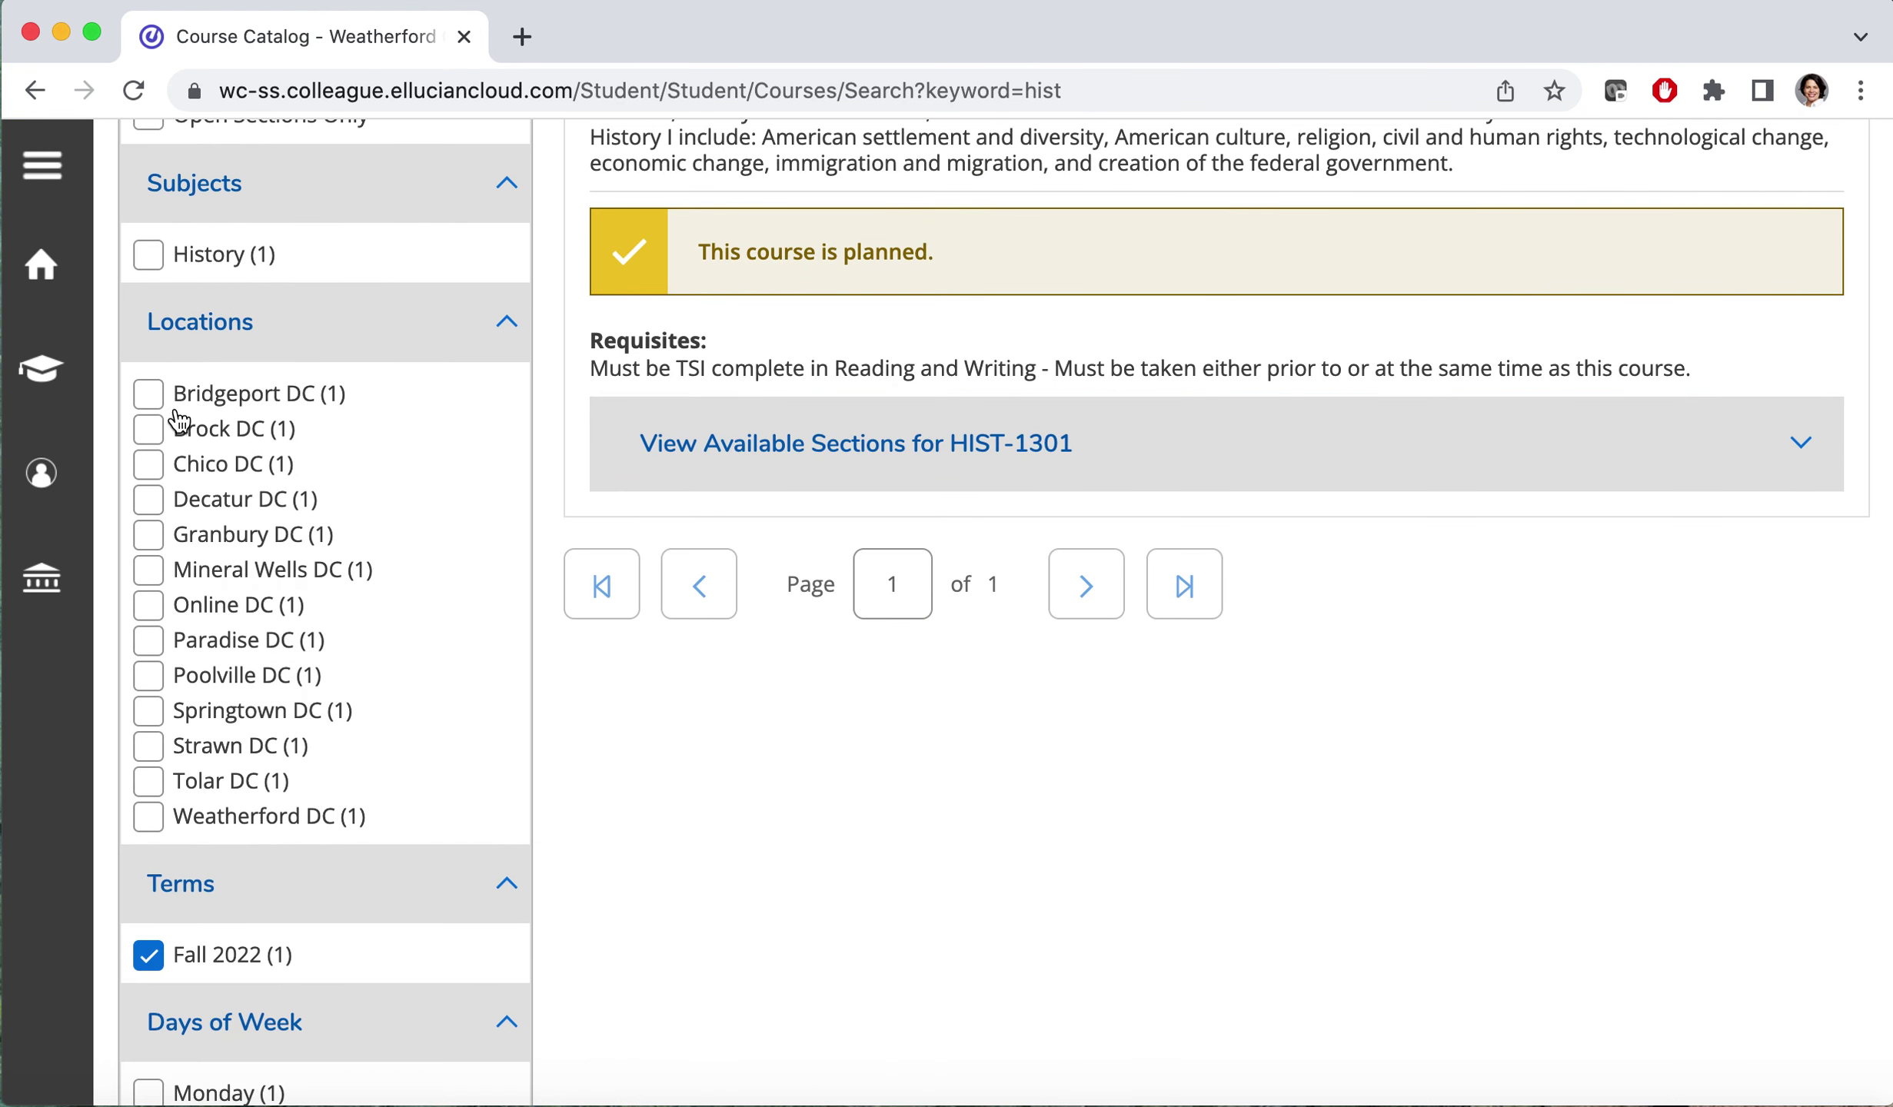
pyautogui.click(1292, 484)
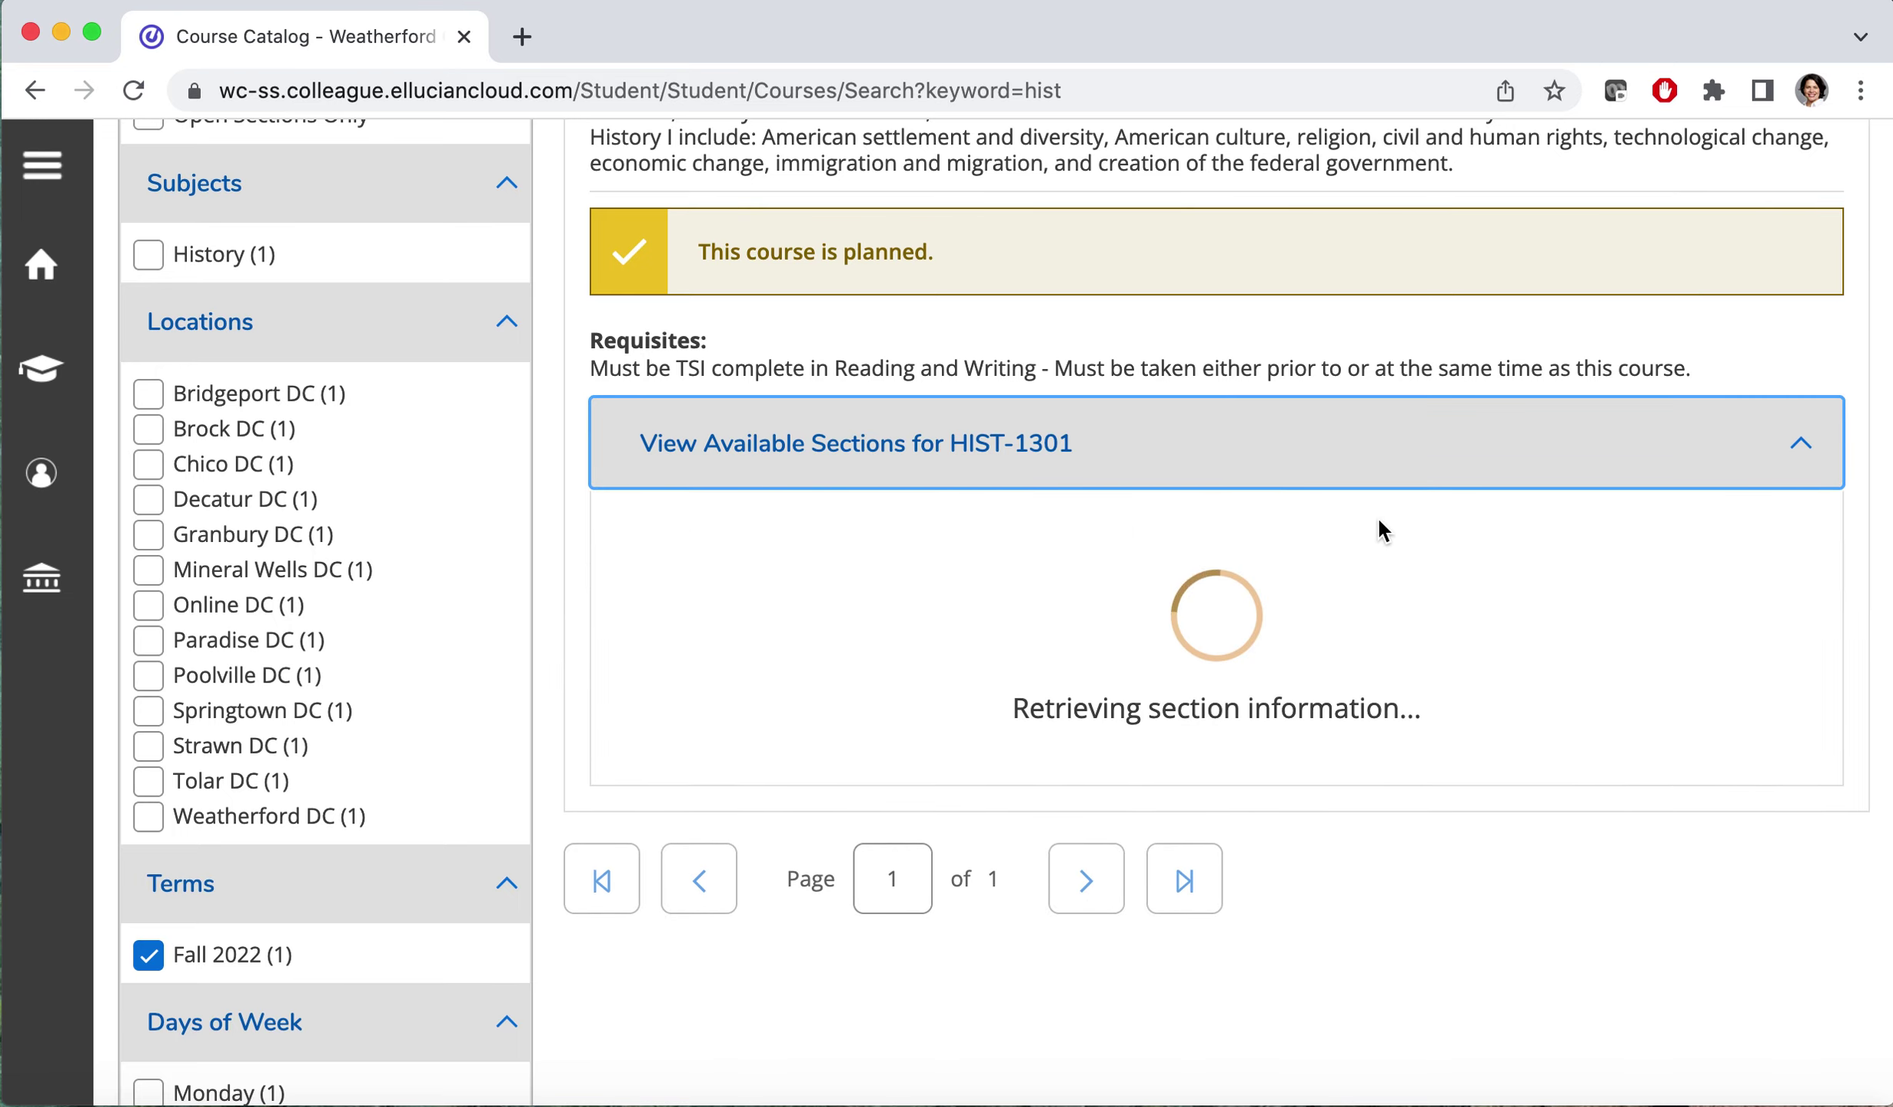
pyautogui.scroll(-5, 1529, 506)
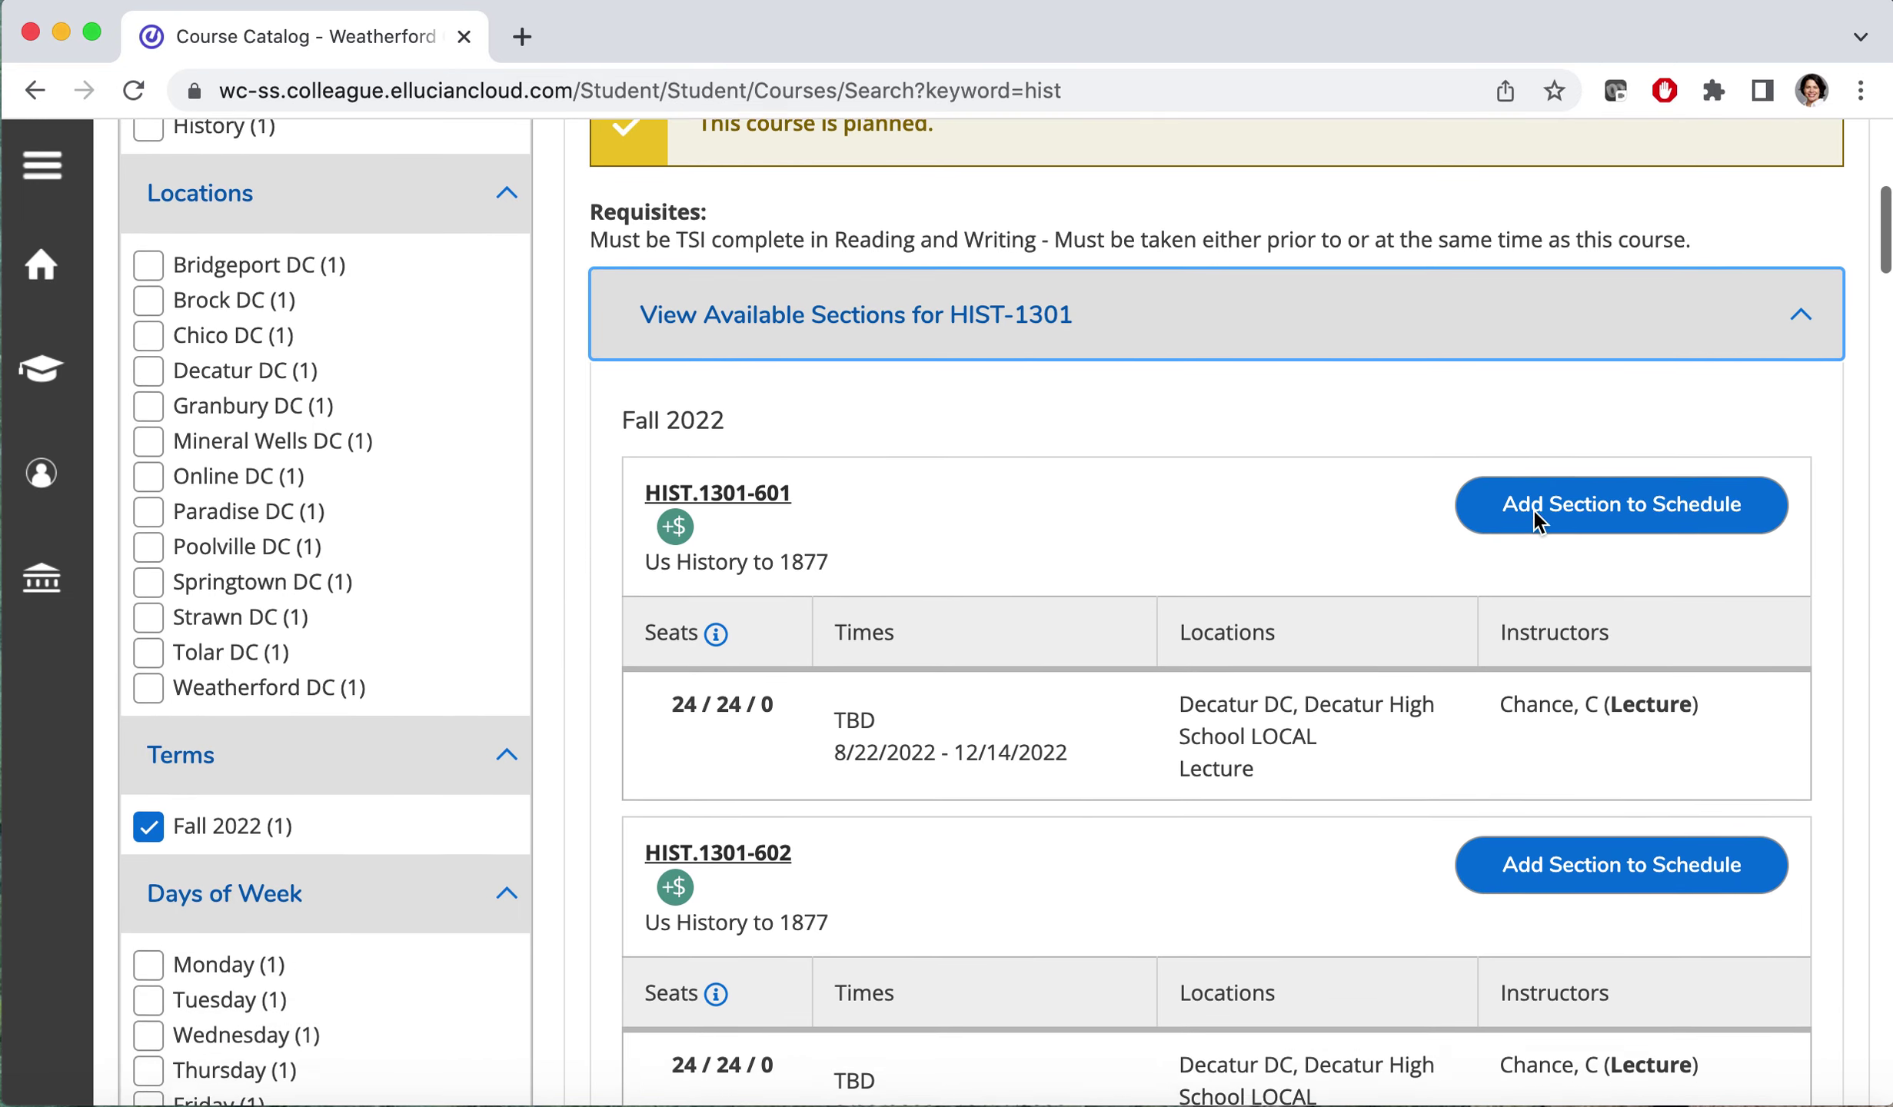
pyautogui.scroll(-14, 1290, 459)
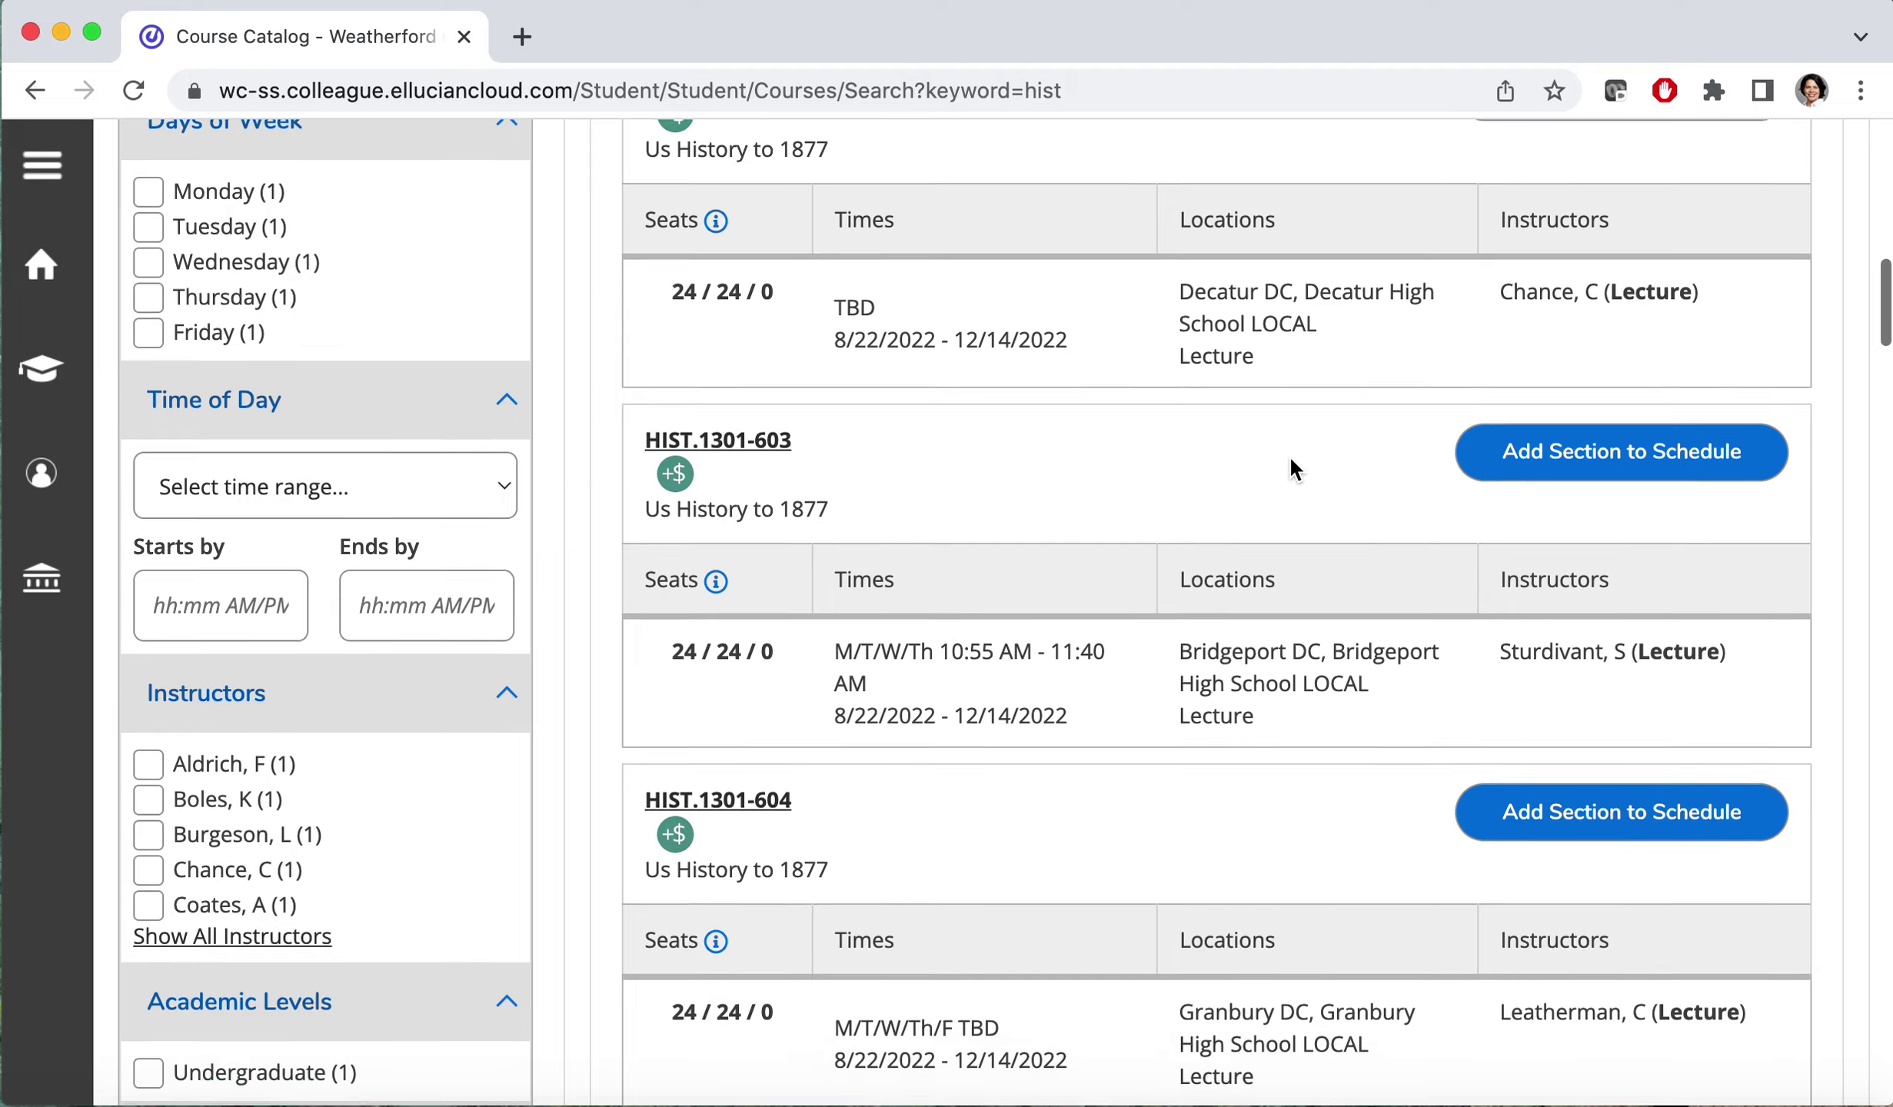
pyautogui.scroll(-10, 1291, 459)
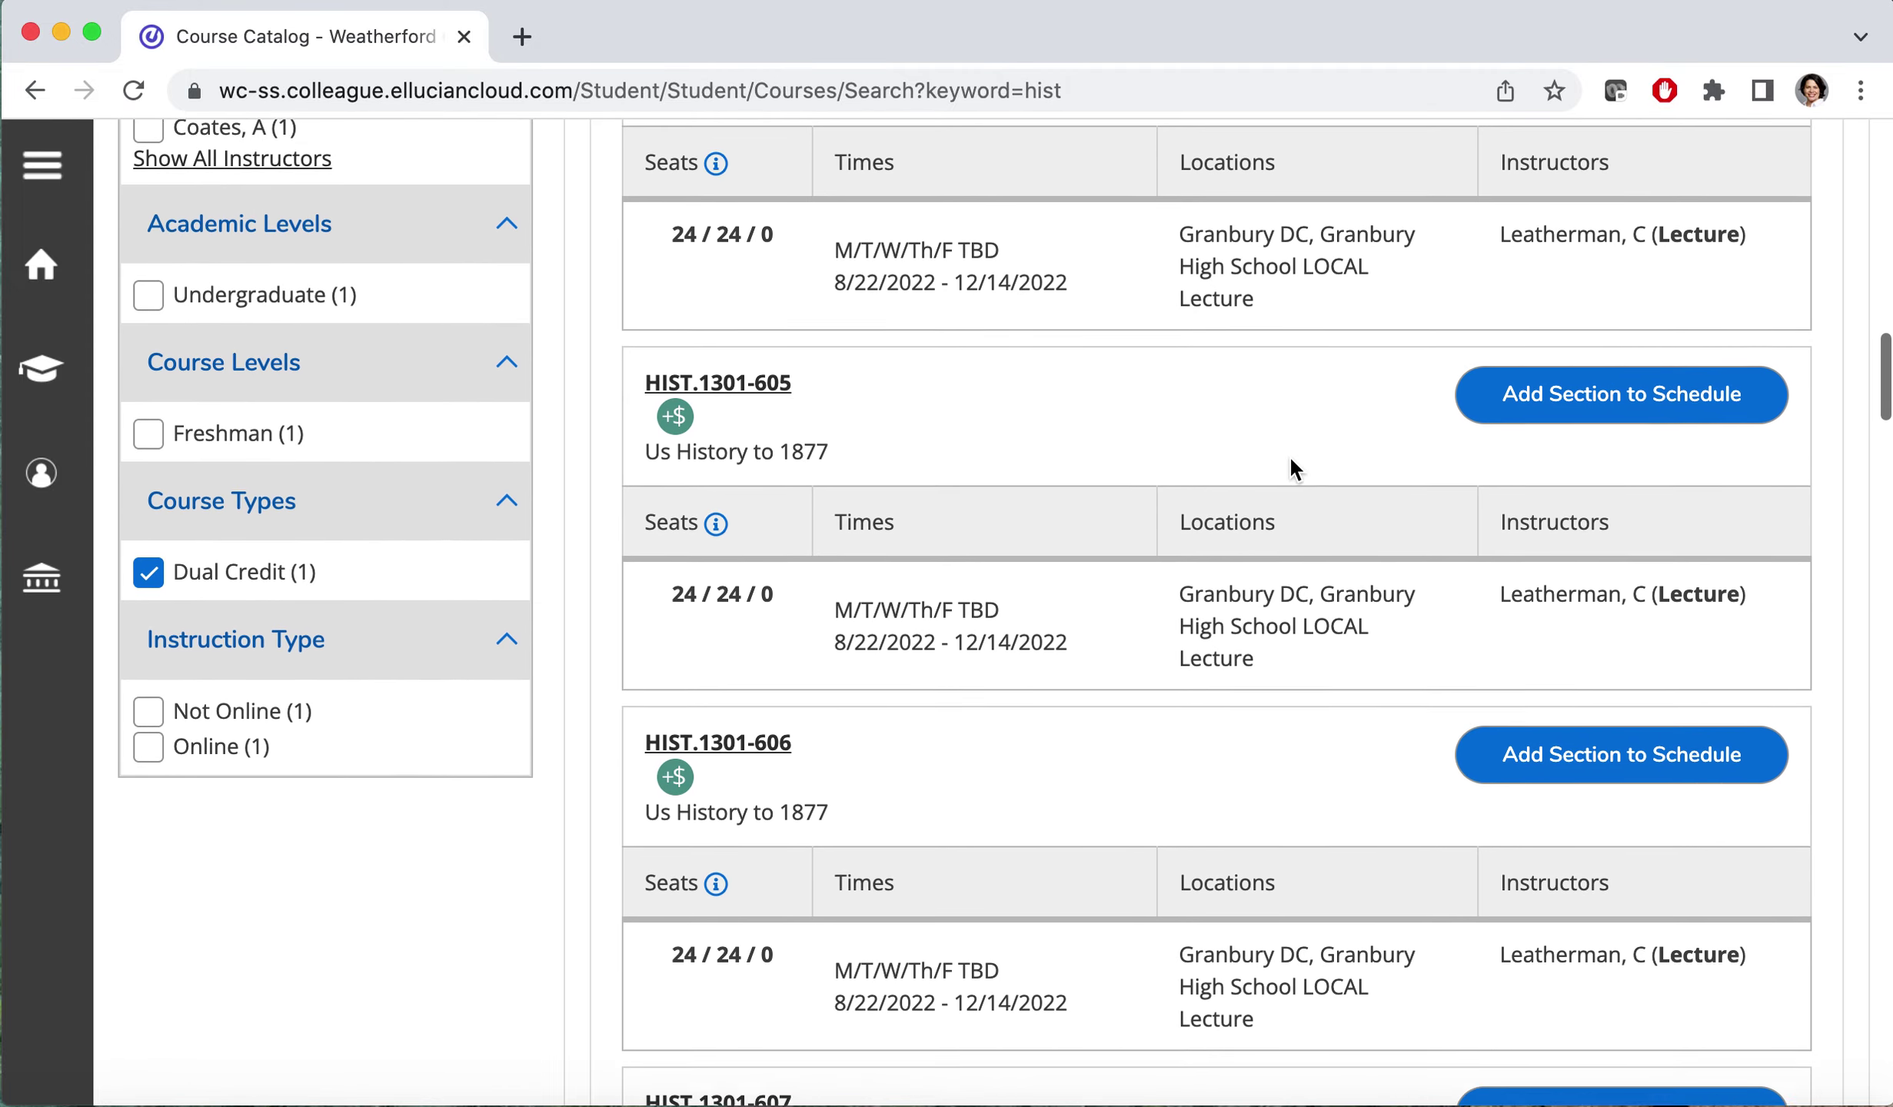
pyautogui.scroll(-17, 1289, 455)
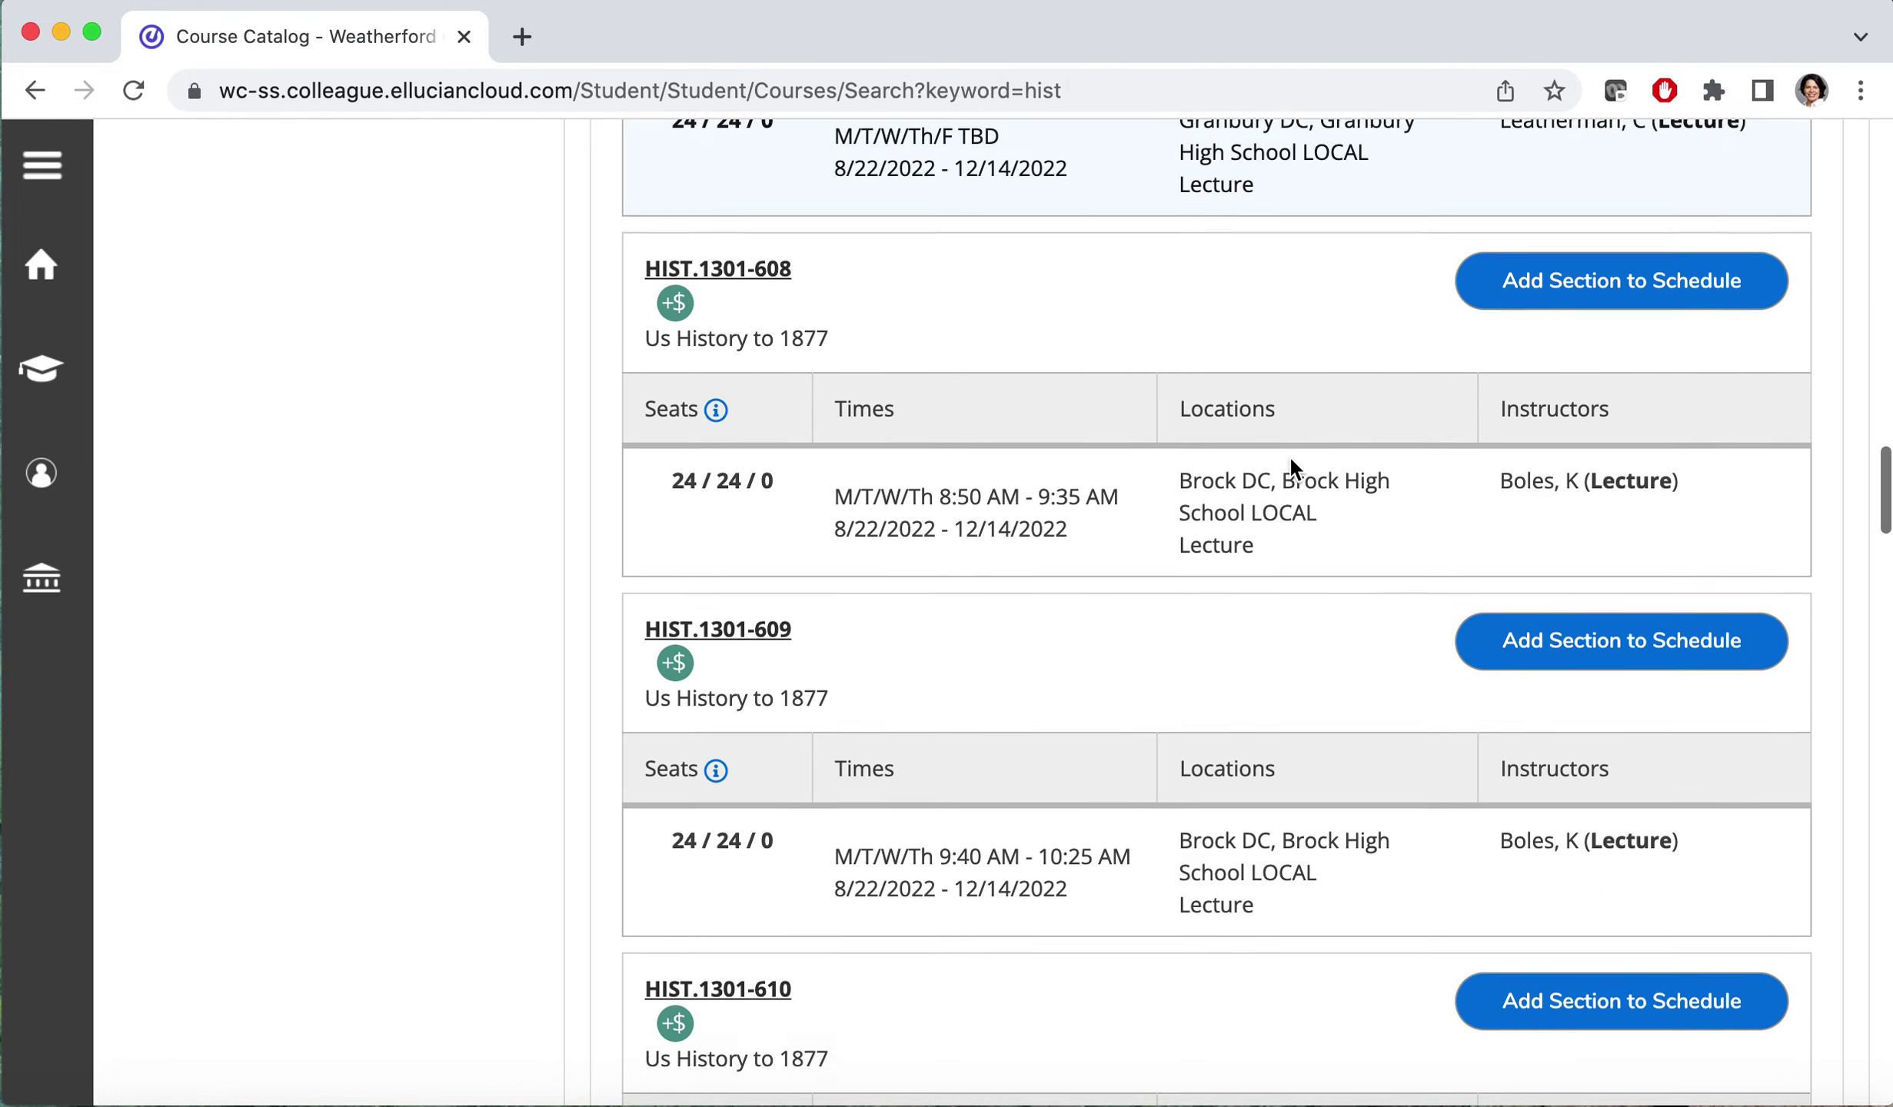
pyautogui.scroll(20, 1289, 455)
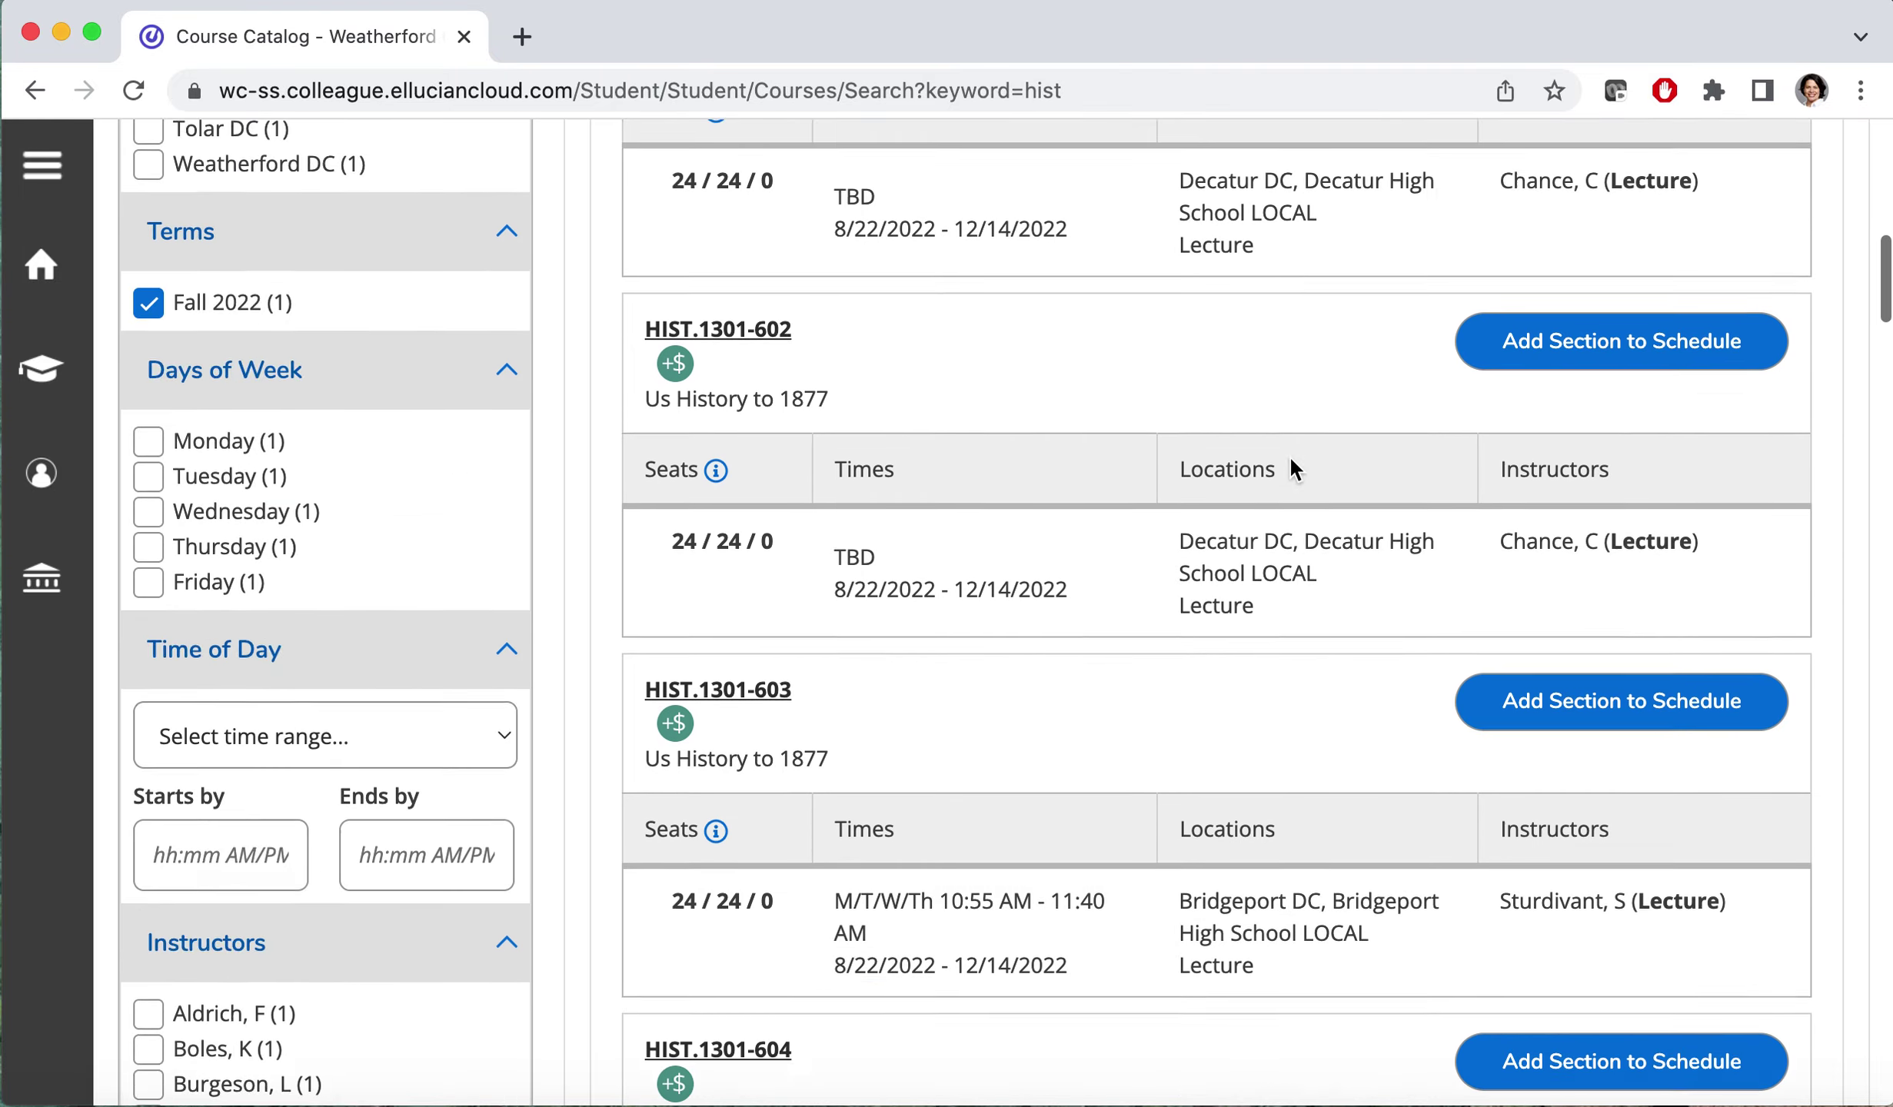
pyautogui.scroll(-8, 374, 558)
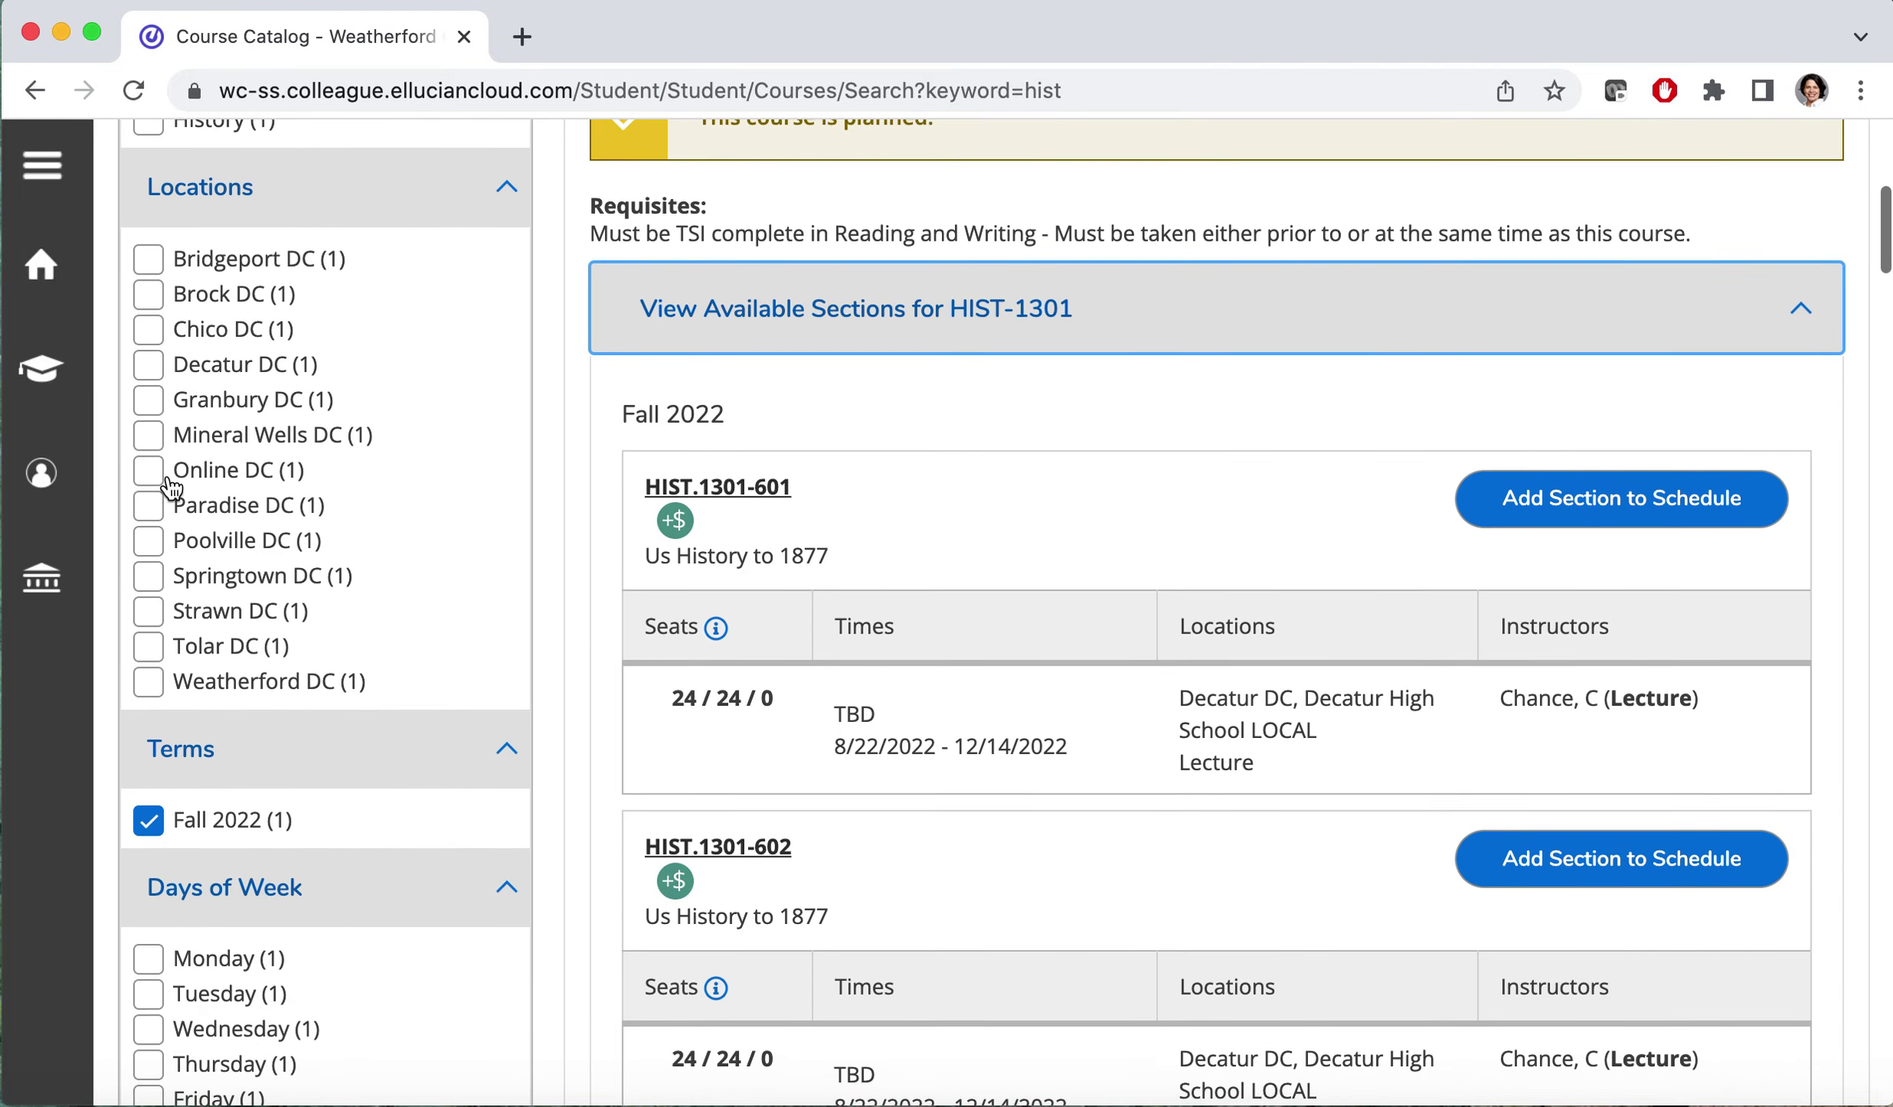
# Filter the HIST-1301 results to the Paradise DC location and add section HIST.1301-611 to the Fall 2022 schedule
pyautogui.click(157, 509)
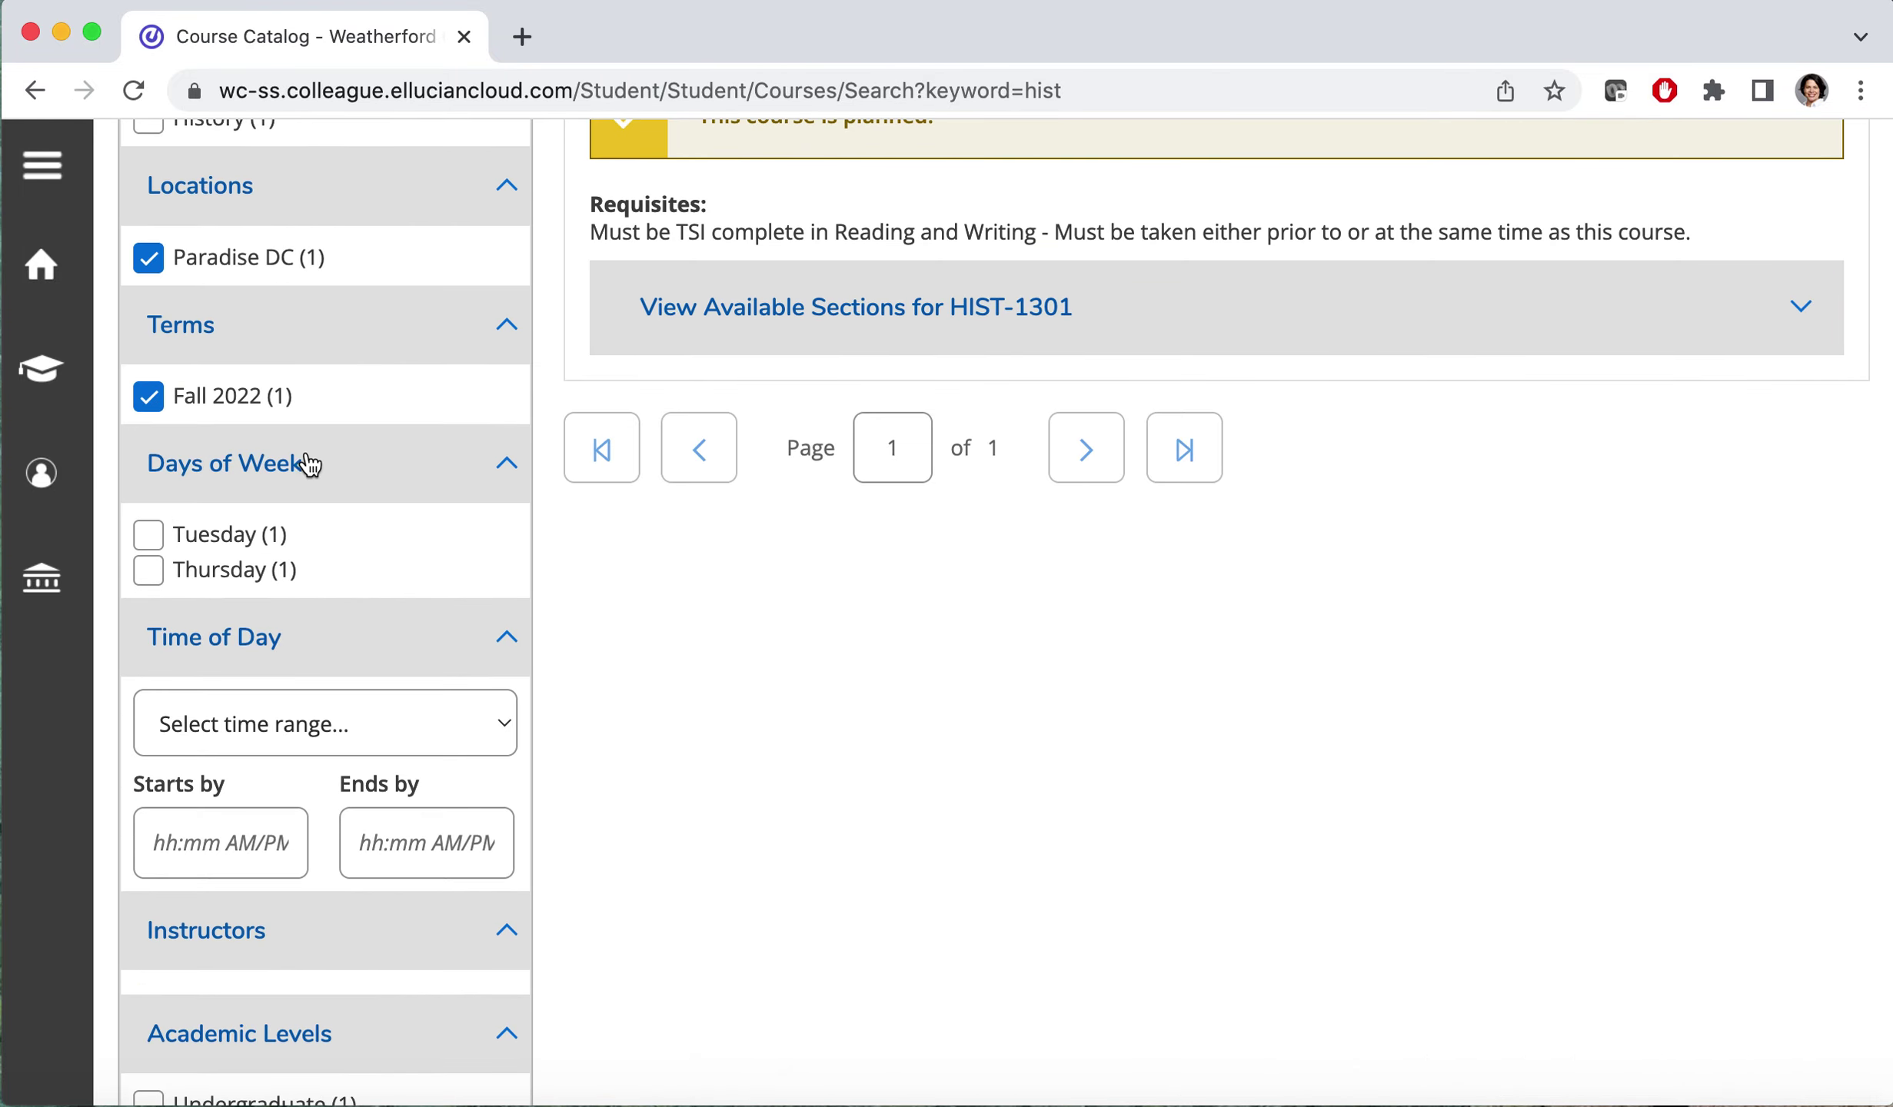
pyautogui.click(843, 314)
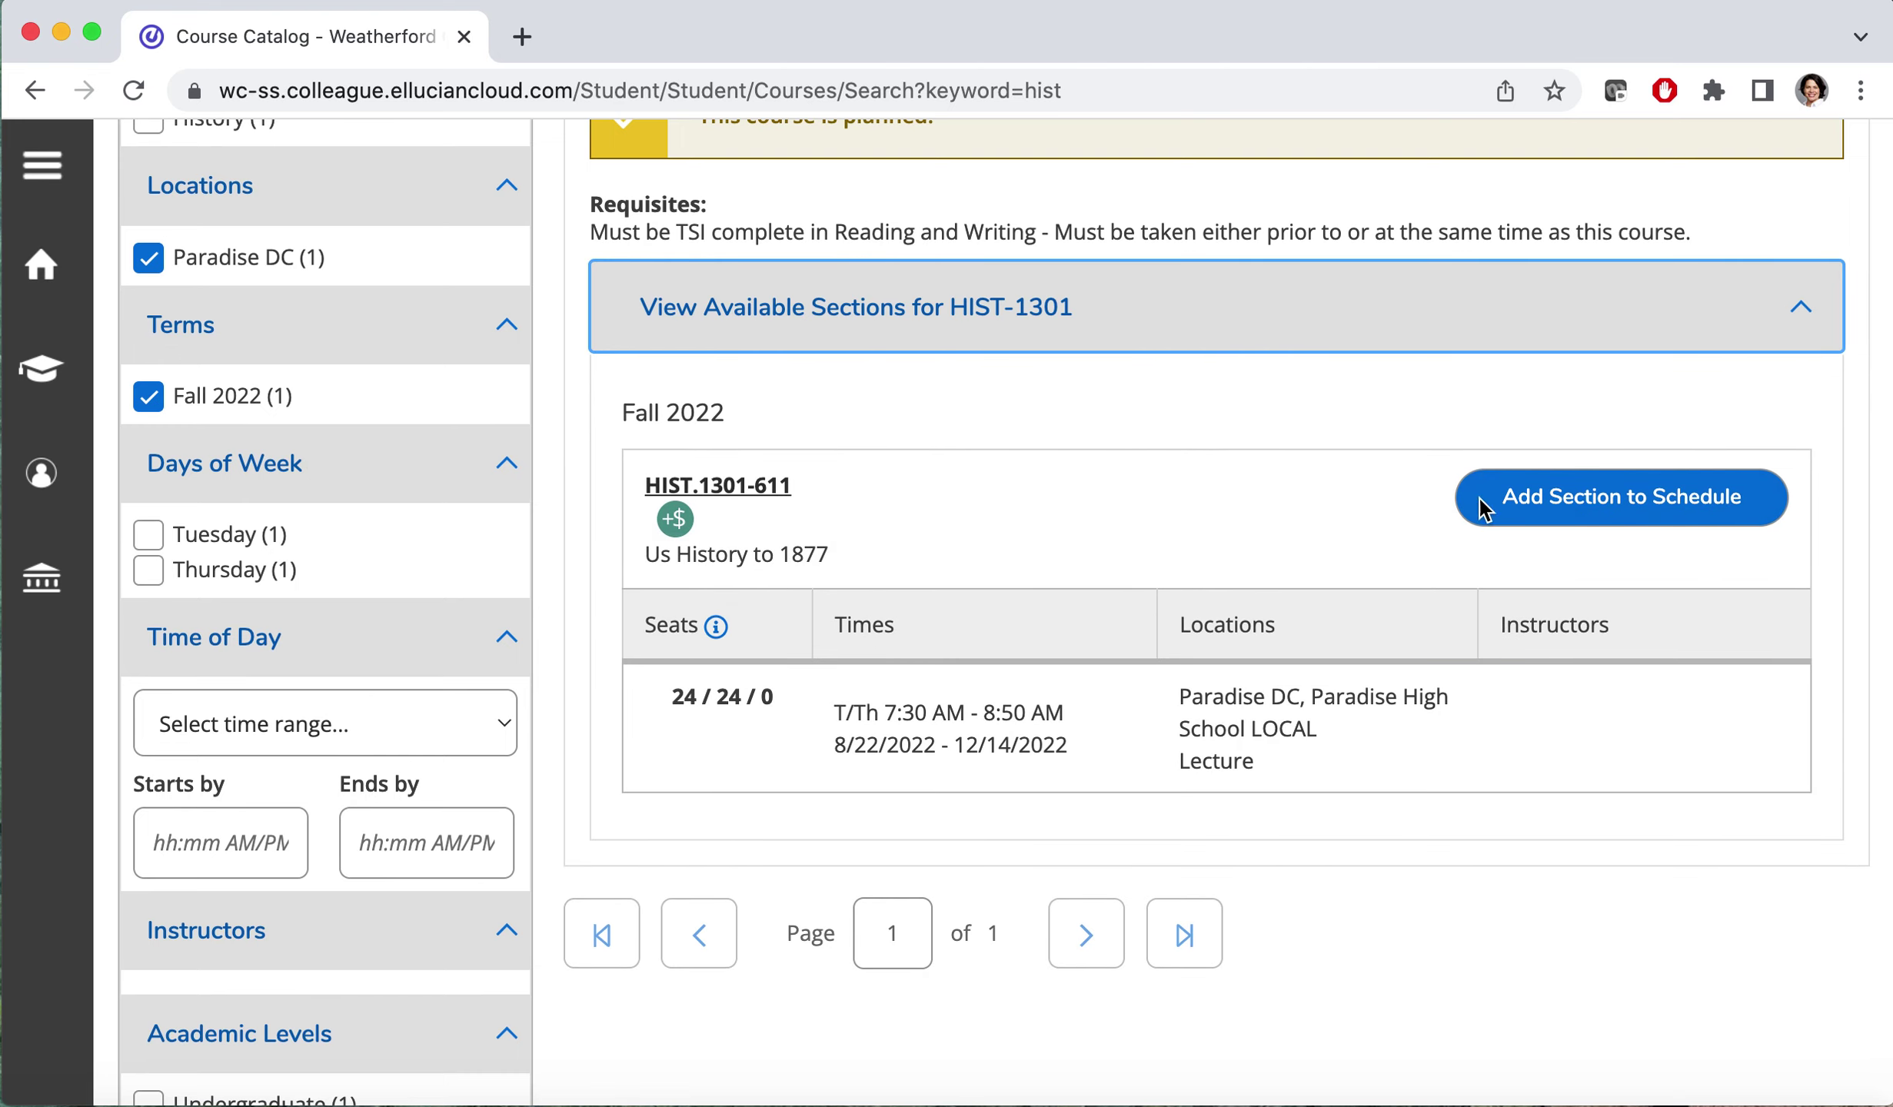
pyautogui.click(1625, 498)
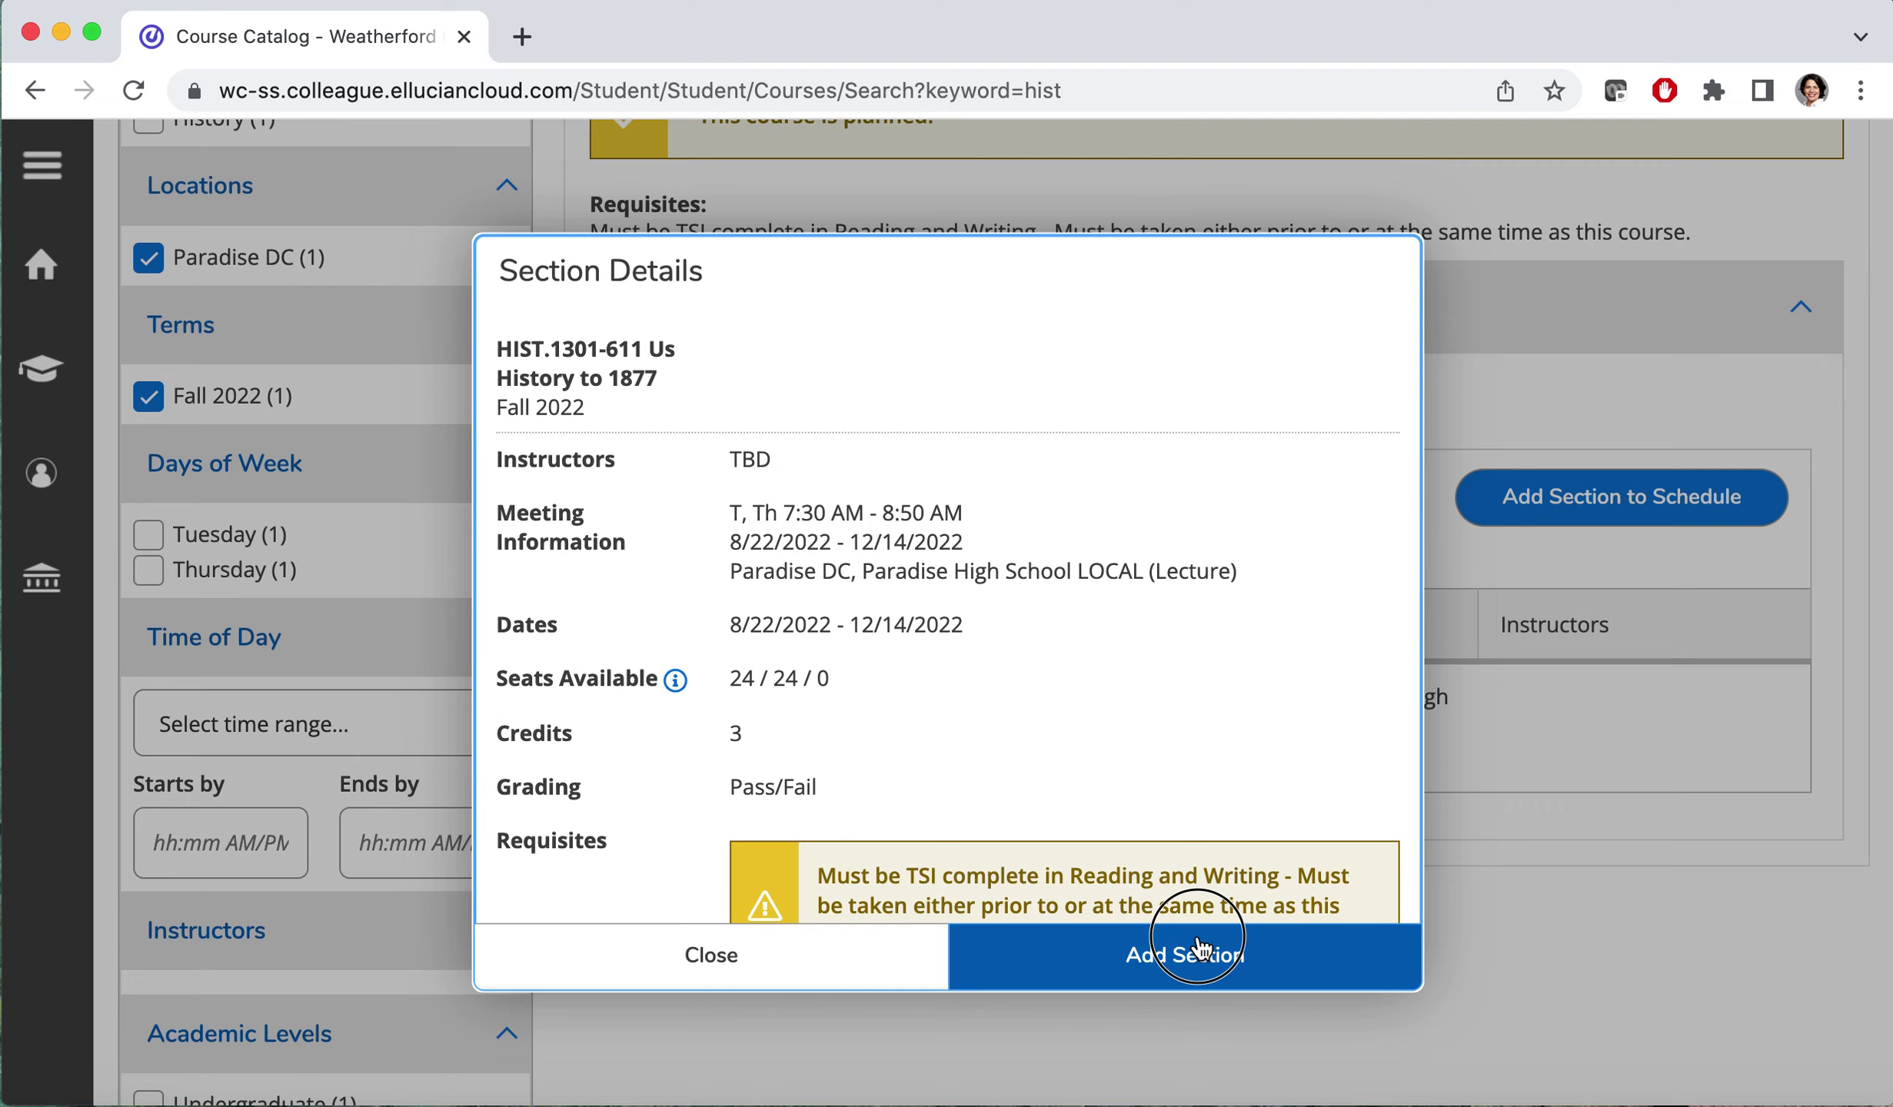
pyautogui.click(1199, 939)
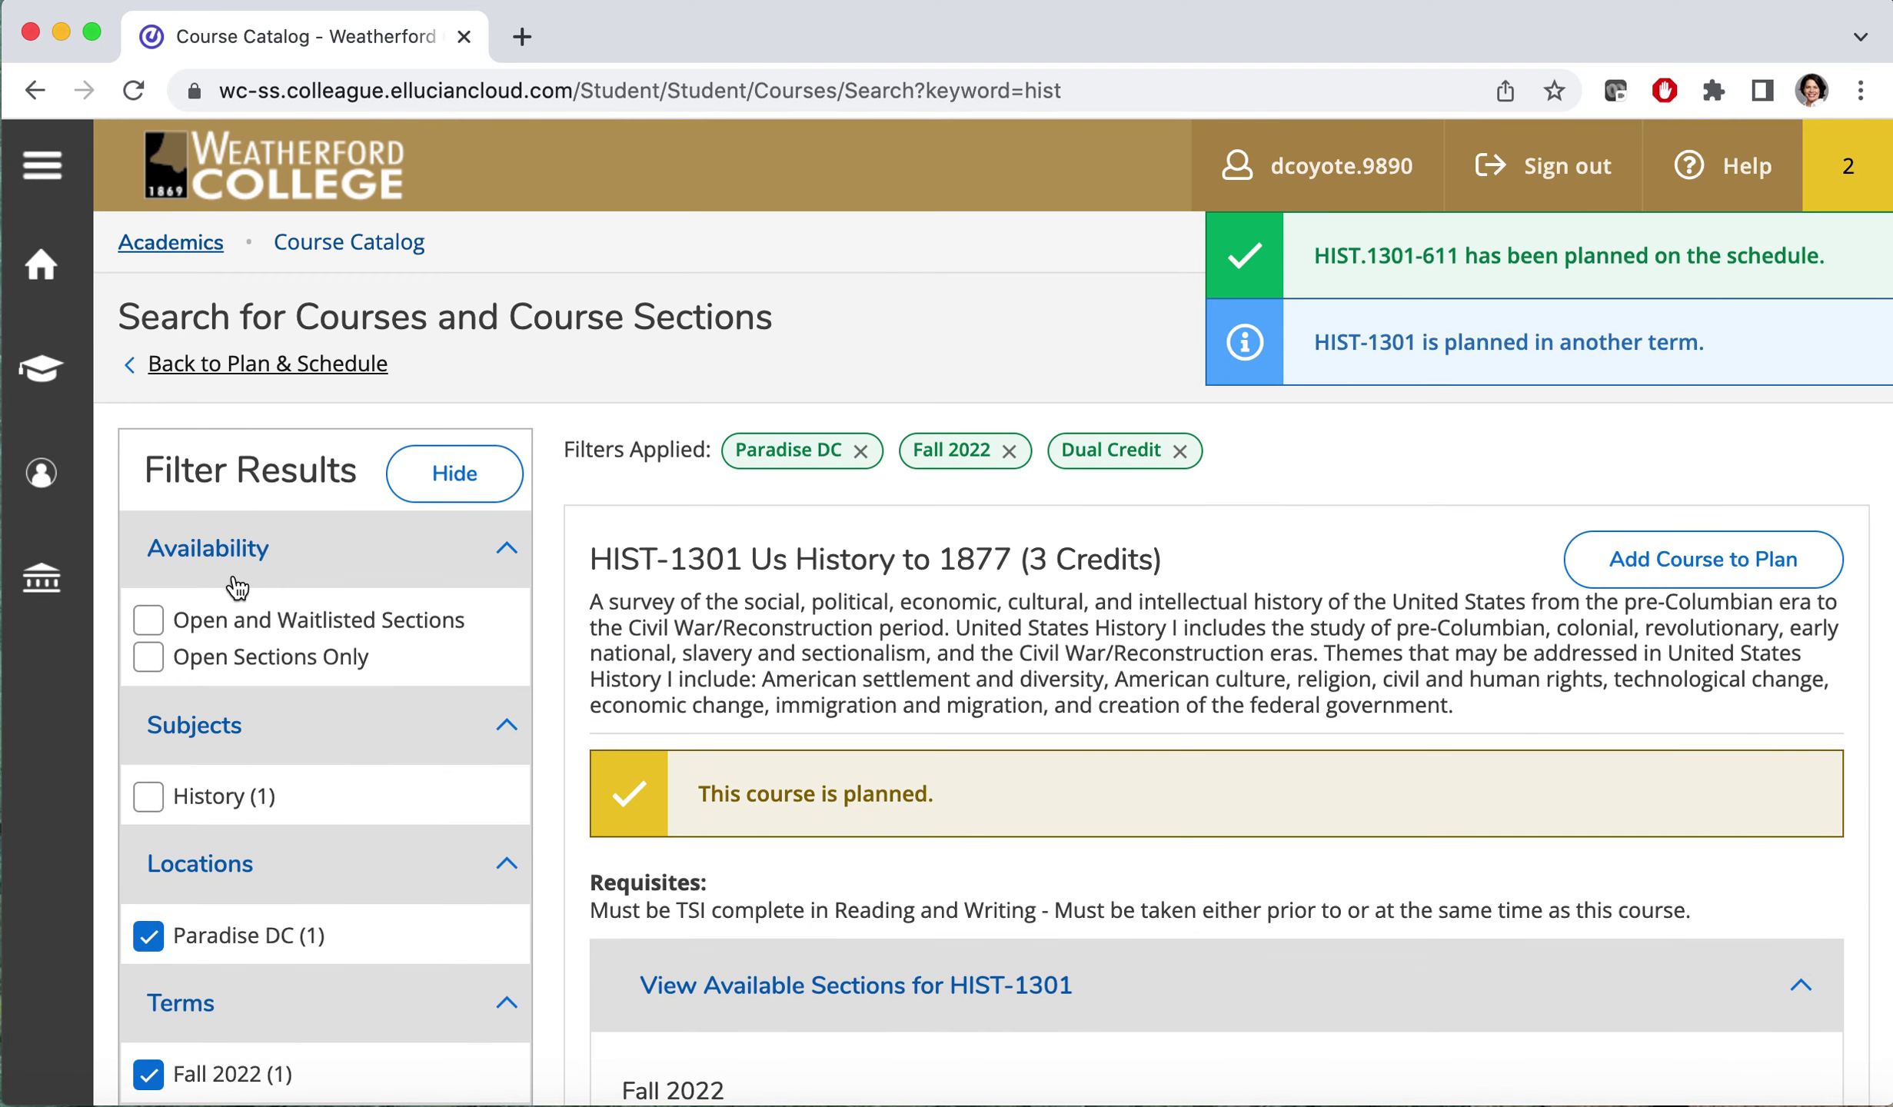
# Return to the Plan & Schedule page and display the Fall 2022 term
pyautogui.click(198, 365)
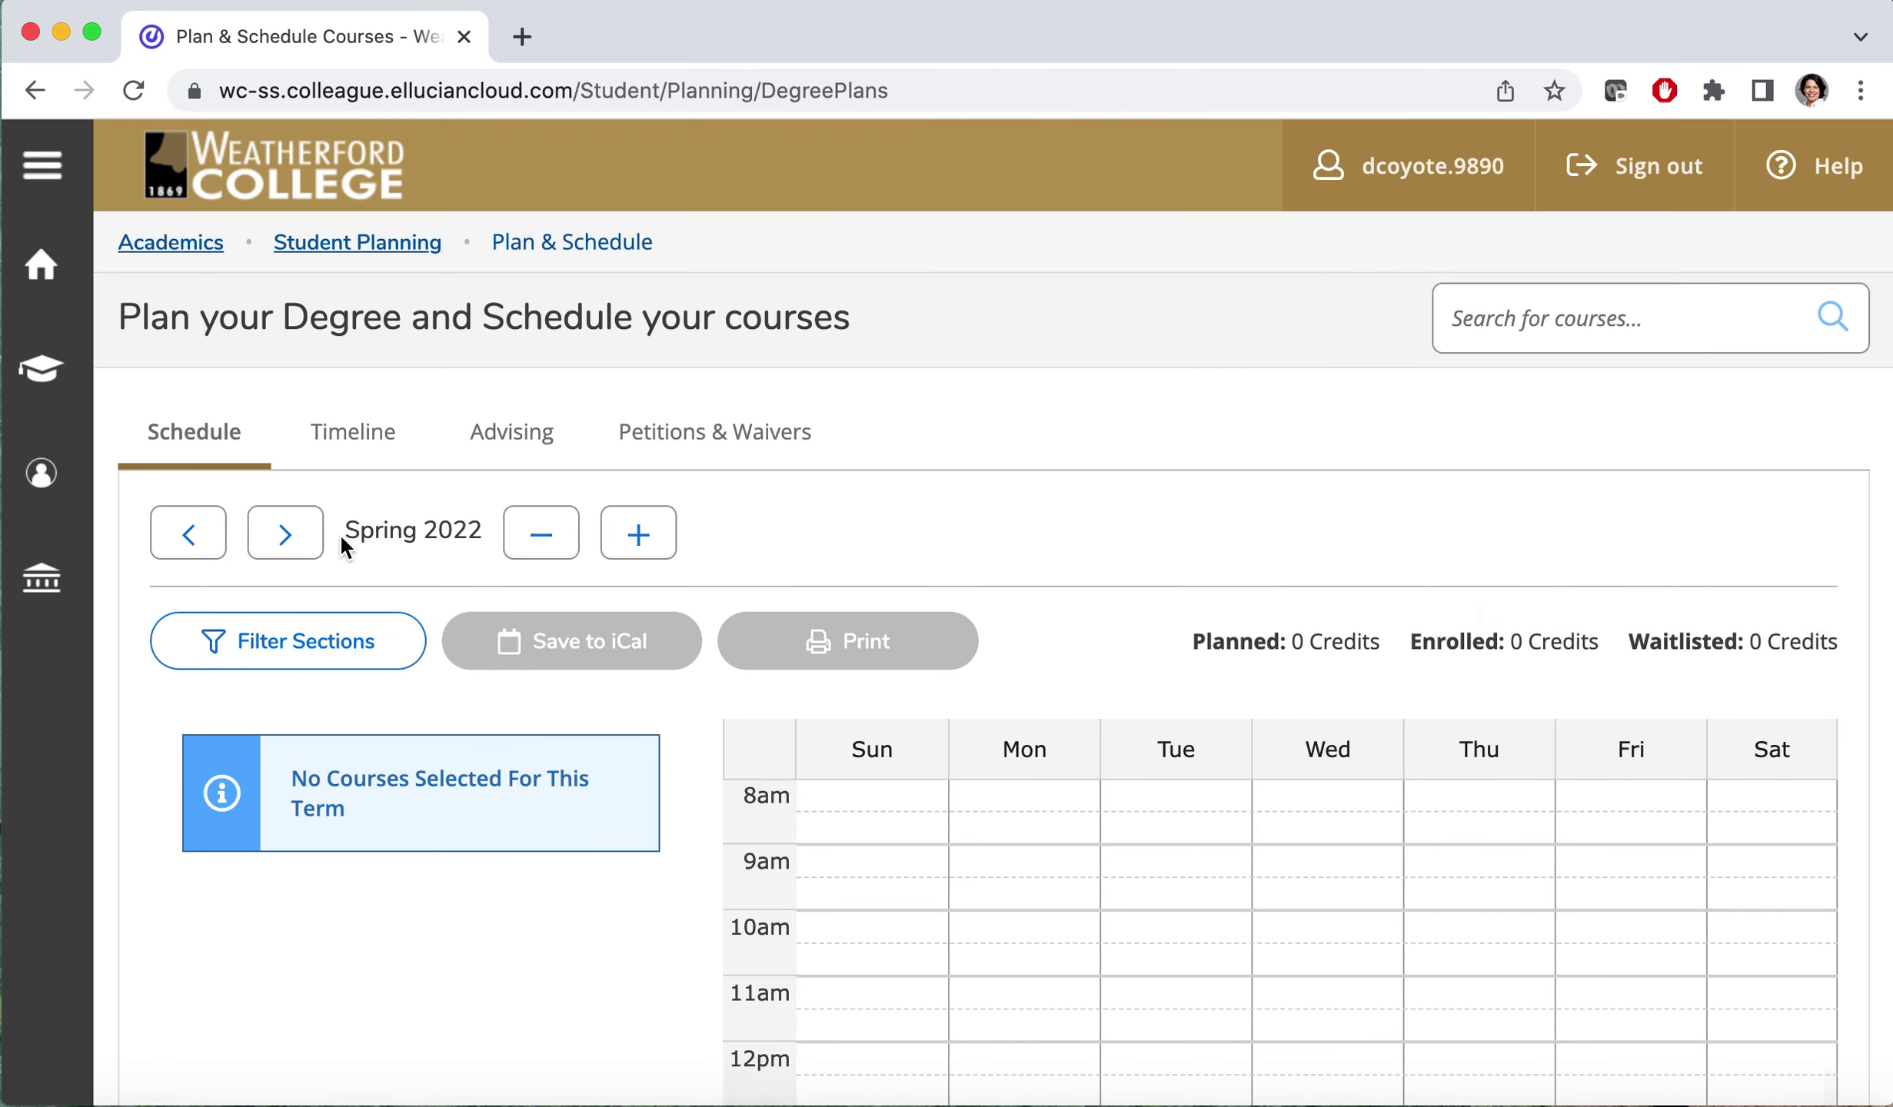
pyautogui.click(292, 532)
pyautogui.click(289, 532)
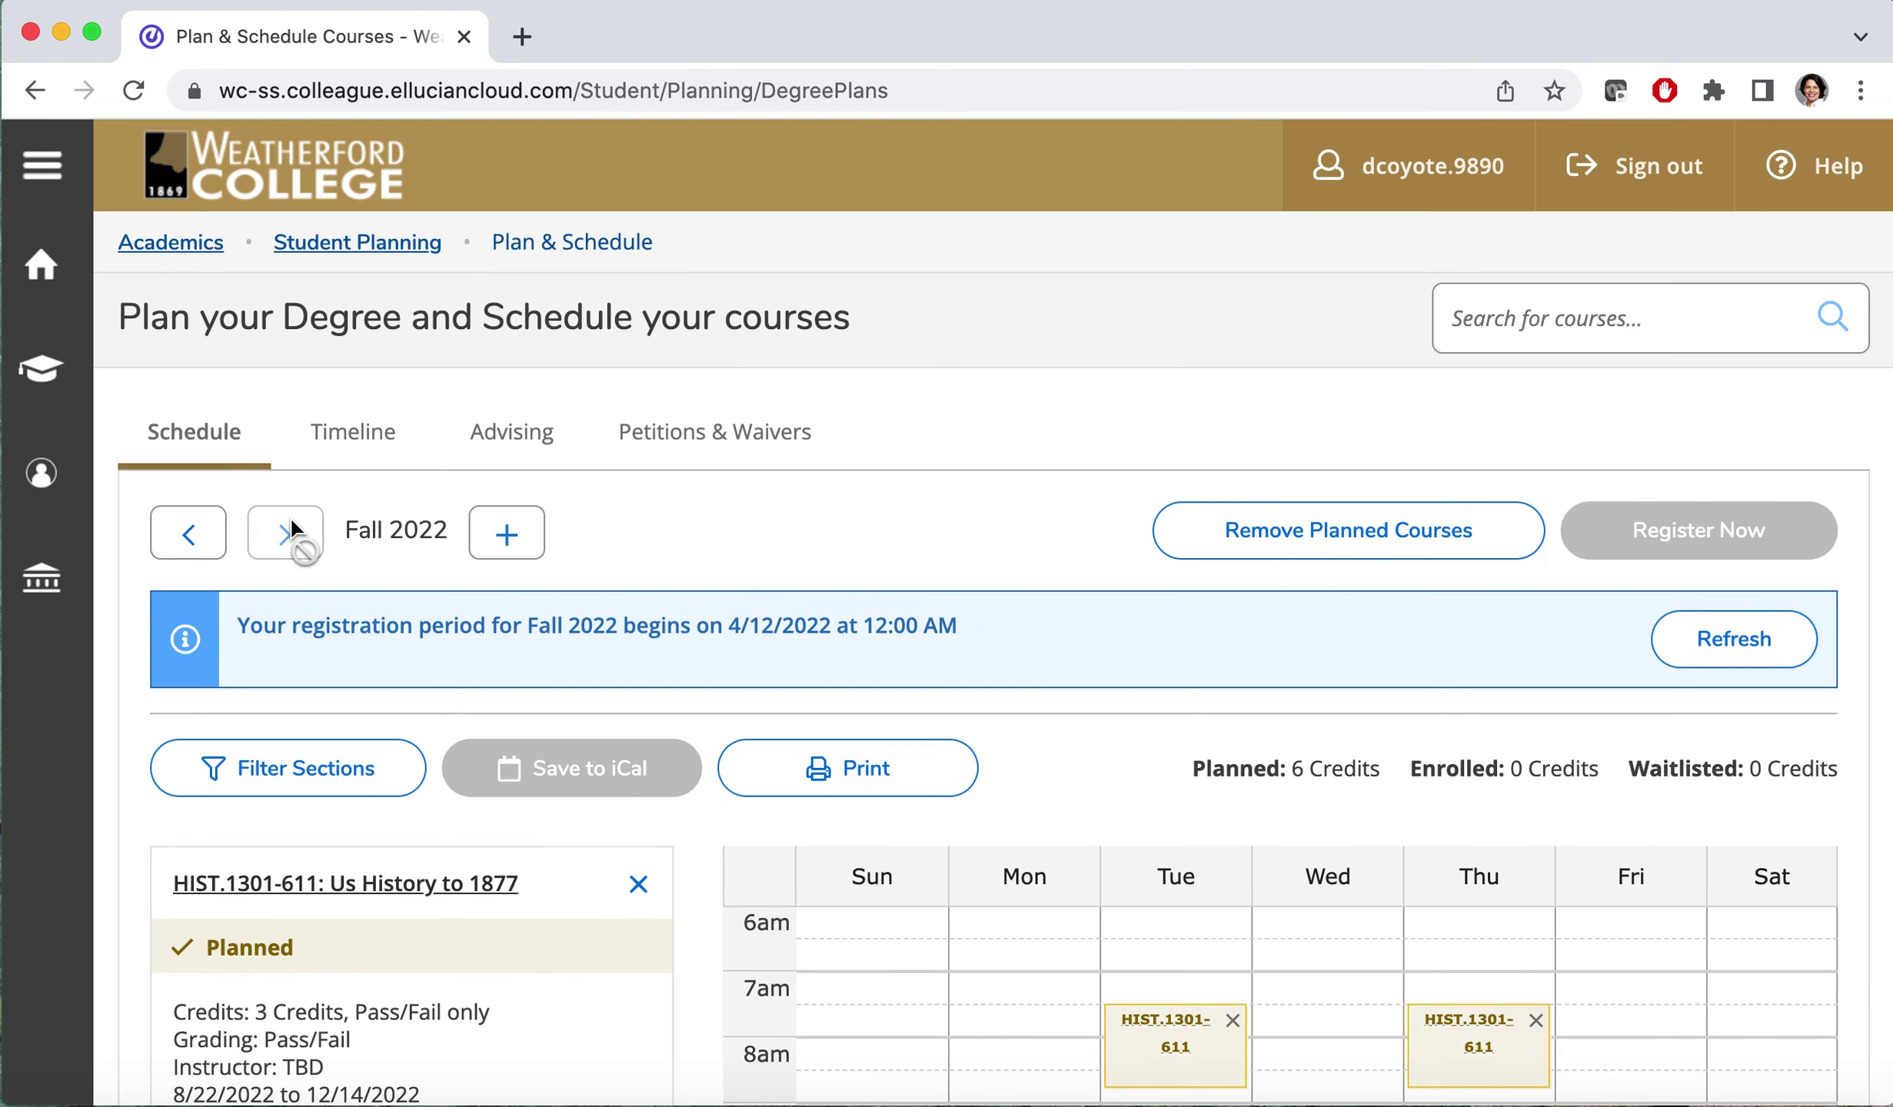
# Review the planned HIST.1301-611 and PSYC.2301-607 sections in the Fall 2022 course list, weekly calendar and sections without a meeting time
pyautogui.scroll(-5, 626, 573)
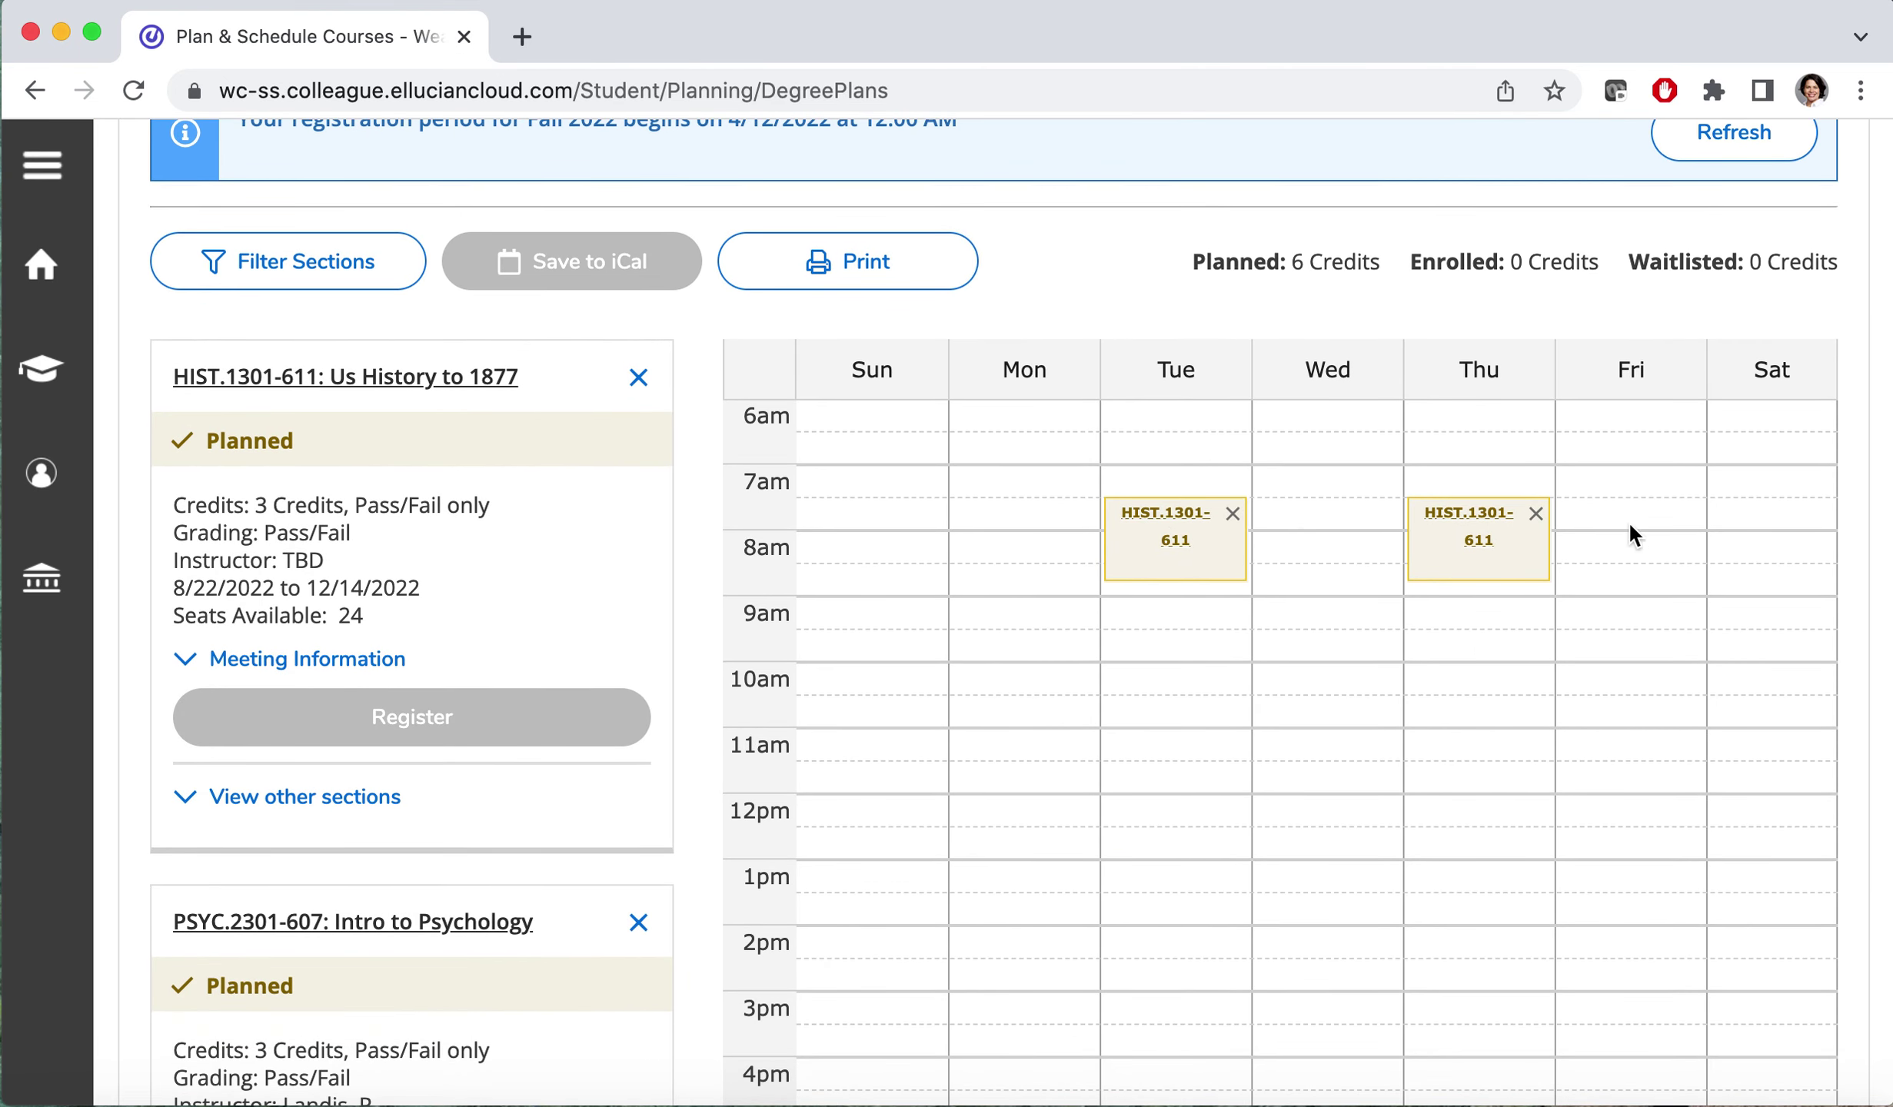
pyautogui.scroll(-3, 1090, 562)
pyautogui.scroll(-1, 586, 496)
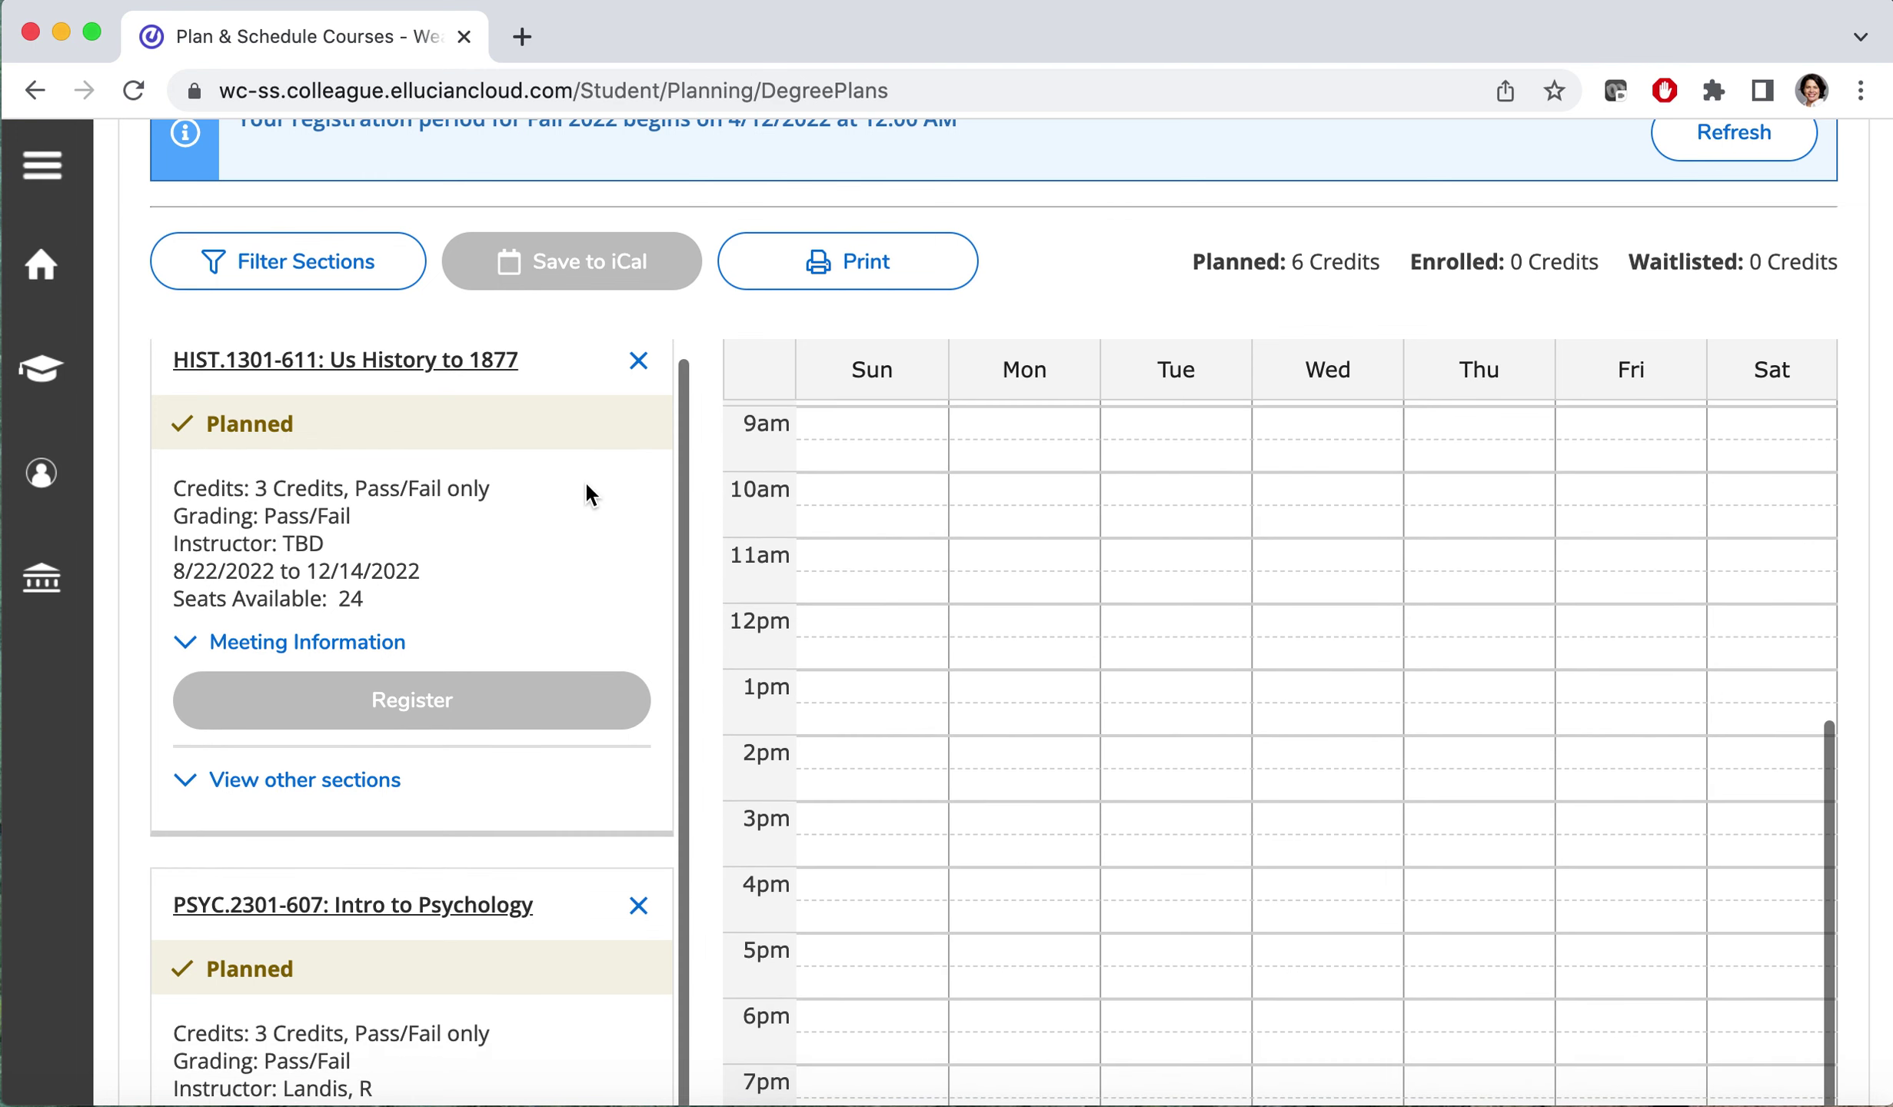
pyautogui.scroll(-5, 600, 523)
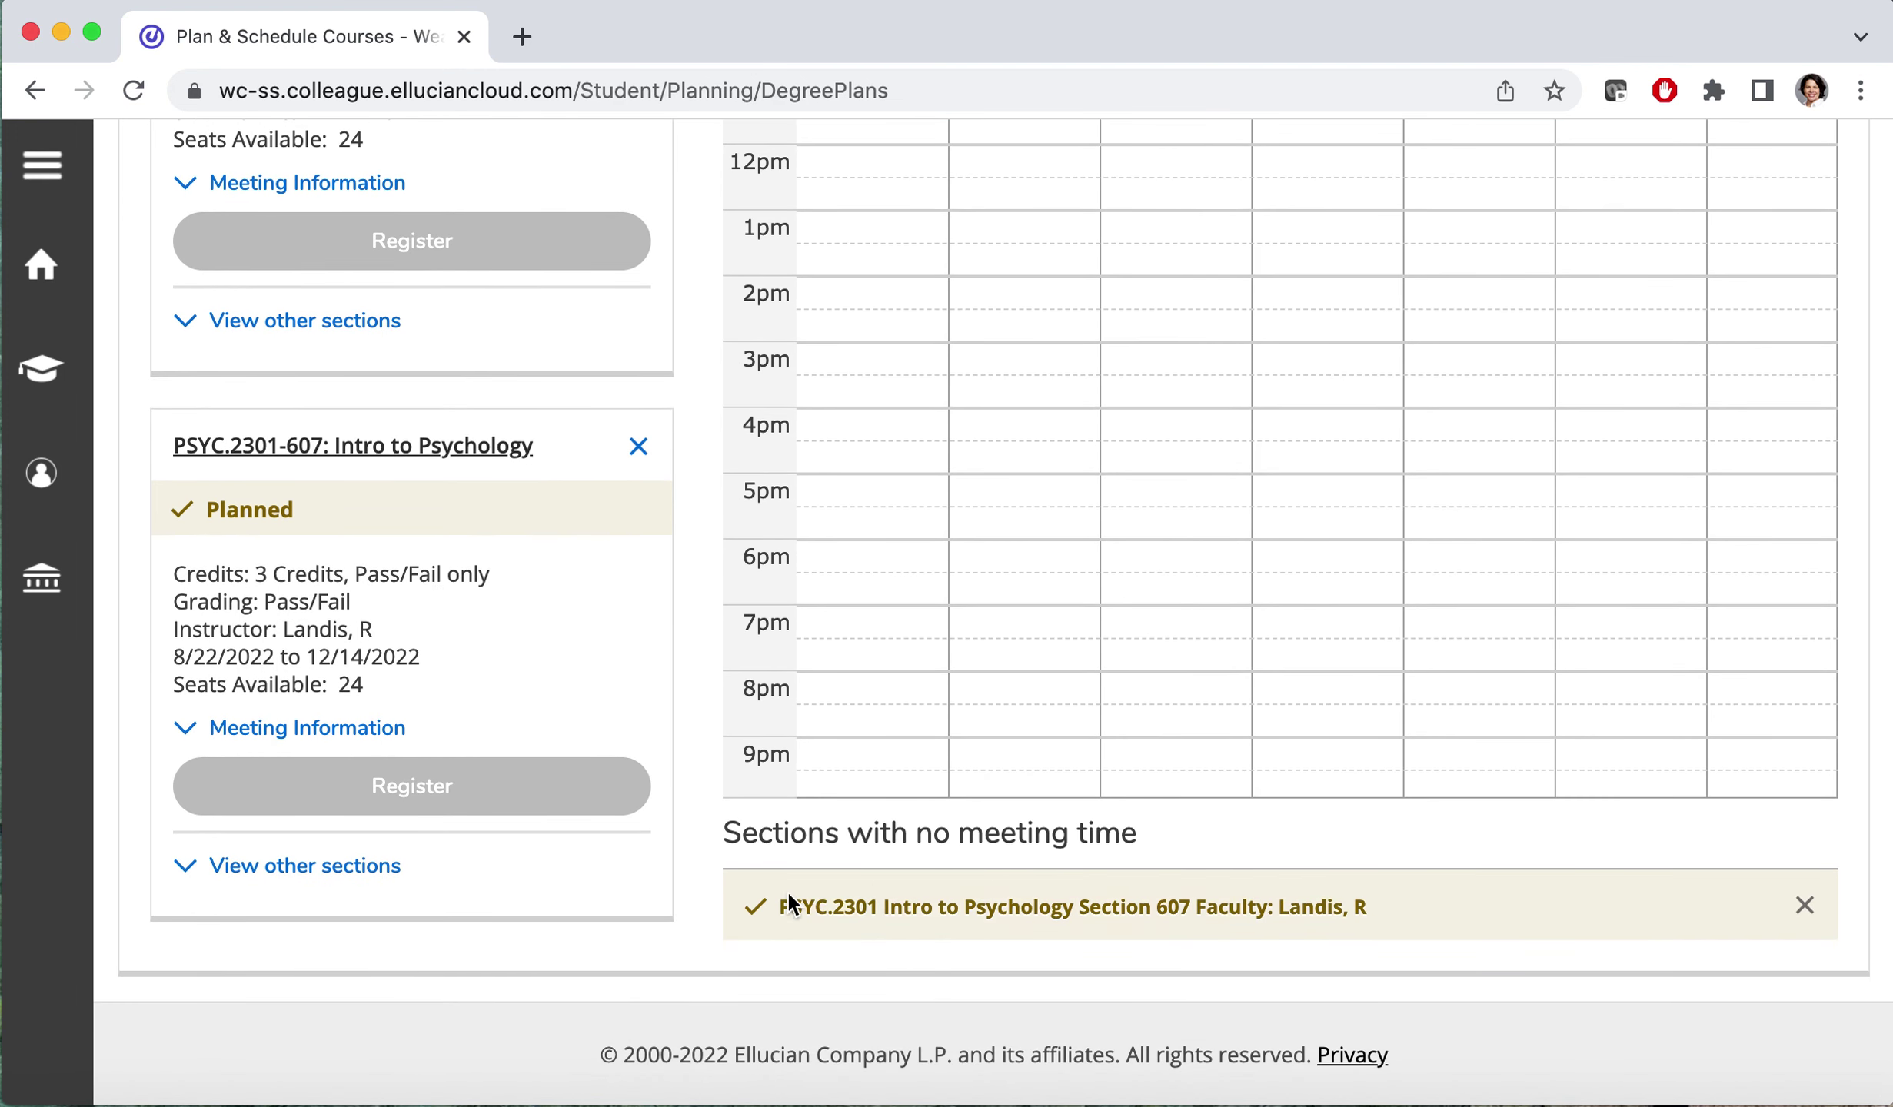
pyautogui.scroll(10, 997, 830)
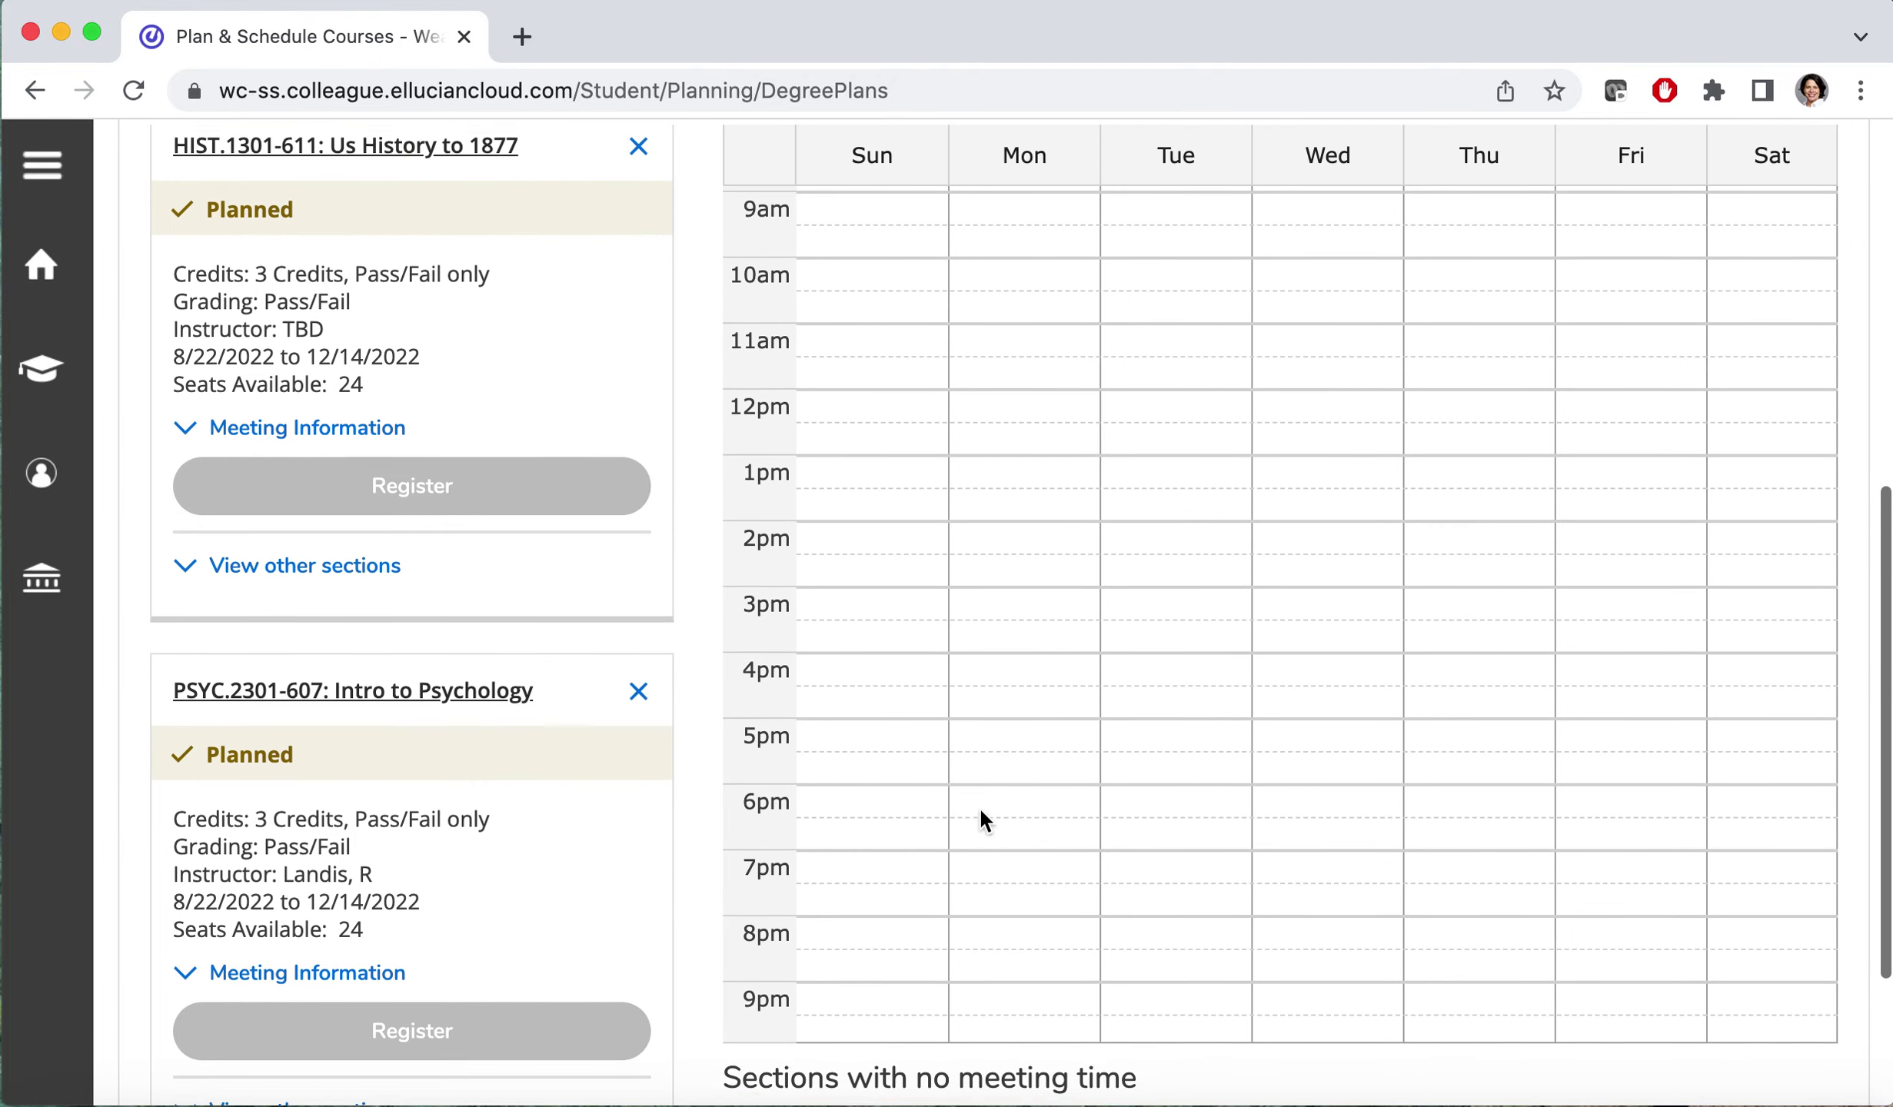
pyautogui.scroll(2, 950, 649)
pyautogui.scroll(2, 970, 634)
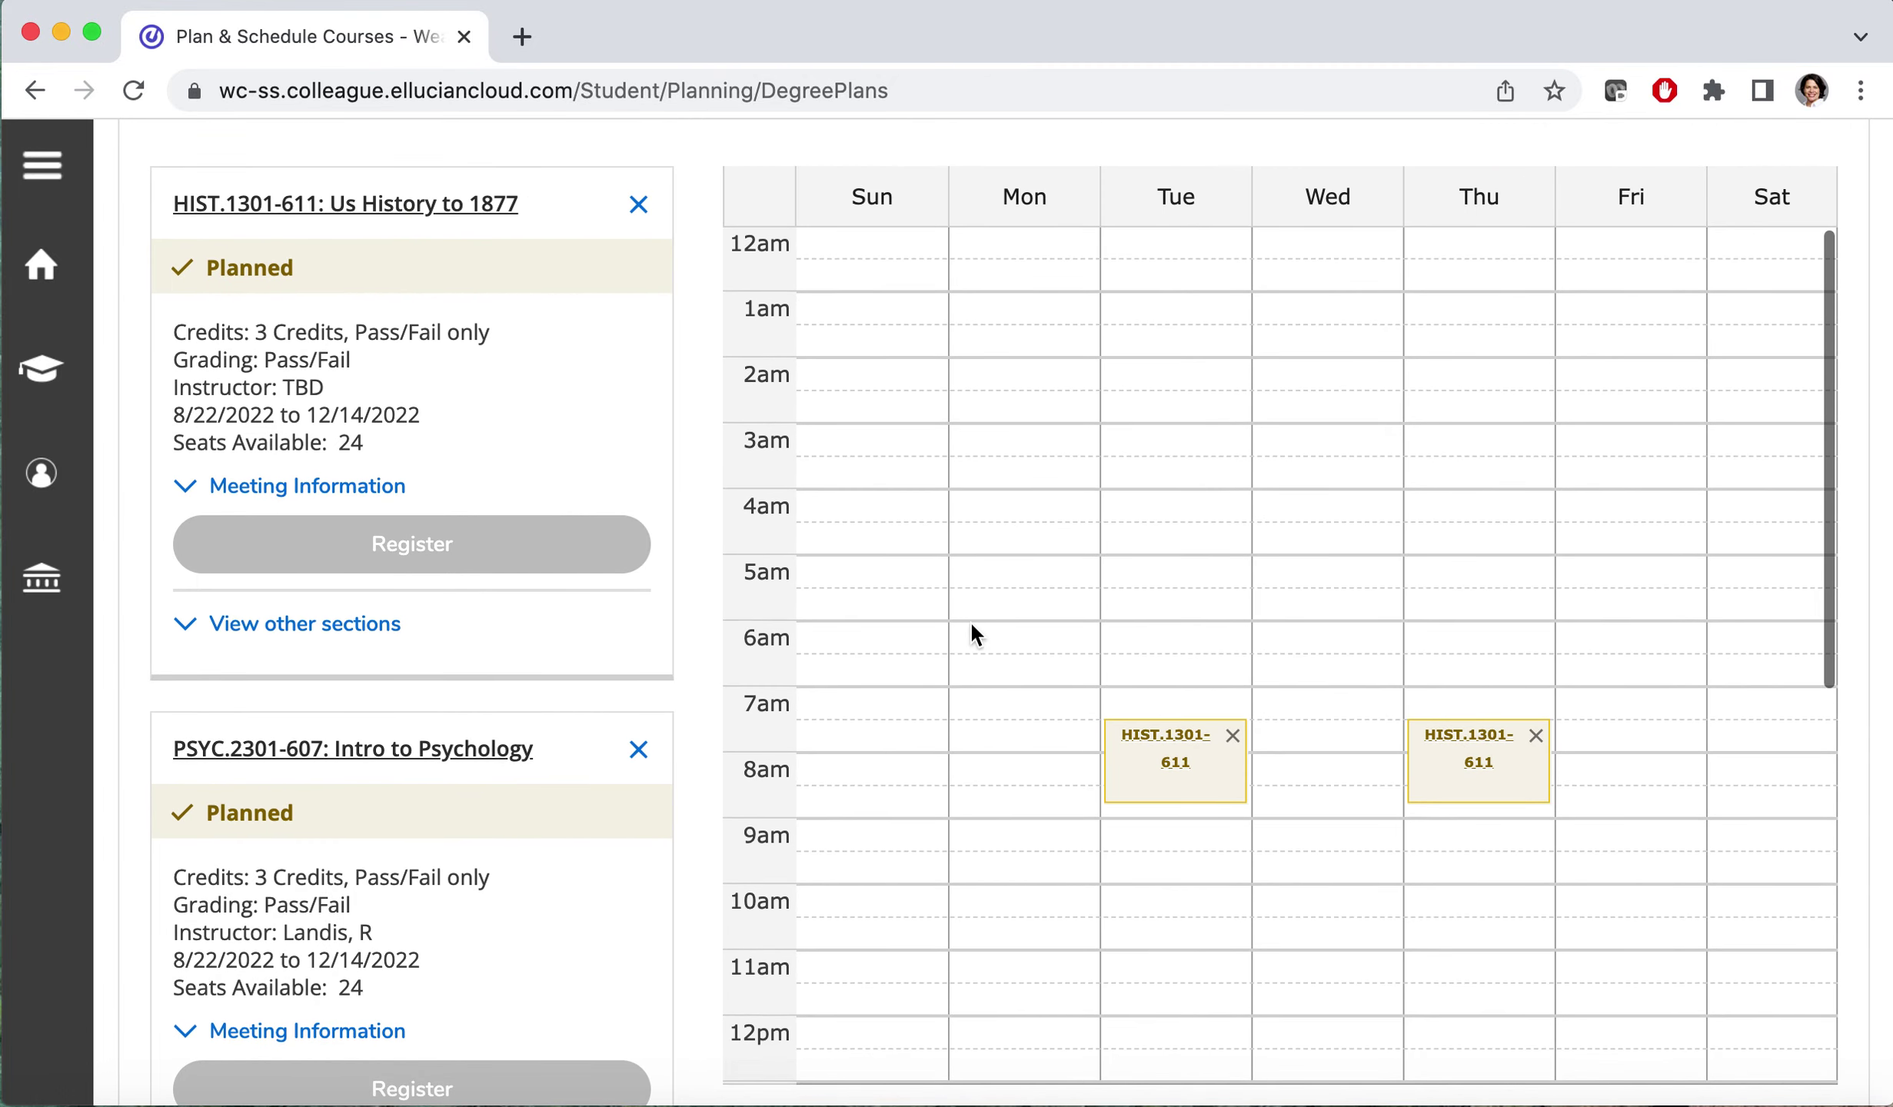
pyautogui.scroll(8, 991, 558)
pyautogui.scroll(-4, 556, 539)
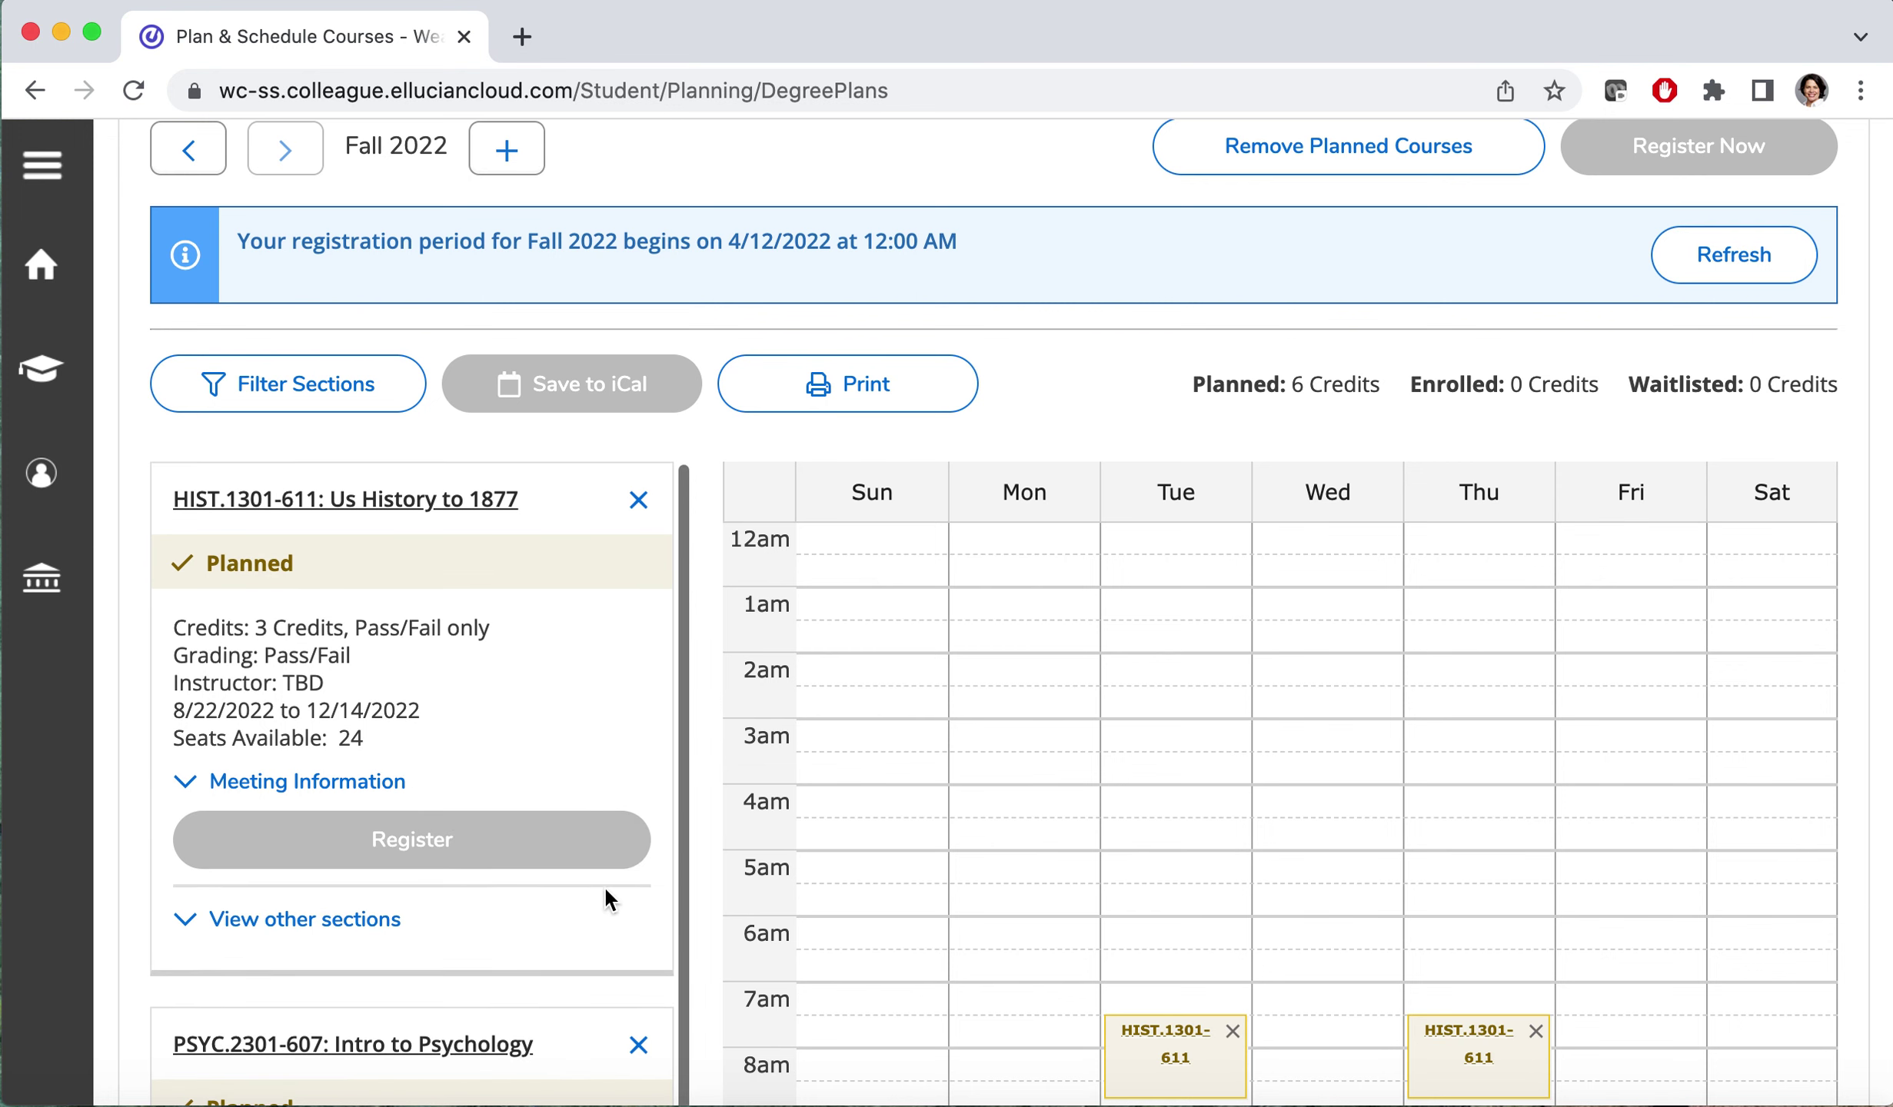
pyautogui.scroll(5, 807, 689)
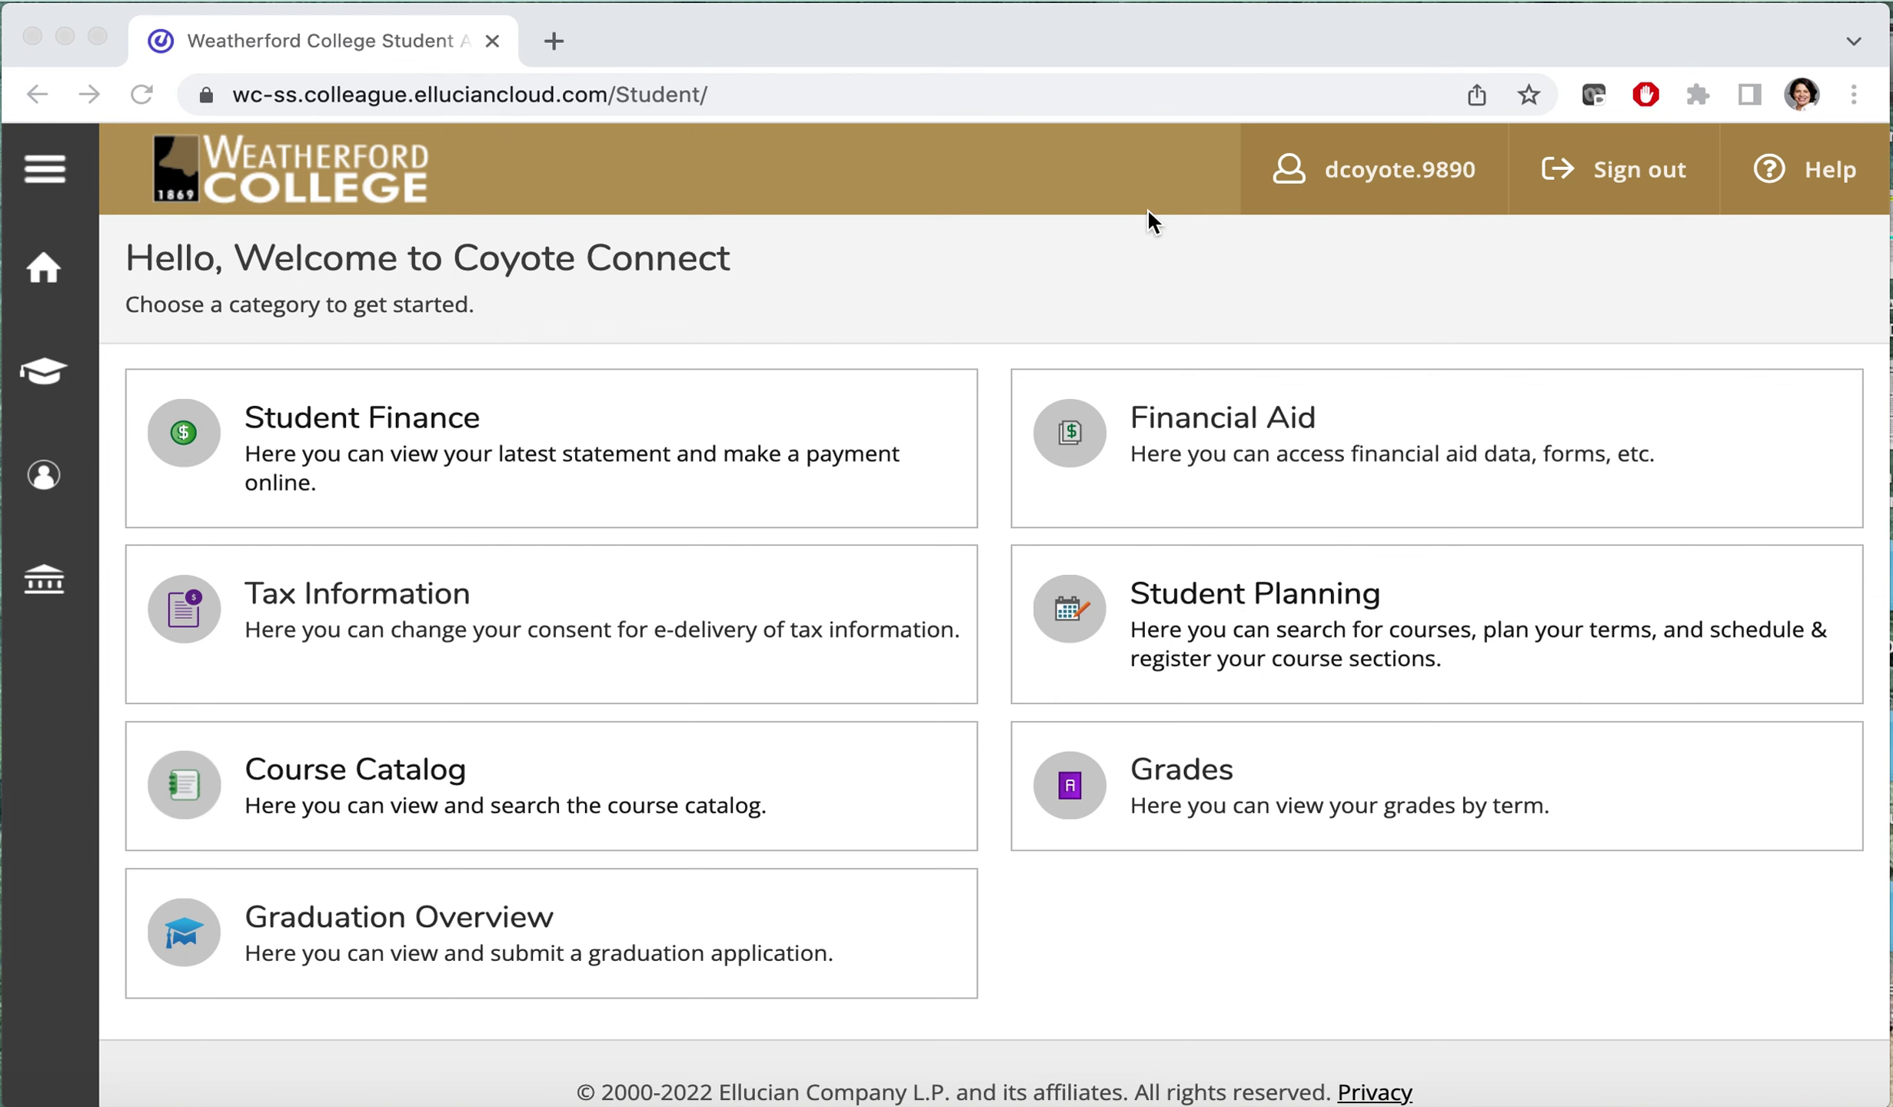
# Open Plan & Schedule through Student Planning on the home page and display the Fall 2022 term
pyautogui.click(1176, 596)
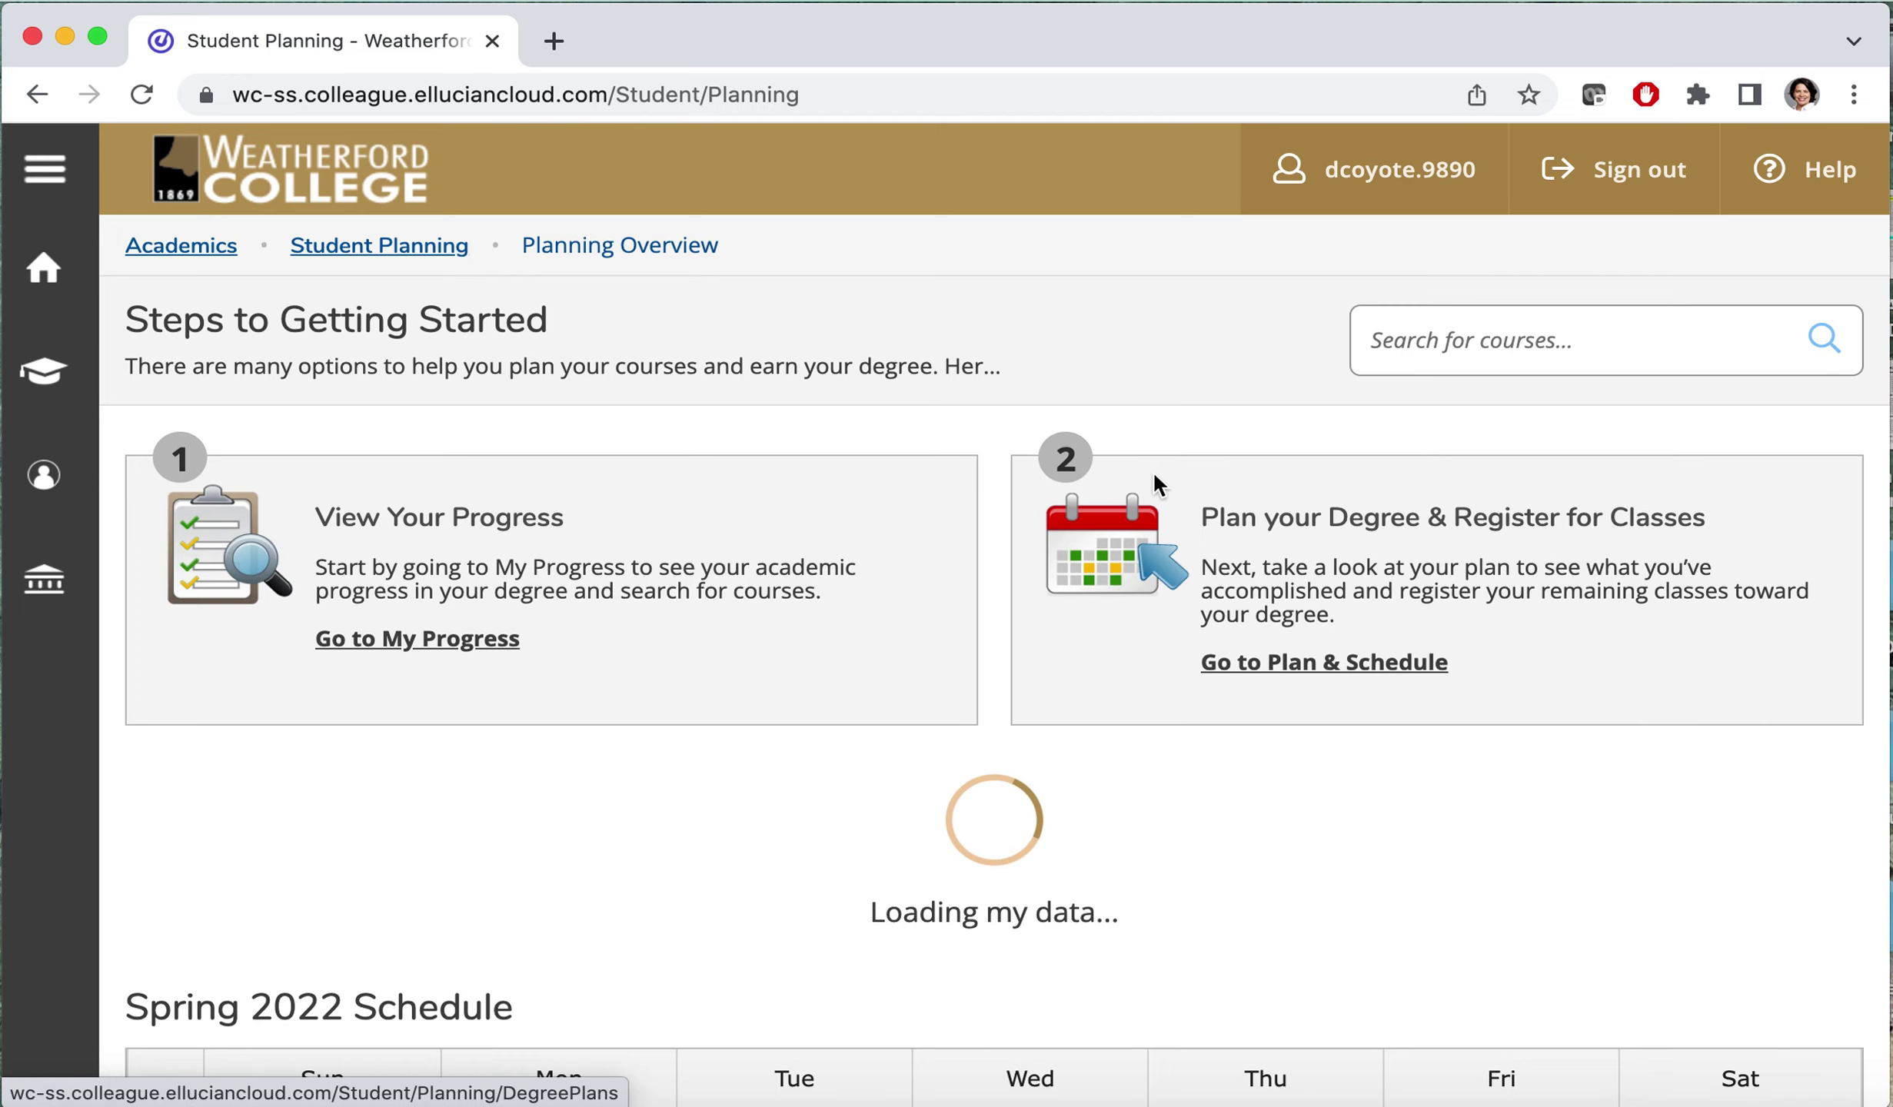
pyautogui.scroll(-6, 1156, 407)
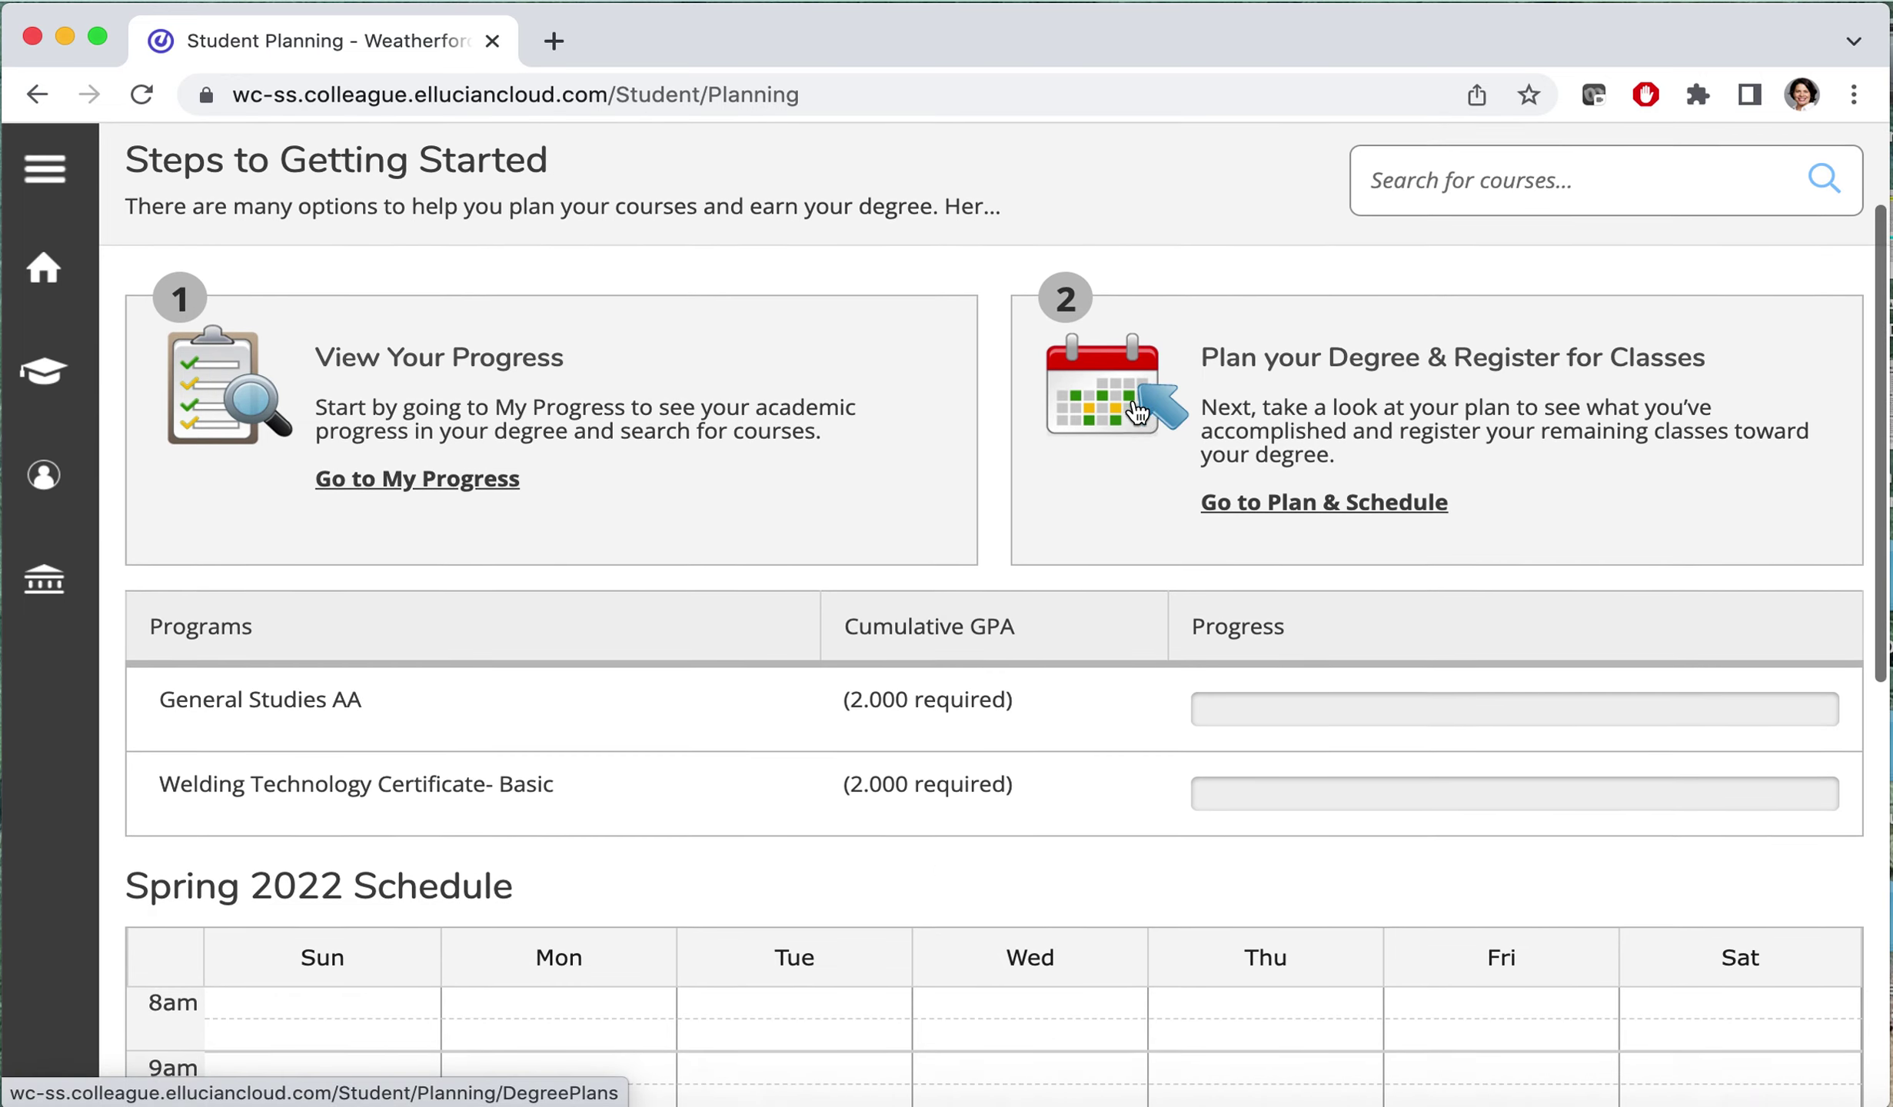
pyautogui.scroll(5, 1135, 416)
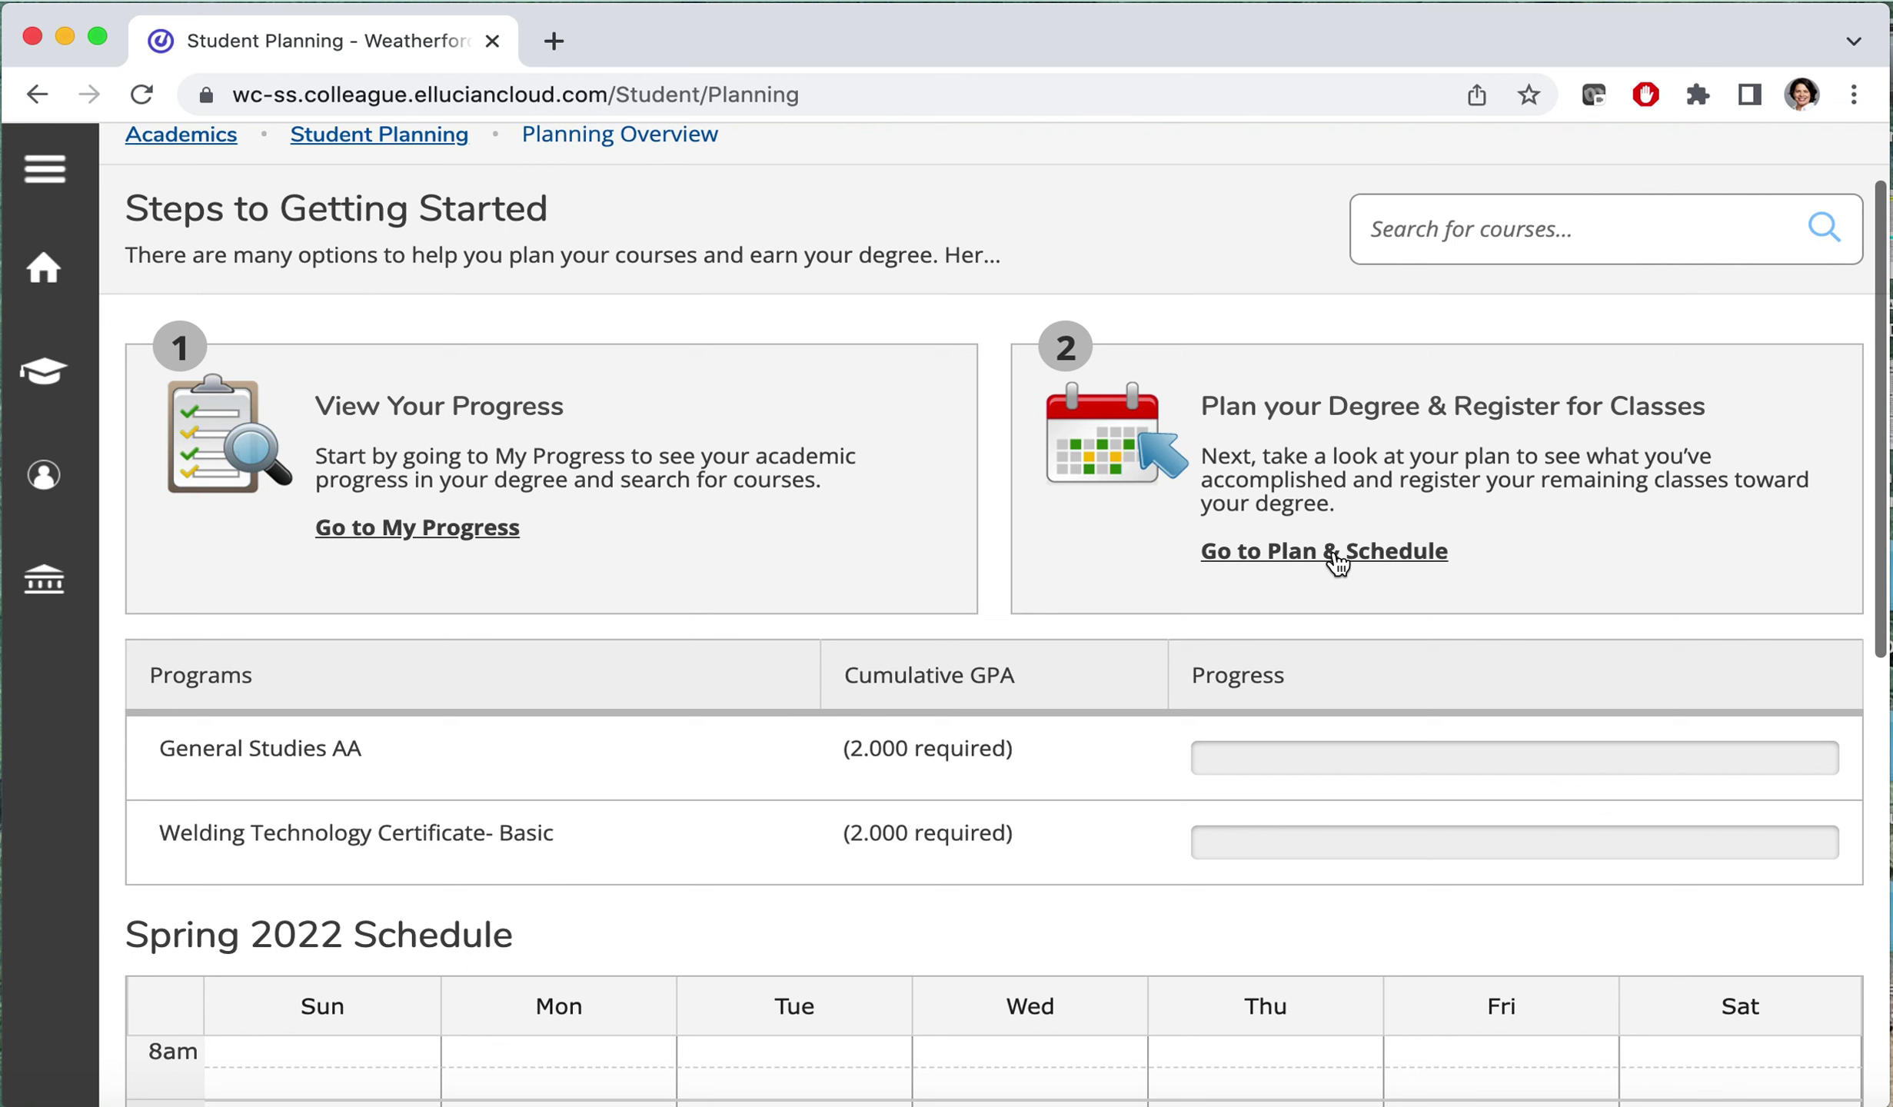
pyautogui.click(1340, 555)
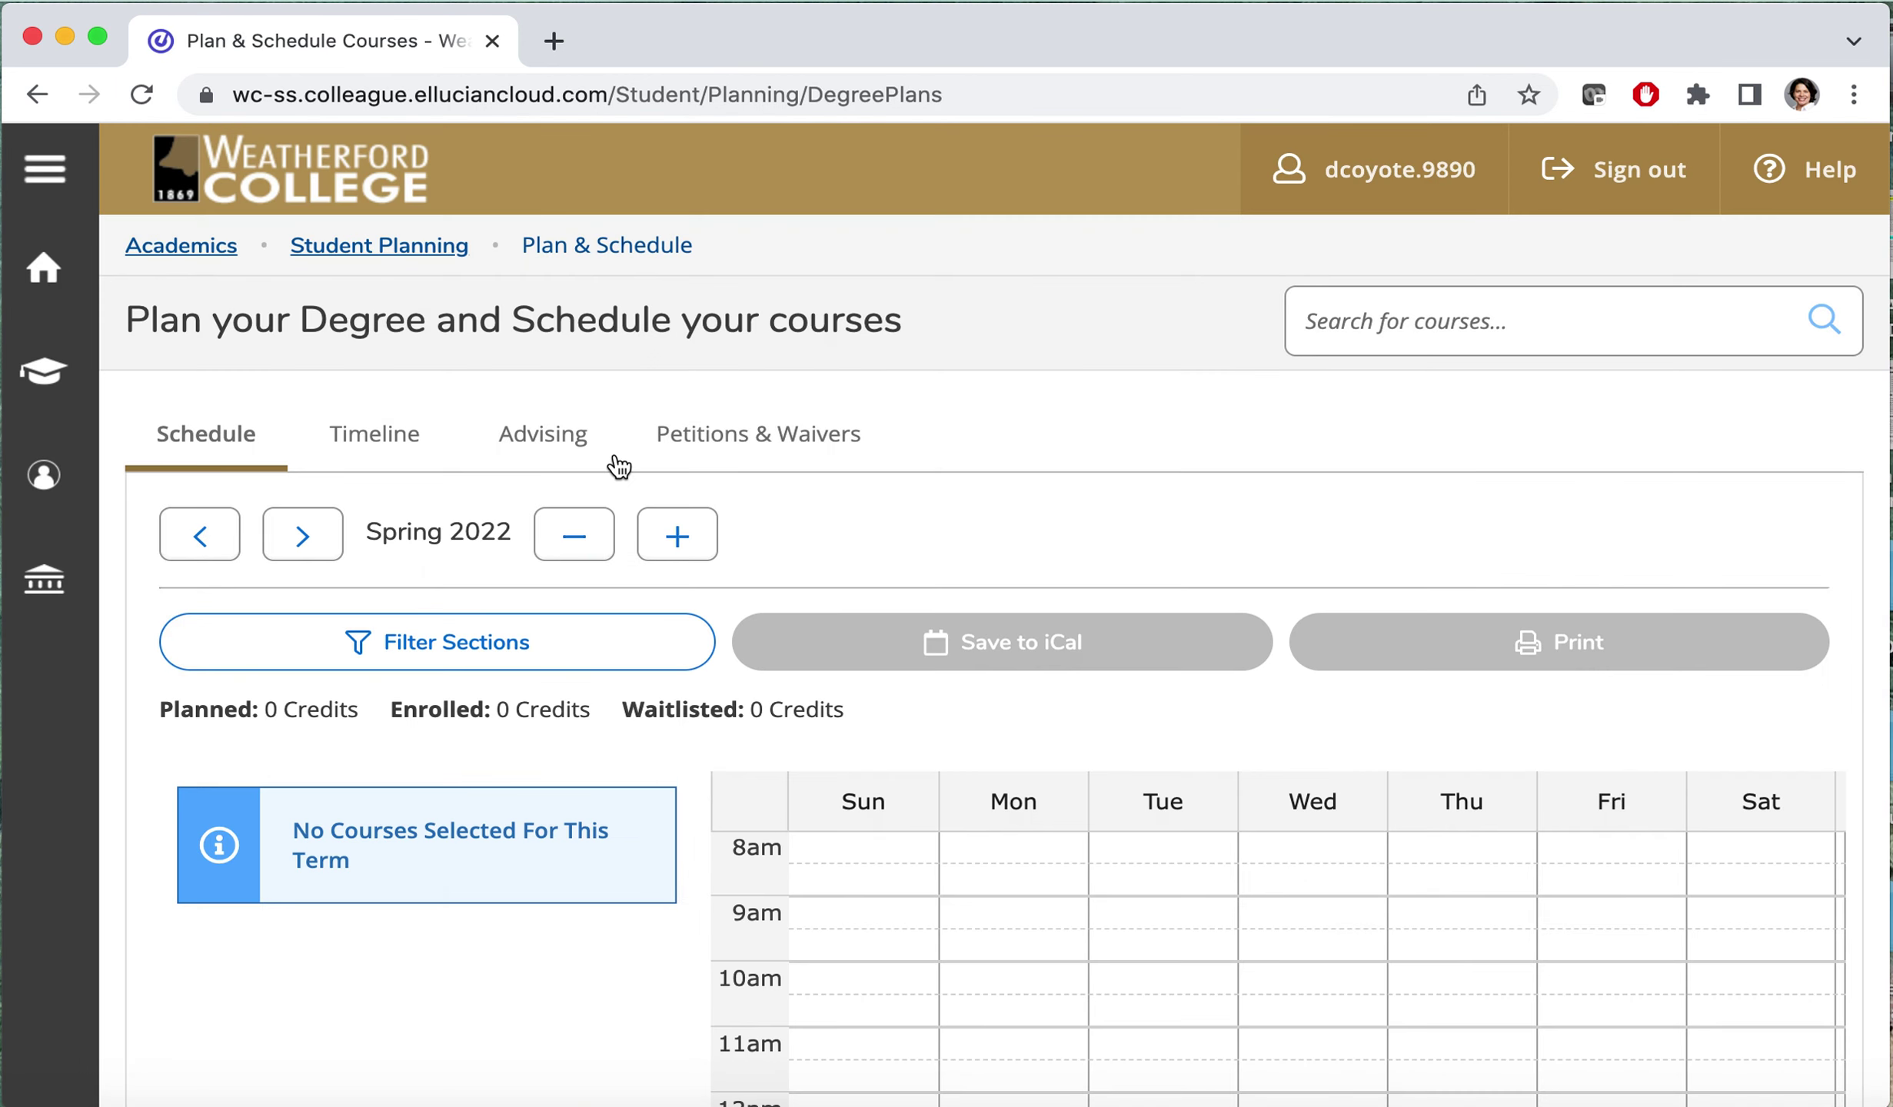
pyautogui.click(304, 535)
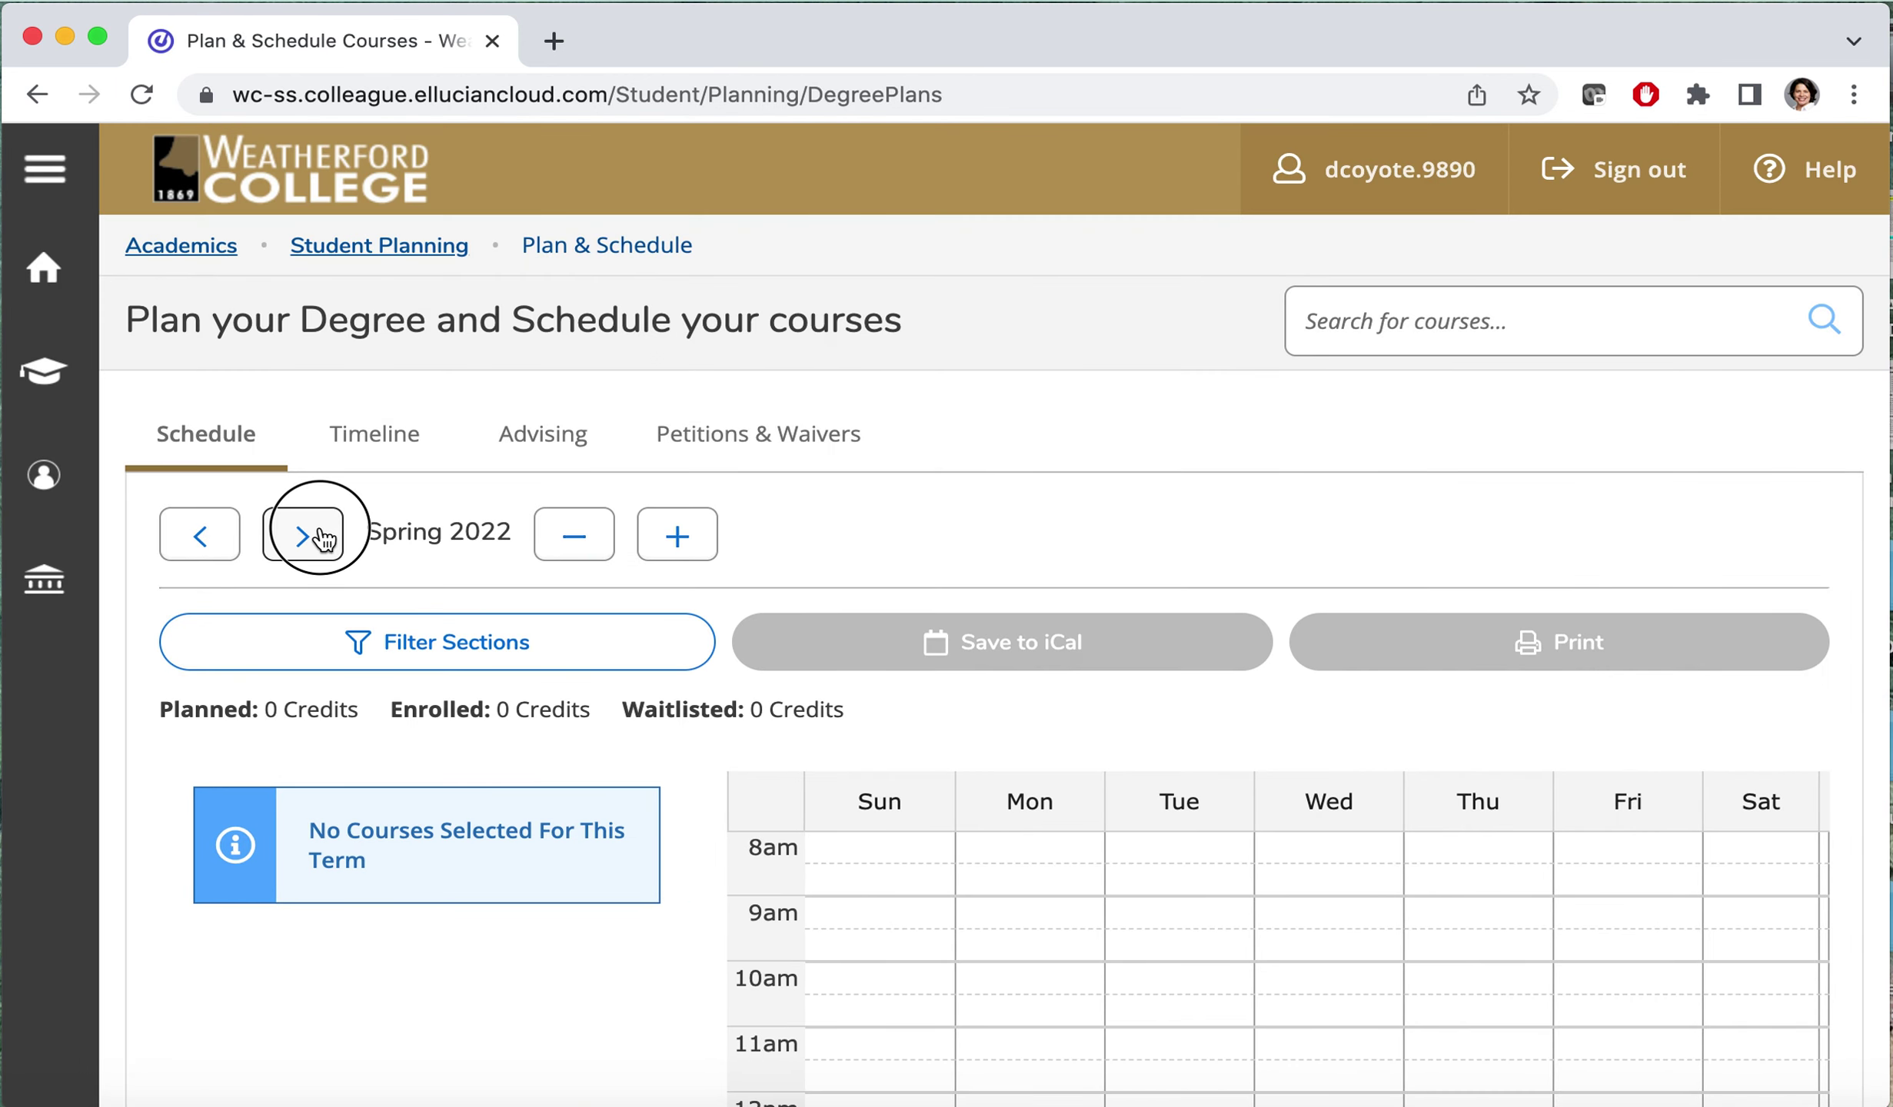
pyautogui.click(322, 538)
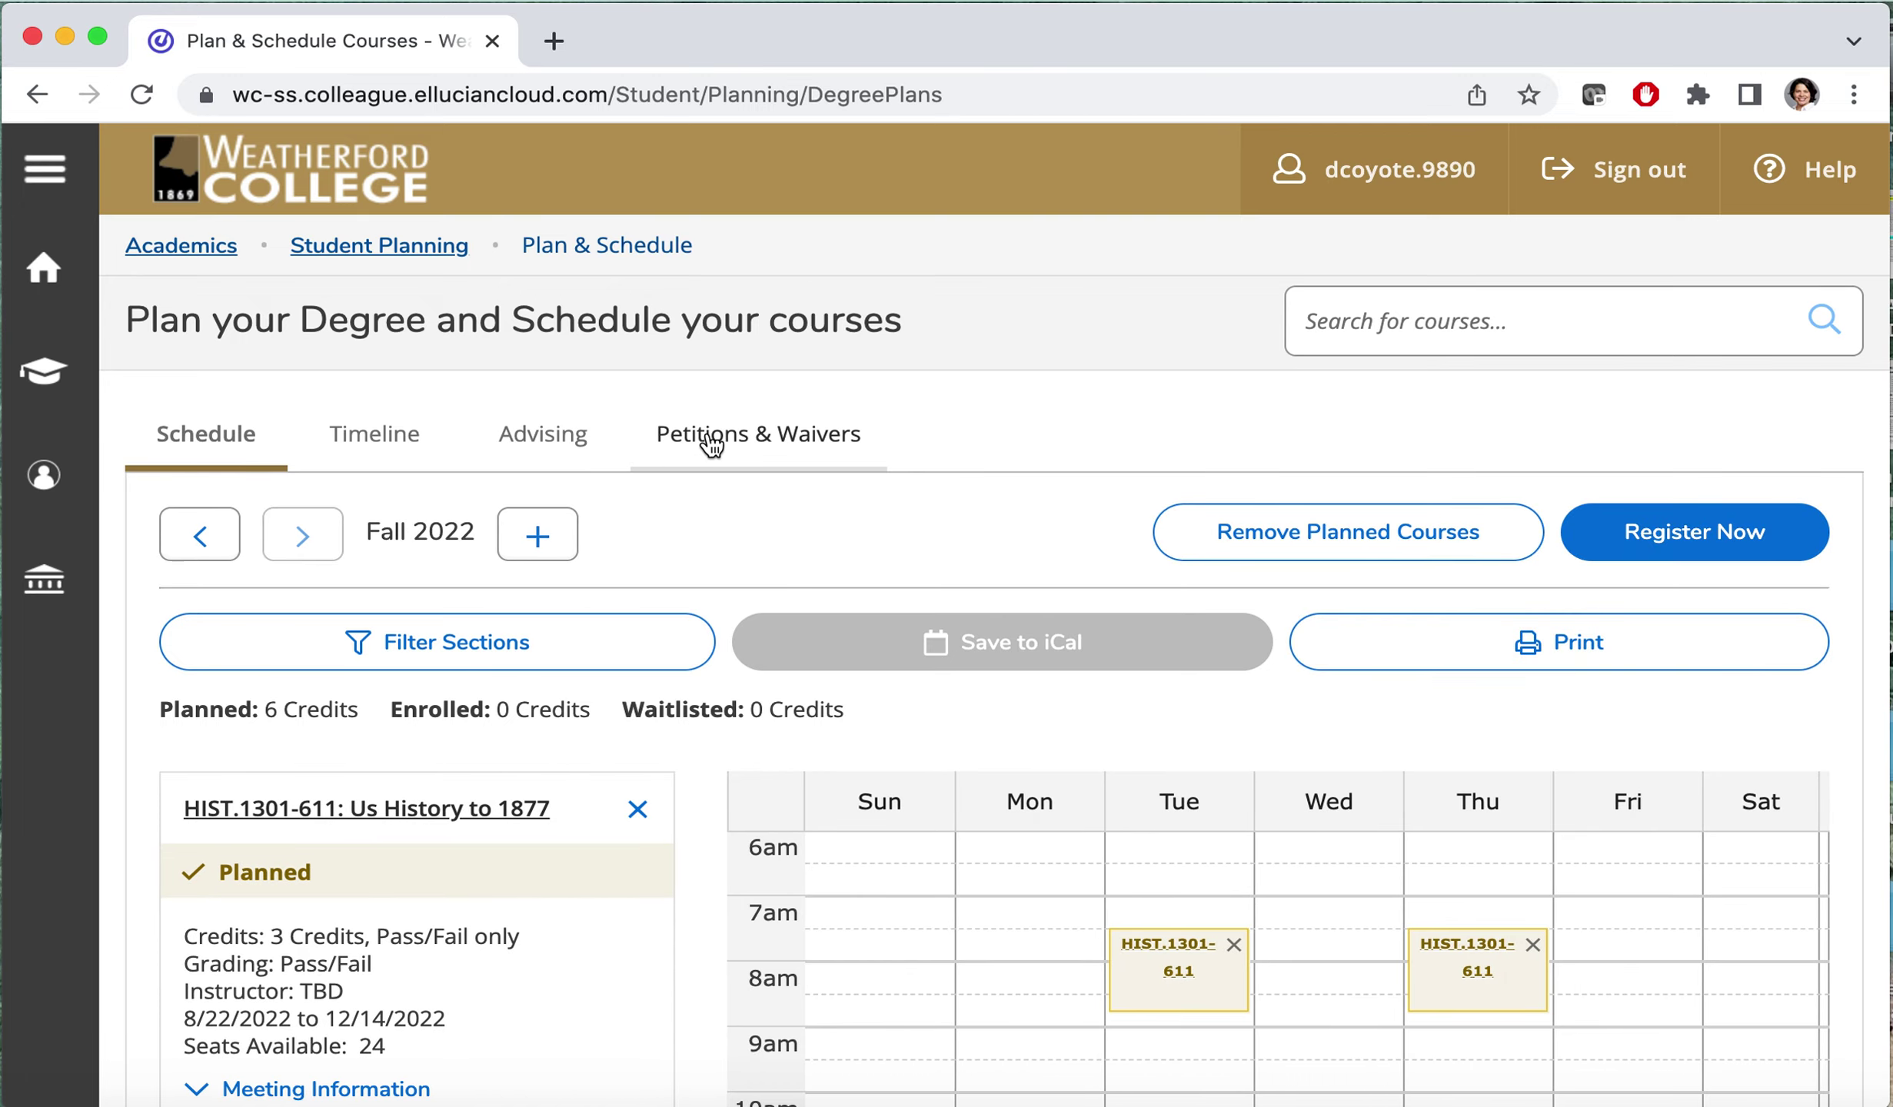
# Register for all planned Fall 2022 sections at once and check each course's registration status on the schedule
pyautogui.scroll(-3, 706, 429)
pyautogui.scroll(-8, 727, 369)
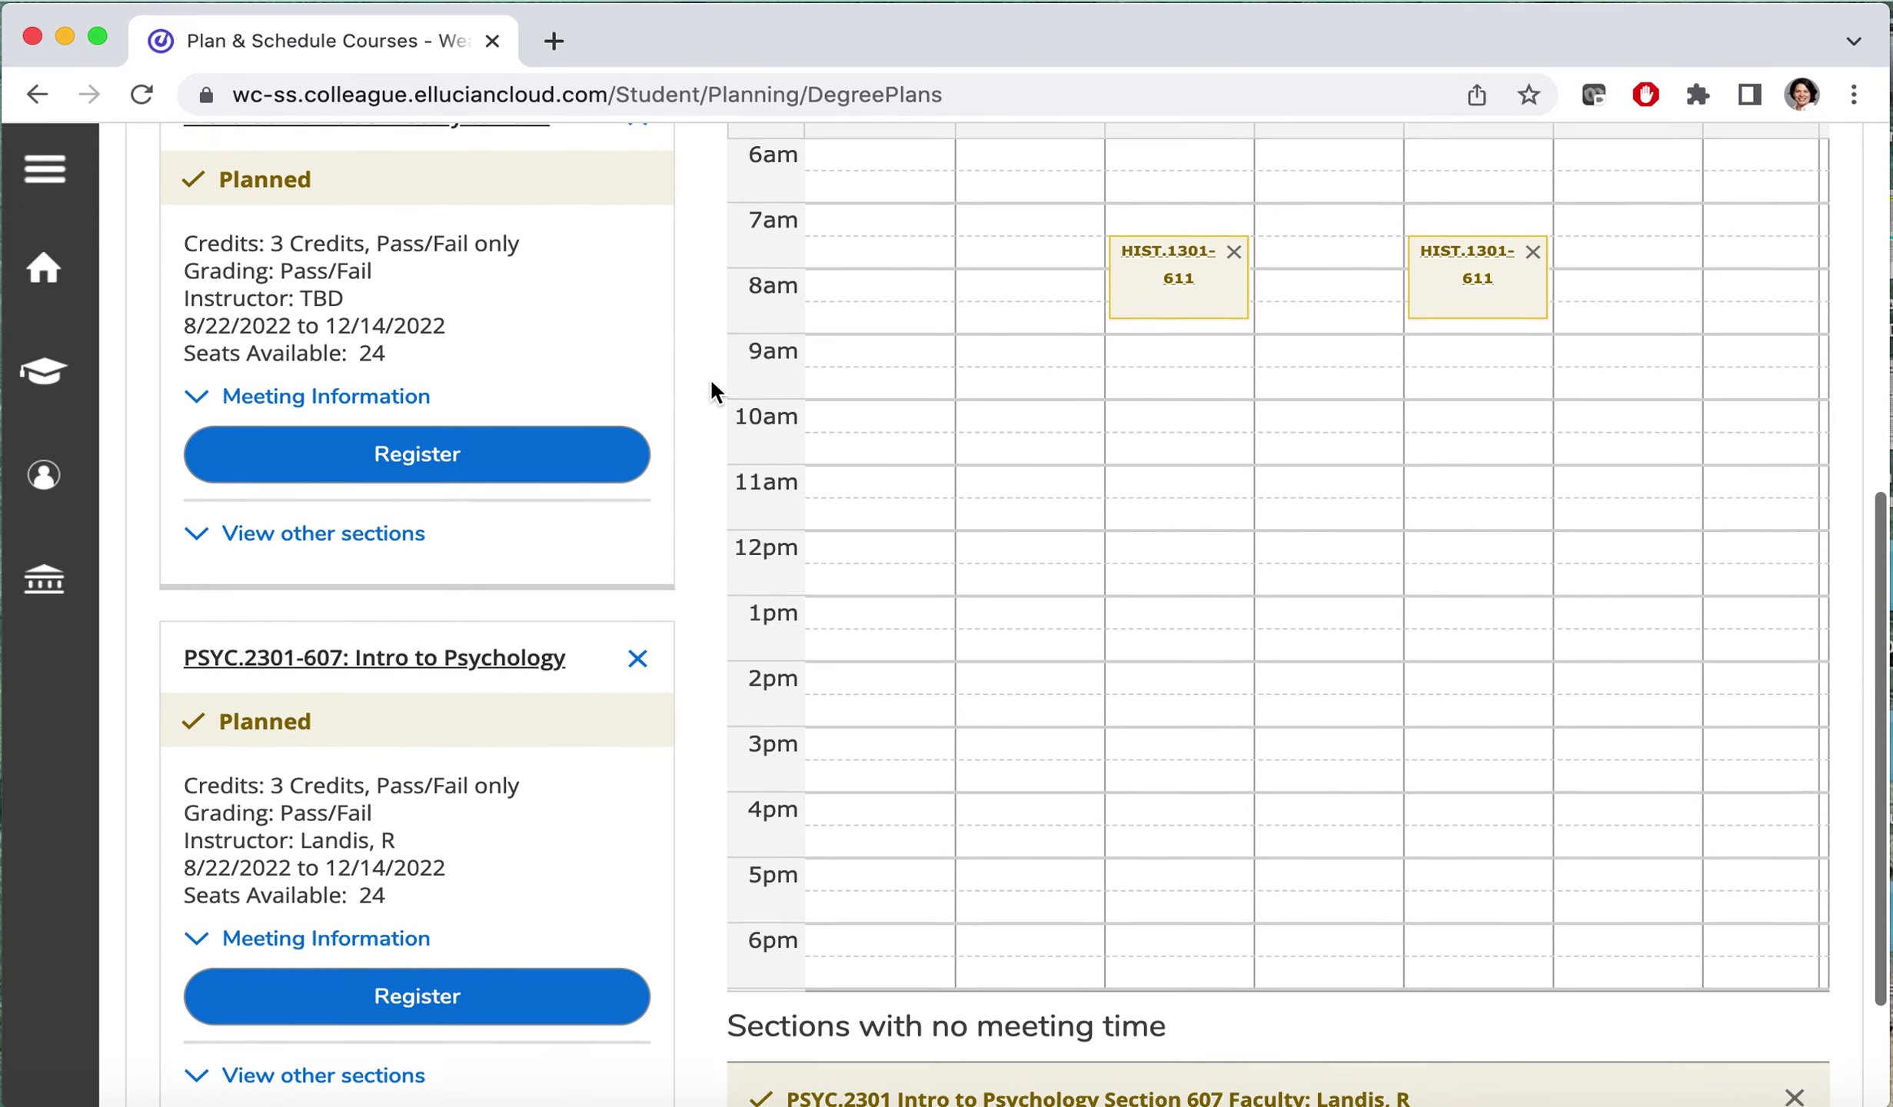
pyautogui.scroll(1, 655, 483)
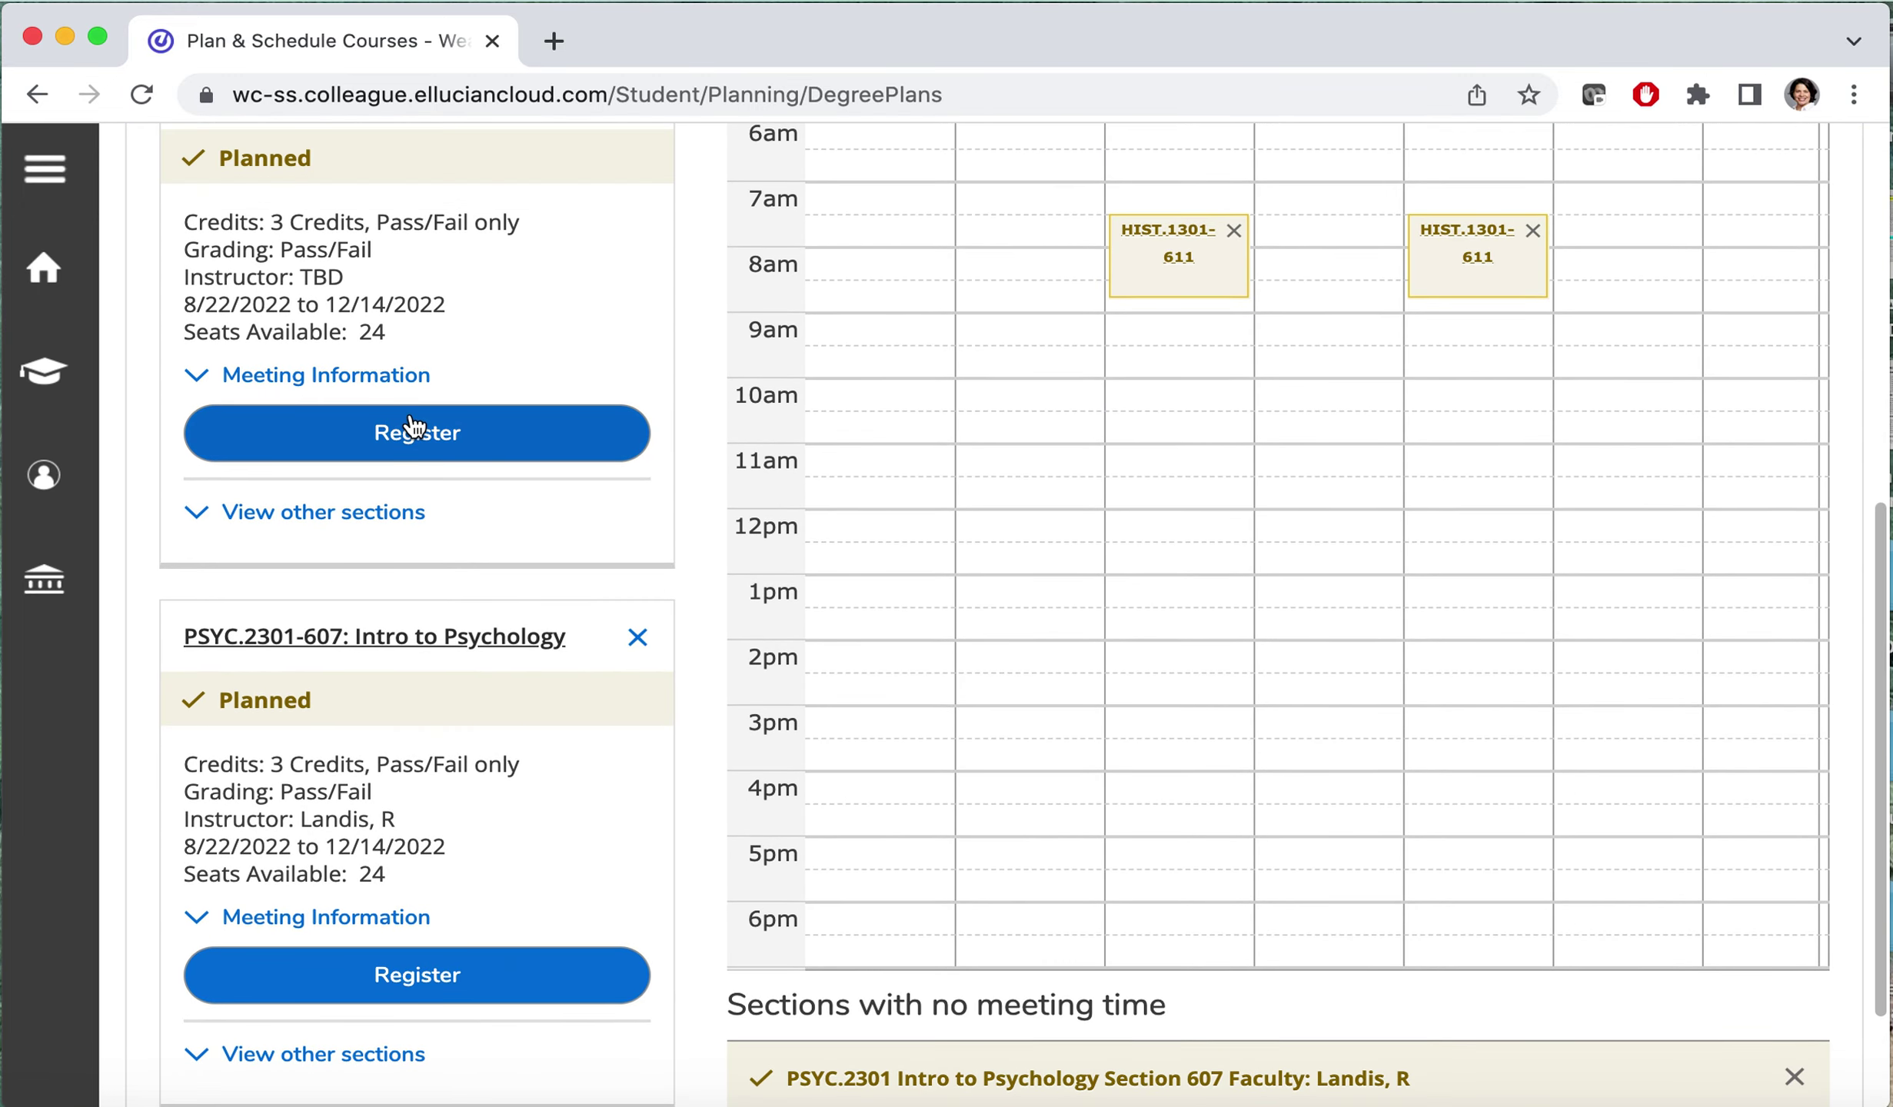
pyautogui.scroll(1, 715, 460)
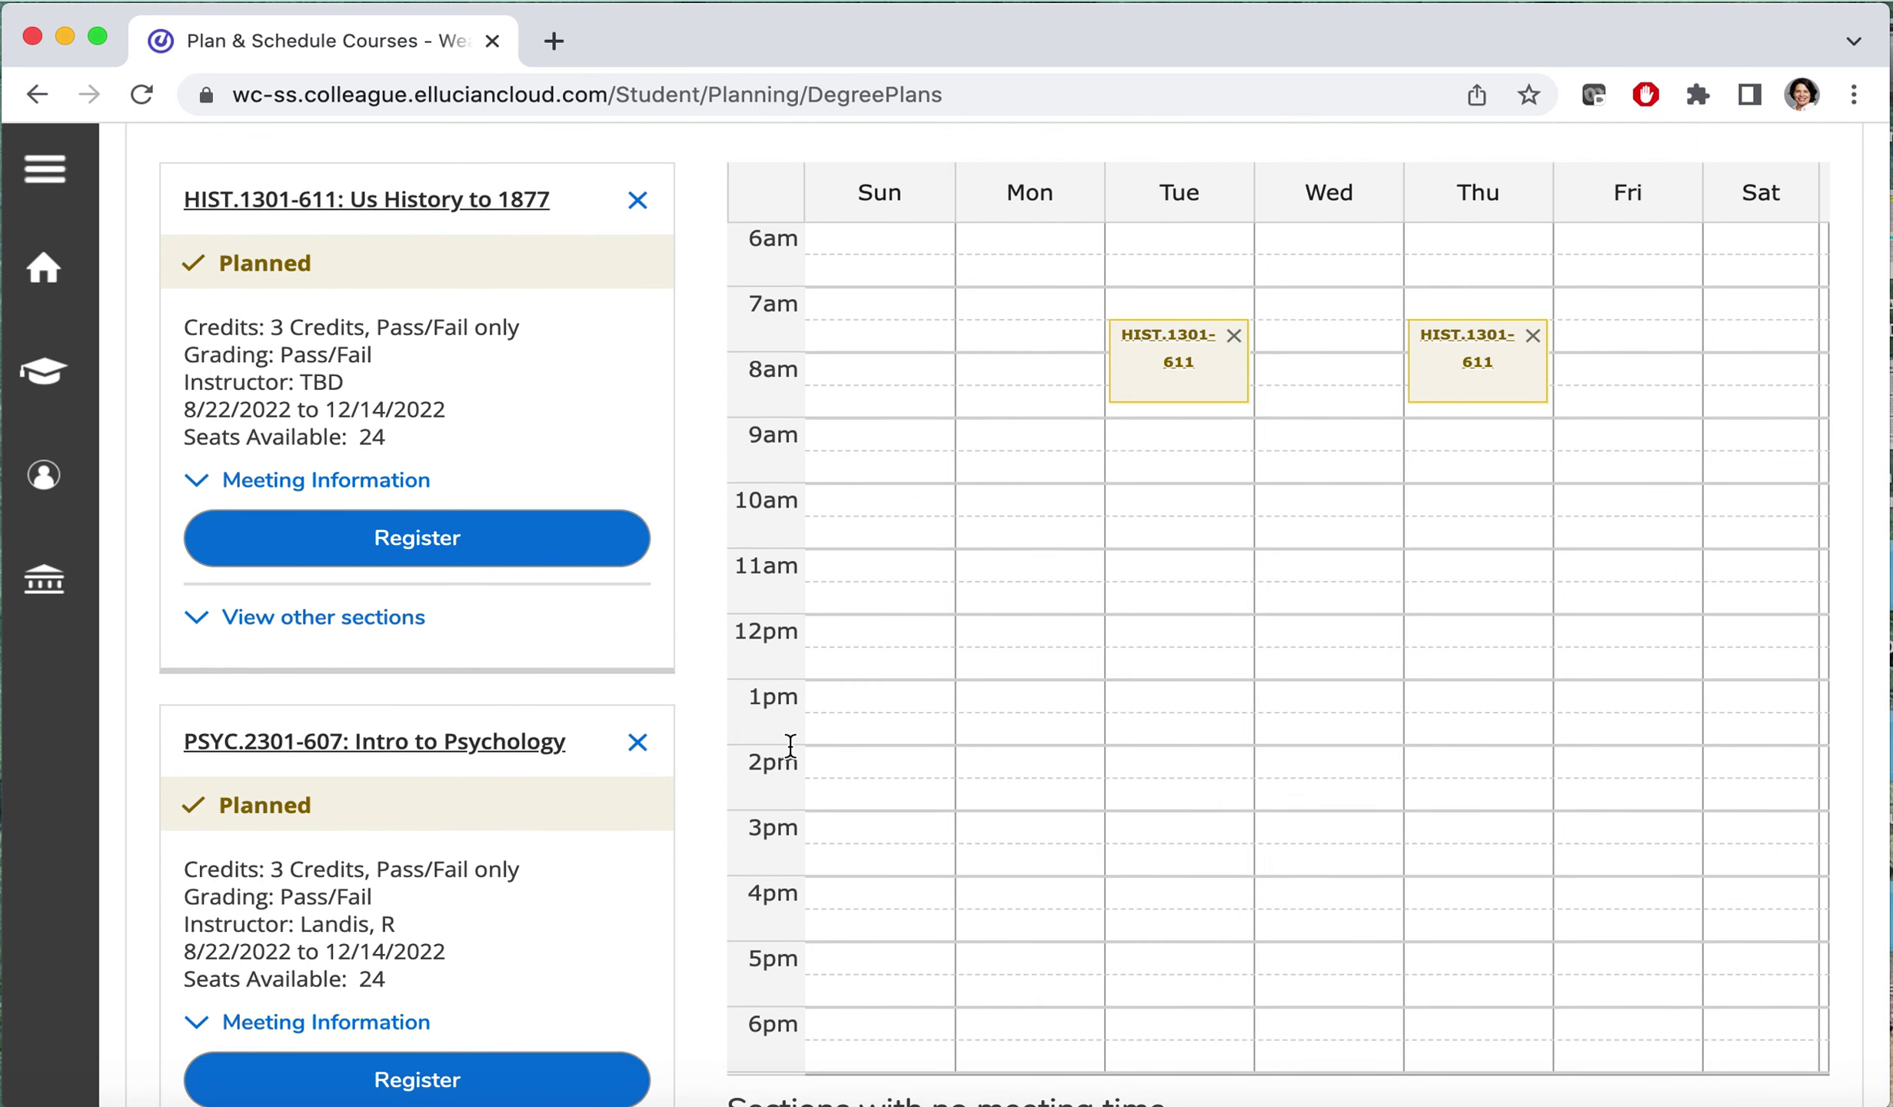
pyautogui.scroll(6, 724, 700)
pyautogui.click(1664, 496)
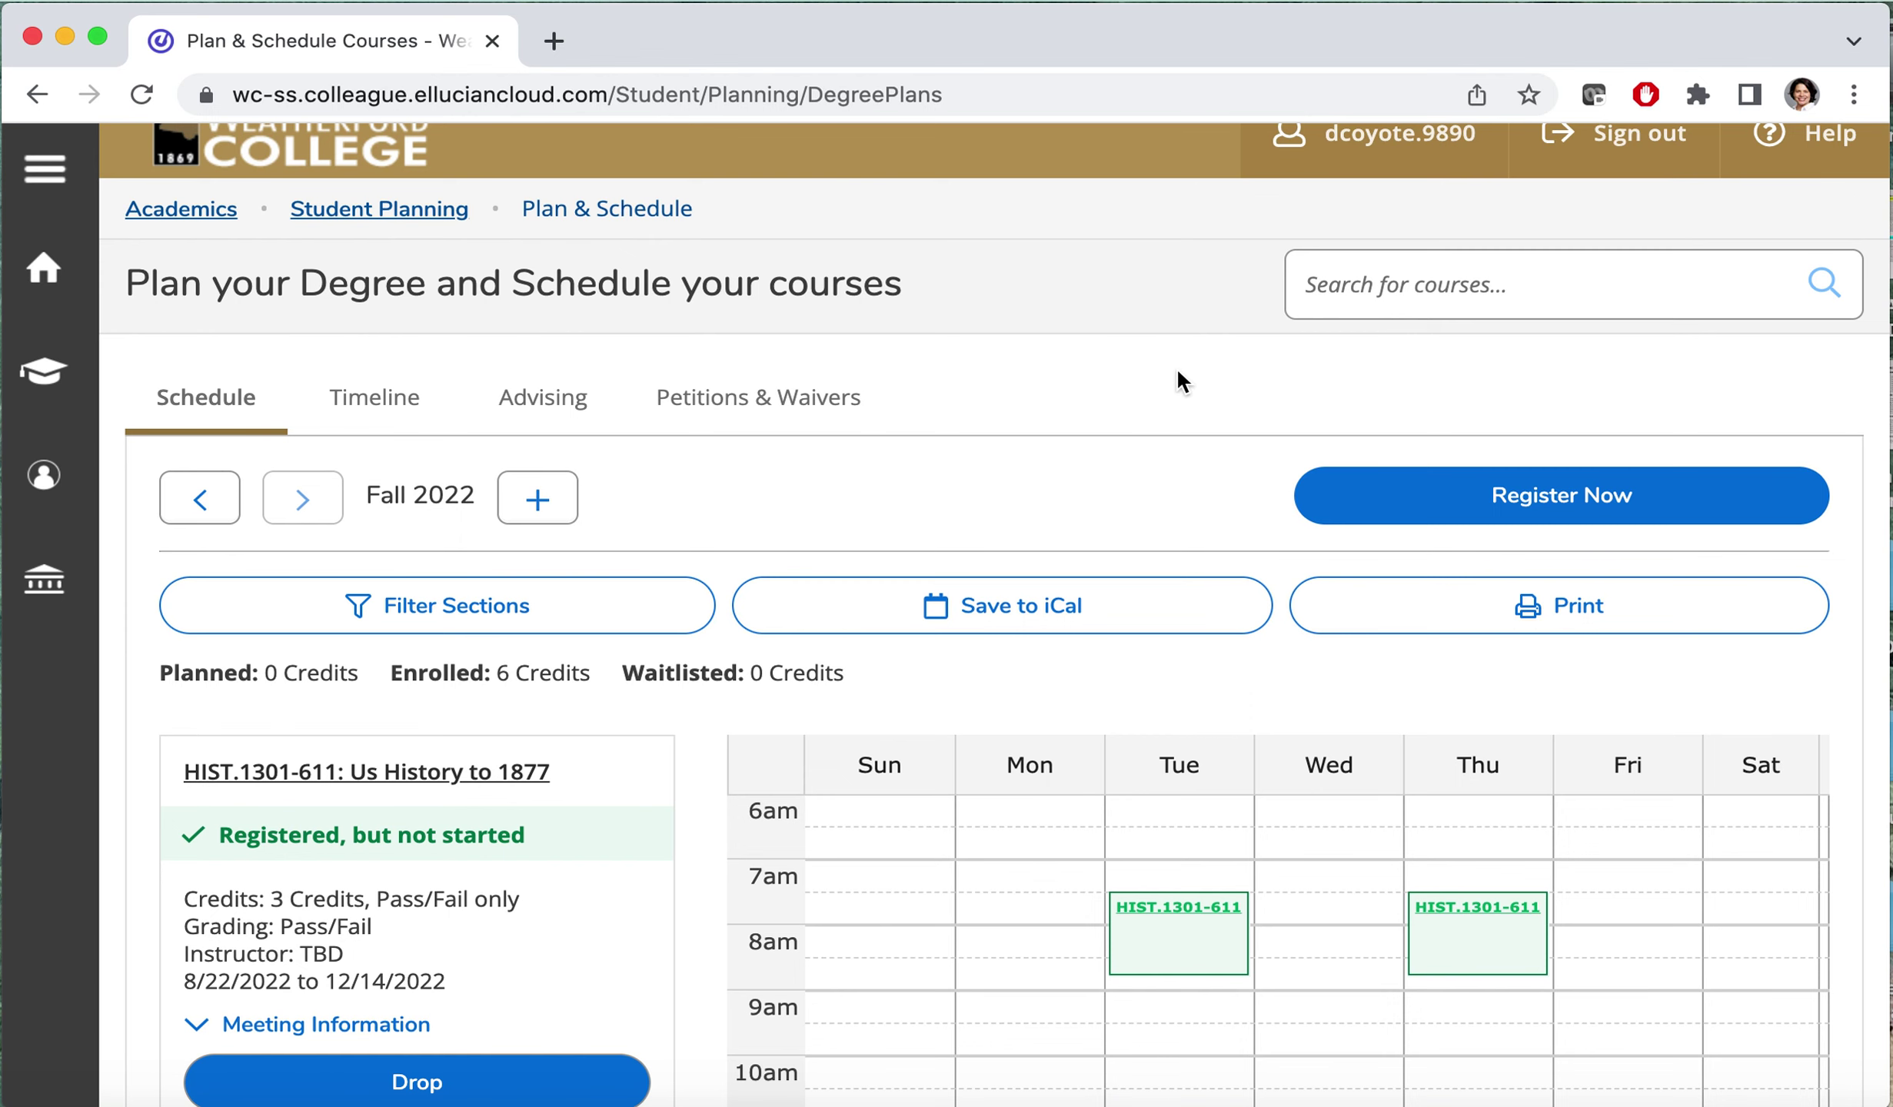
pyautogui.scroll(-5, 1173, 368)
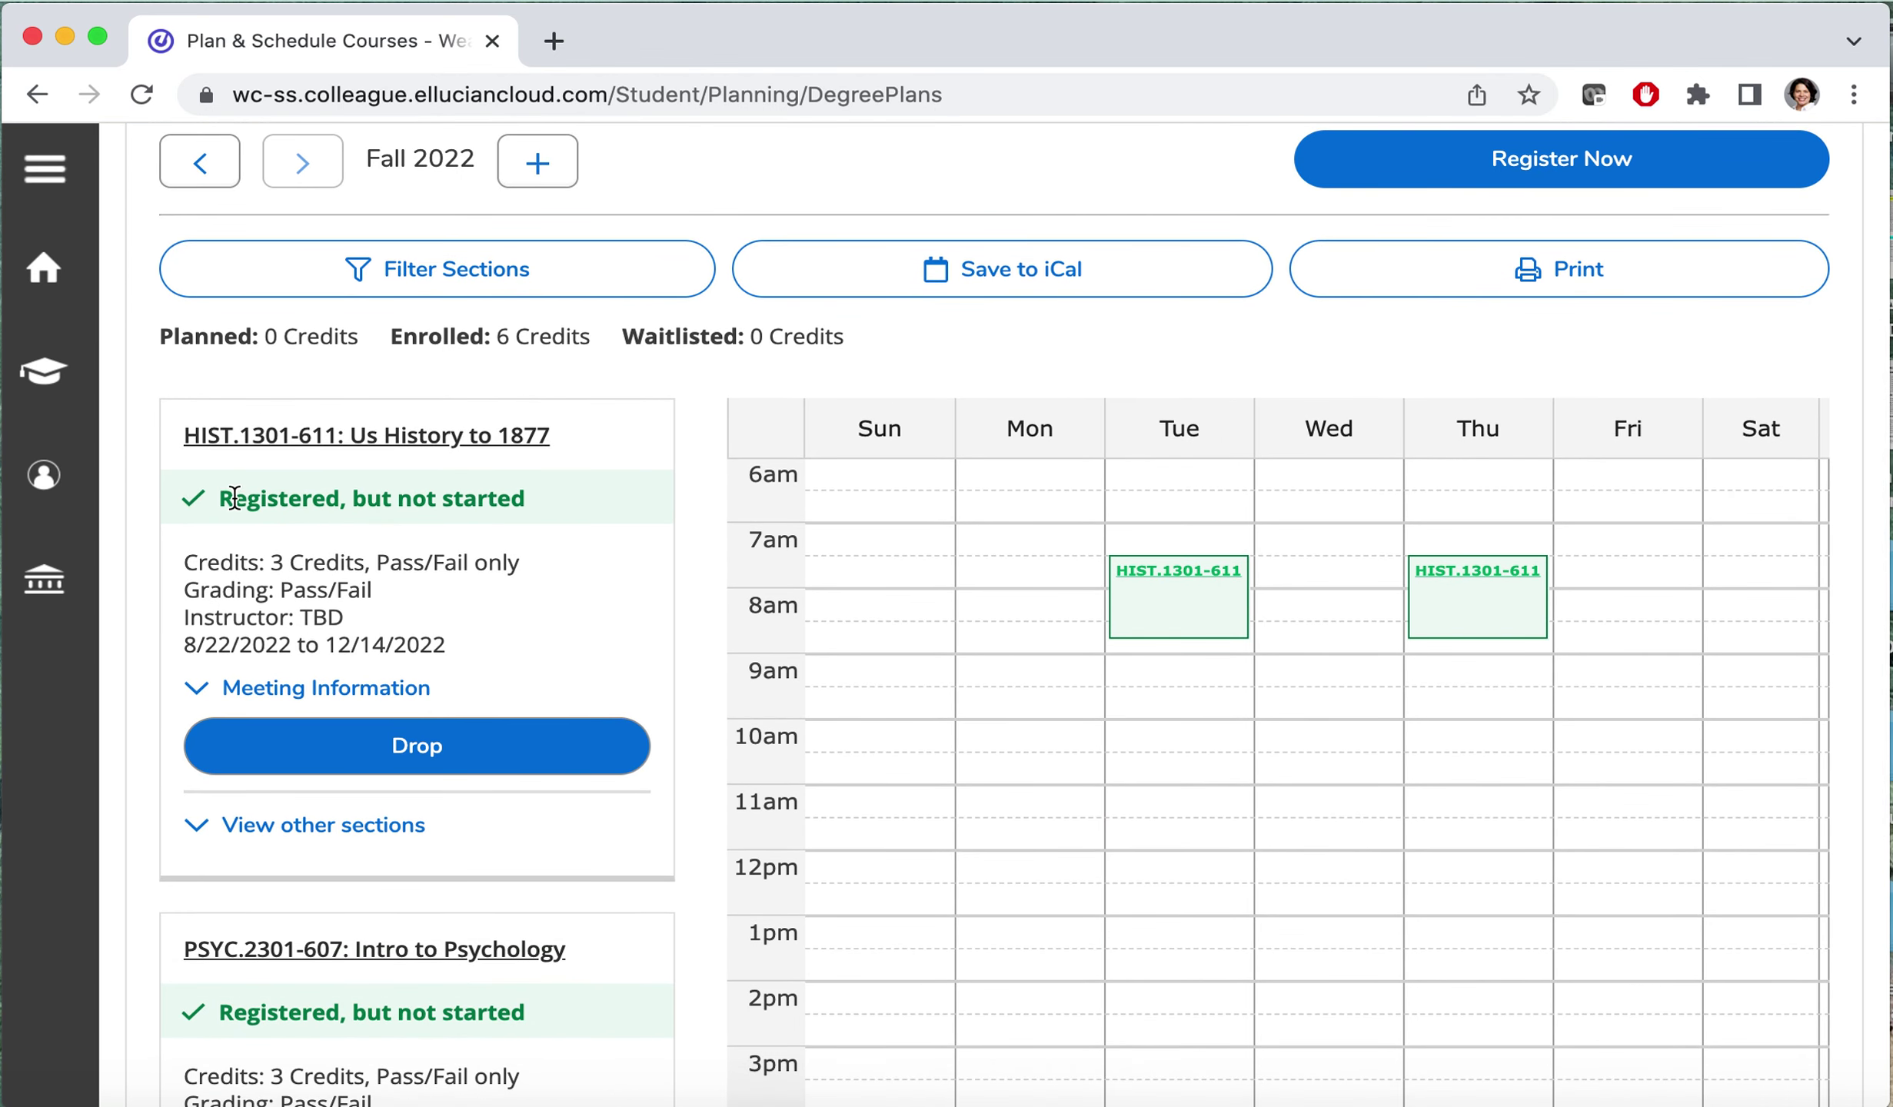
pyautogui.scroll(-1, 278, 495)
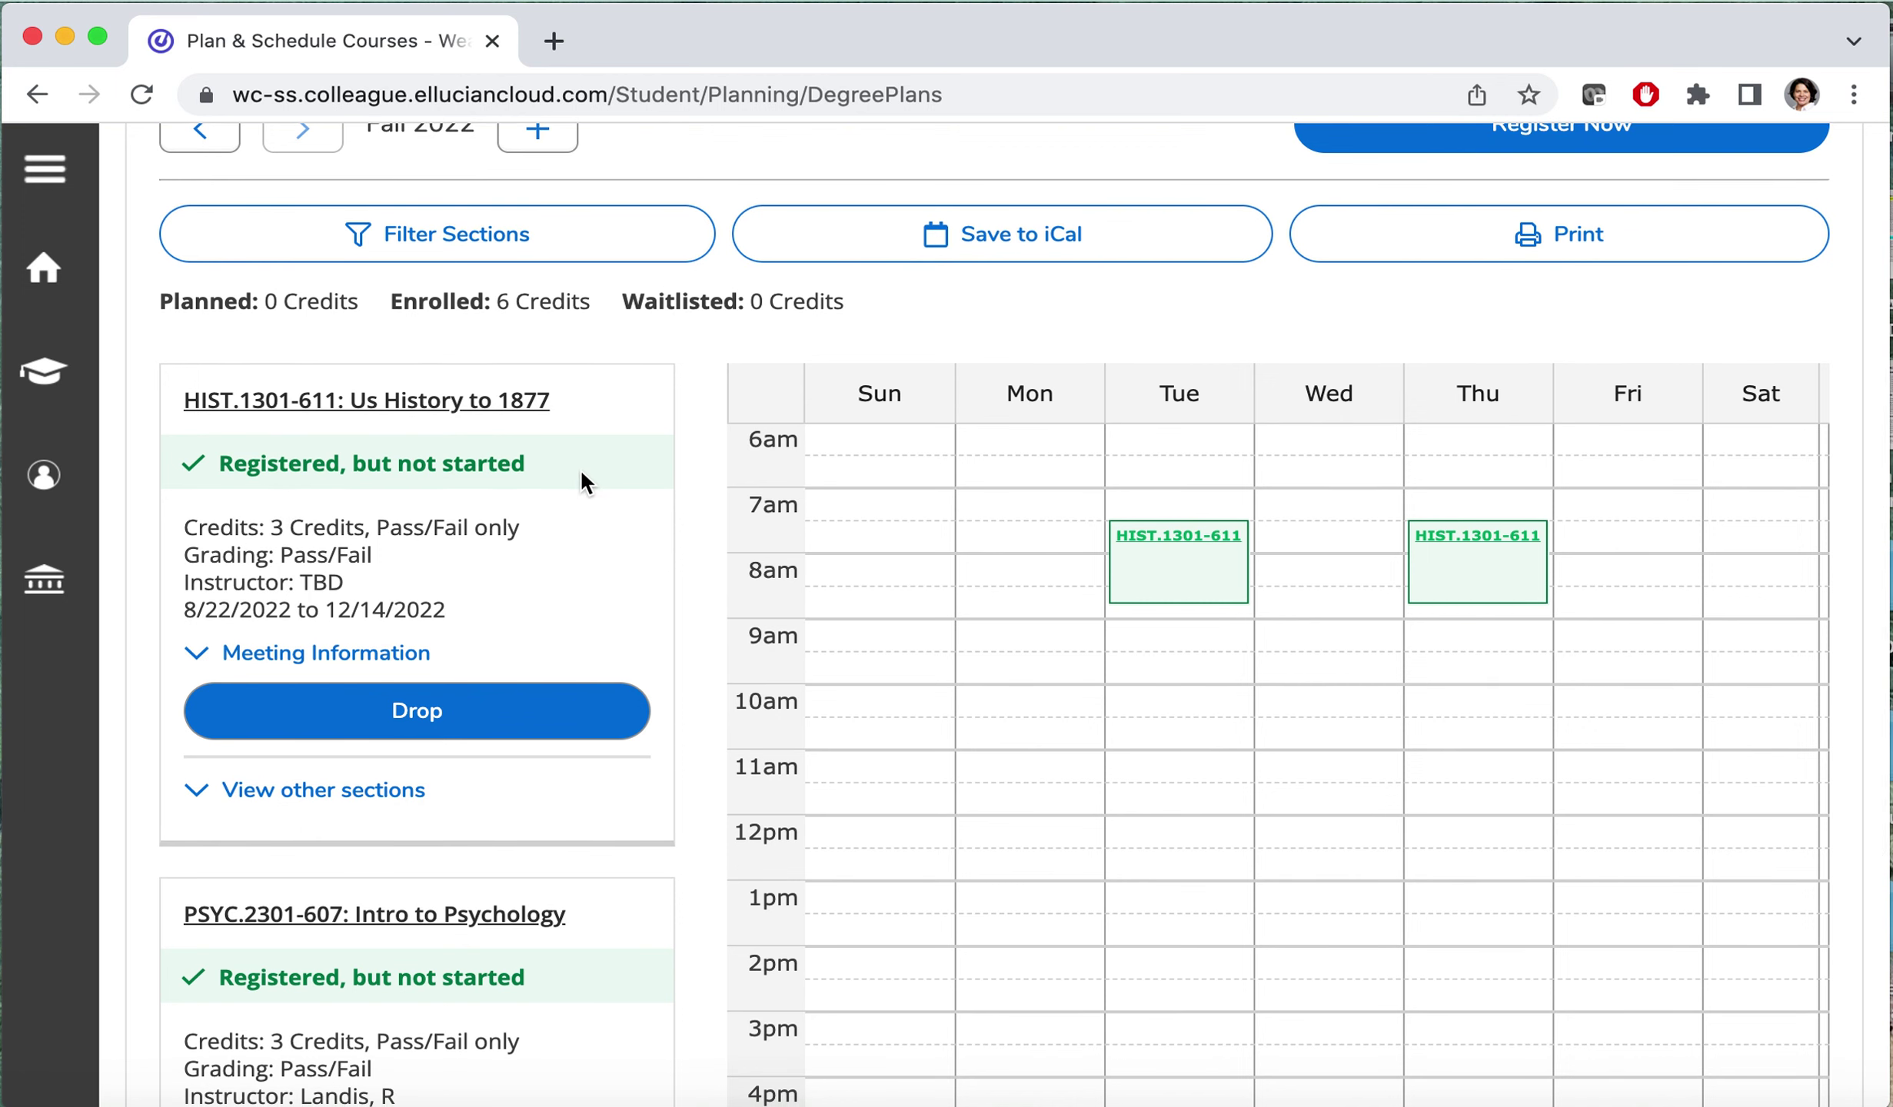
pyautogui.scroll(-10, 580, 469)
pyautogui.scroll(15, 649, 589)
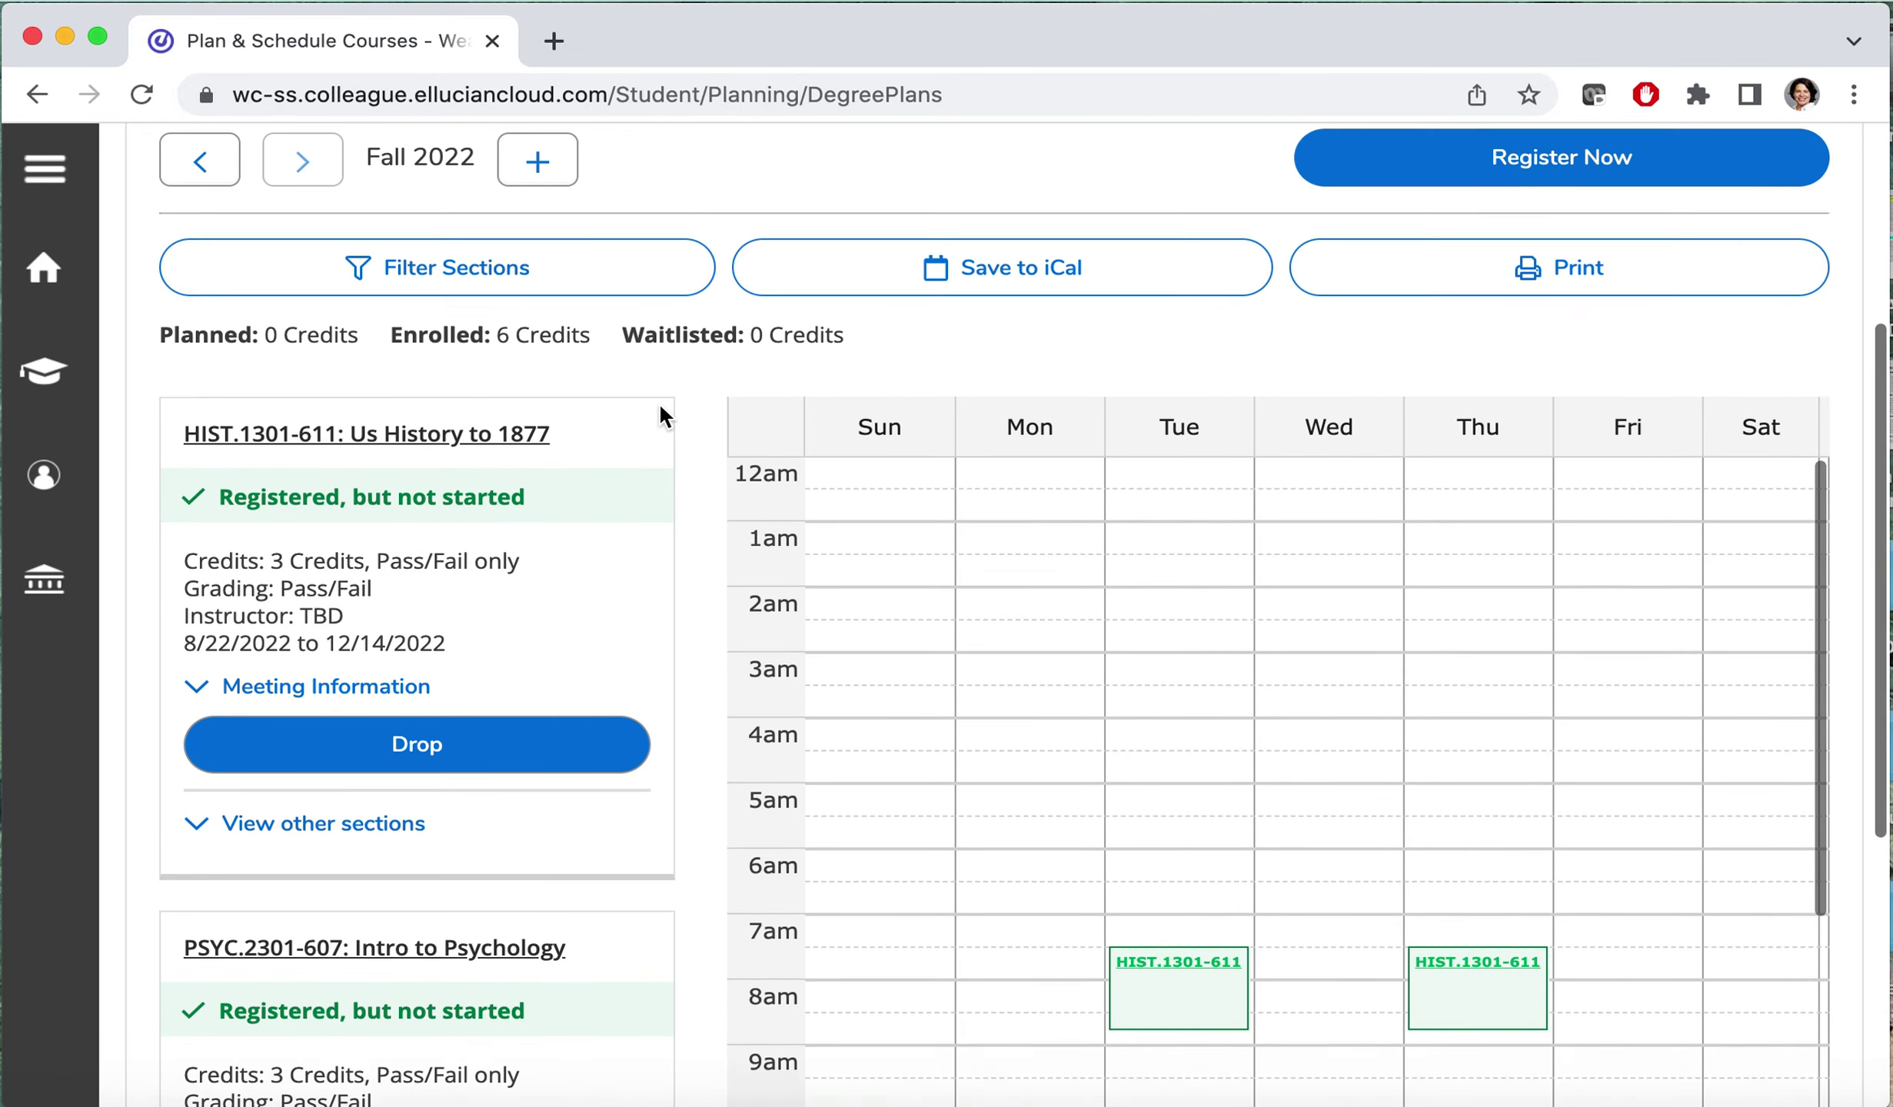
pyautogui.scroll(7, 660, 402)
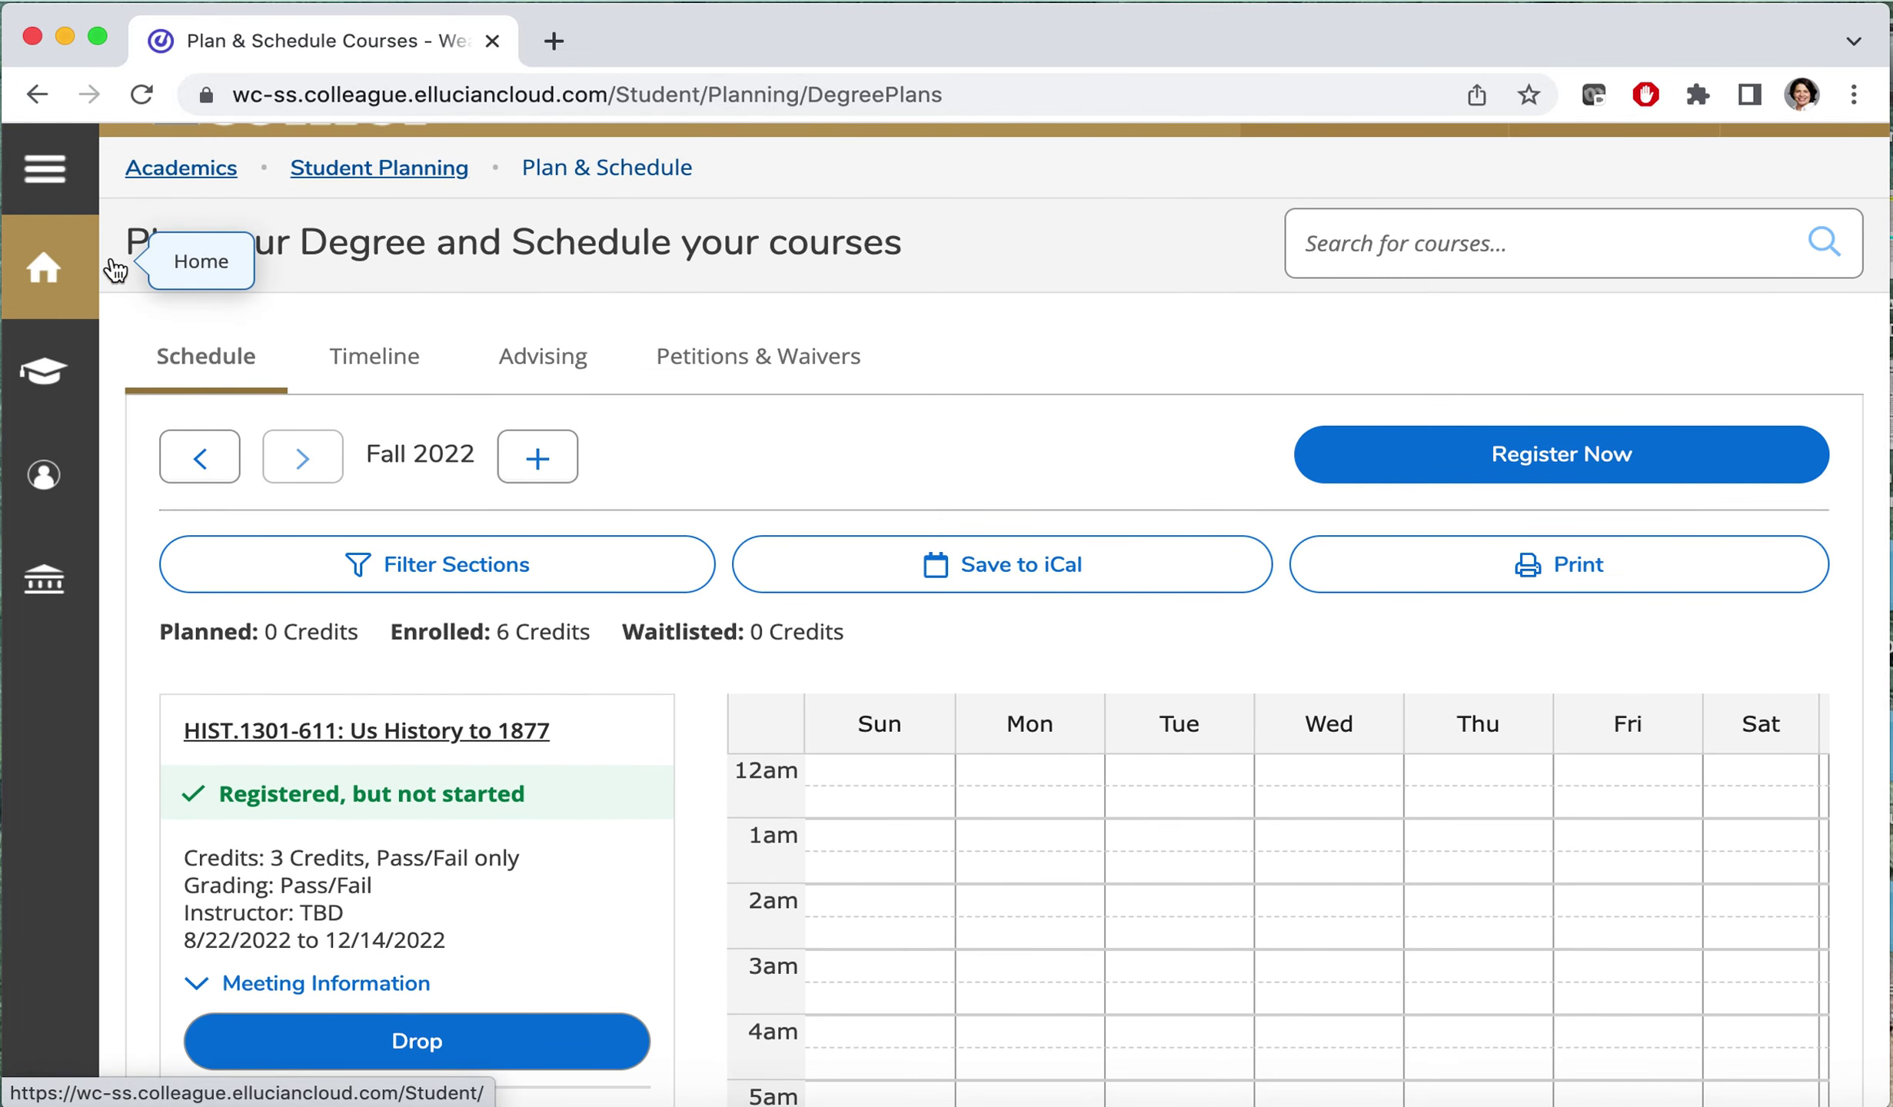
# Open Student Finance from the home page and review the amounts due and term balances in the account summary
pyautogui.click(77, 270)
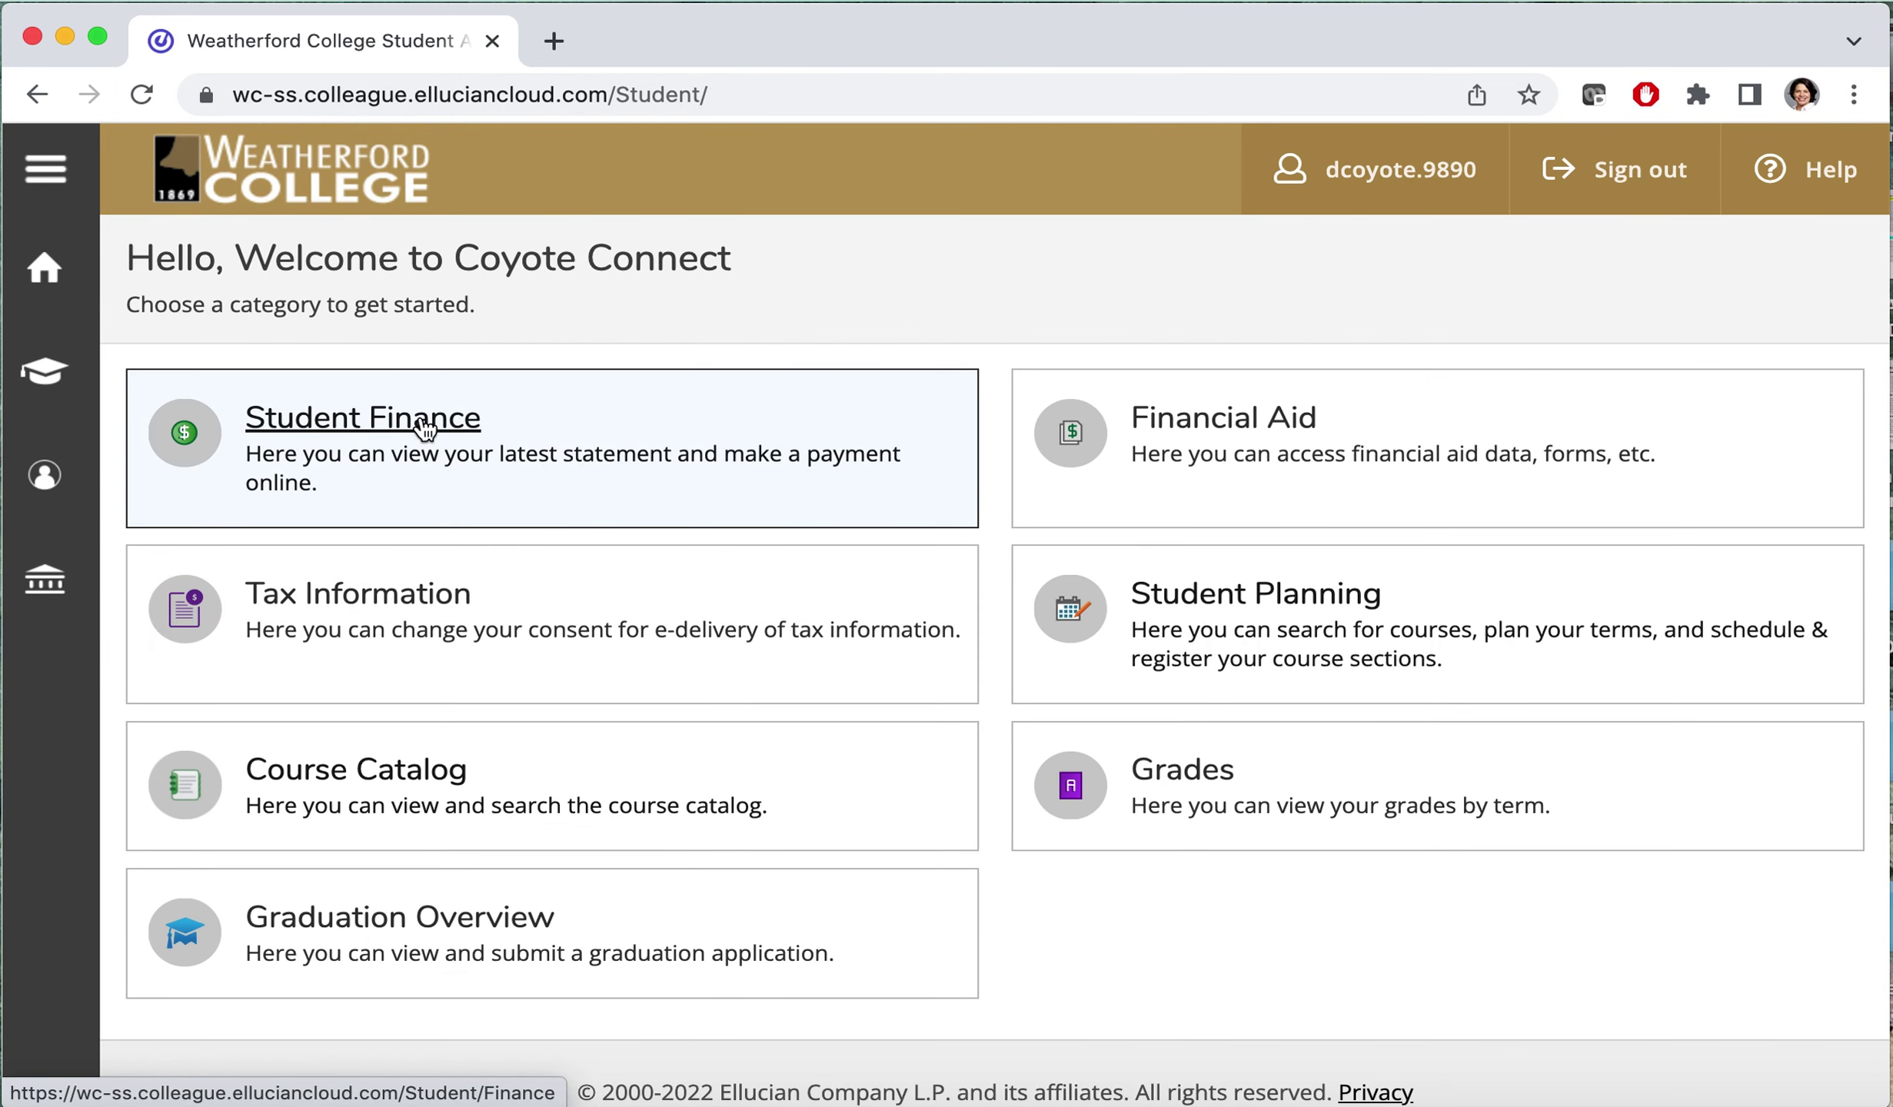
pyautogui.click(424, 429)
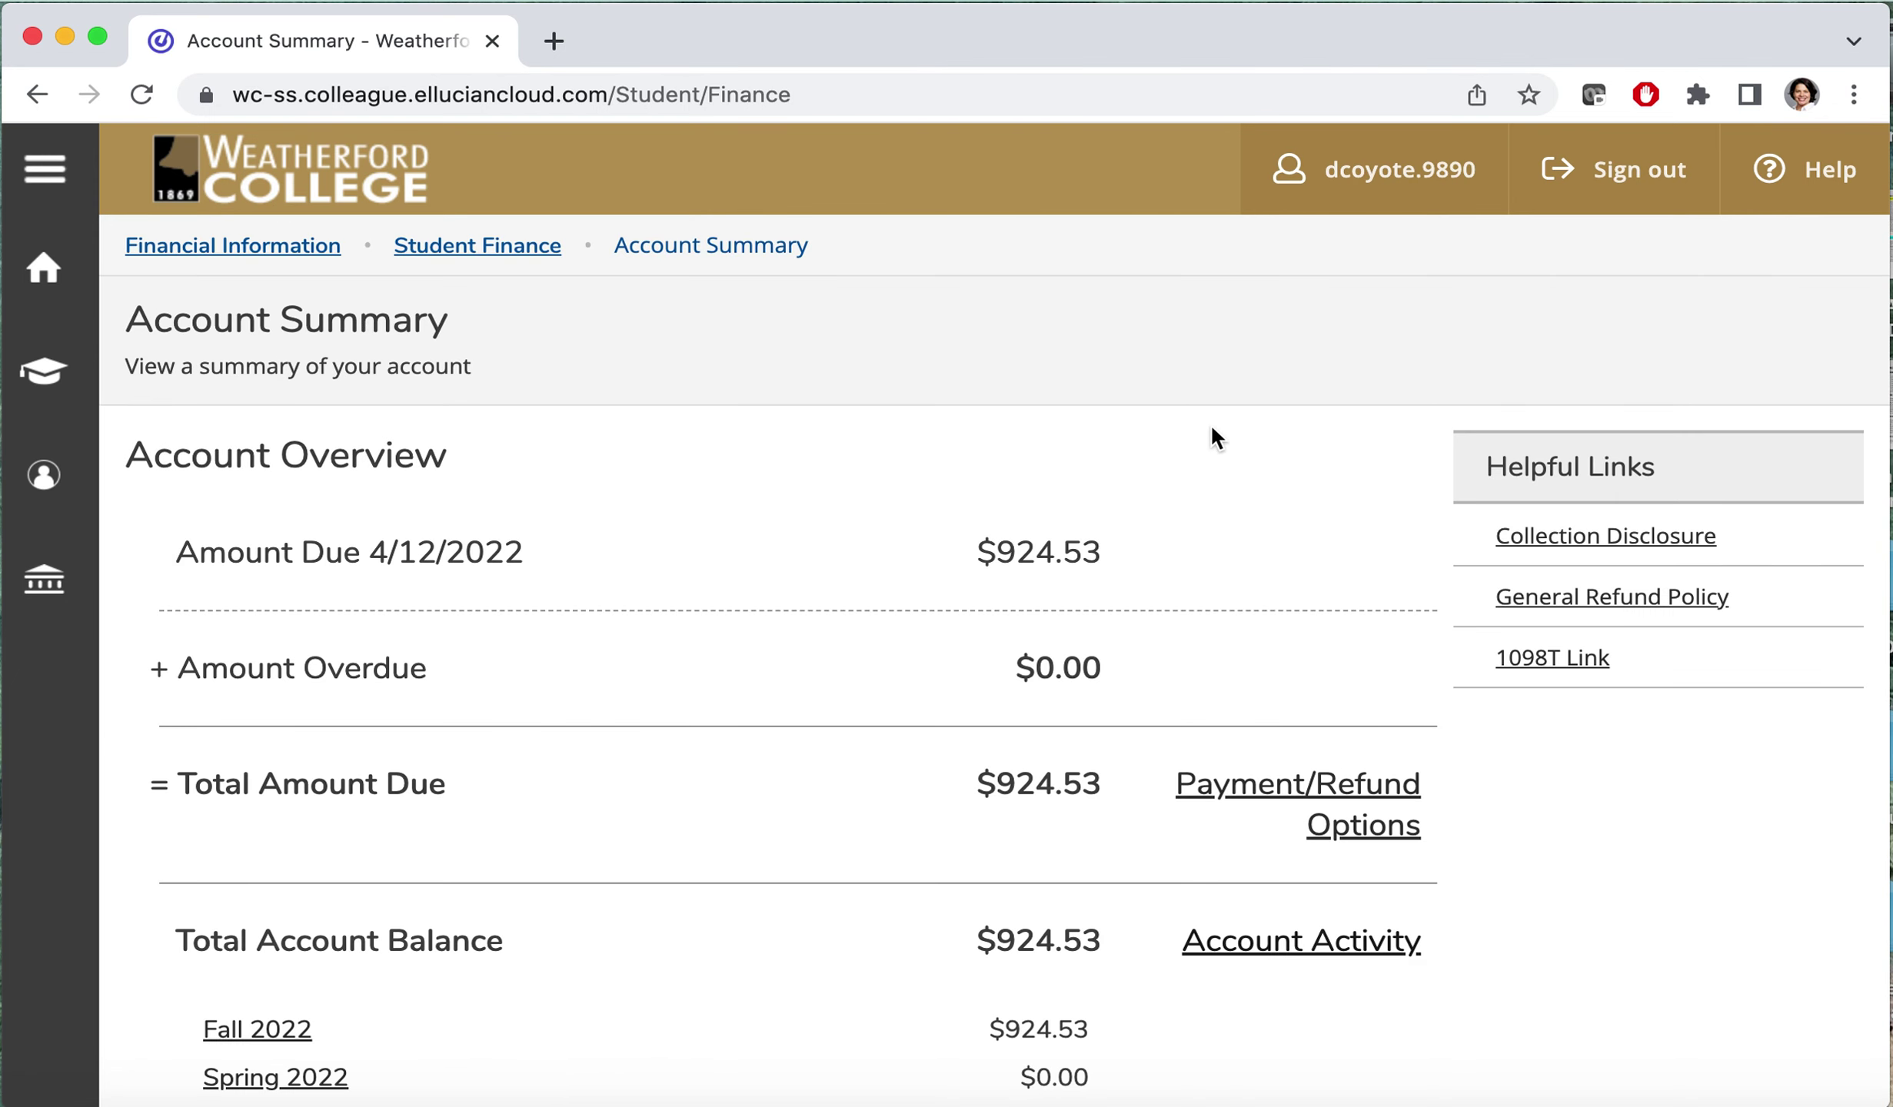
pyautogui.scroll(-1, 1211, 427)
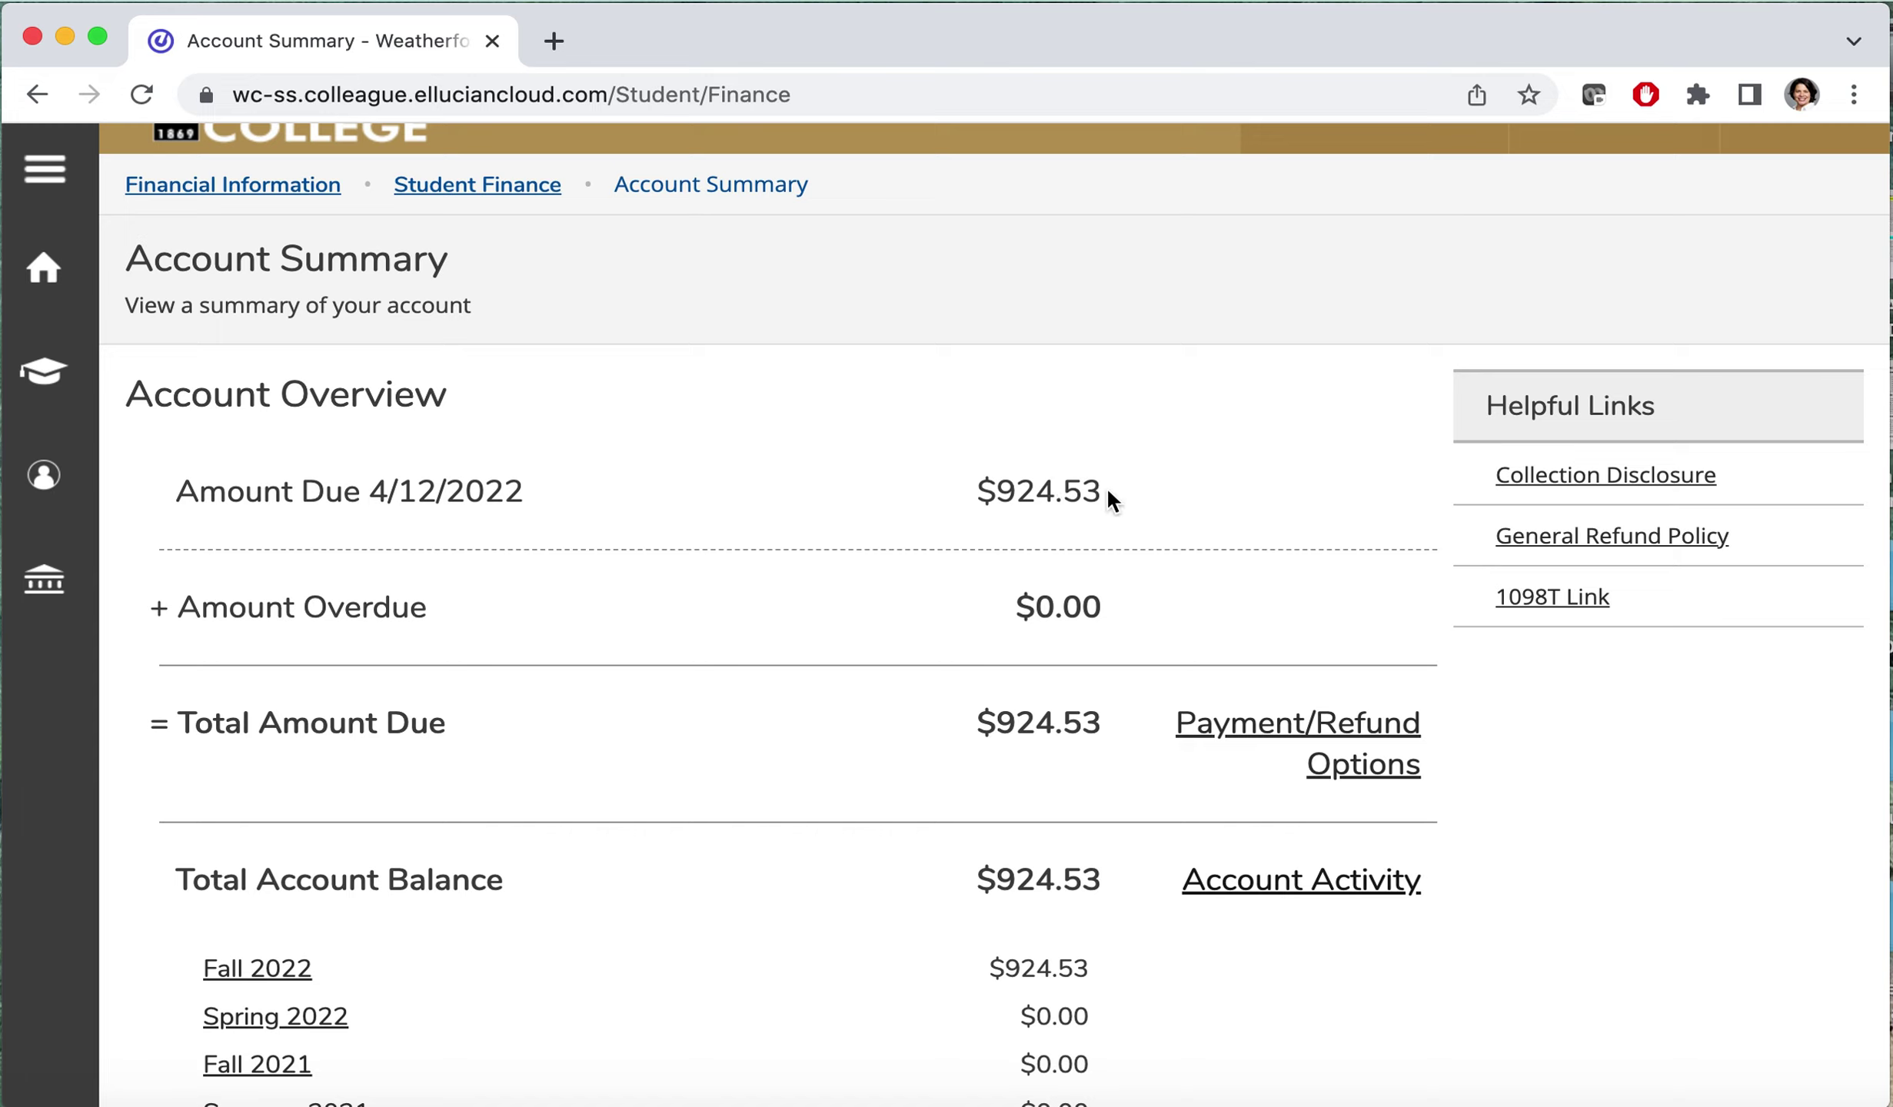
pyautogui.scroll(-1, 1105, 507)
pyautogui.scroll(-3, 1122, 561)
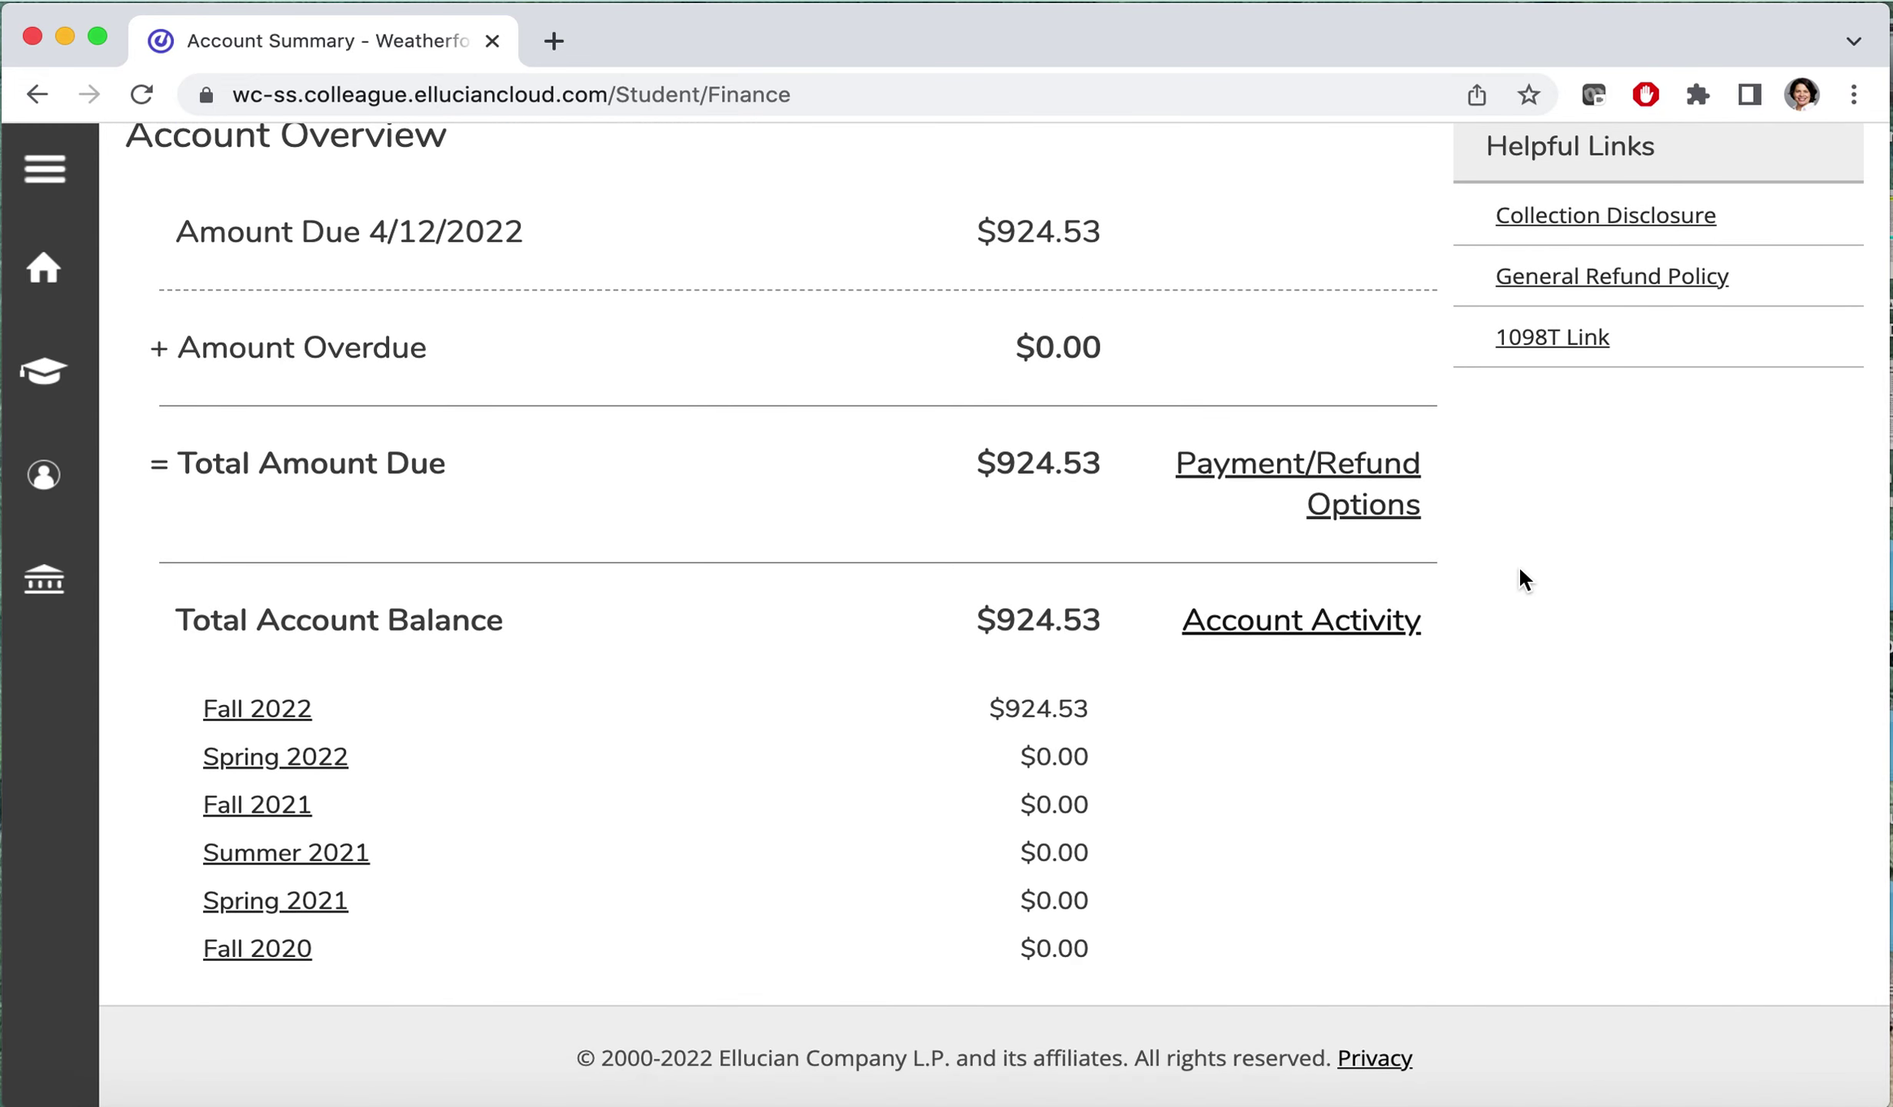
# Open the account activity and expand the Fall 2022 charges to examine the tuition, fees and eBook/Day One Access amounts
pyautogui.click(1376, 629)
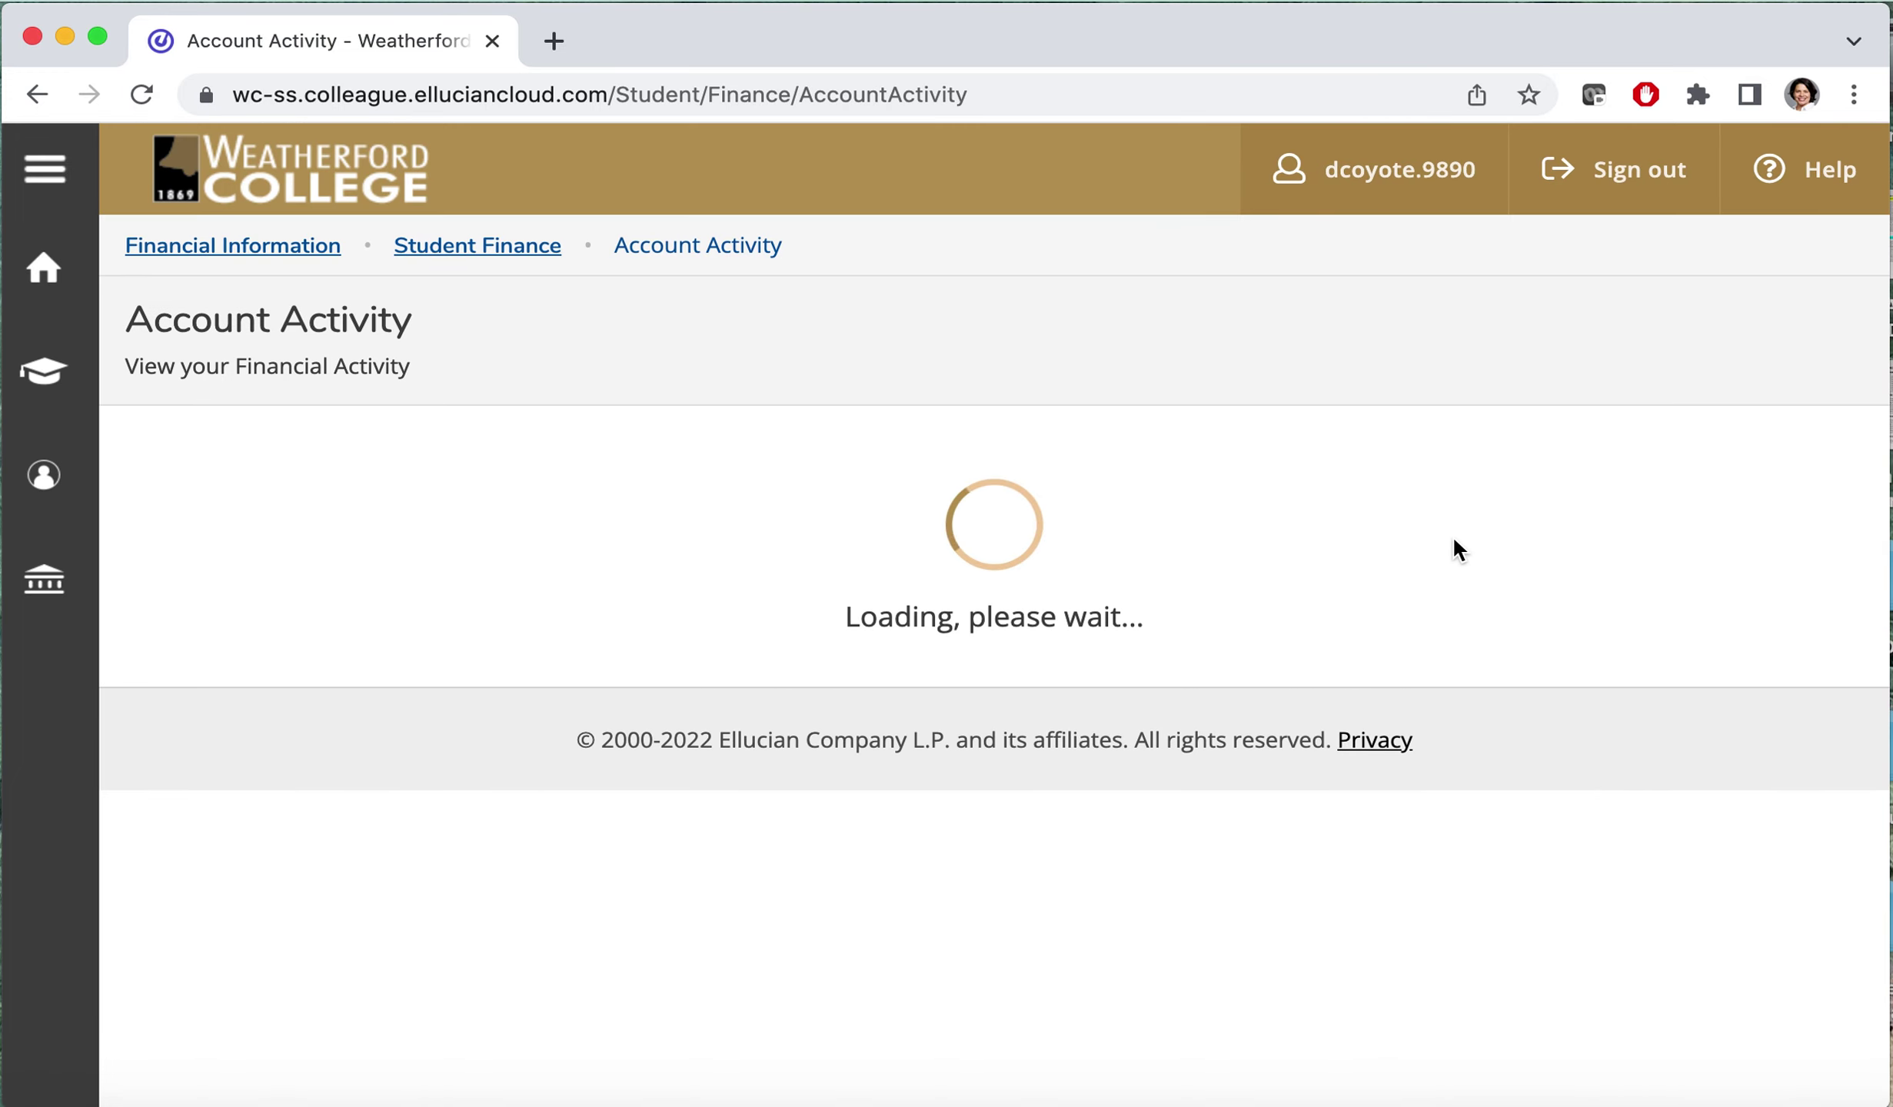
pyautogui.scroll(-1, 1447, 540)
pyautogui.scroll(-5, 1418, 540)
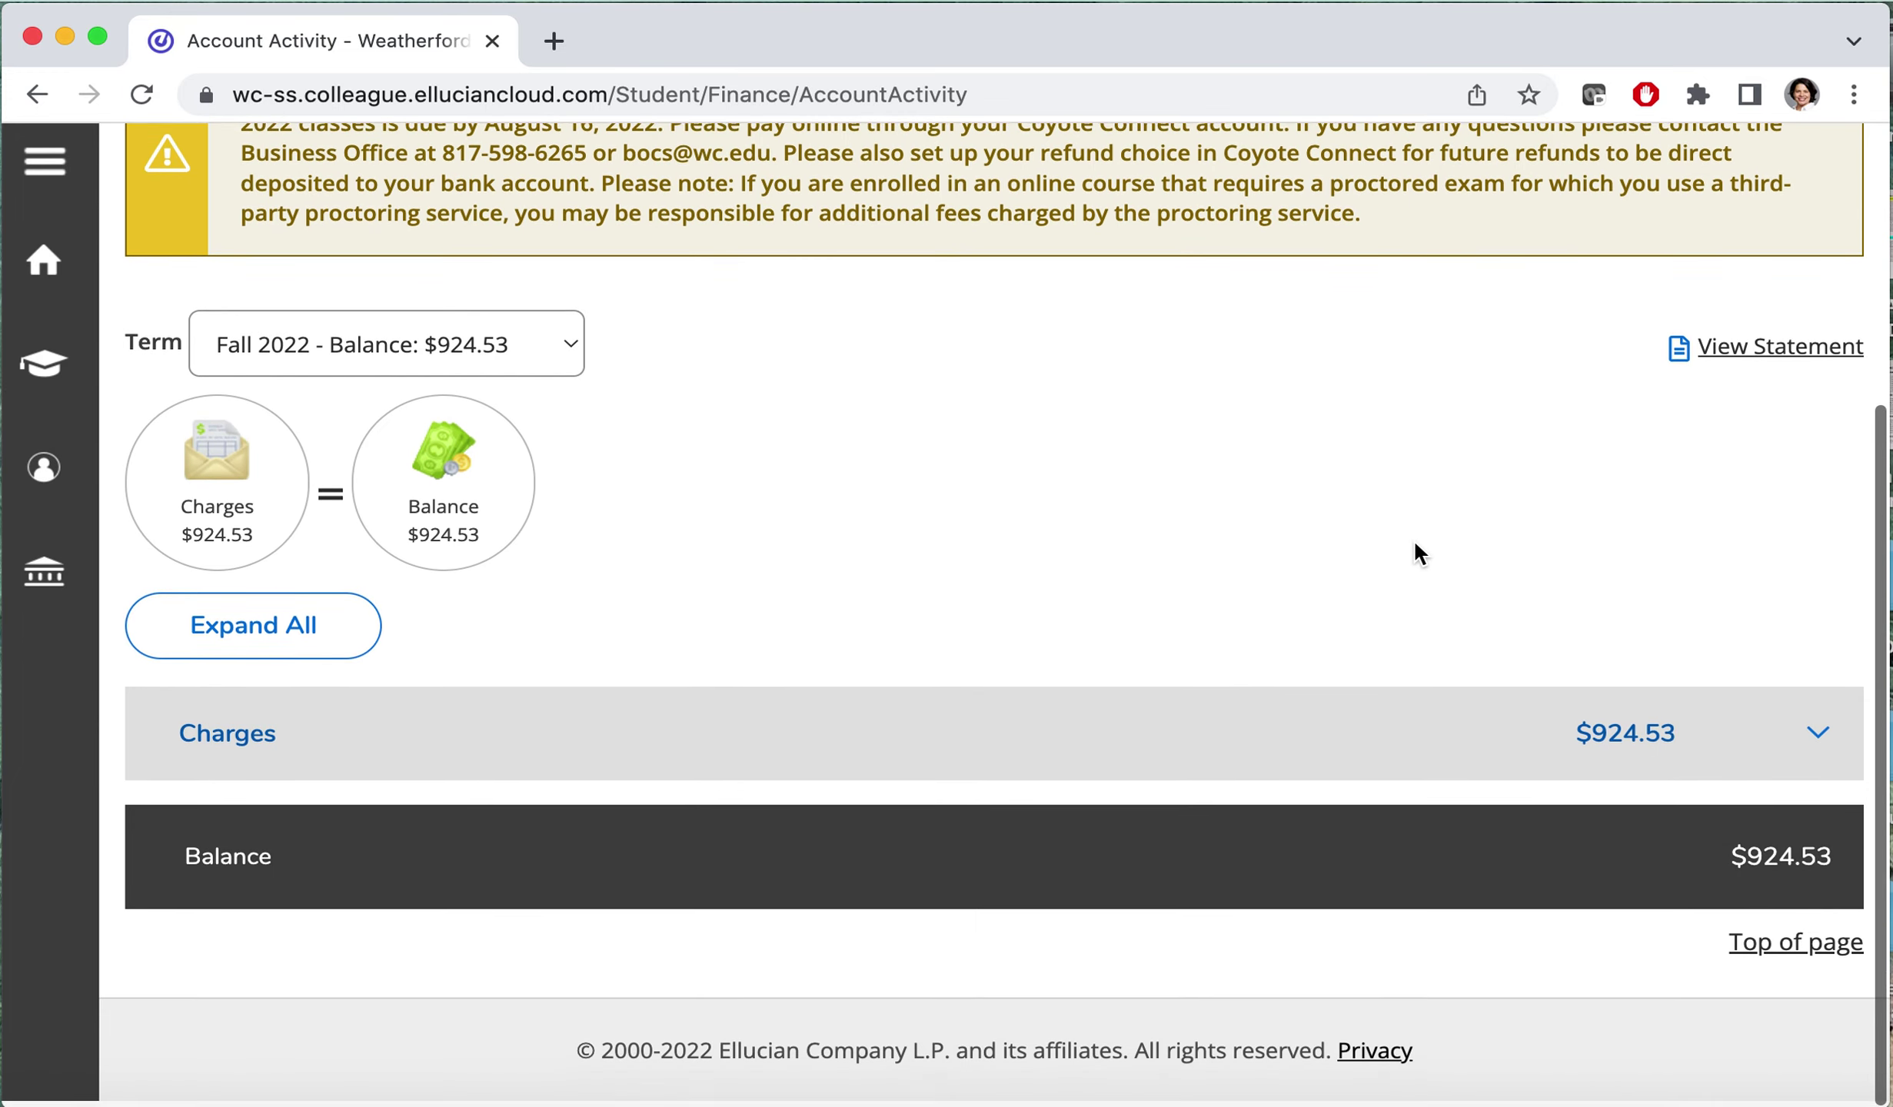
pyautogui.click(1785, 744)
pyautogui.scroll(-2, 673, 435)
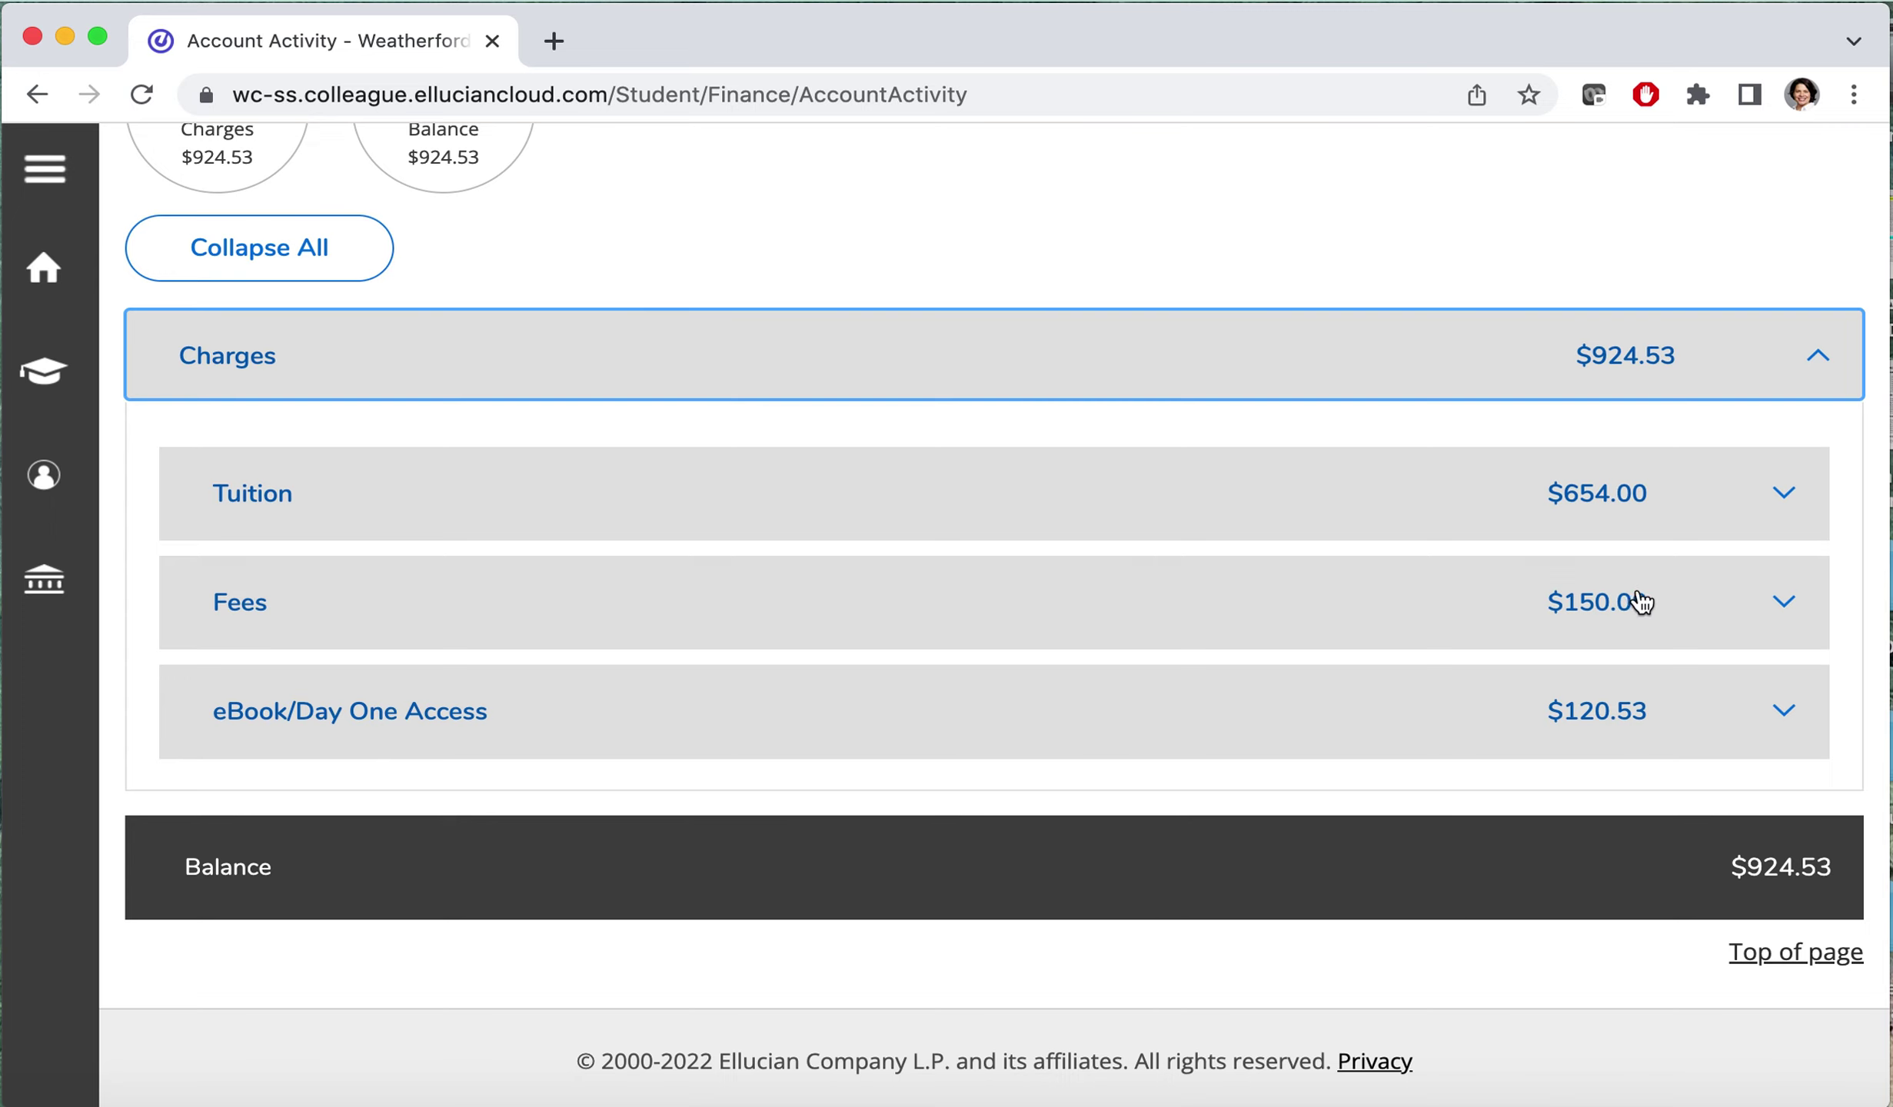
pyautogui.scroll(1, 1612, 607)
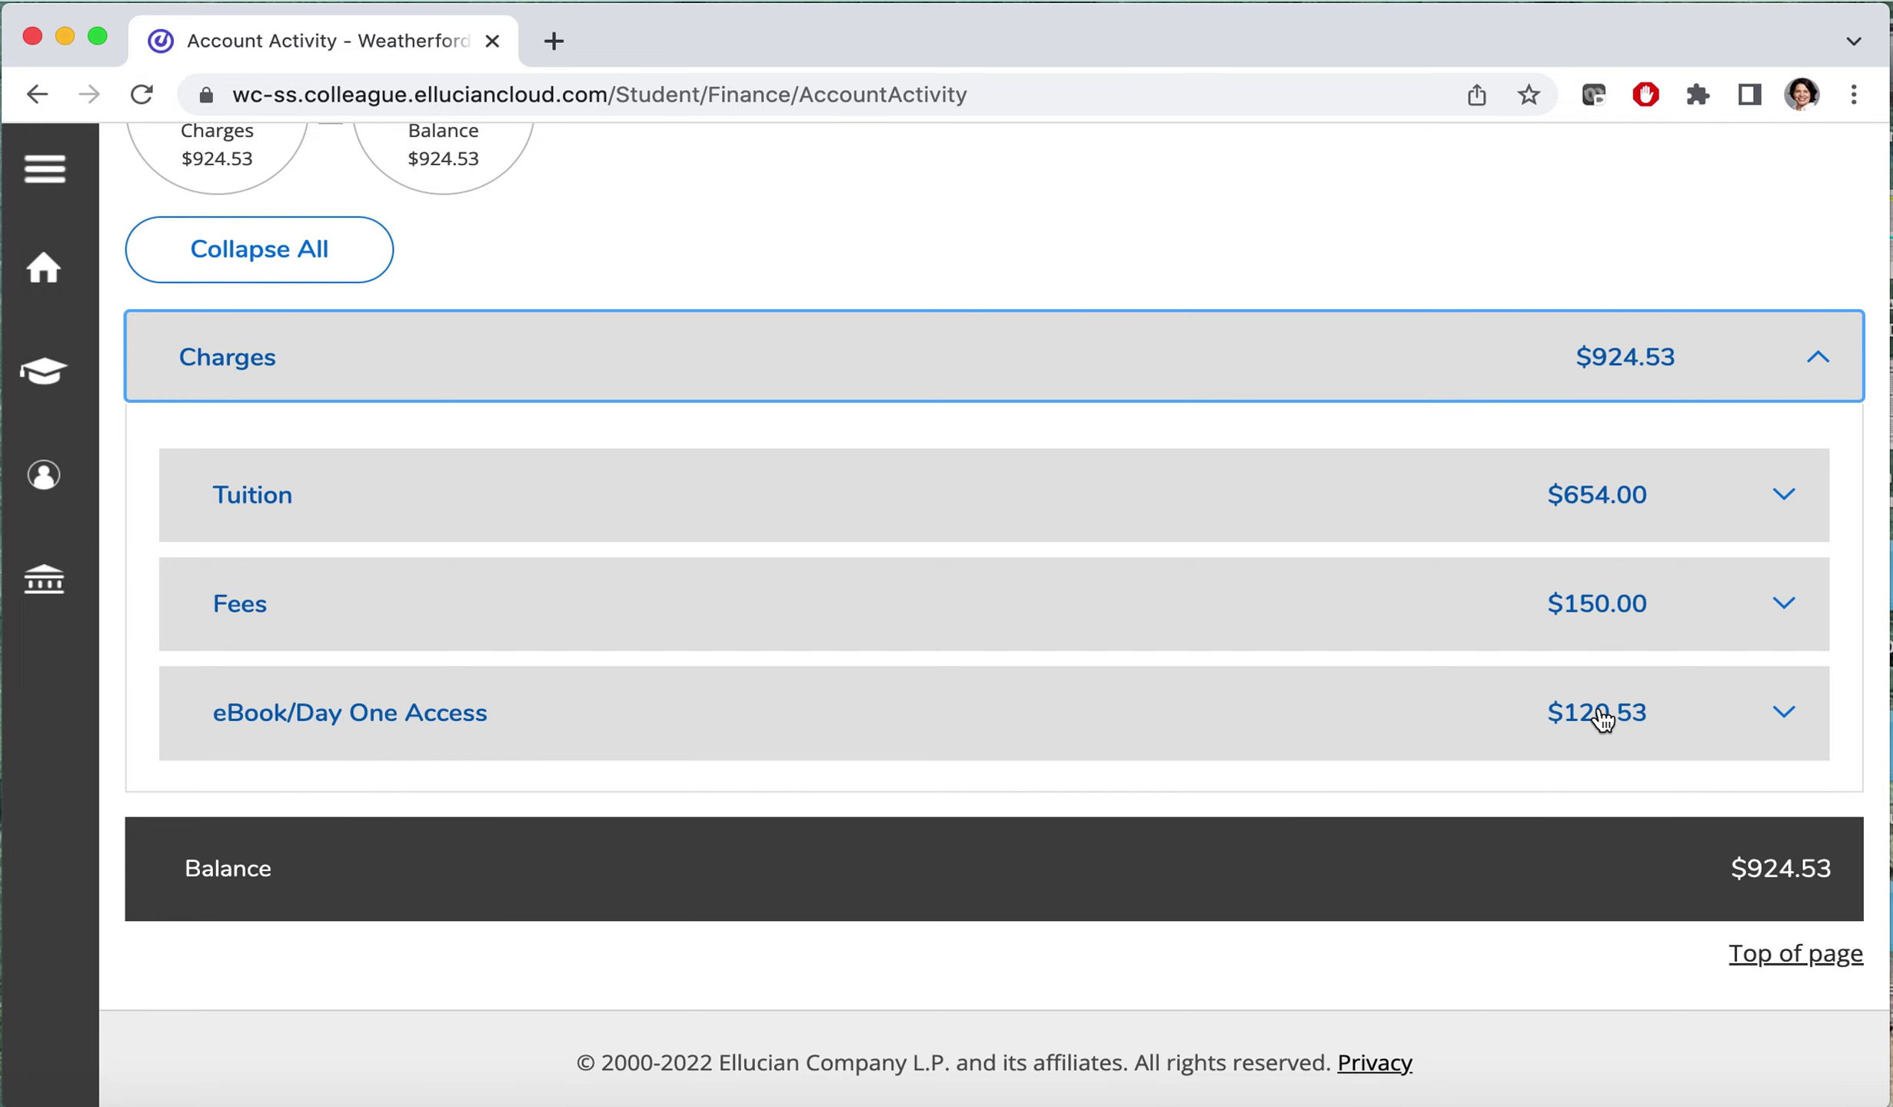
# Open the Make A Payment page of Student Finance to view the payment and refund options
pyautogui.scroll(10, 1550, 681)
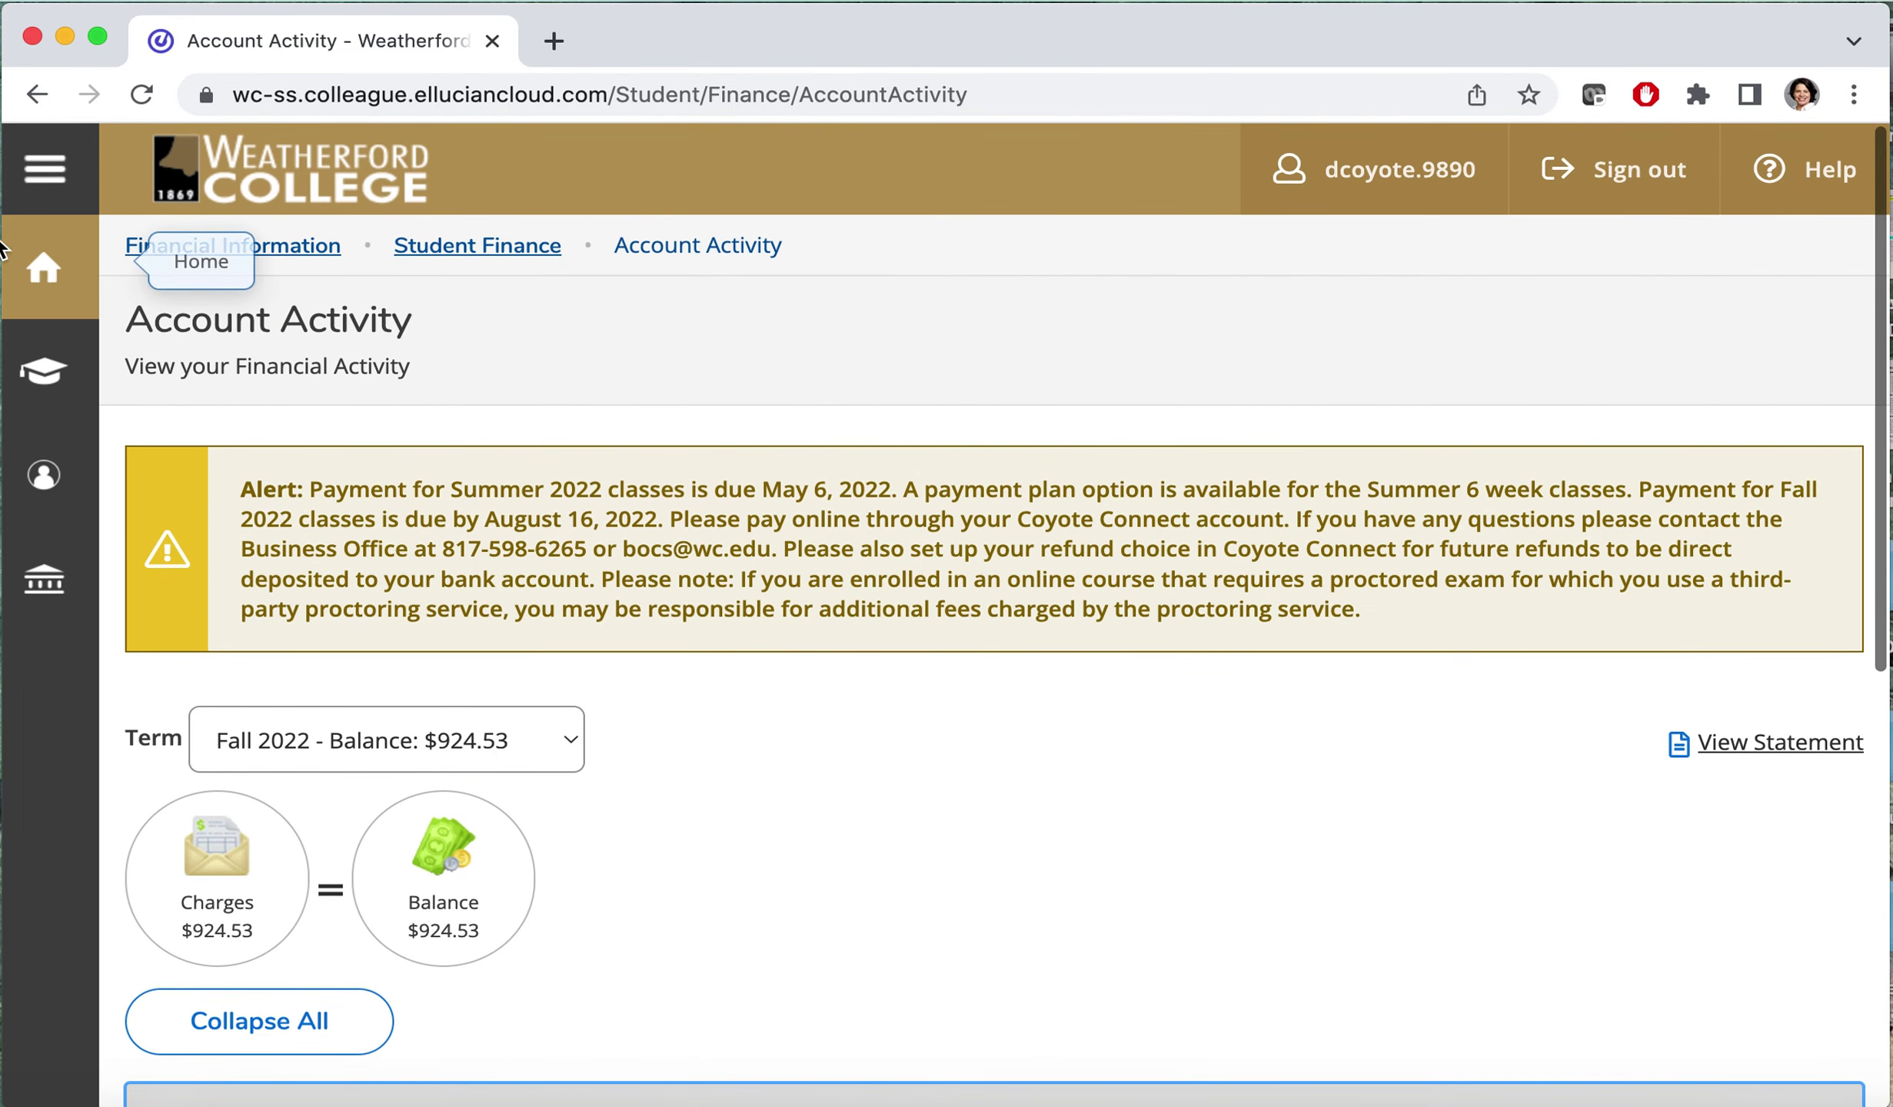
pyautogui.click(421, 254)
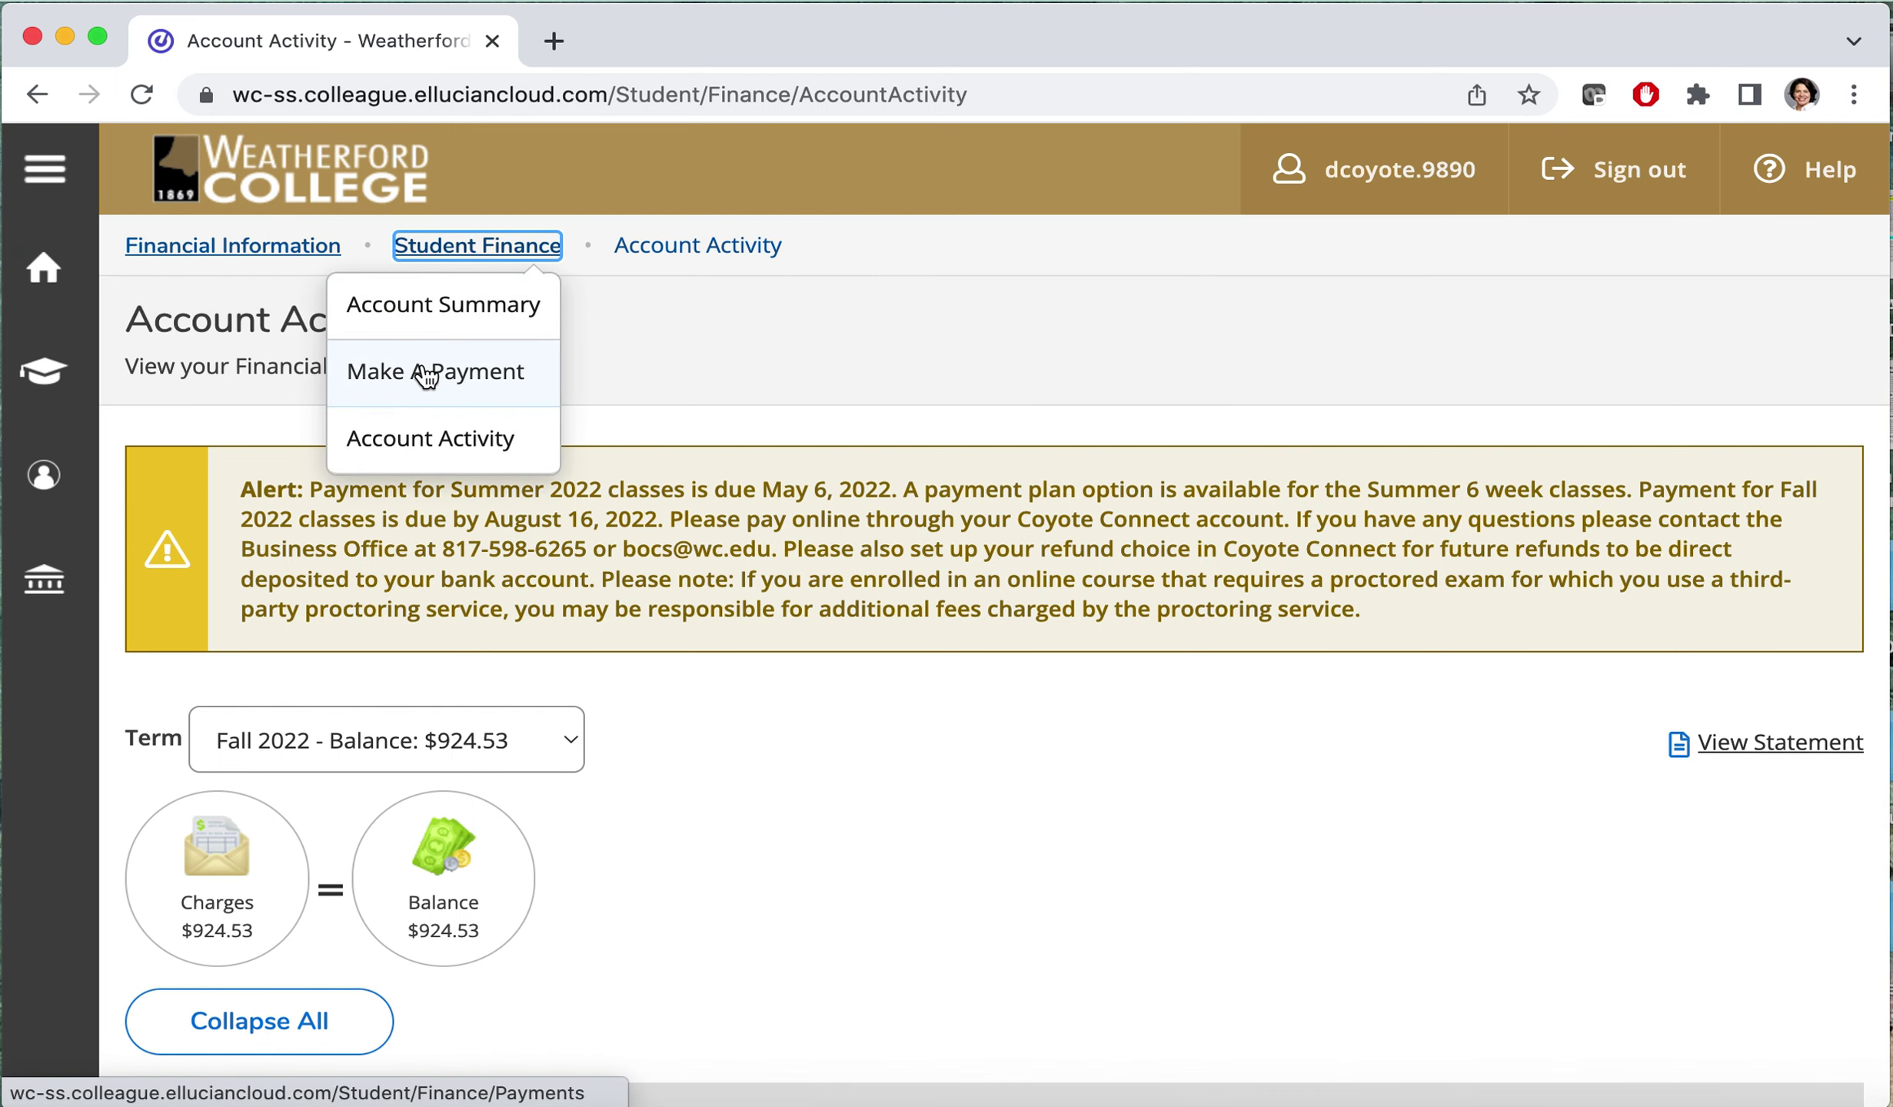
pyautogui.click(479, 374)
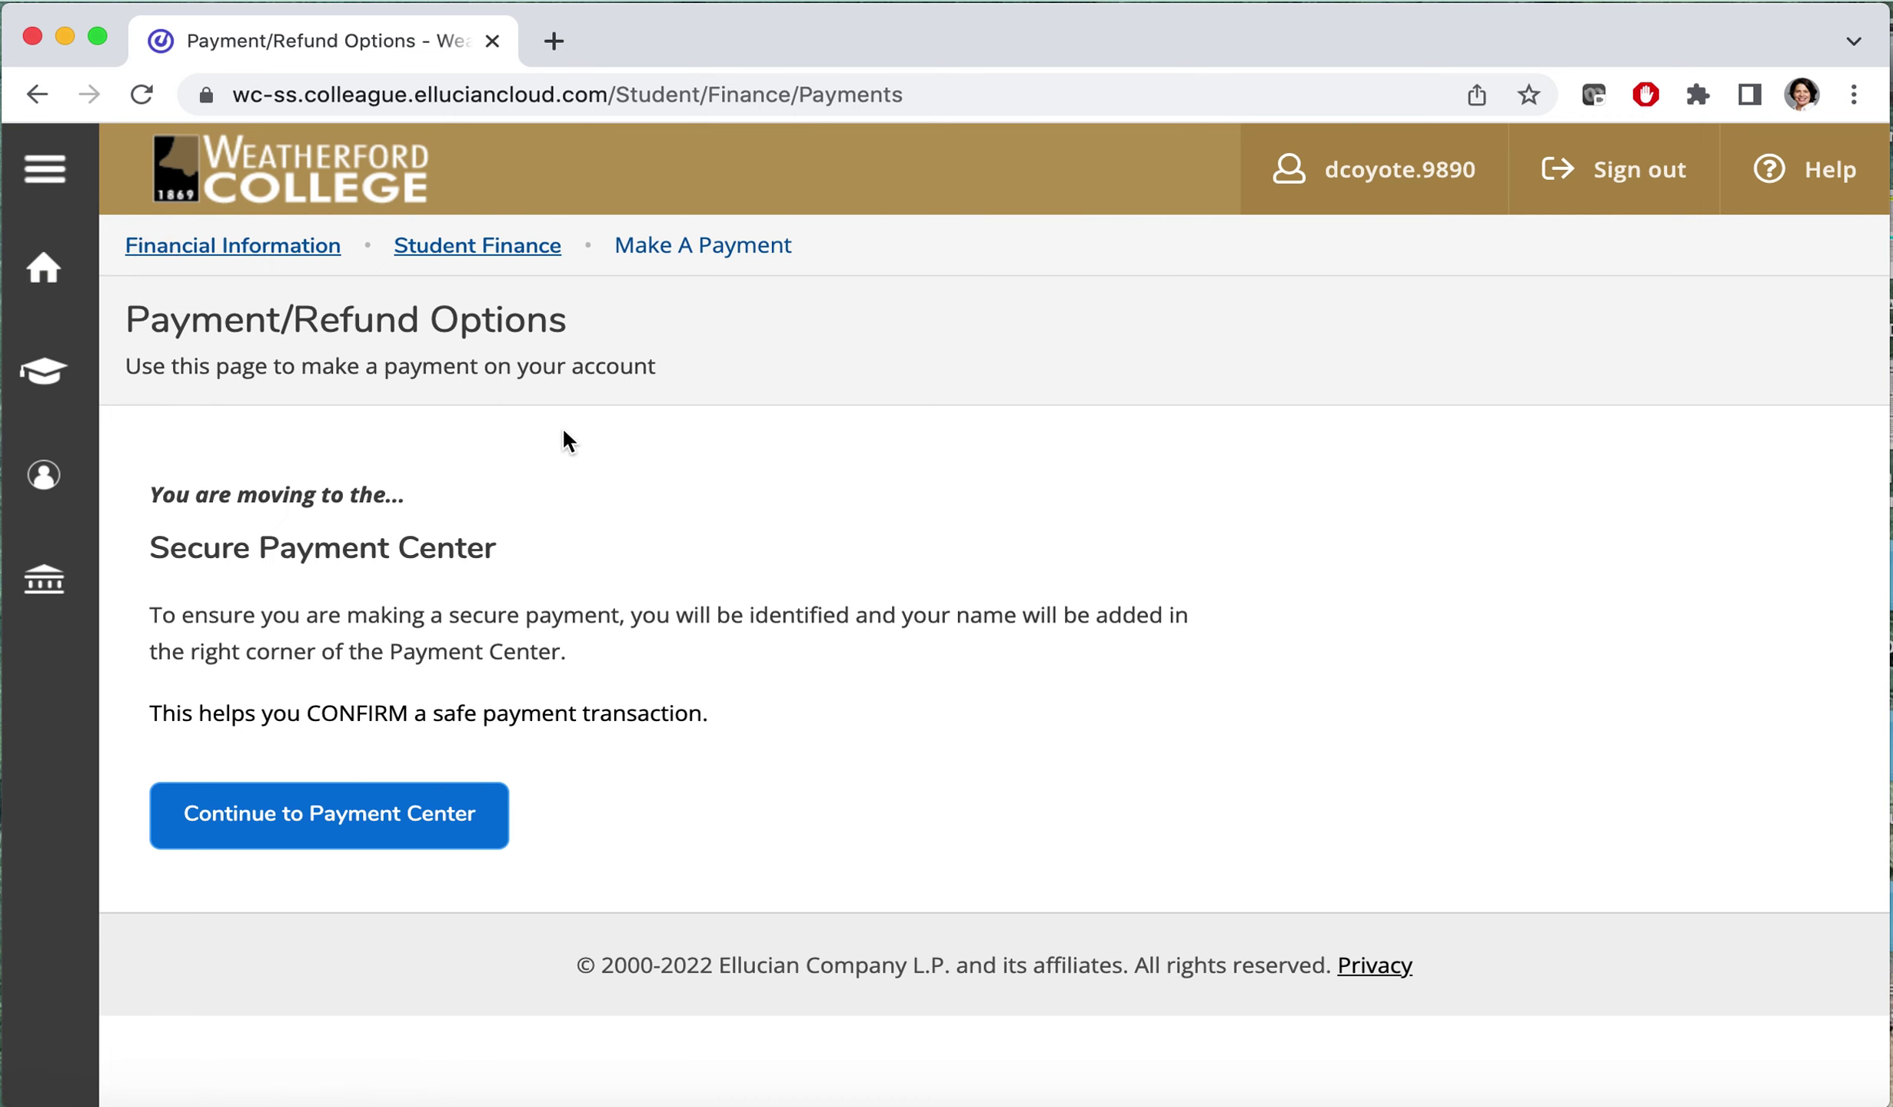
# Return to the Coyote Connect home page and look over the available categories
pyautogui.click(43, 268)
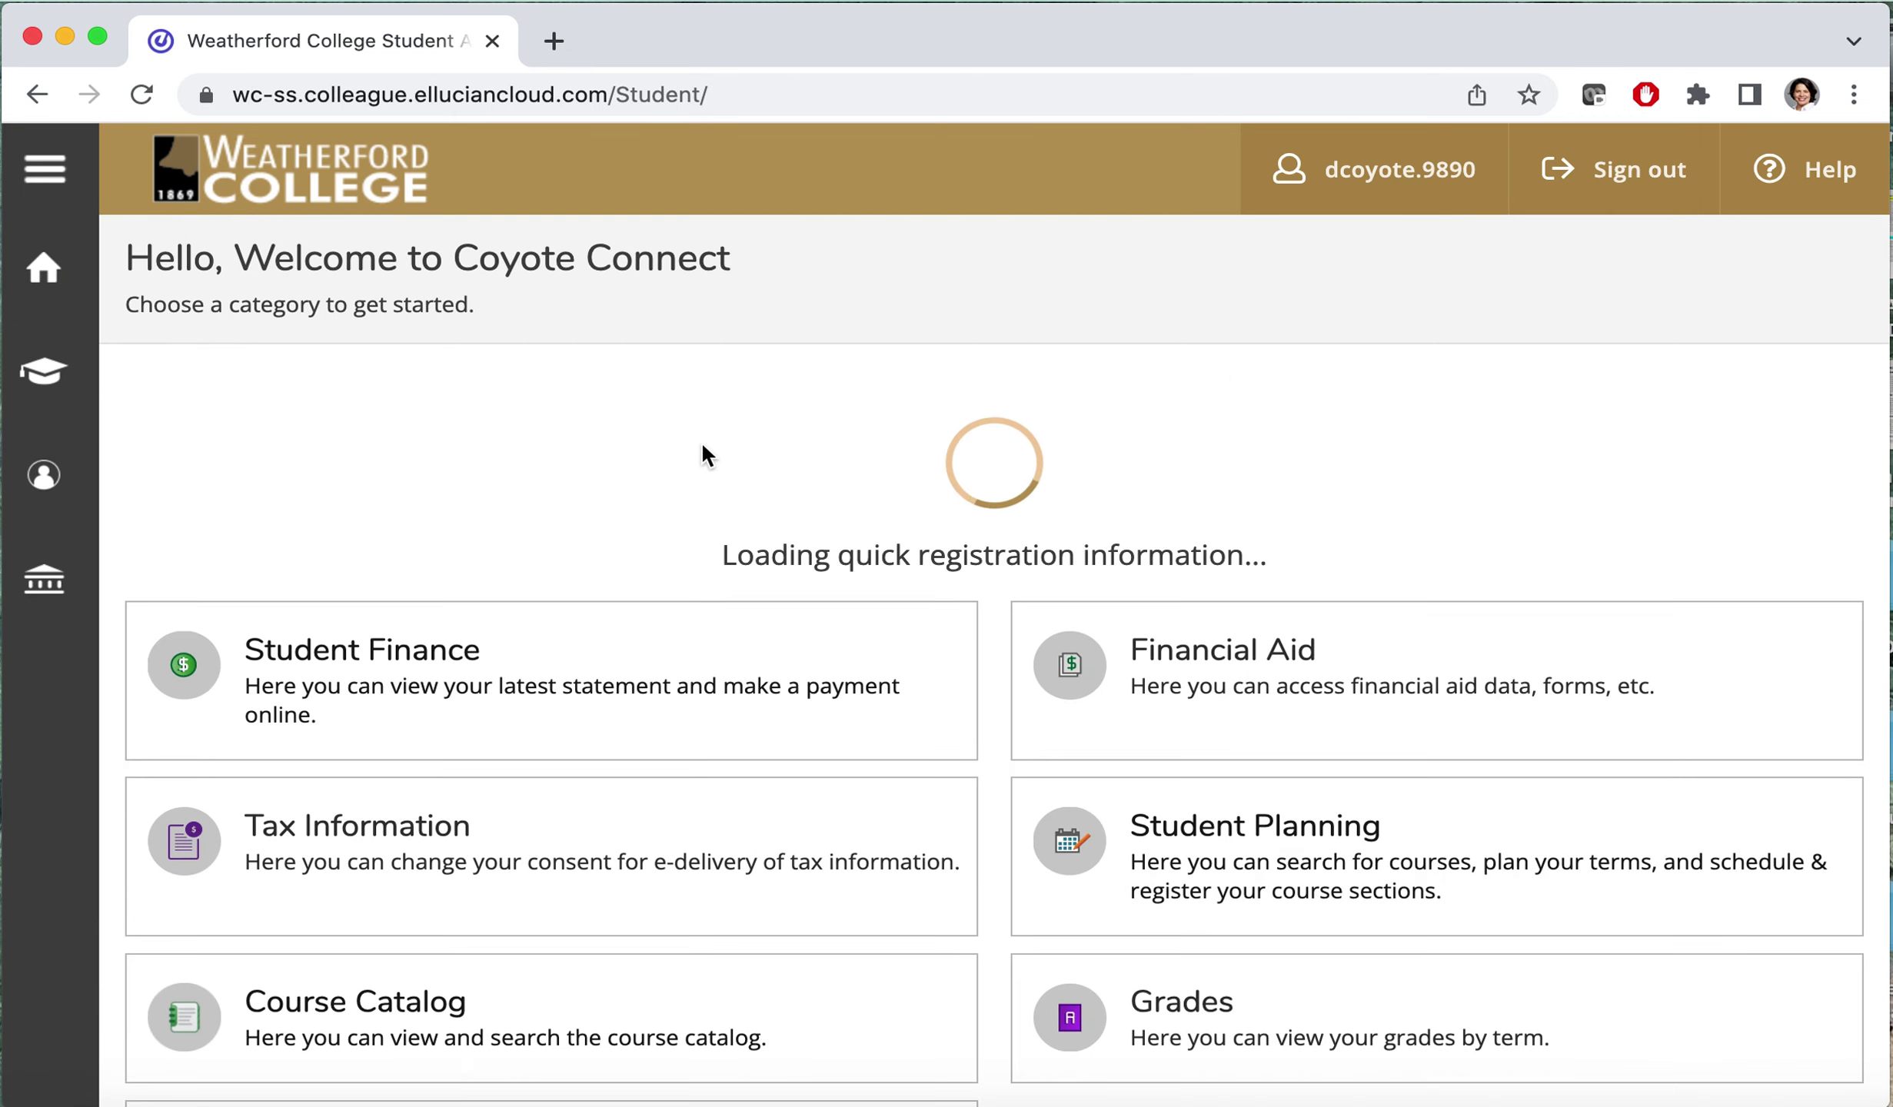
pyautogui.scroll(-1, 896, 409)
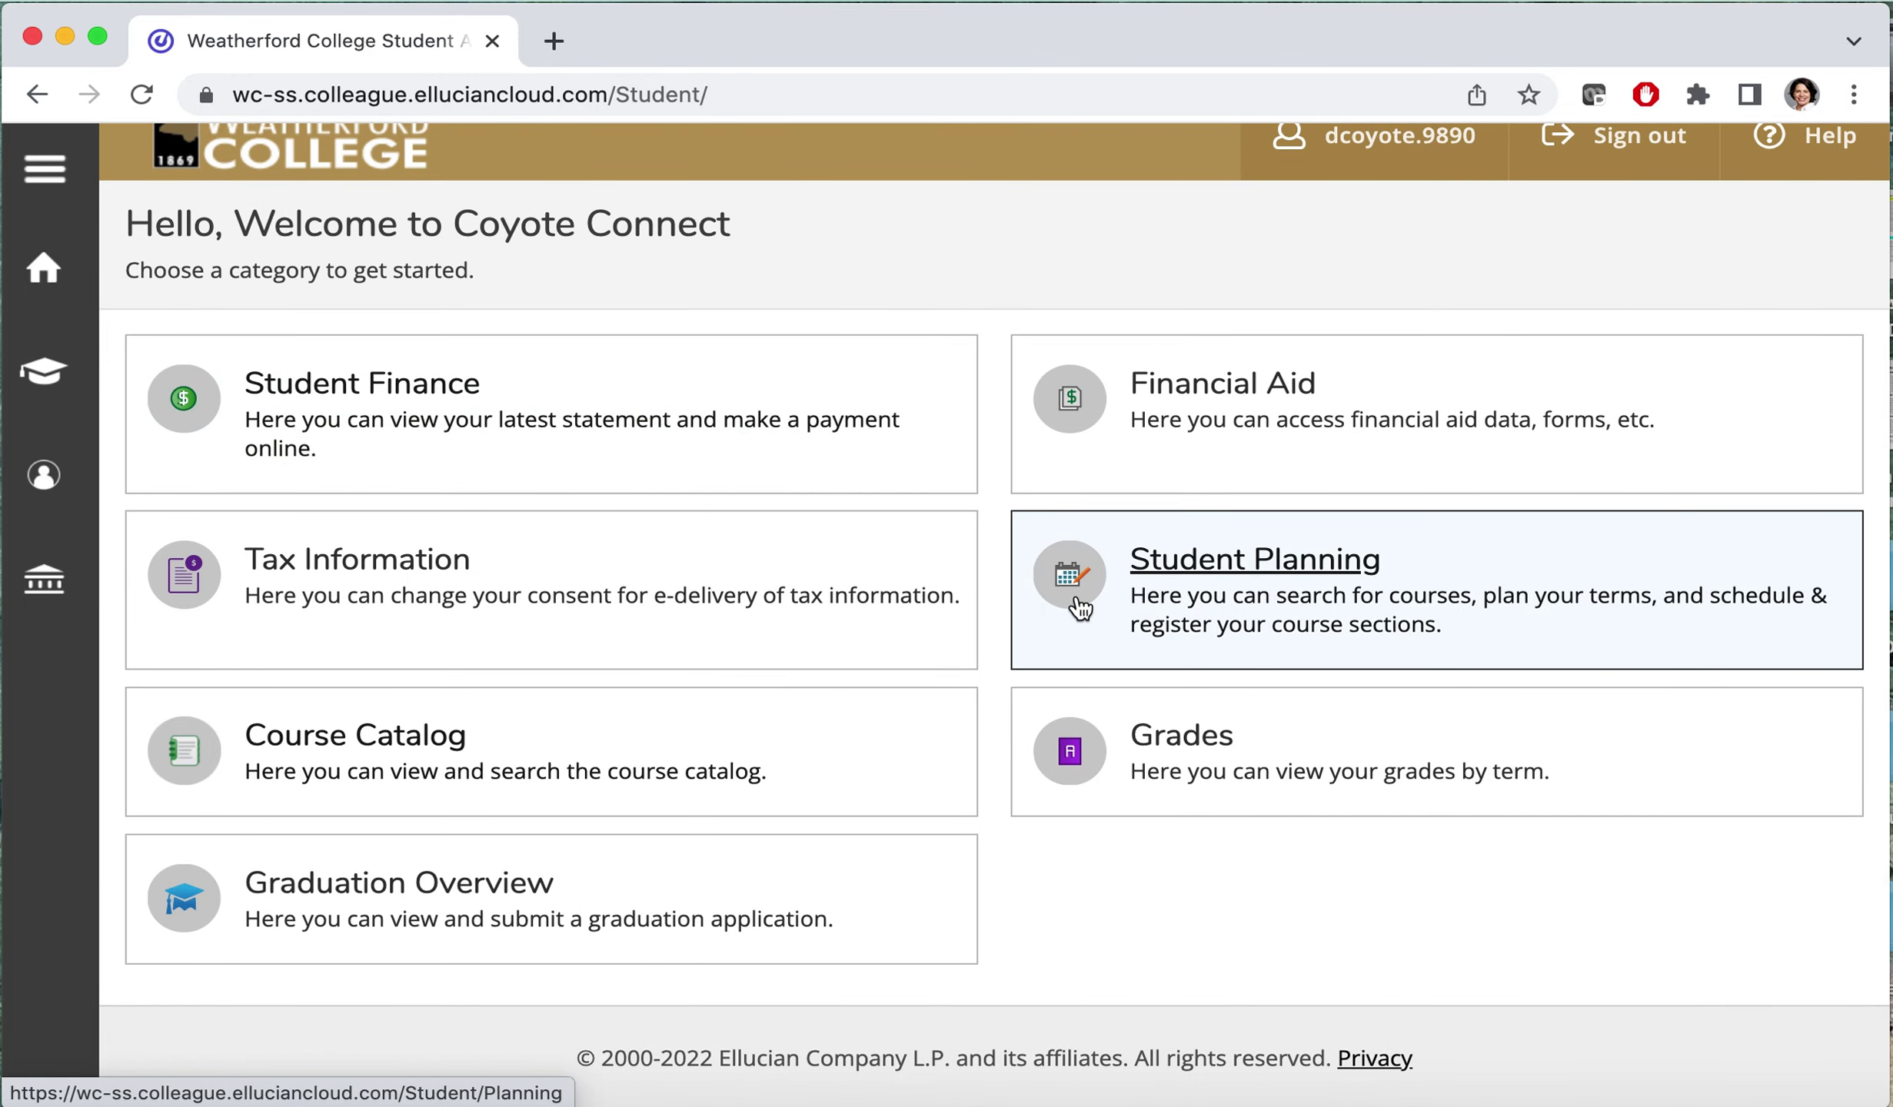
pyautogui.scroll(1, 1068, 603)
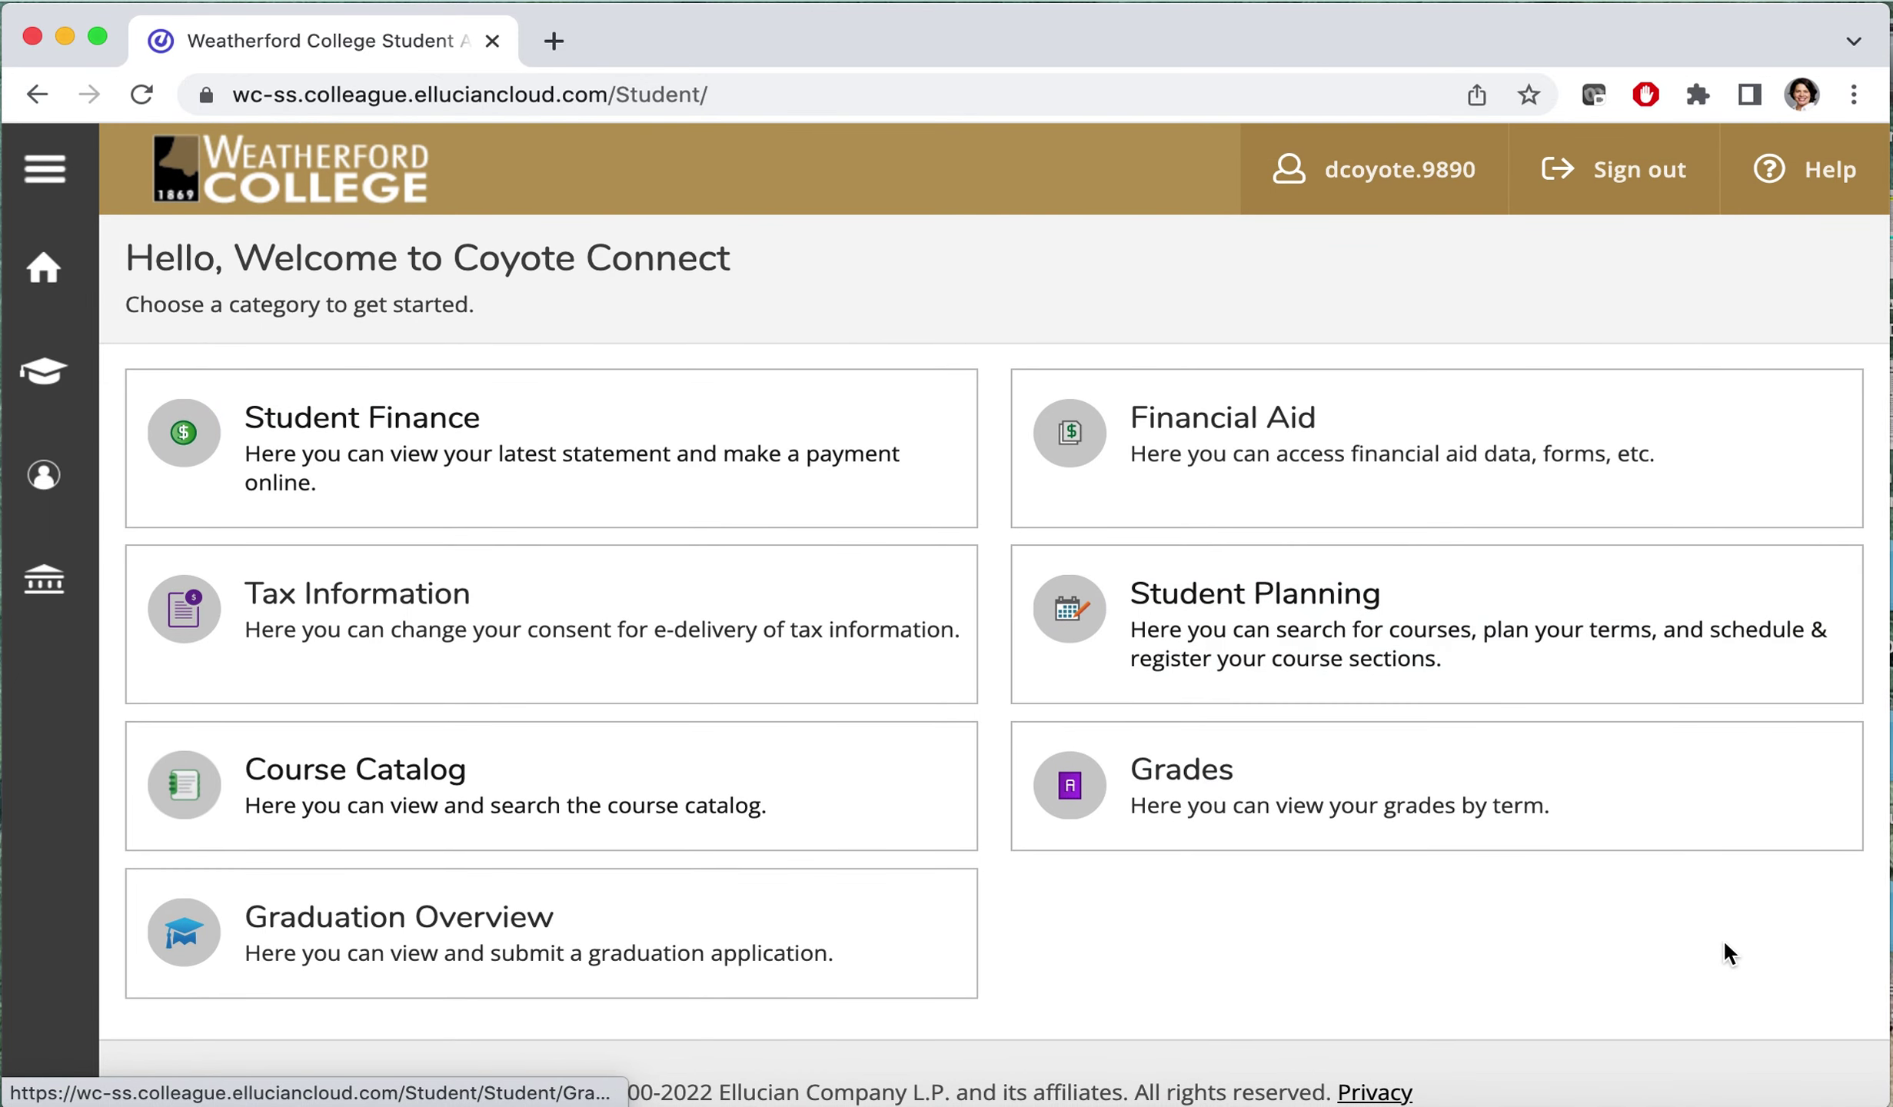